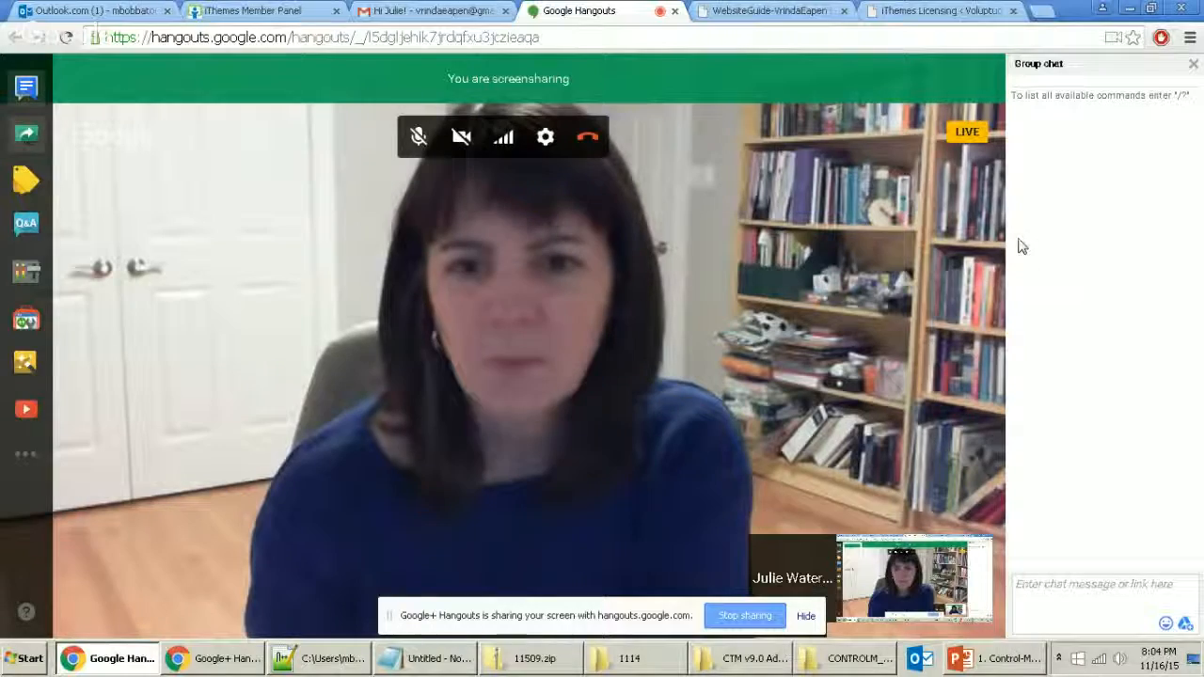
# Step: Switch to the iThemes Licensing page showing BackupBuddy's active licence, then bring Notepad forward
pyautogui.click(940, 13)
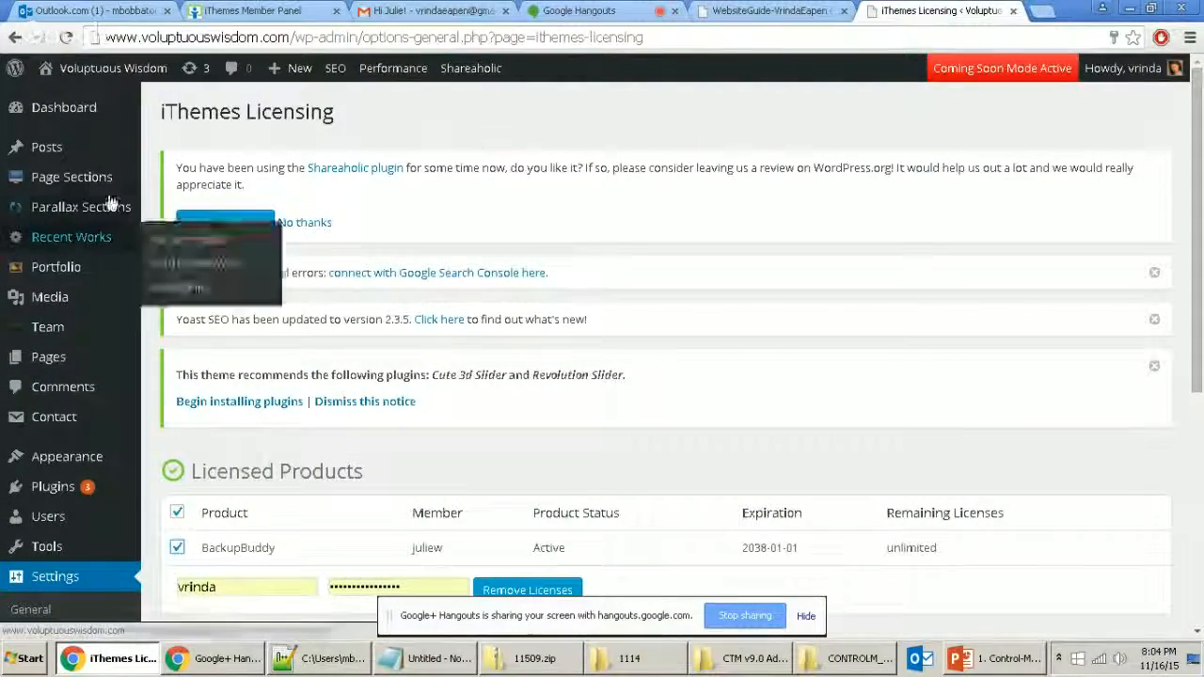
pyautogui.moveTo(26, 111)
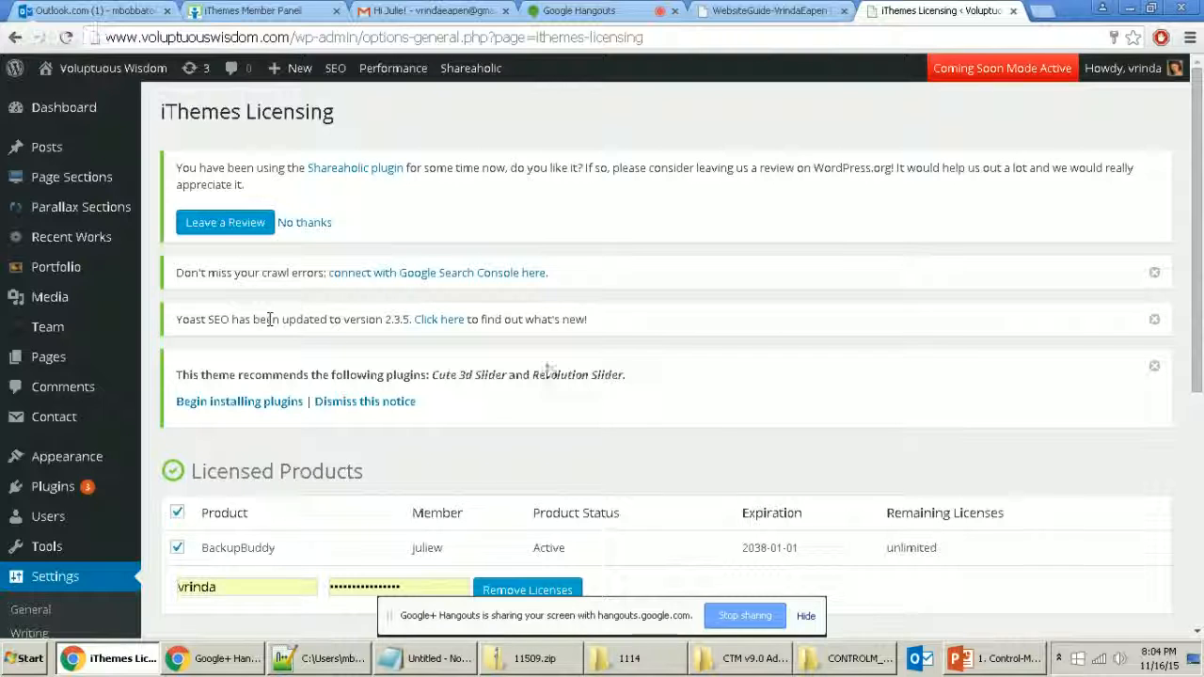
pyautogui.click(458, 661)
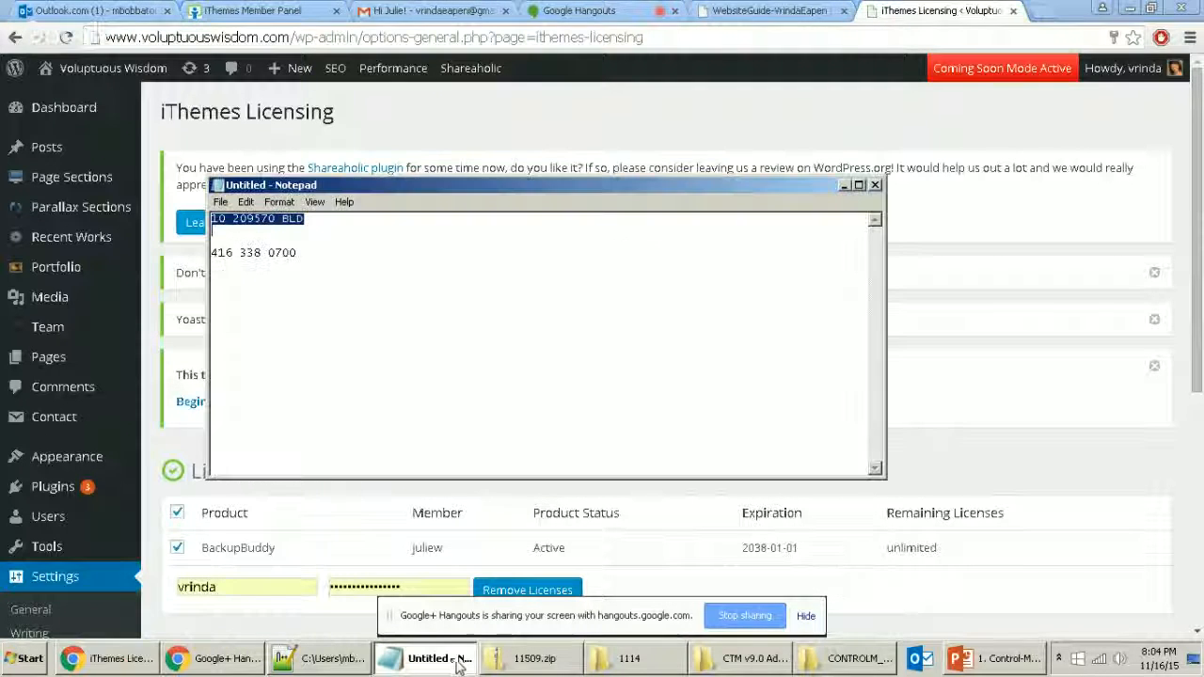
# Step: In a new Notepad++ tab, write '- add a monthly reminder', then return to WordPress
pyautogui.click(453, 662)
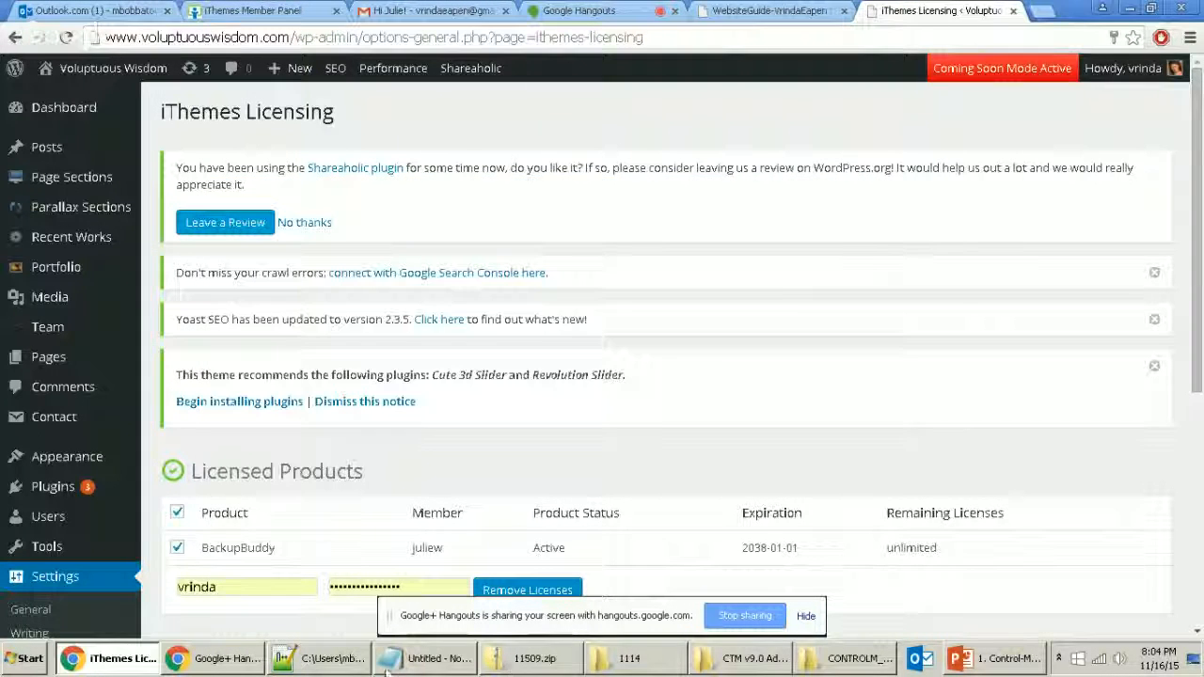
pyautogui.click(324, 658)
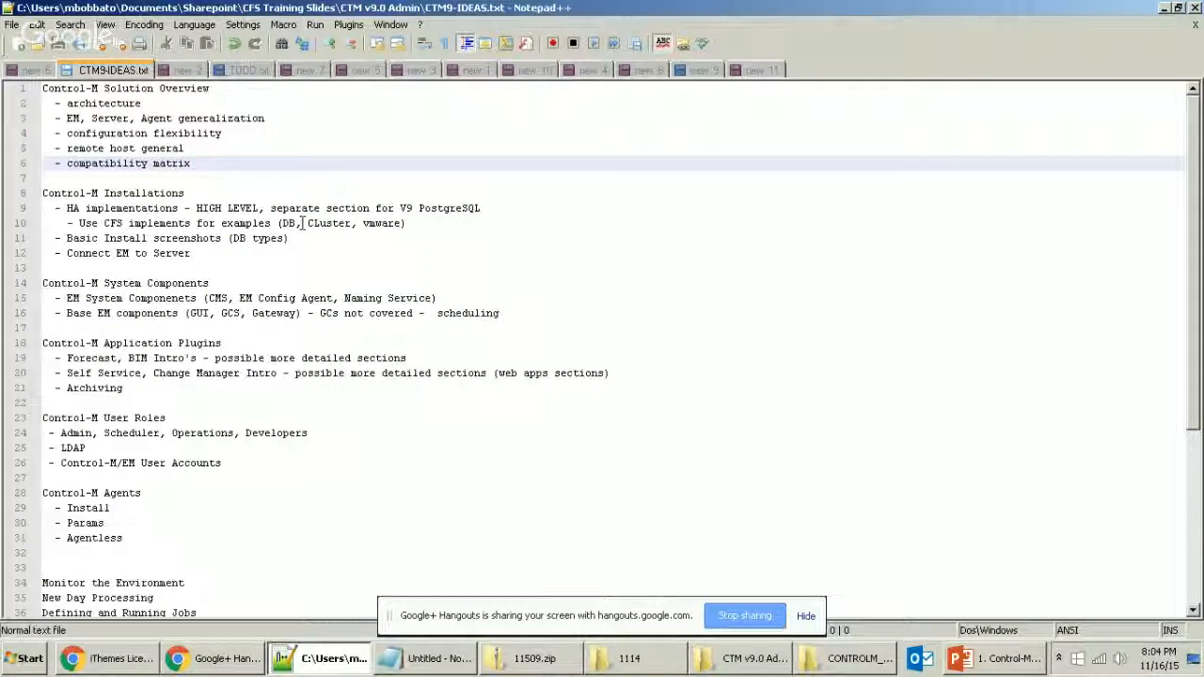
pyautogui.hotkey('ctrl', 'n')
pyautogui.doubleClick(415, 7)
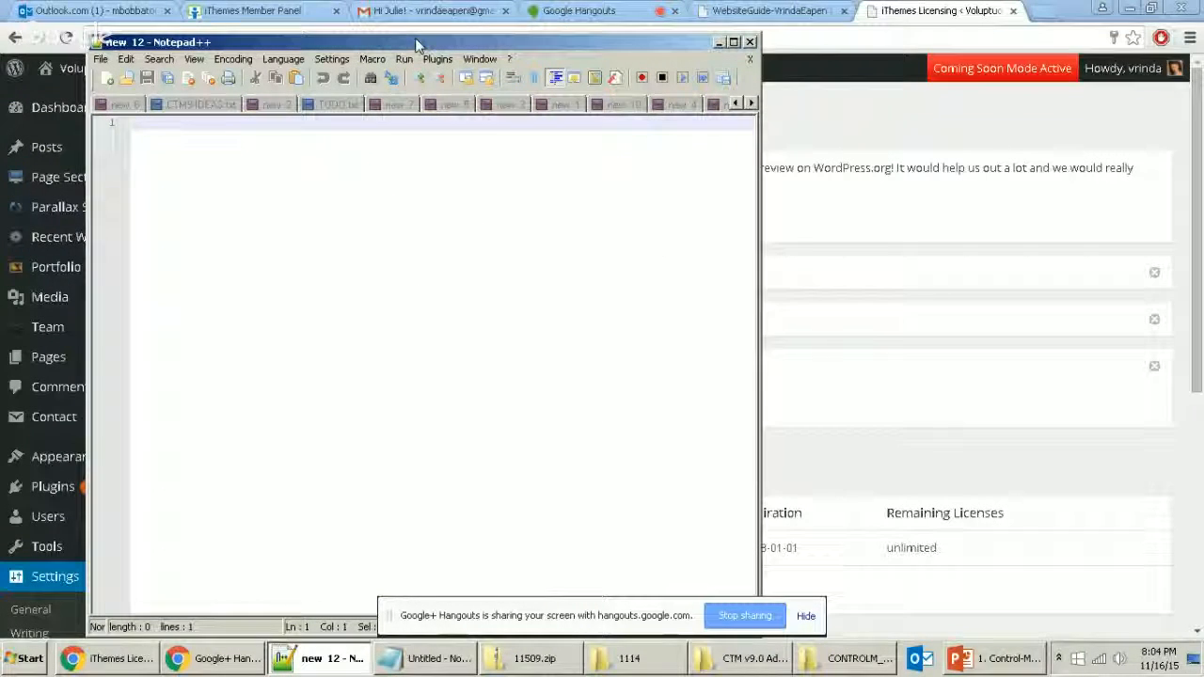
pyautogui.write('add a reminder')
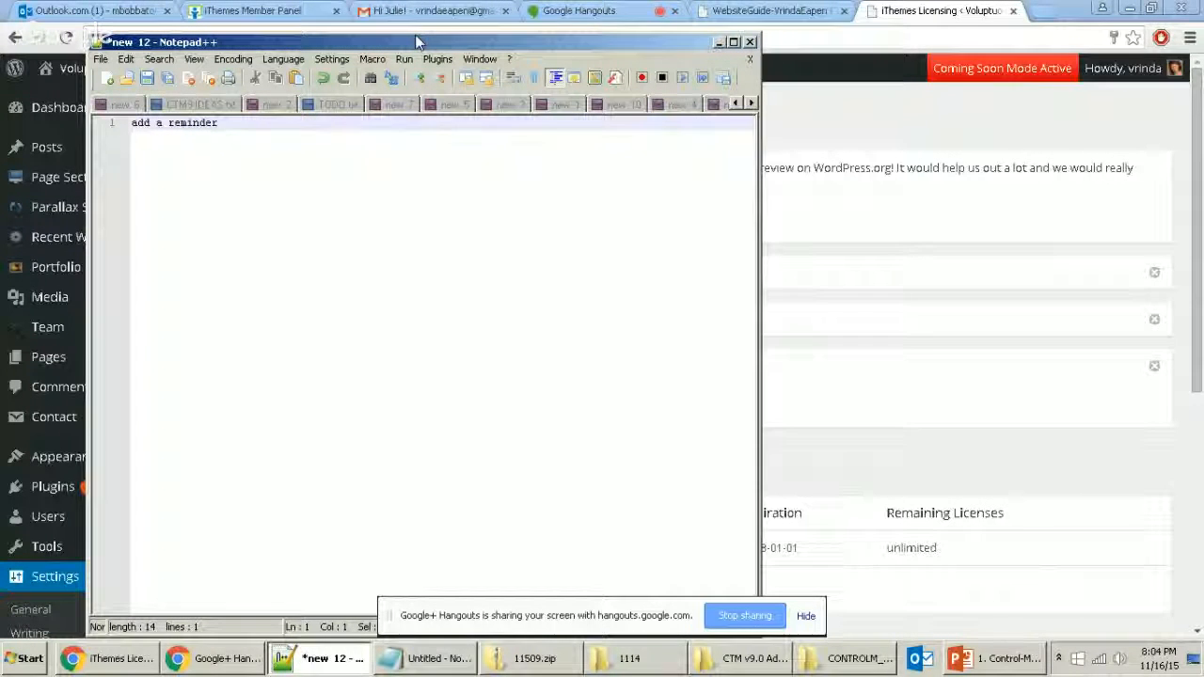
pyautogui.write('-')
pyautogui.hotkey('ctrl', 'Right')
pyautogui.hotkey('ctrl', 'Right')
pyautogui.hotkey('ctrl', 'Right')
pyautogui.write('monthly')
pyautogui.press('Return')
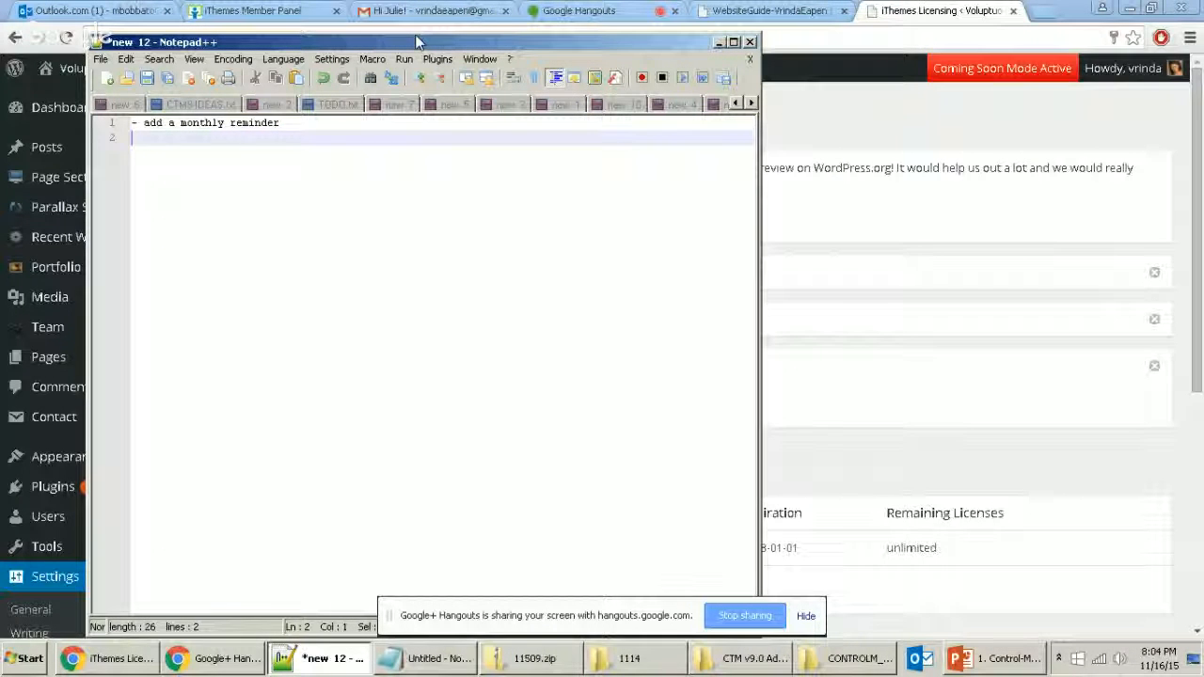
pyautogui.hotkey('alt', 'Tab')
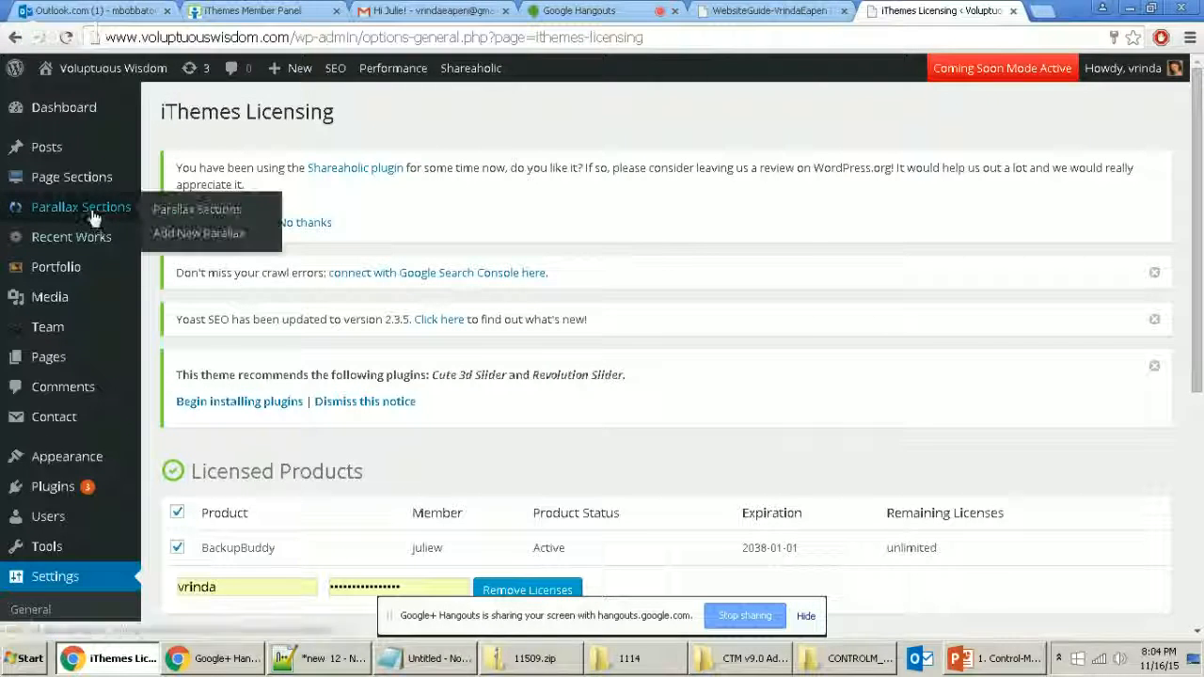
# Step: Review BackupBuddy's licence on the licensing page, then open a new Chrome tab
pyautogui.moveTo(85, 149)
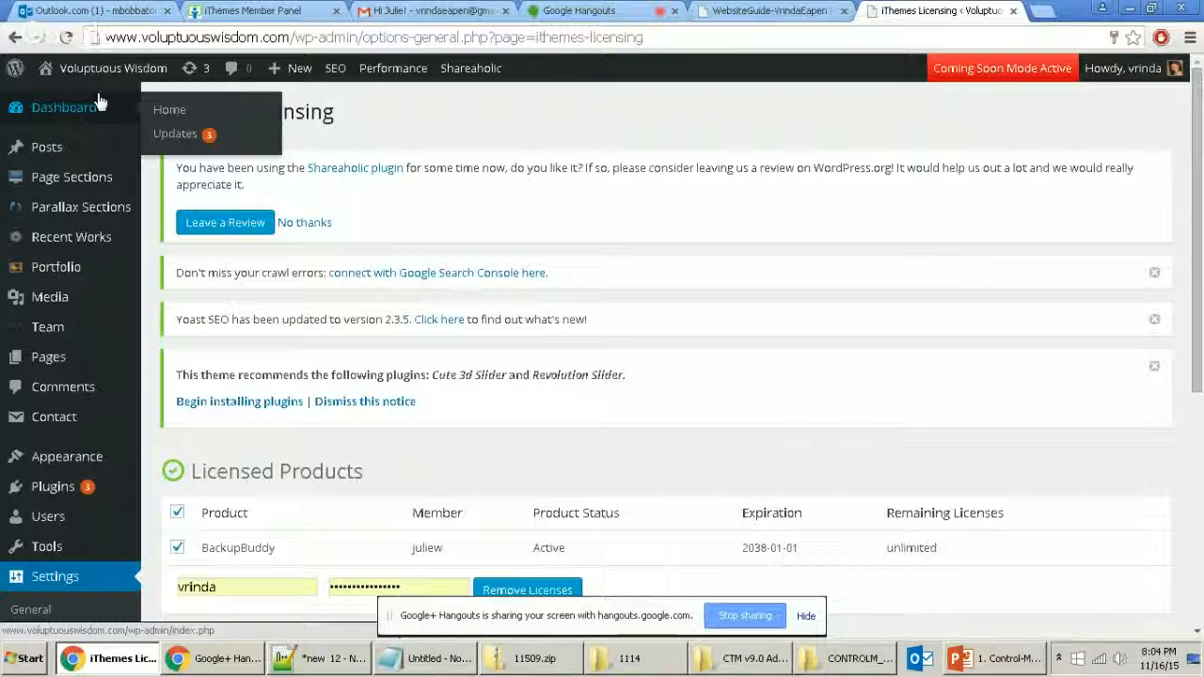
pyautogui.scroll(-4, 80, 194)
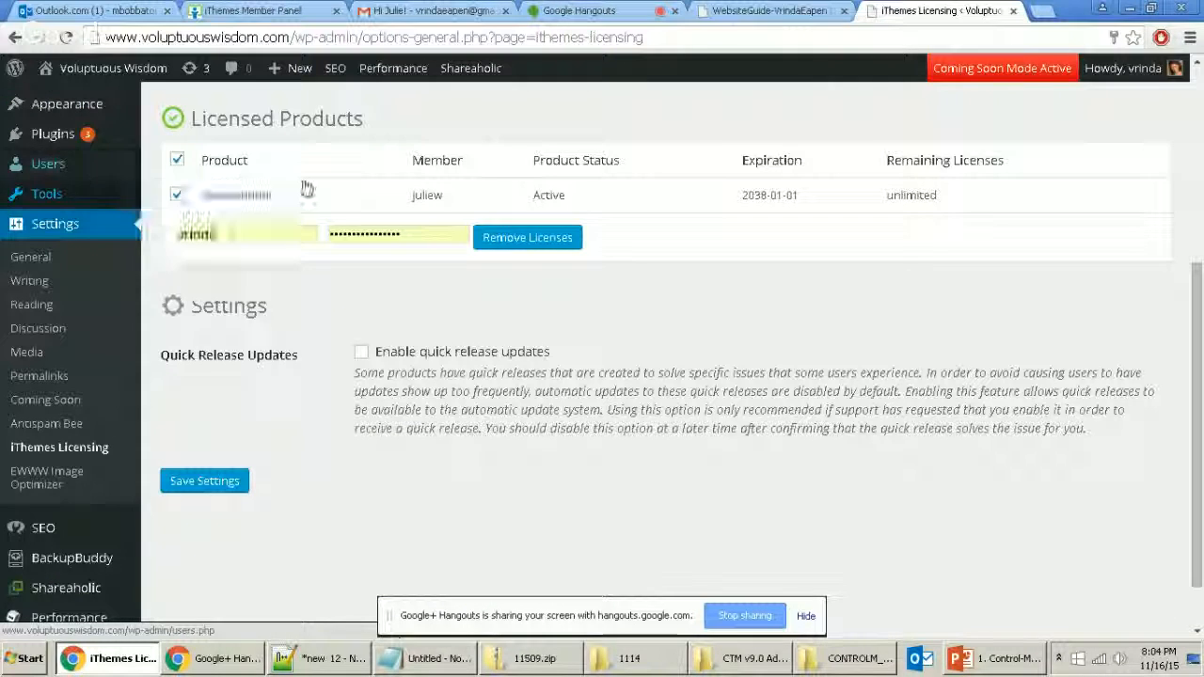
pyautogui.scroll(2, 475, 198)
pyautogui.click(1041, 10)
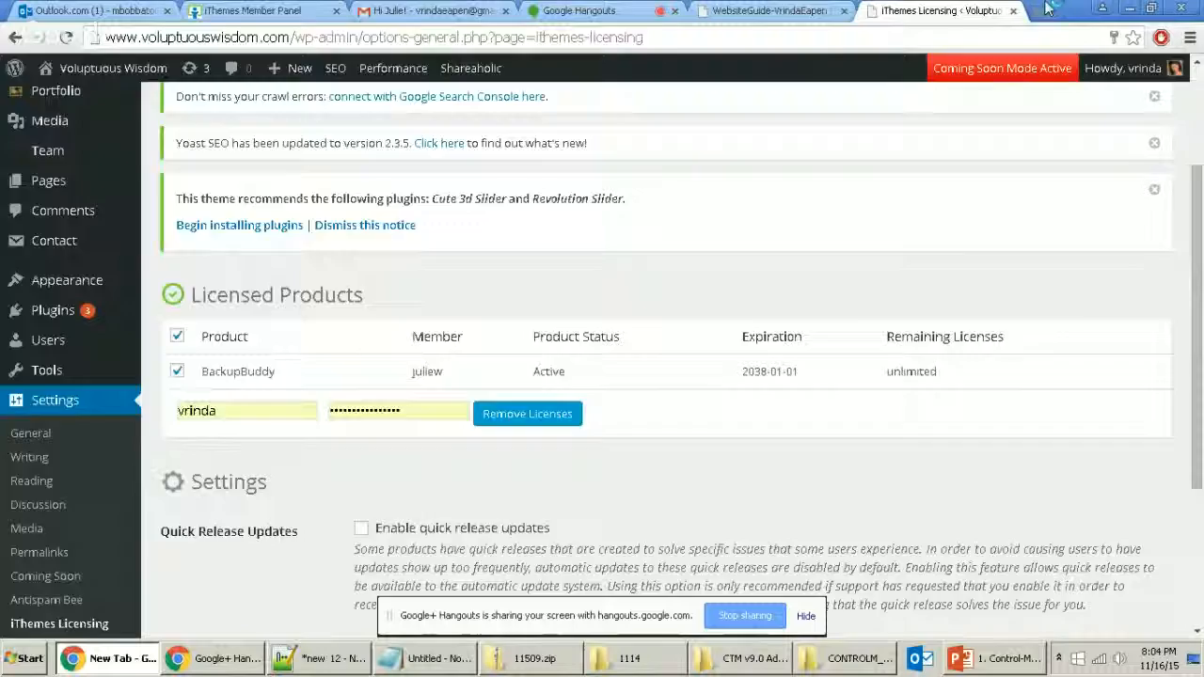
# Step: Load brokenlinkcheck.com and begin entering the site address in the checker form
pyautogui.write('b')
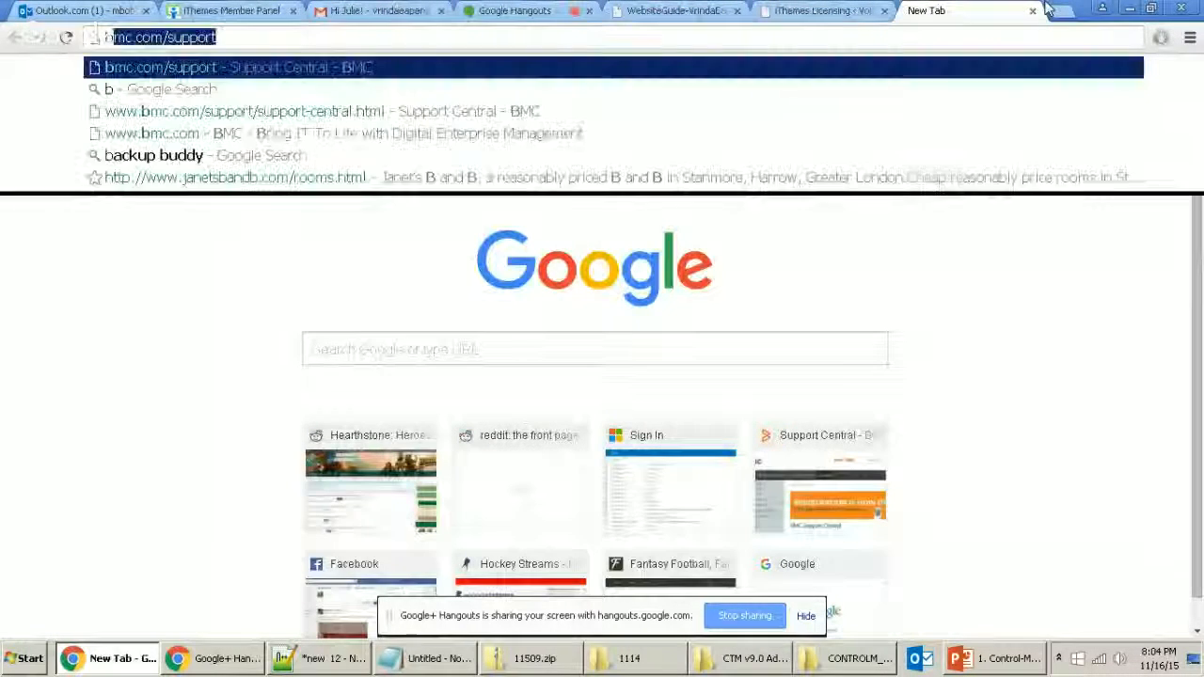
pyautogui.write('rokenlink')
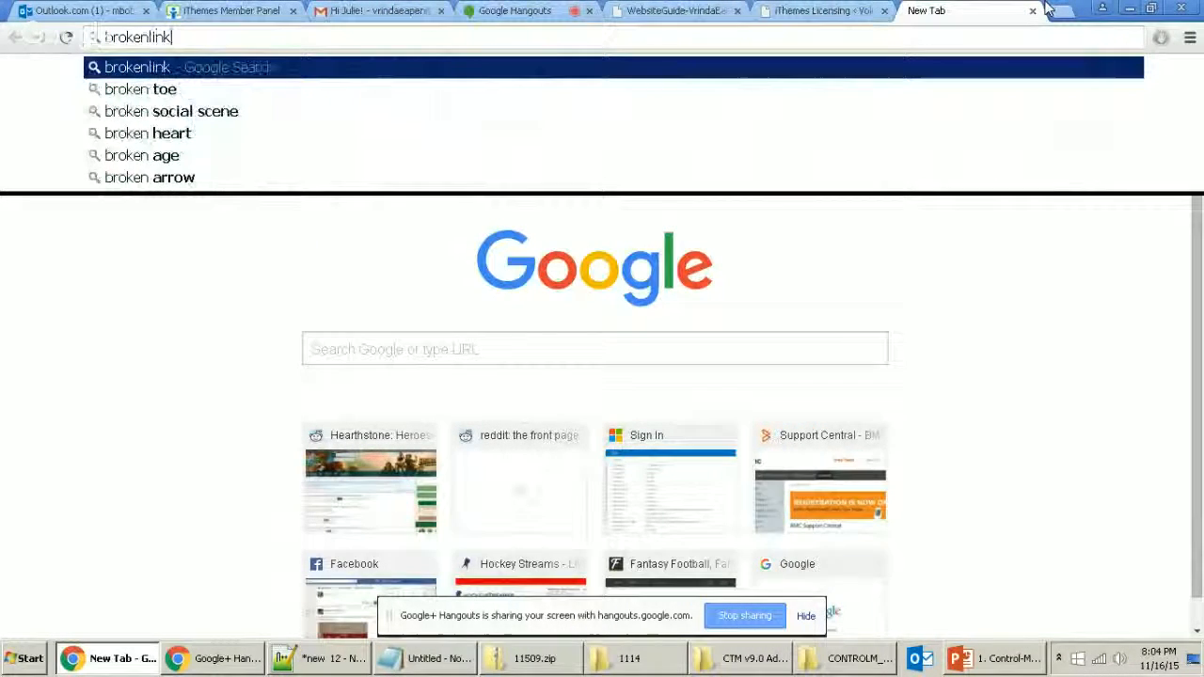
pyautogui.write('check.com')
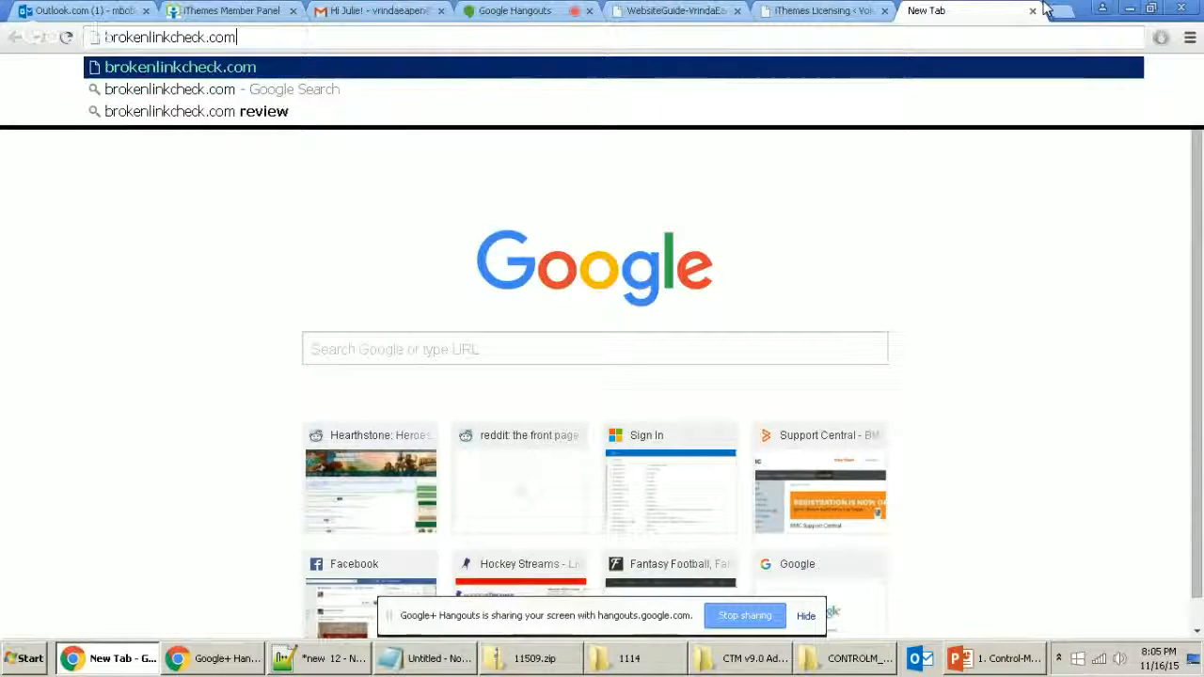
pyautogui.press('Return')
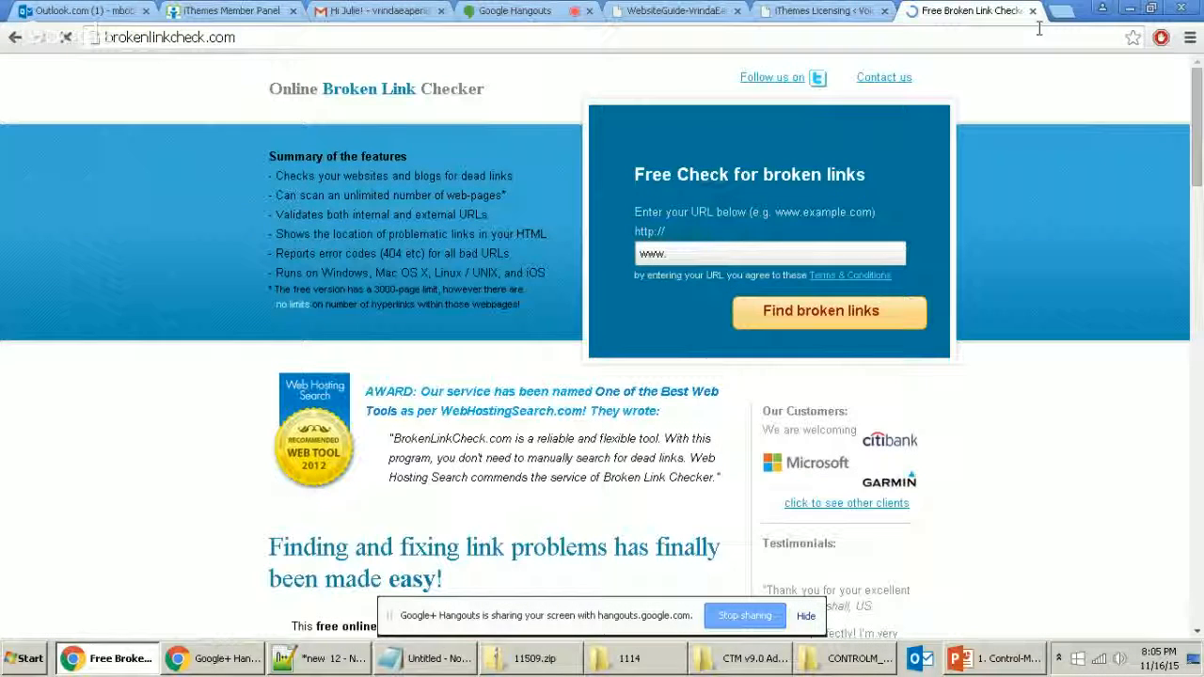
pyautogui.click(721, 246)
pyautogui.write('volu')
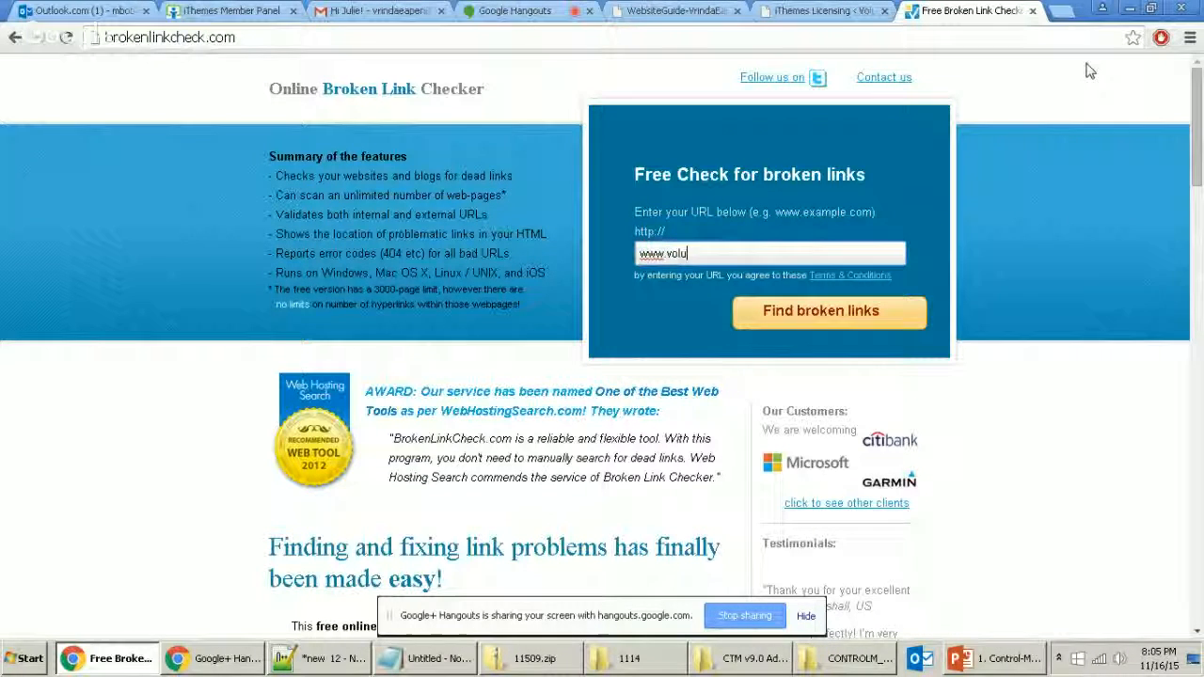
pyautogui.write('p')
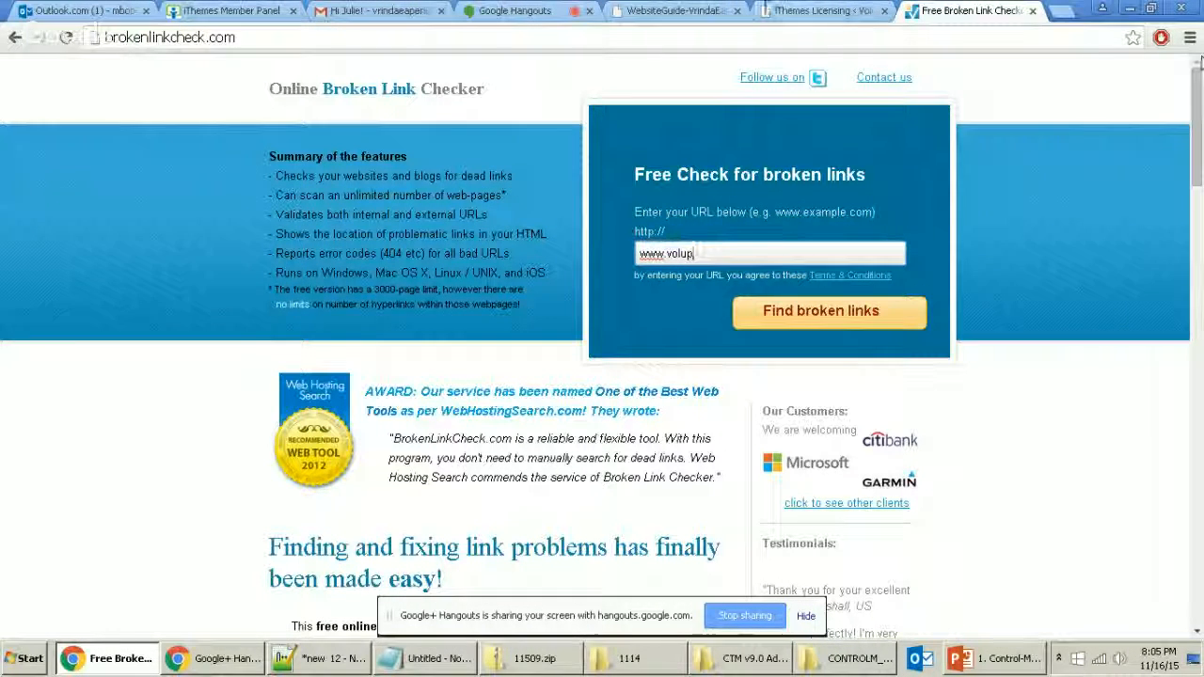
pyautogui.click(623, 8)
pyautogui.click(815, 10)
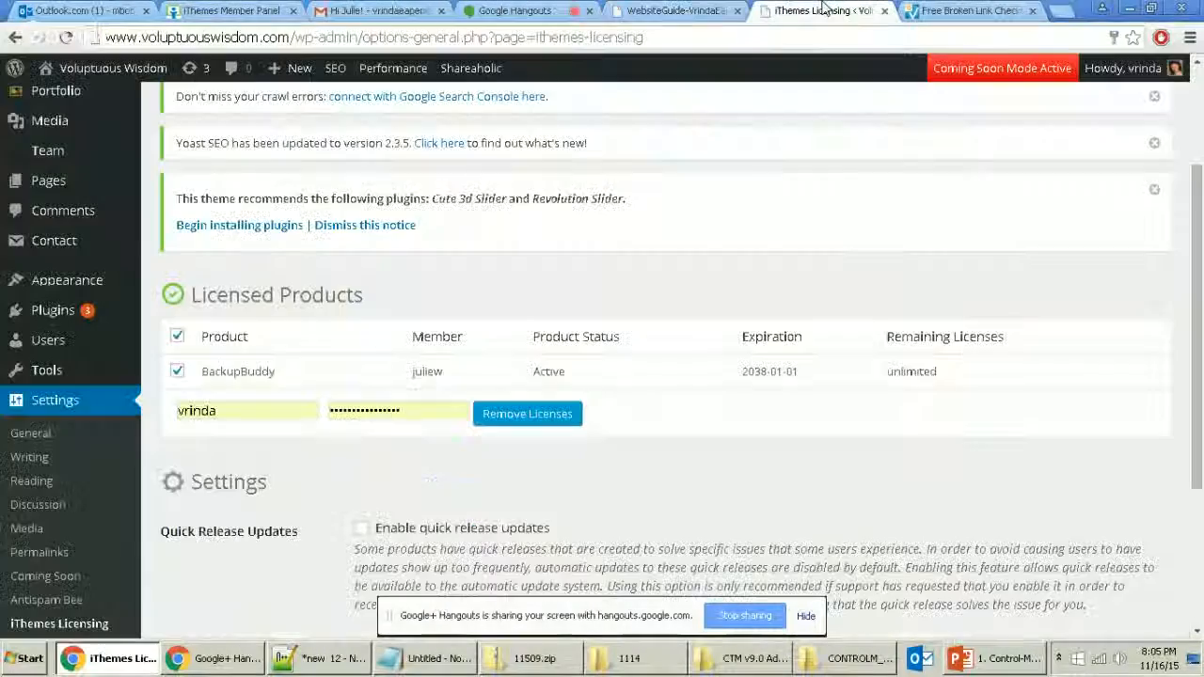
pyautogui.click(290, 41)
pyautogui.click(290, 41)
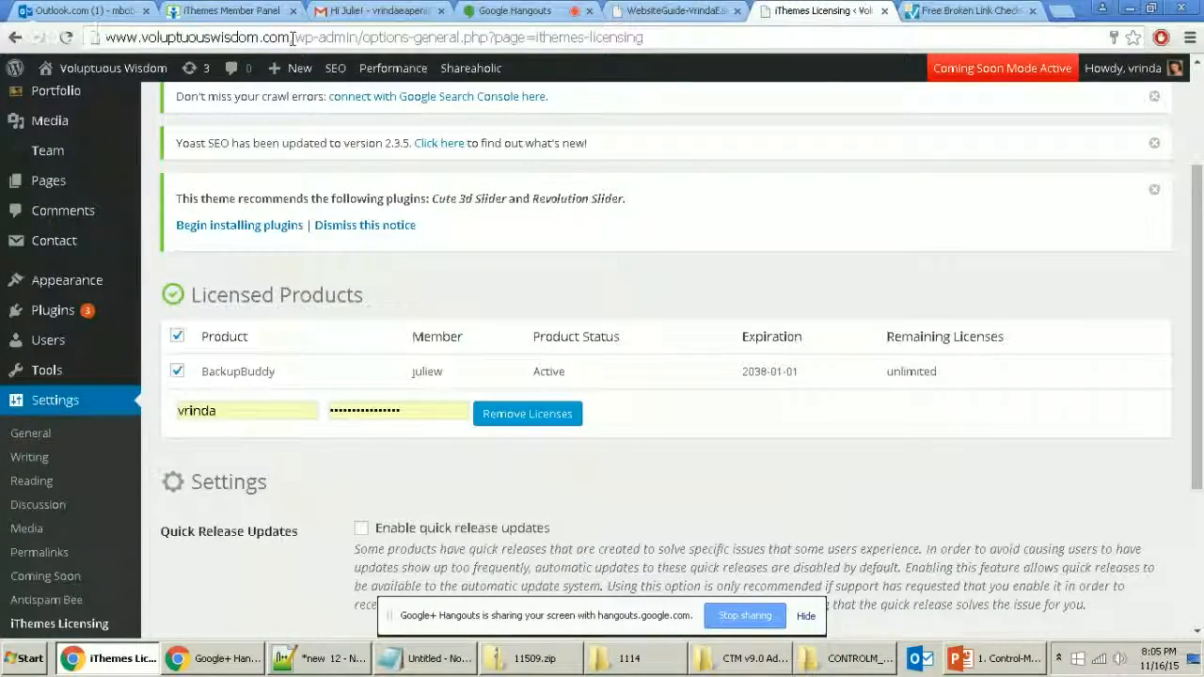
pyautogui.moveTo(290, 41); pyautogui.dragTo(105, 38)
pyautogui.hotkey('ctrl', 'c')
pyautogui.hotkey('ctrl', 'Tab')
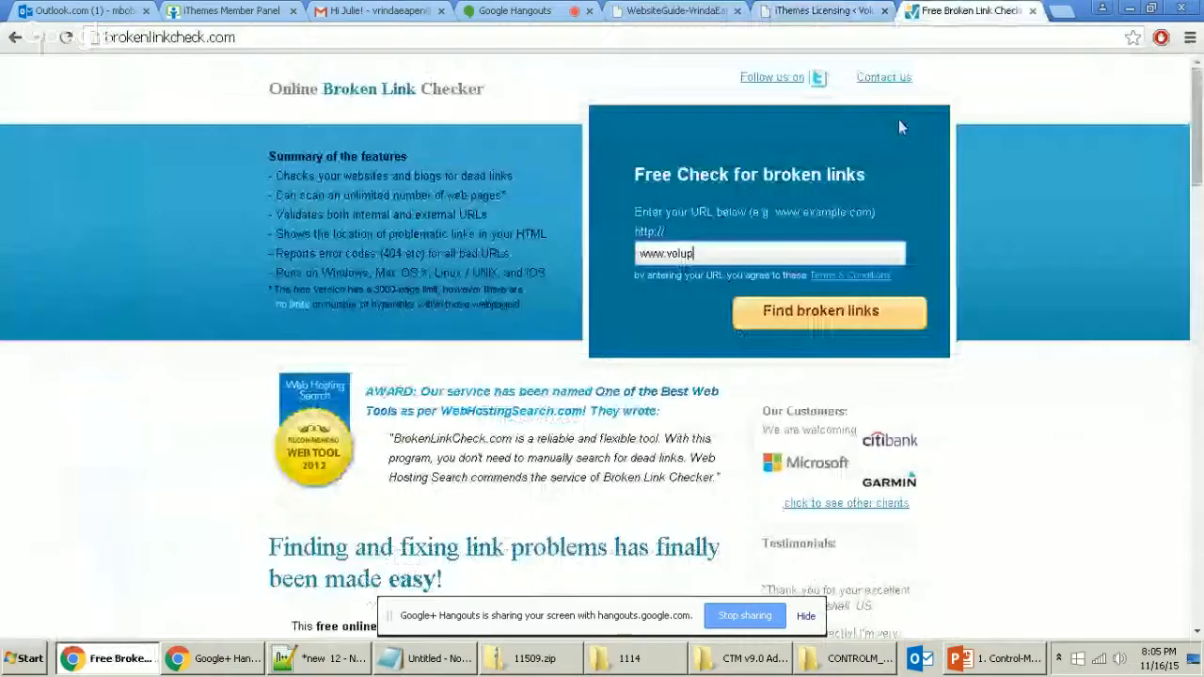
pyautogui.tripleClick(781, 250)
pyautogui.hotkey('ctrl', 'v')
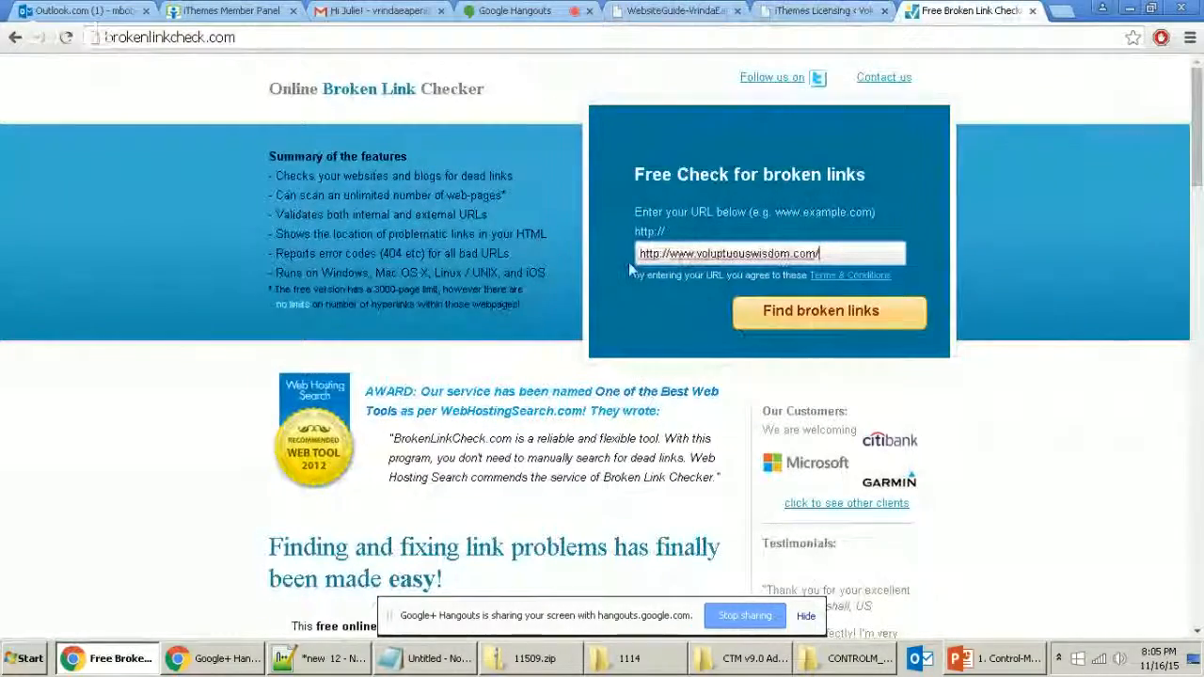
pyautogui.moveTo(668, 256); pyautogui.dragTo(592, 268)
pyautogui.press('BackSpace')
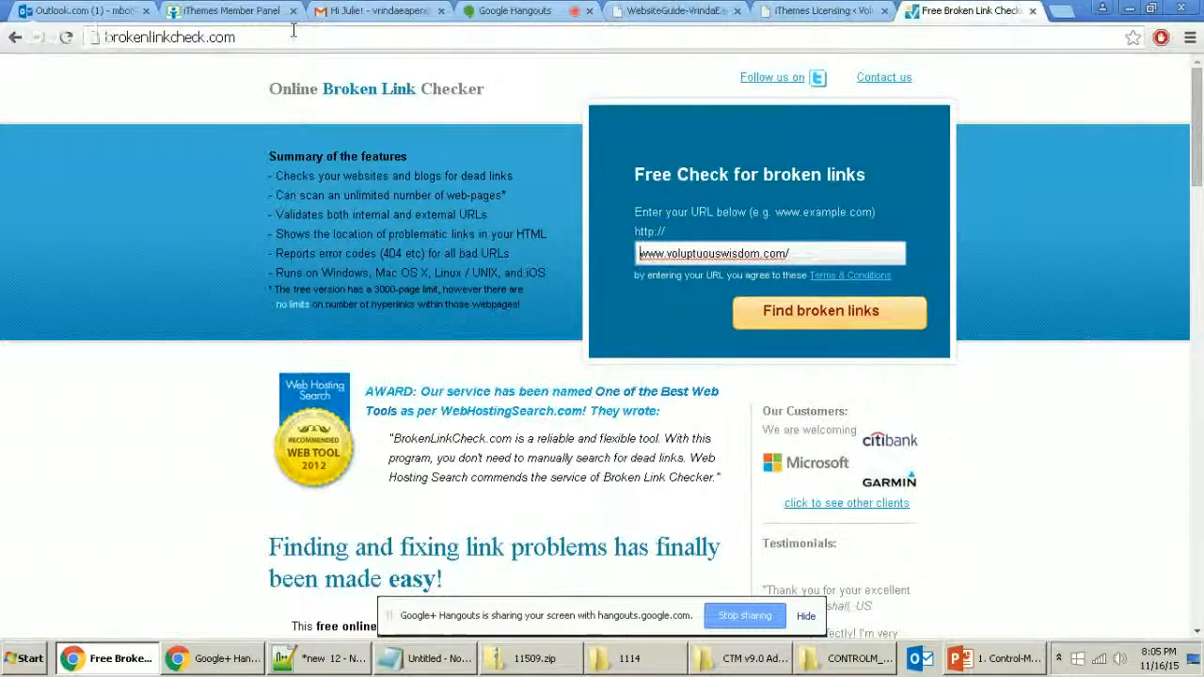
# Step: Submit the site, choose Report all occurrences, and fill in the security code
pyautogui.hotkey('ctrl', 'l')
pyautogui.click(849, 326)
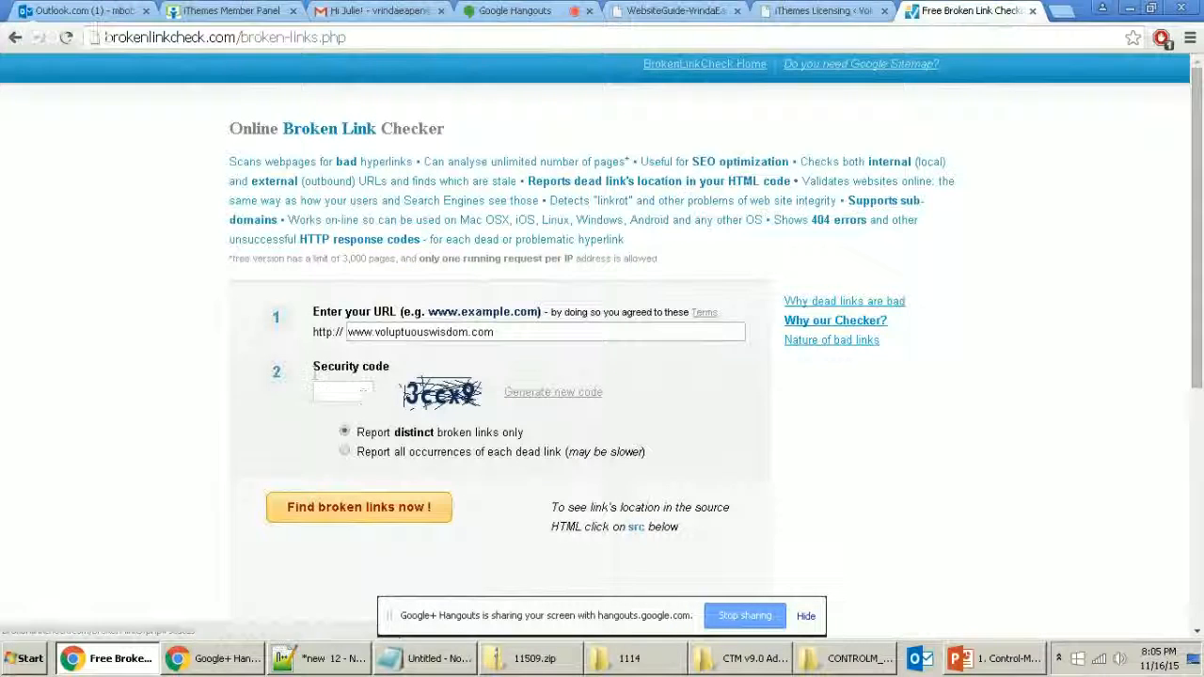
pyautogui.click(346, 453)
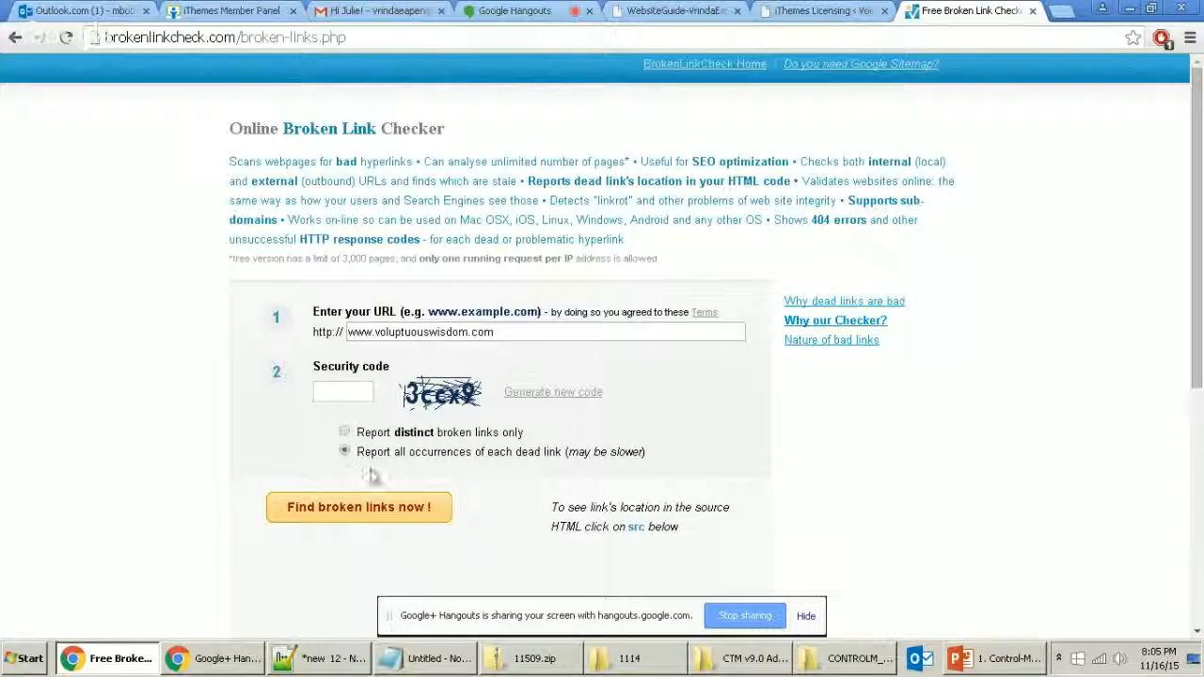
pyautogui.click(331, 384)
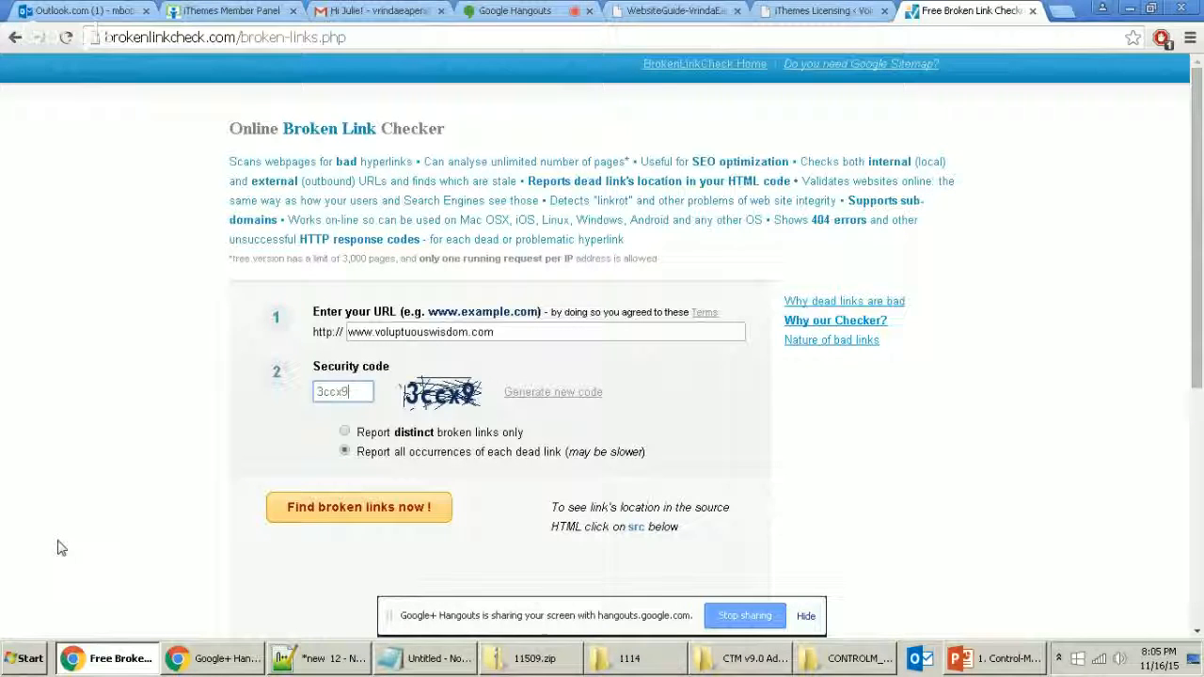
# Step: Search the Start menu for Snagit and launch Snagit Editor
pyautogui.click(31, 659)
pyautogui.write('sna')
pyautogui.press('Return')
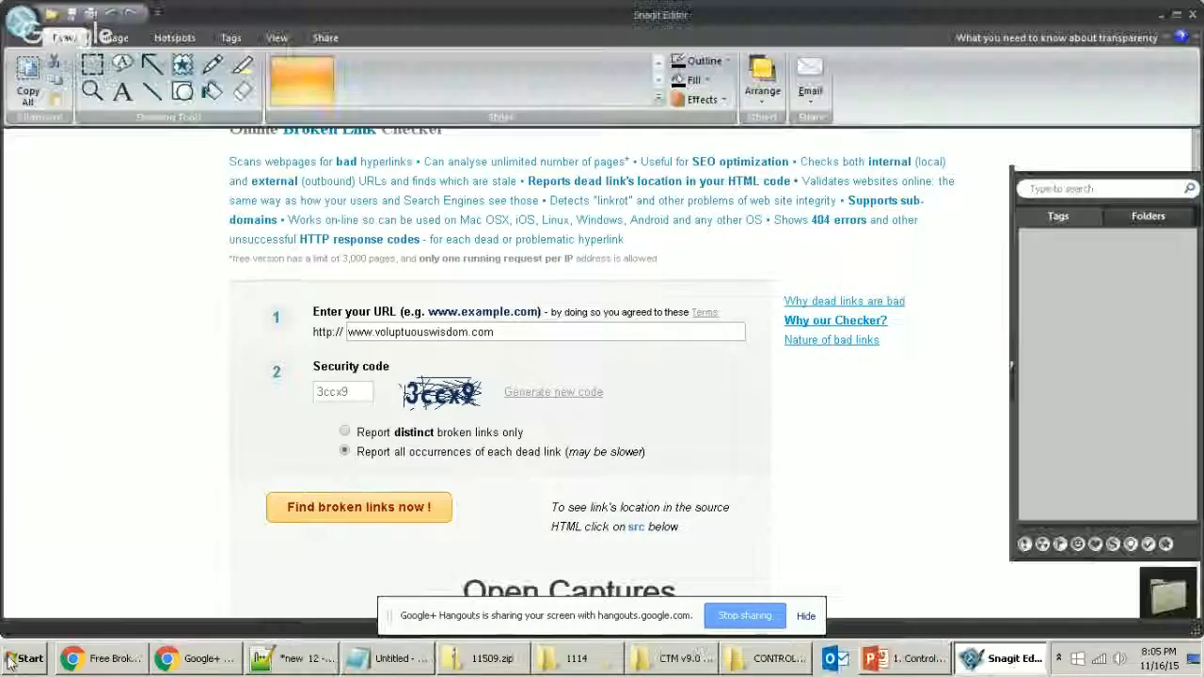
pyautogui.click(19, 659)
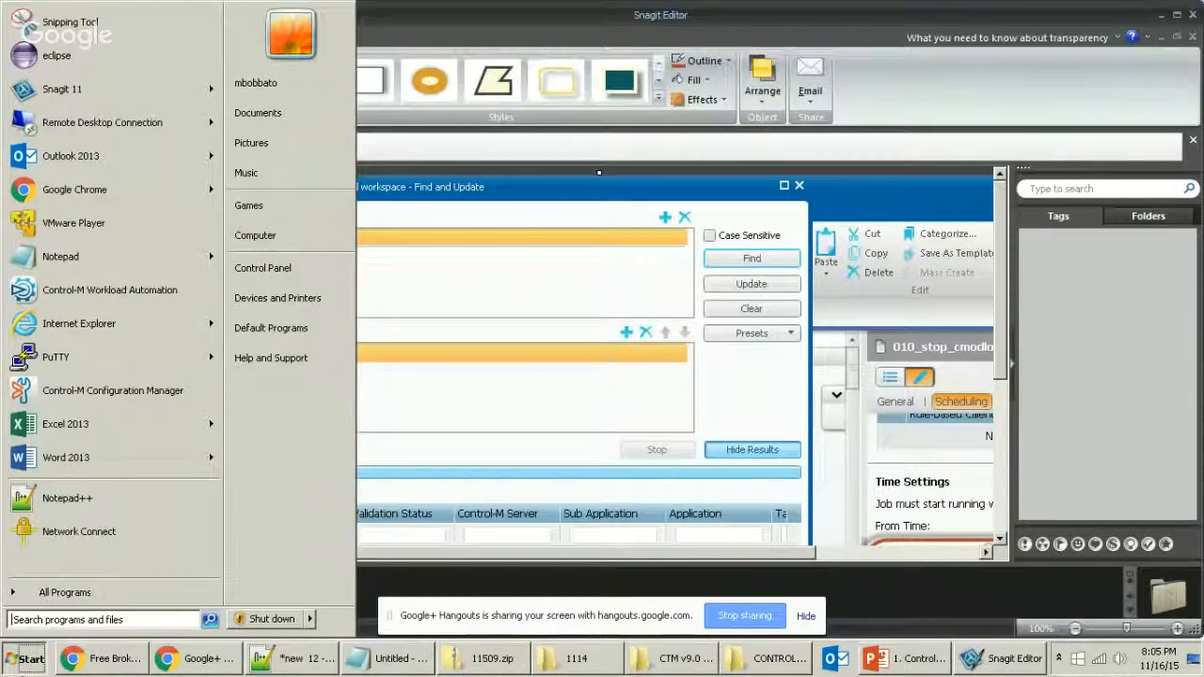
# Step: Launch Snagit and capture a 787×491 region around the Broken Link Checker form
pyautogui.write('snagit')
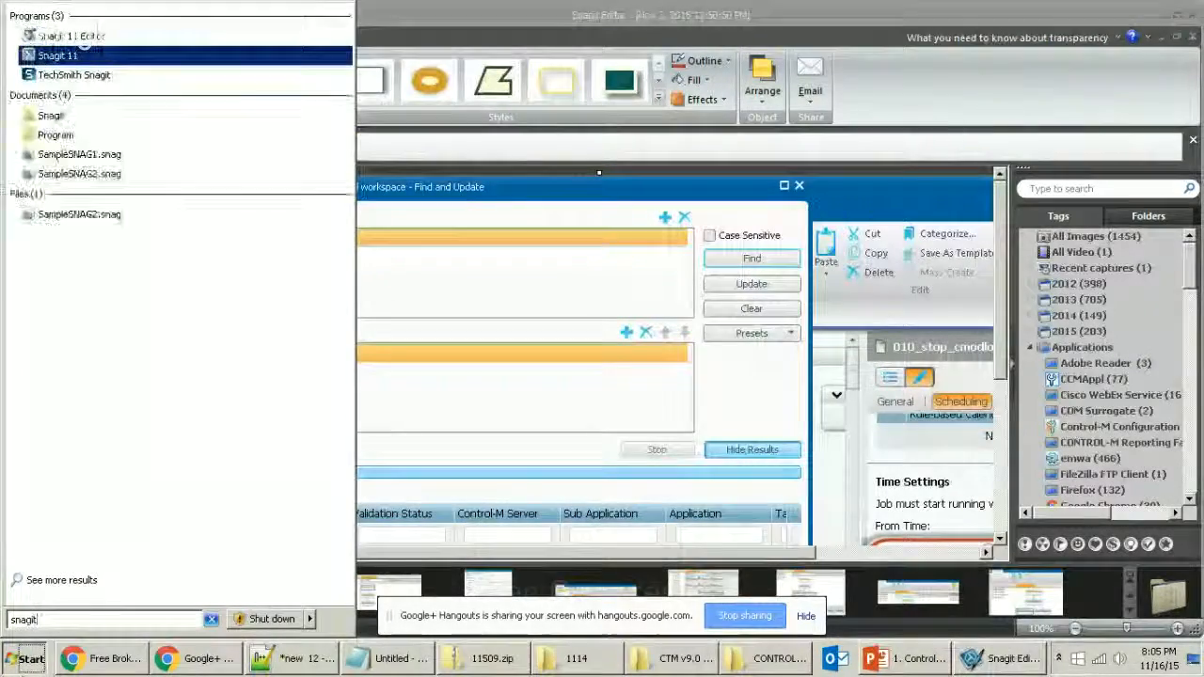
pyautogui.press('Return')
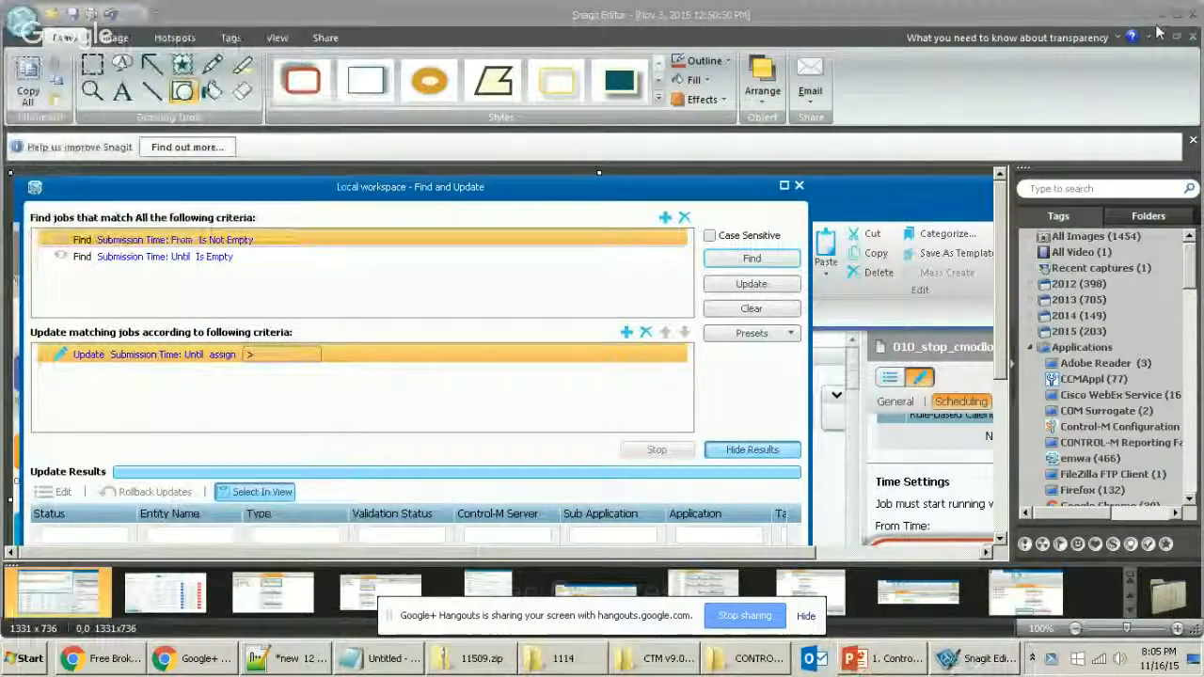
pyautogui.click(1162, 14)
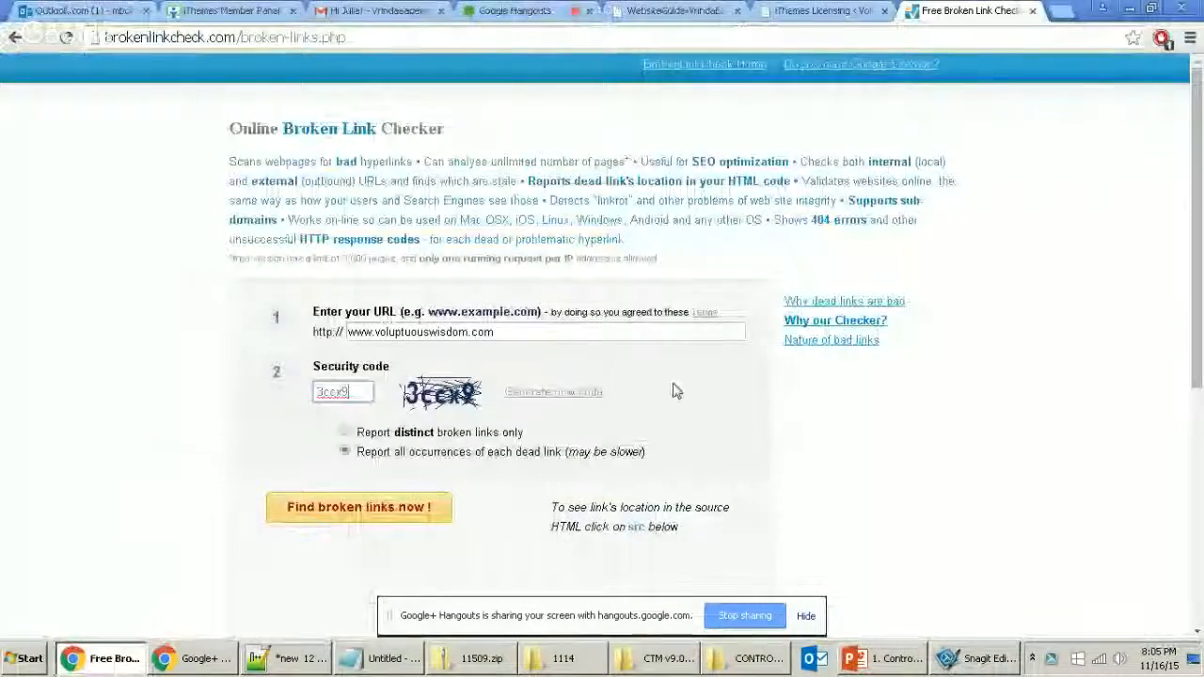
pyautogui.press('Print')
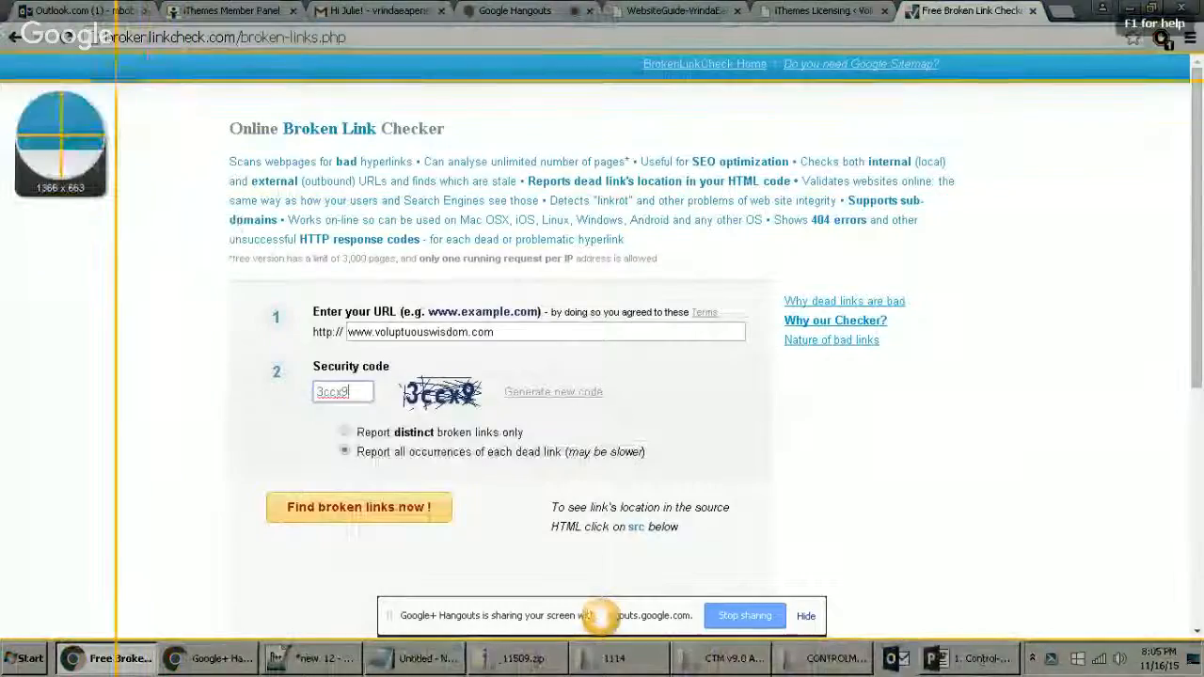
pyautogui.moveTo(230, 89); pyautogui.dragTo(927, 529)
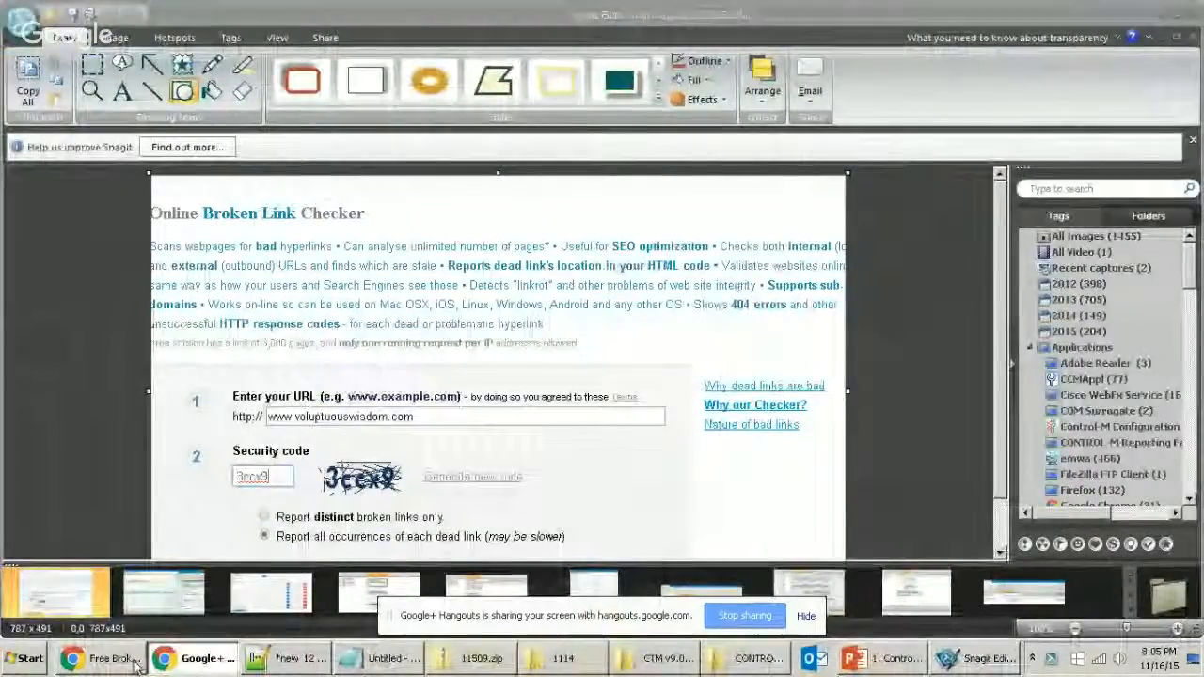
pyautogui.click(104, 659)
# Step: Scroll to the scan's Status section, then return to the iThemes Licensing page
pyautogui.scroll(-1, 915, 301)
pyautogui.scroll(-4, 915, 301)
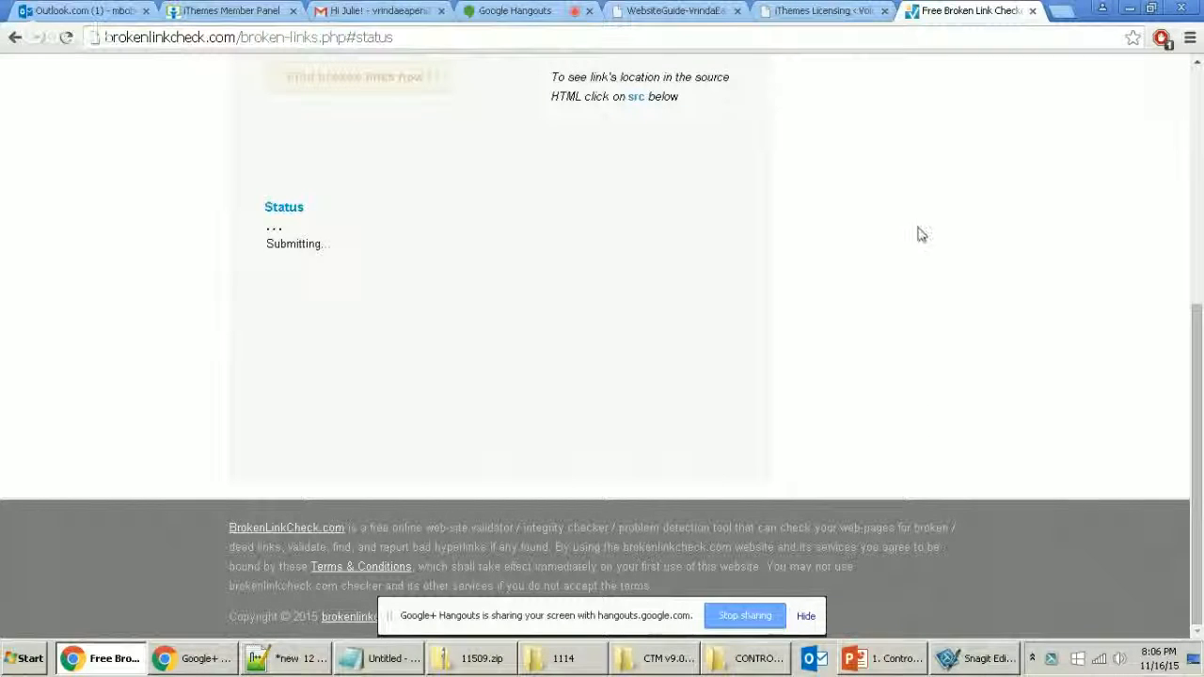
pyautogui.click(815, 12)
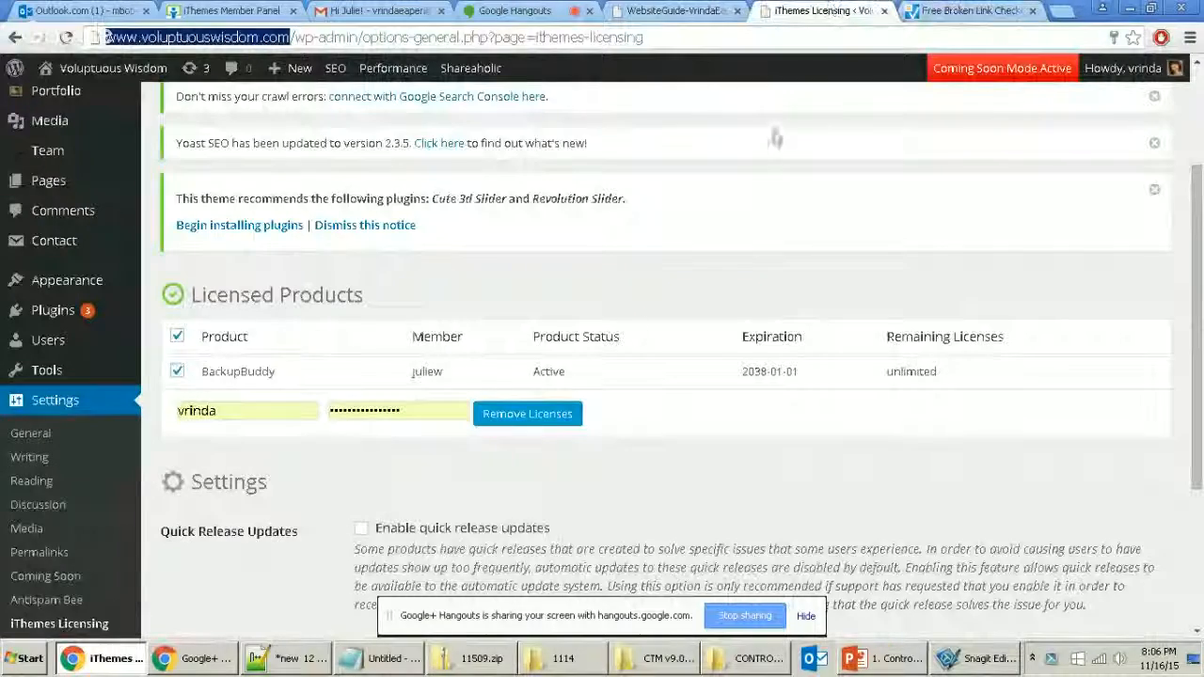
# Step: Open Settings > General, then check the finished scan: 1 page processed, 0 broken links
pyautogui.scroll(2, 349, 336)
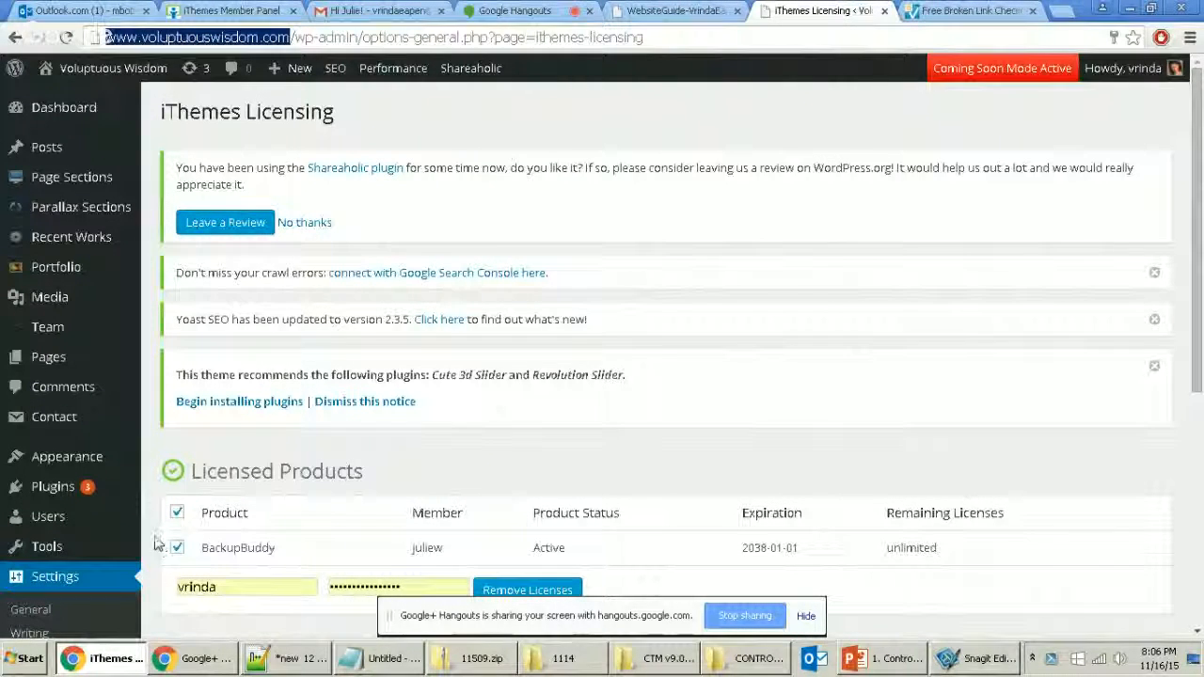
pyautogui.moveTo(73, 484)
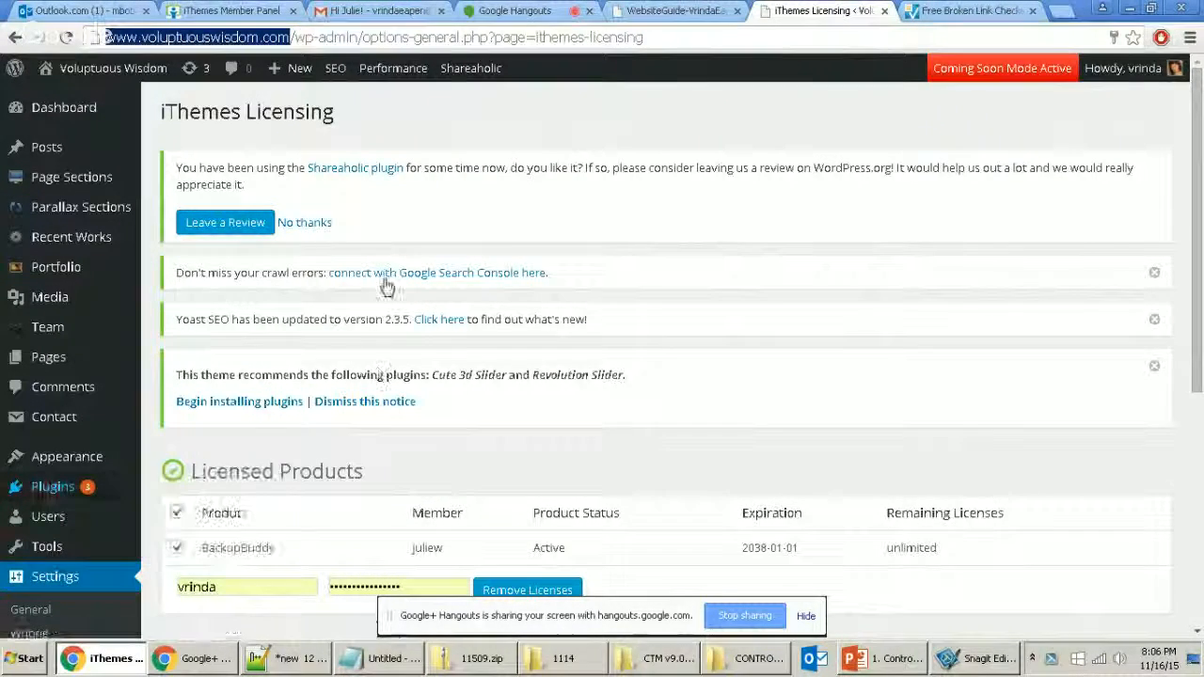
pyautogui.scroll(-5, 841, 317)
pyautogui.scroll(1, 827, 376)
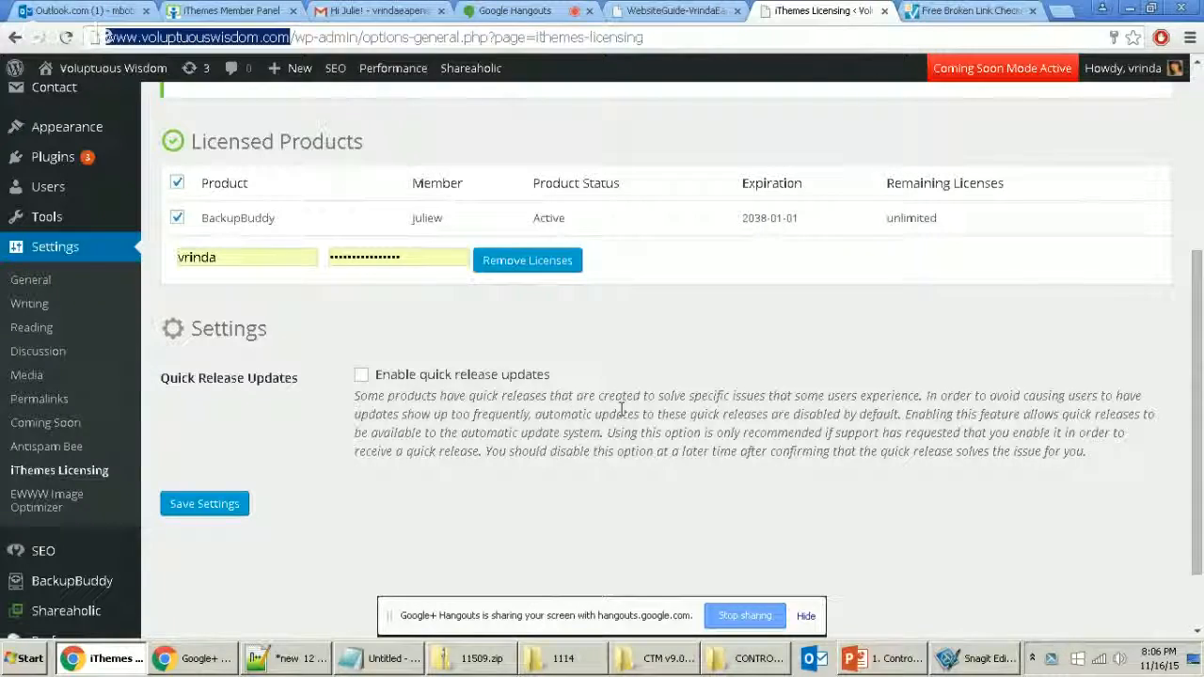
pyautogui.scroll(2, 620, 405)
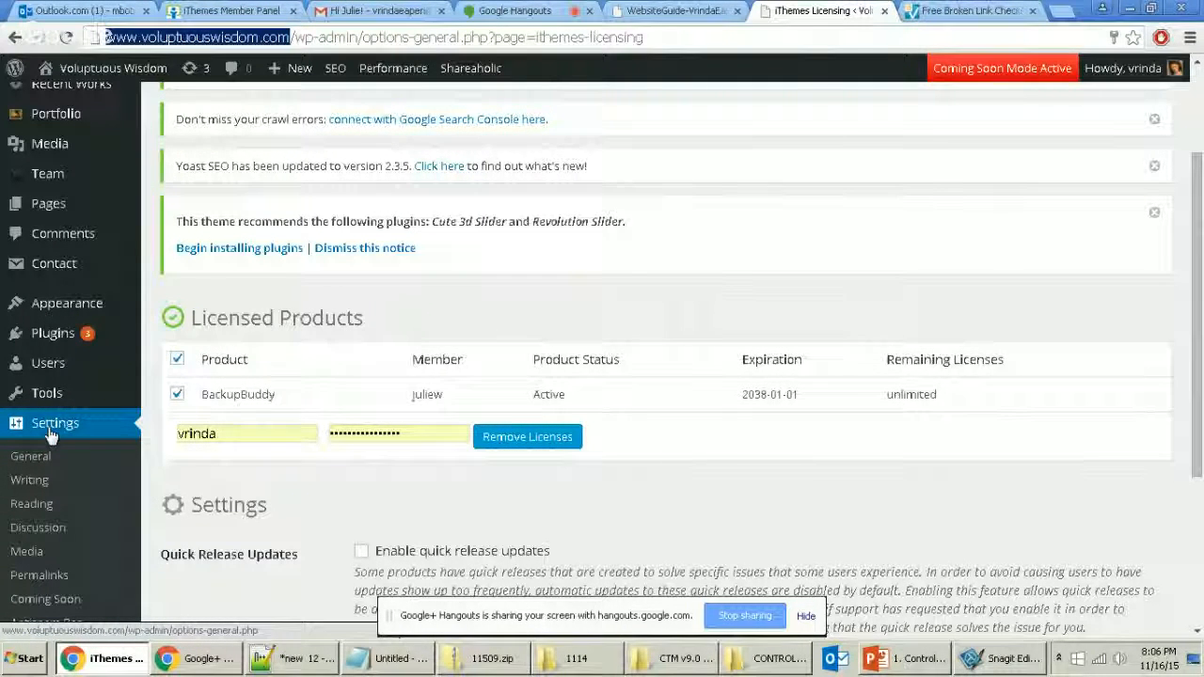
pyautogui.moveTo(234, 433); pyautogui.dragTo(90, 451)
pyautogui.click(297, 494)
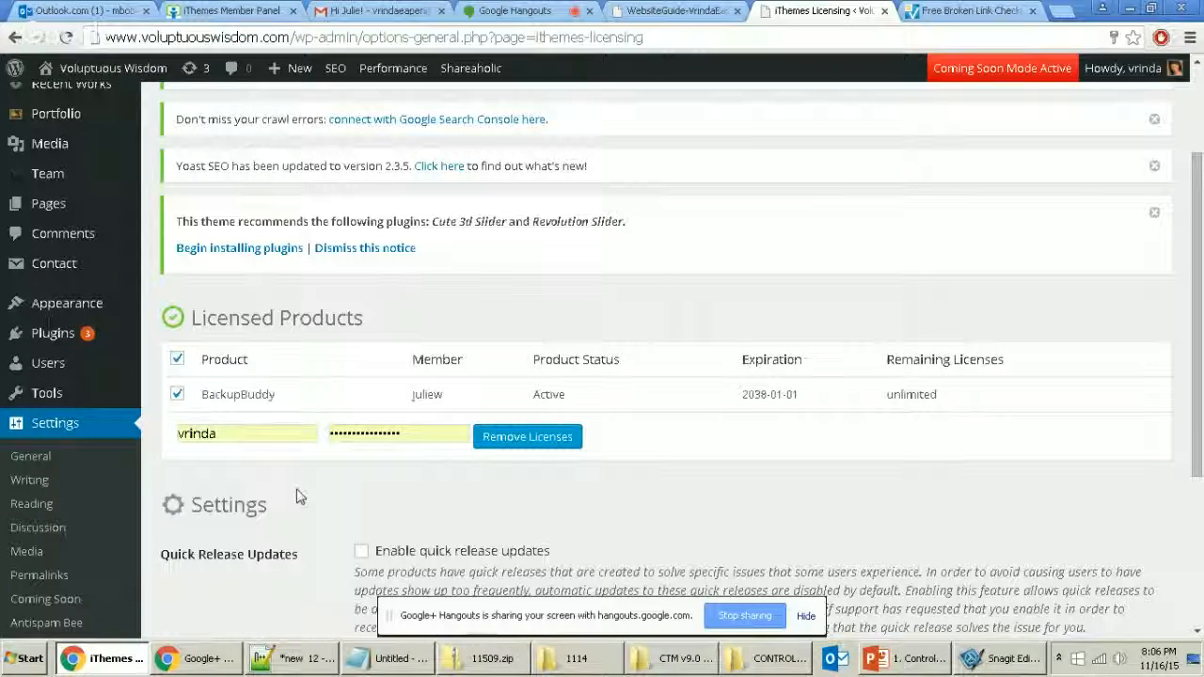
pyautogui.click(53, 454)
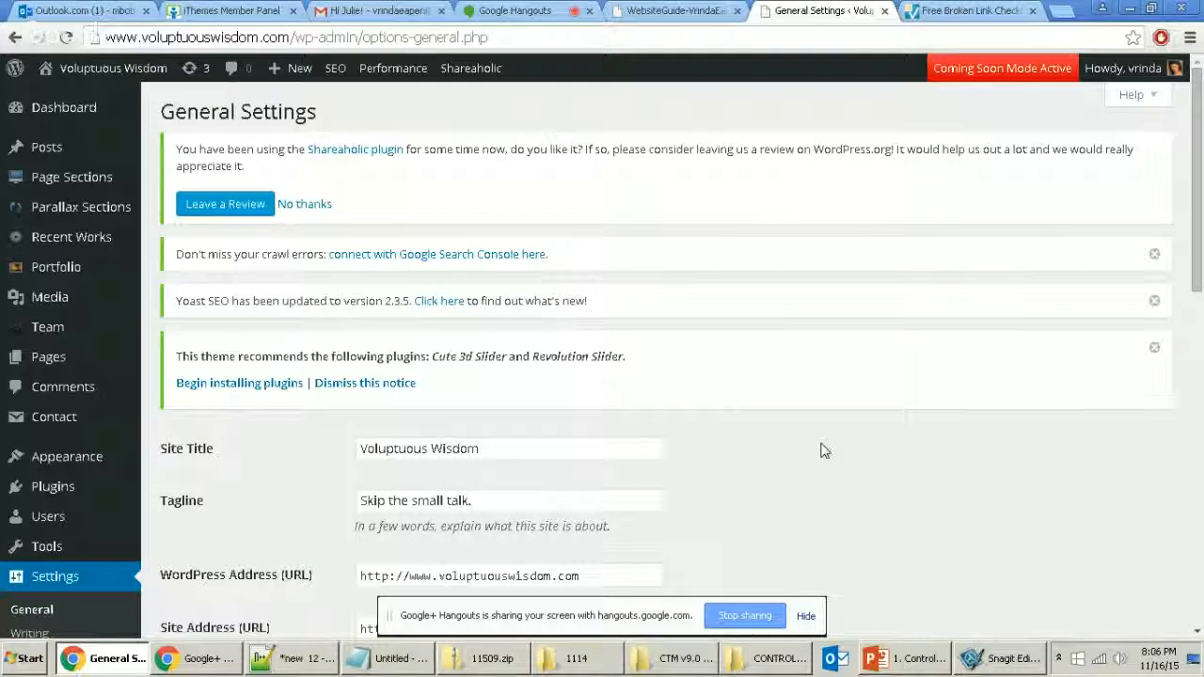
pyautogui.click(953, 8)
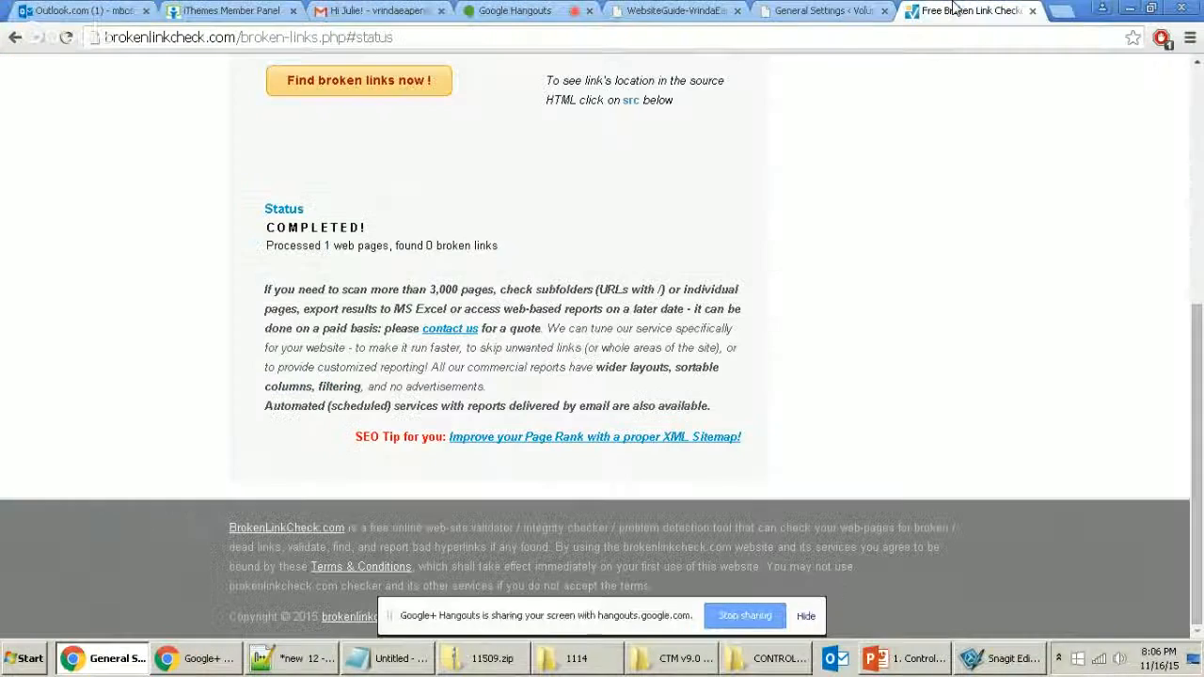
pyautogui.click(512, 9)
pyautogui.click(969, 11)
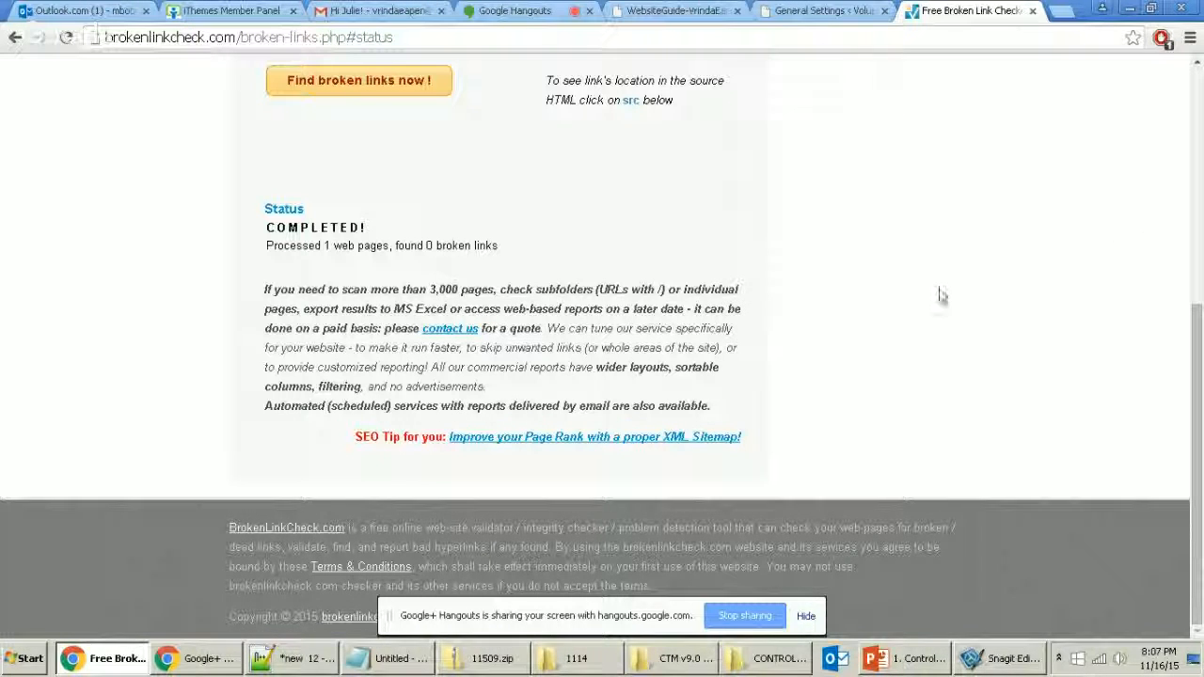
pyautogui.click(821, 14)
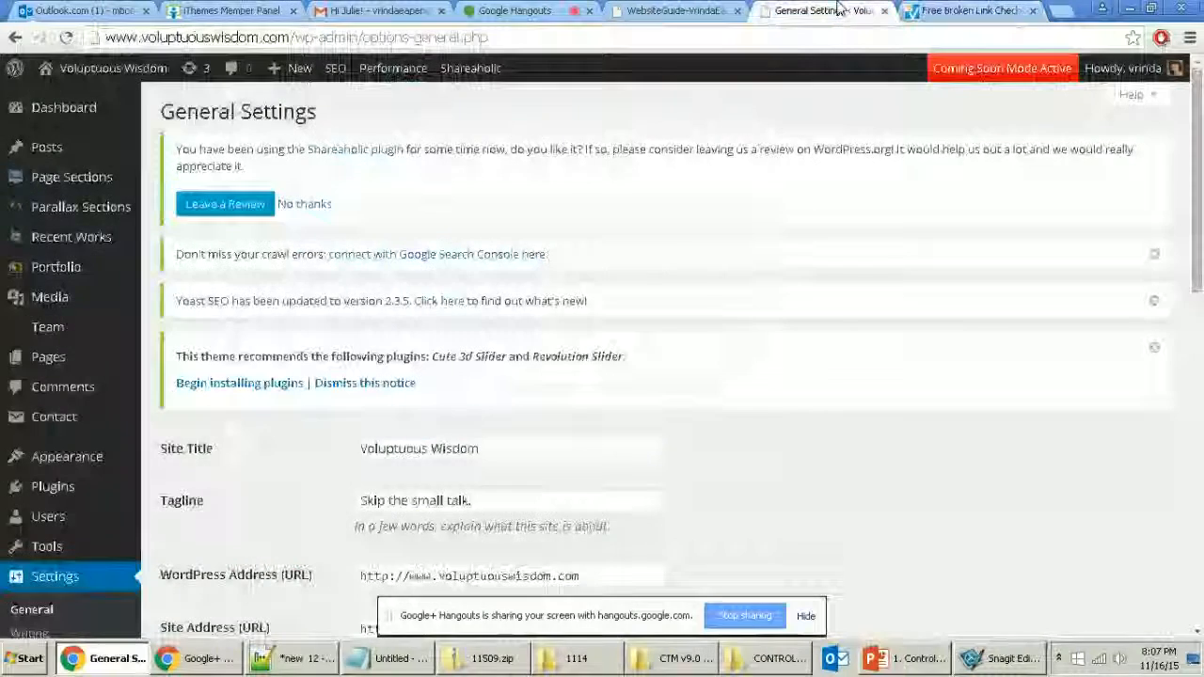
pyautogui.click(906, 9)
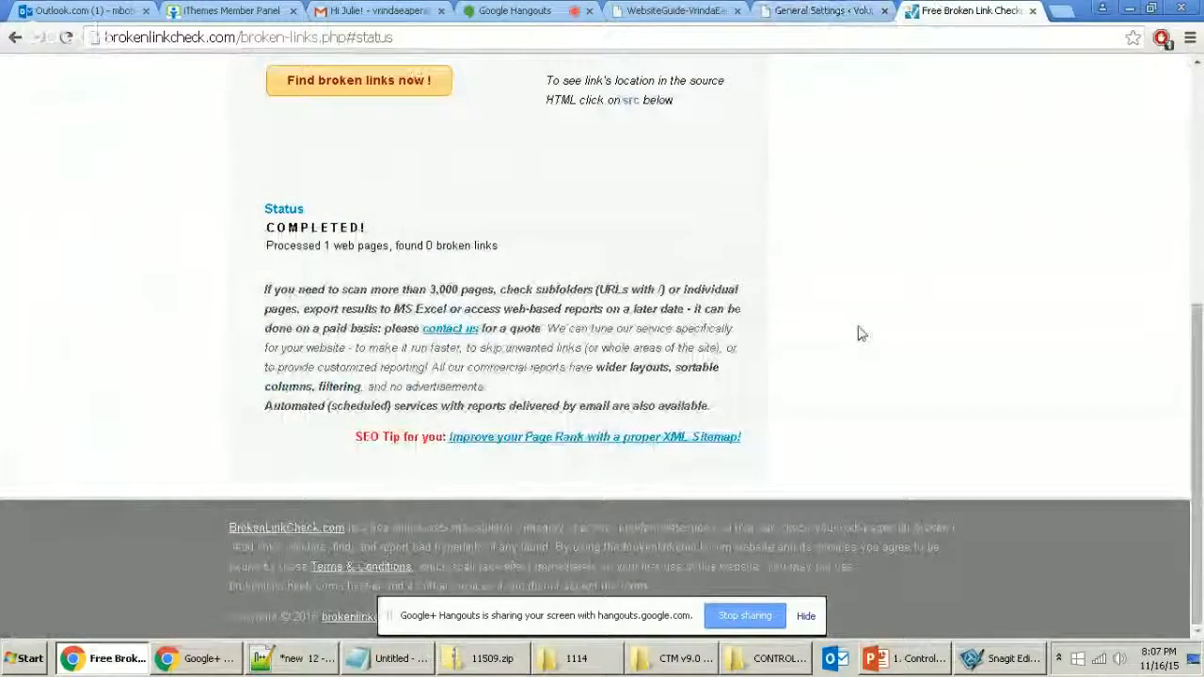
pyautogui.scroll(3, 858, 334)
# Step: Launch Word 2013 from Start > Microsoft Office 2013, then return to General Settings in Chrome
pyautogui.scroll(-3, 878, 518)
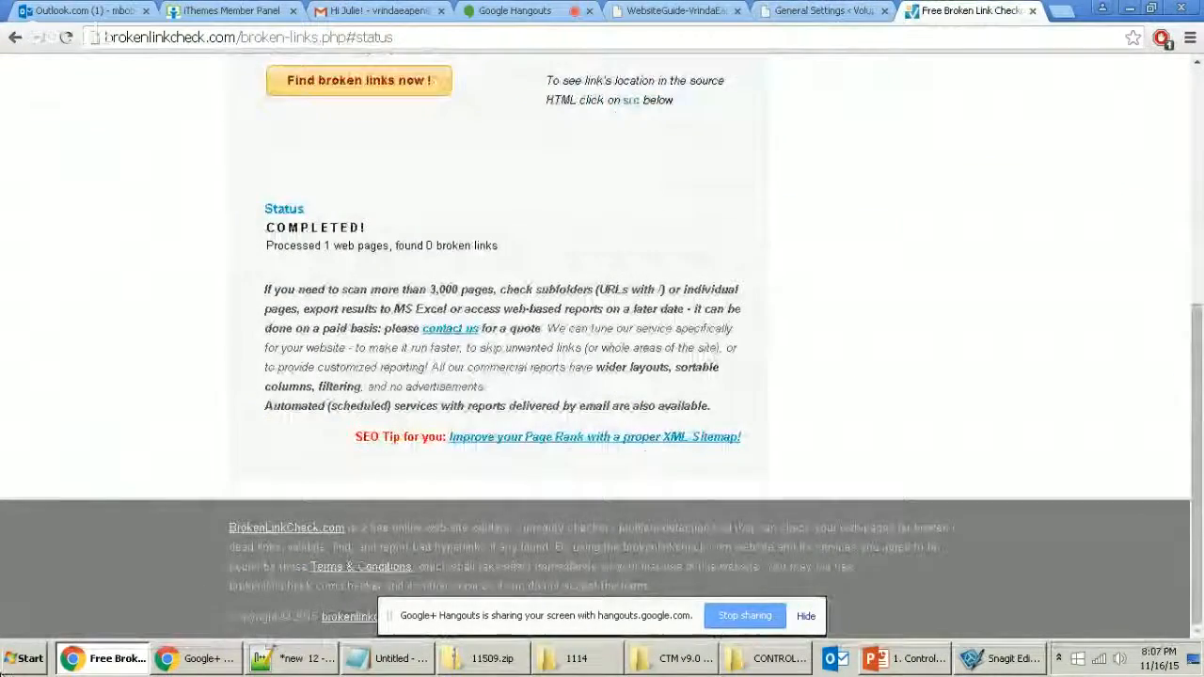
pyautogui.press('super')
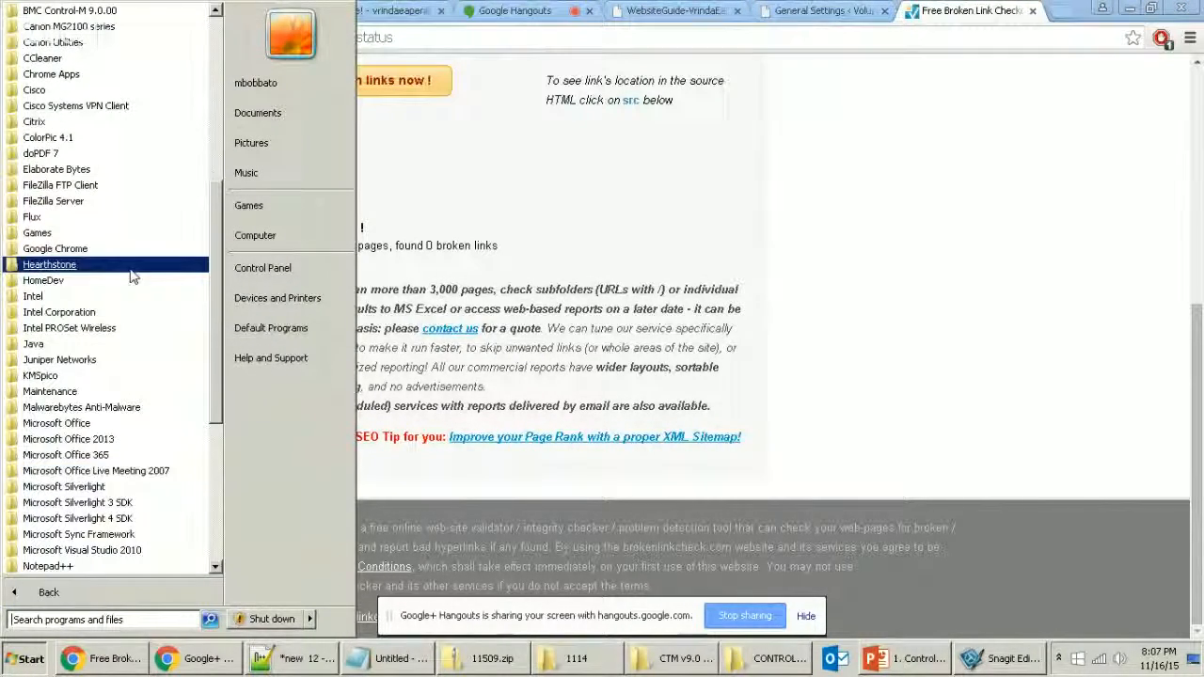
pyautogui.click(103, 455)
pyautogui.click(85, 440)
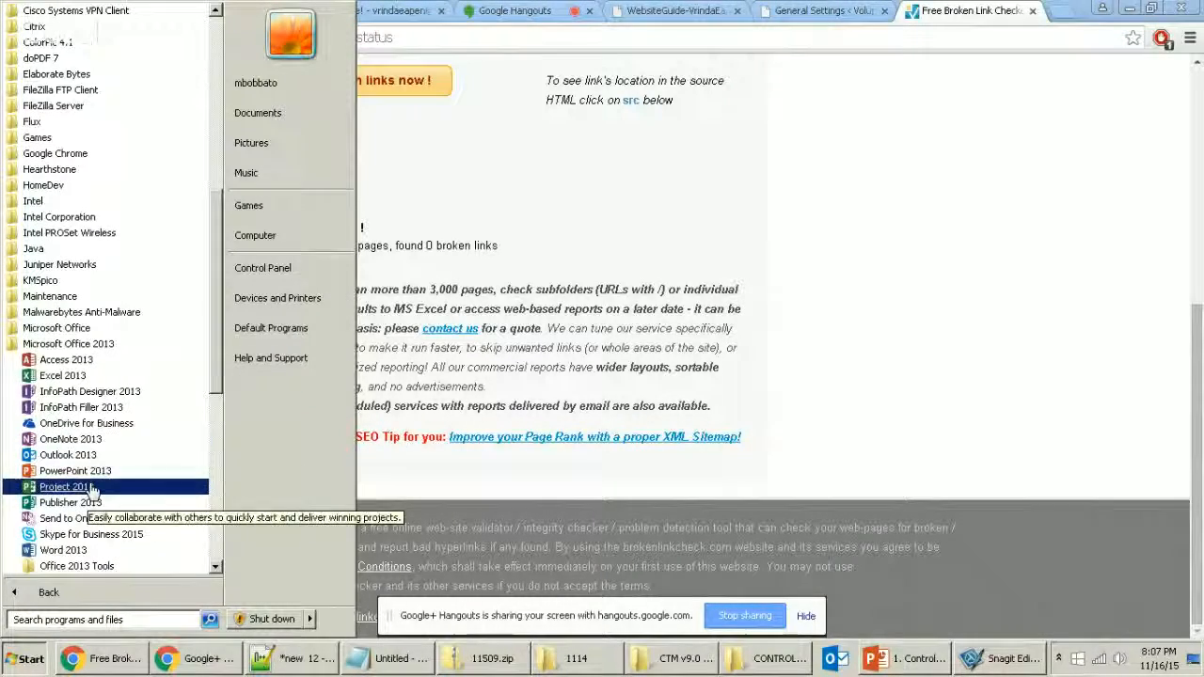
pyautogui.click(84, 550)
pyautogui.hotkey('alt', 'Tab')
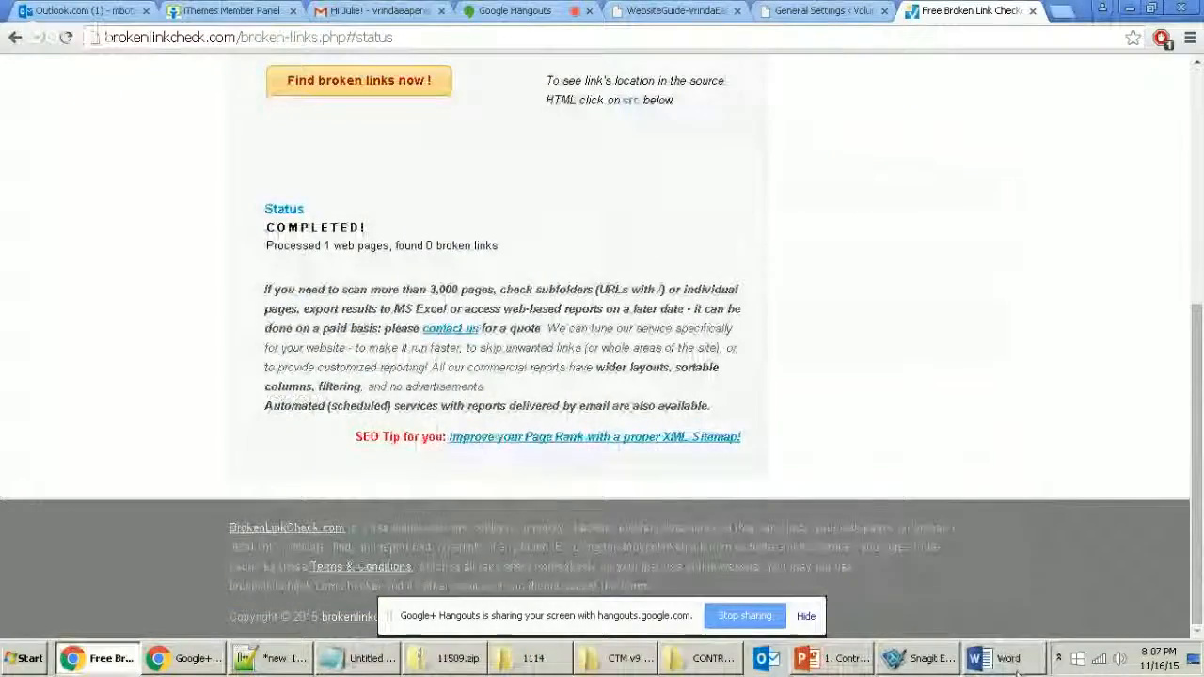
pyautogui.hotkey('ctrl', 'shift', 'Tab')
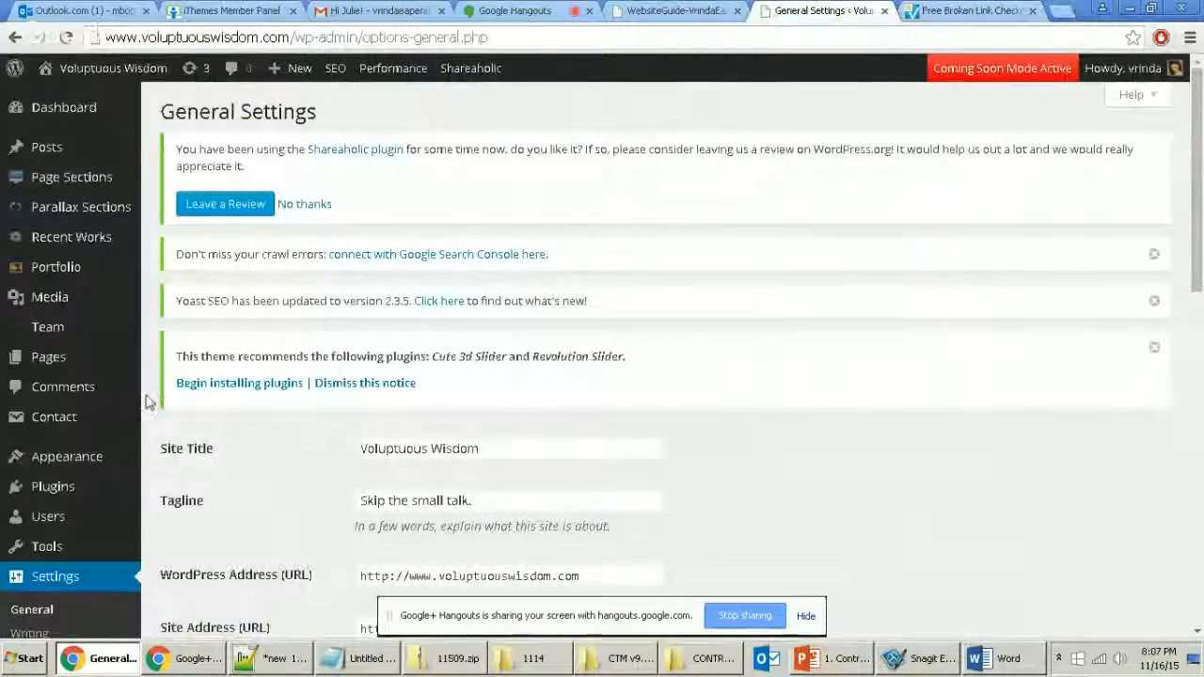
pyautogui.click(997, 11)
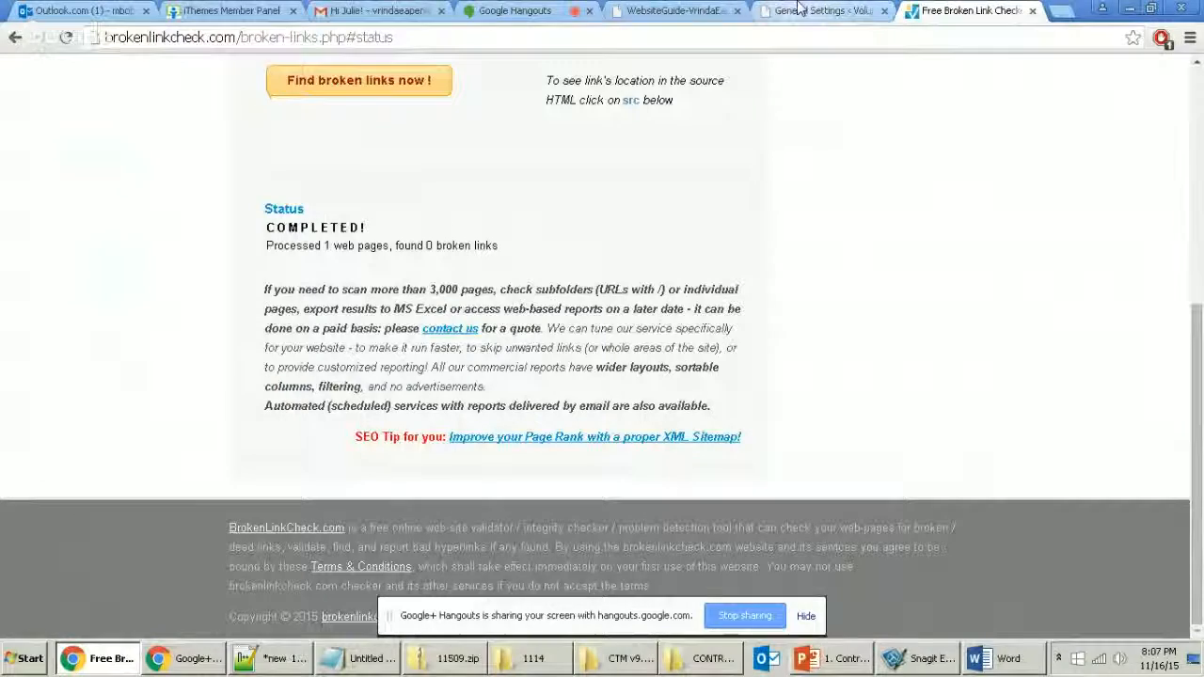
pyautogui.click(783, 9)
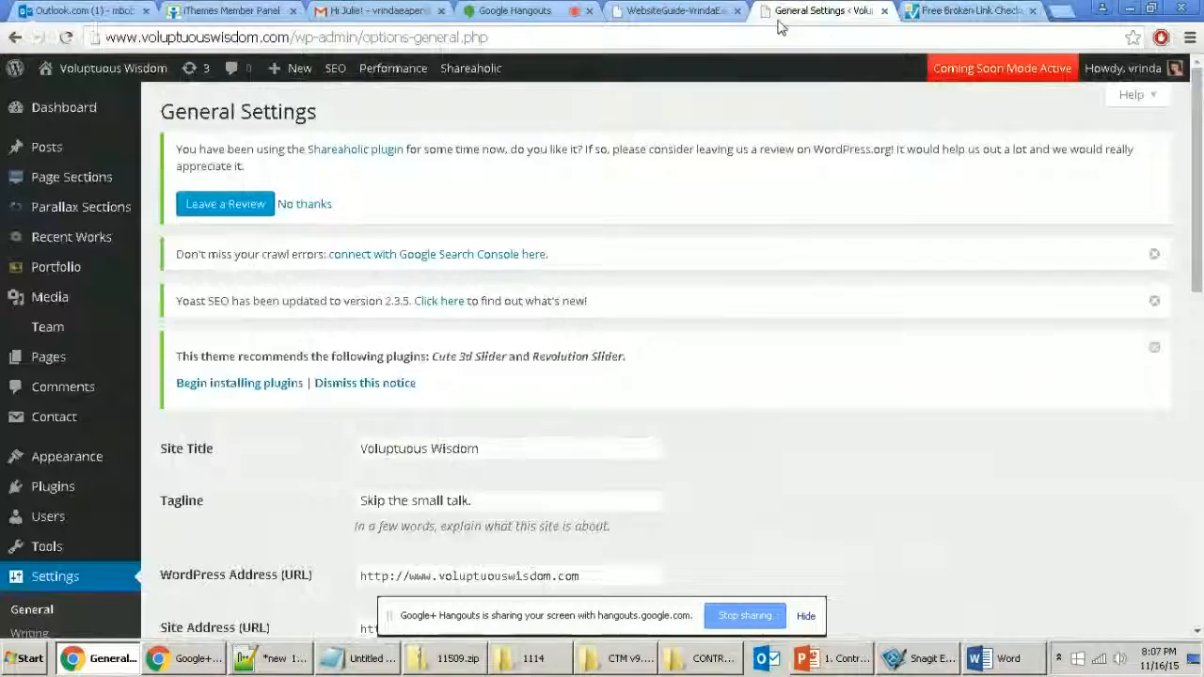
pyautogui.click(68, 580)
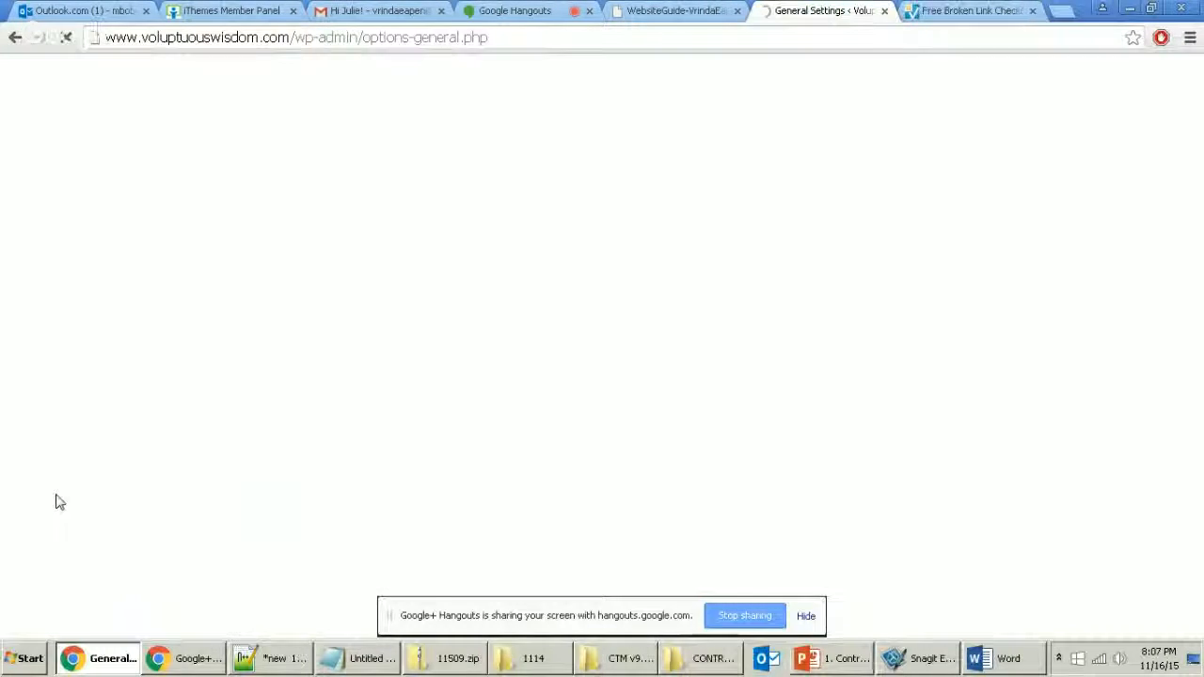
pyautogui.scroll(-3, 98, 459)
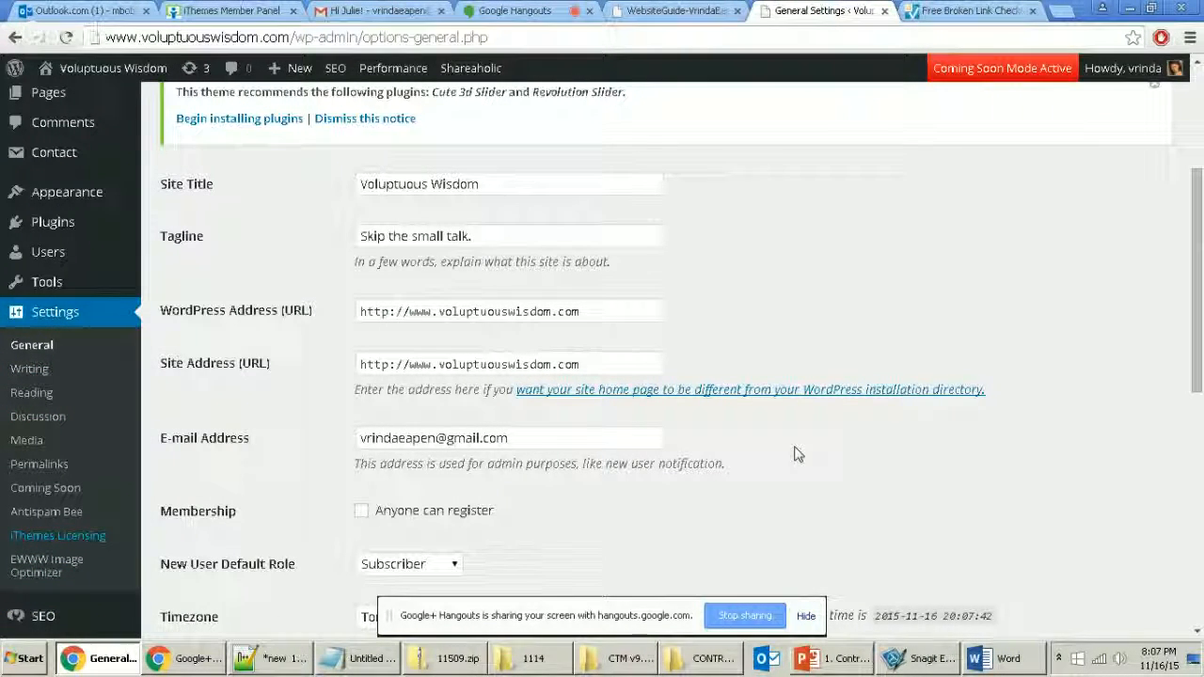
pyautogui.click(805, 616)
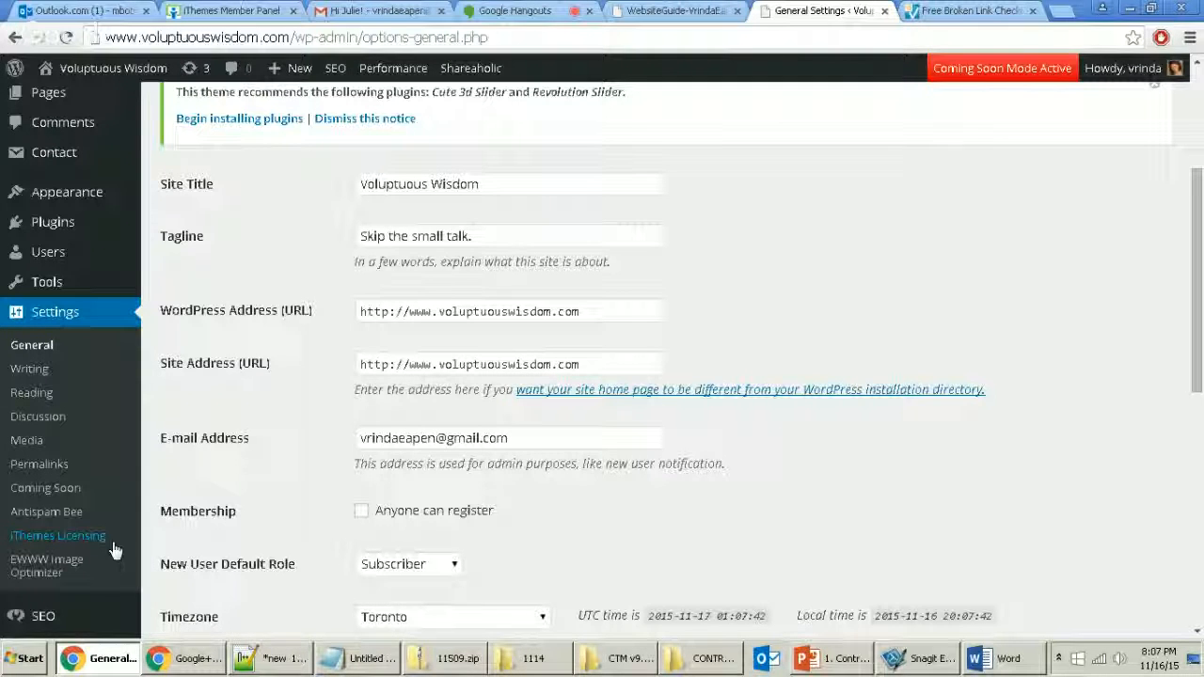
pyautogui.click(83, 536)
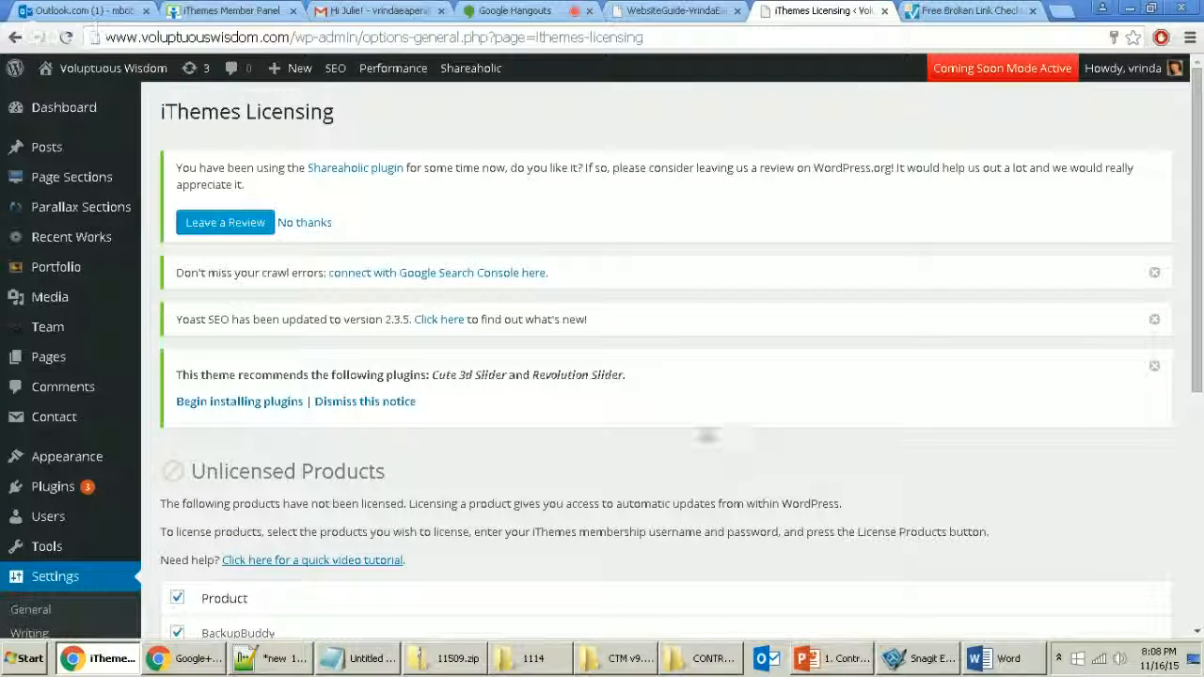
# Step: Replace the licensing username, enter the membership password, and license BackupBuddy
pyautogui.scroll(-5, 705, 435)
pyautogui.scroll(2, 645, 465)
pyautogui.moveTo(294, 411); pyautogui.dragTo(173, 412)
pyautogui.click(252, 411)
pyautogui.hotkey('ctrl', 'a')
pyautogui.press('Tab')
pyautogui.write('pa')
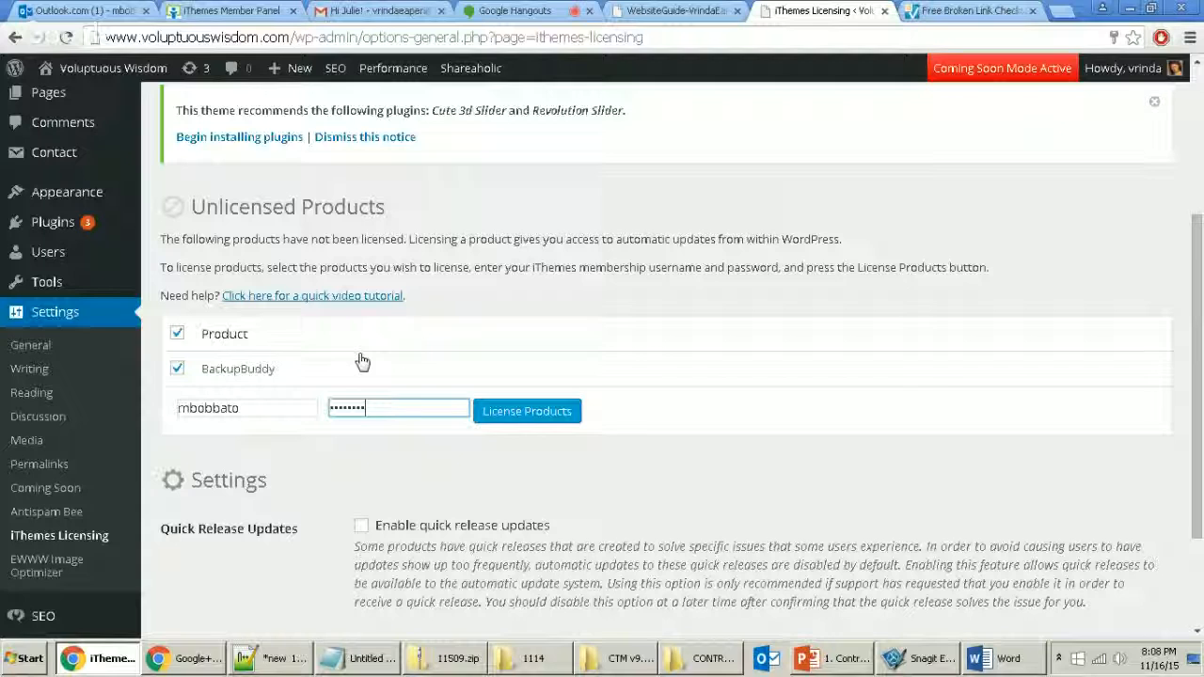
pyautogui.write('***')
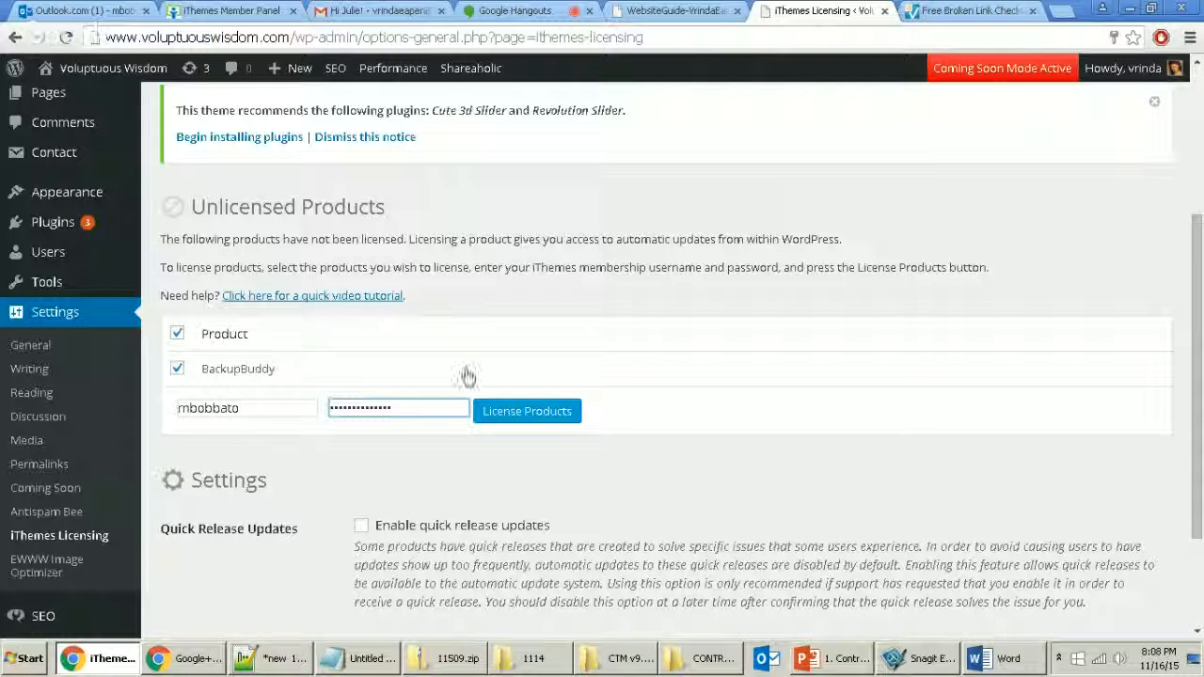
pyautogui.click(531, 414)
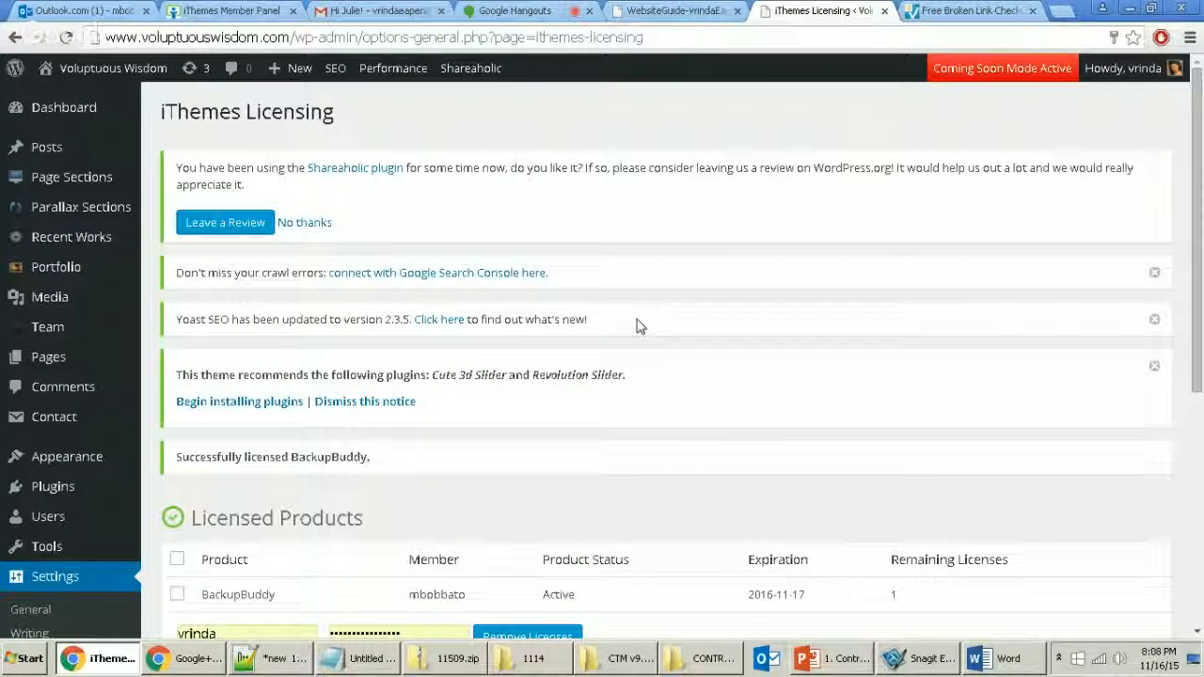
# Step: Confirm BackupBuddy is listed under Licensed Products, active until 2016-11-17
pyautogui.scroll(-2, 640, 324)
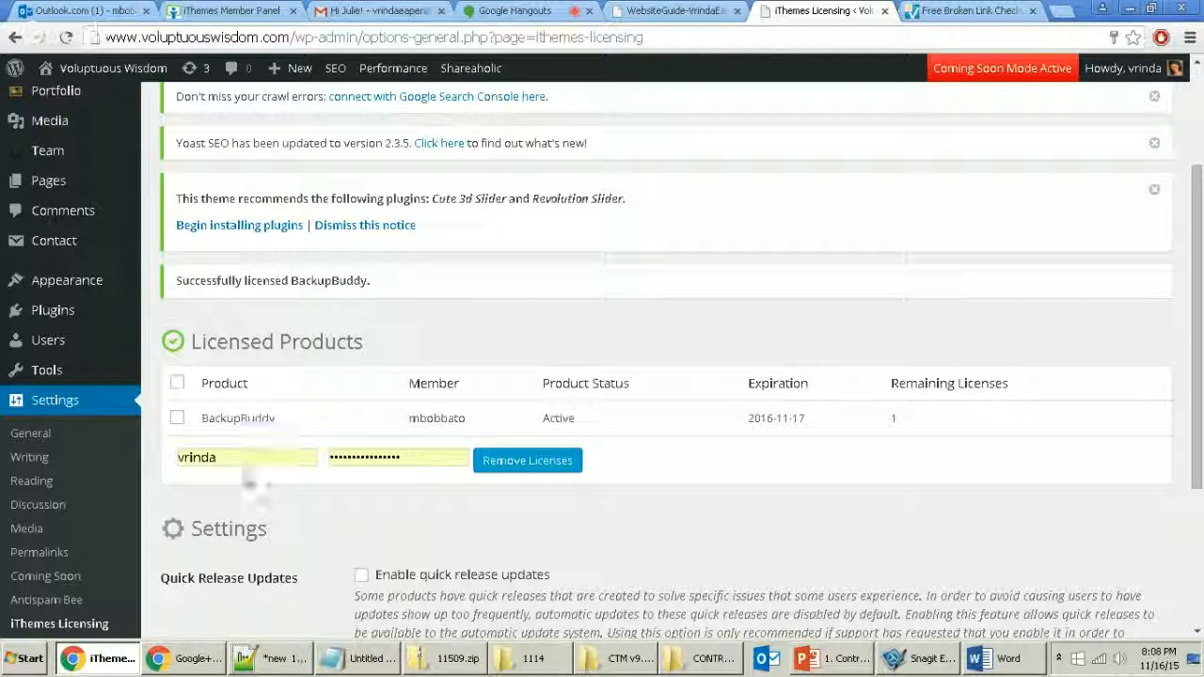
pyautogui.scroll(-1, 251, 485)
pyautogui.scroll(1, 311, 602)
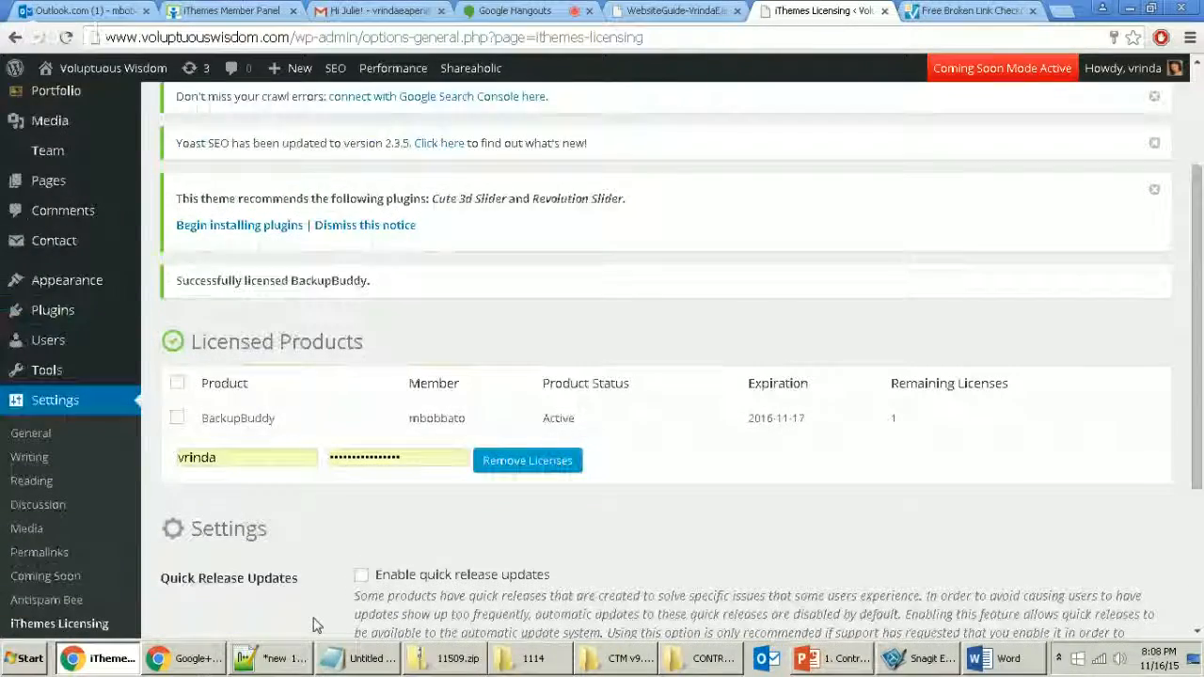
pyautogui.click(289, 666)
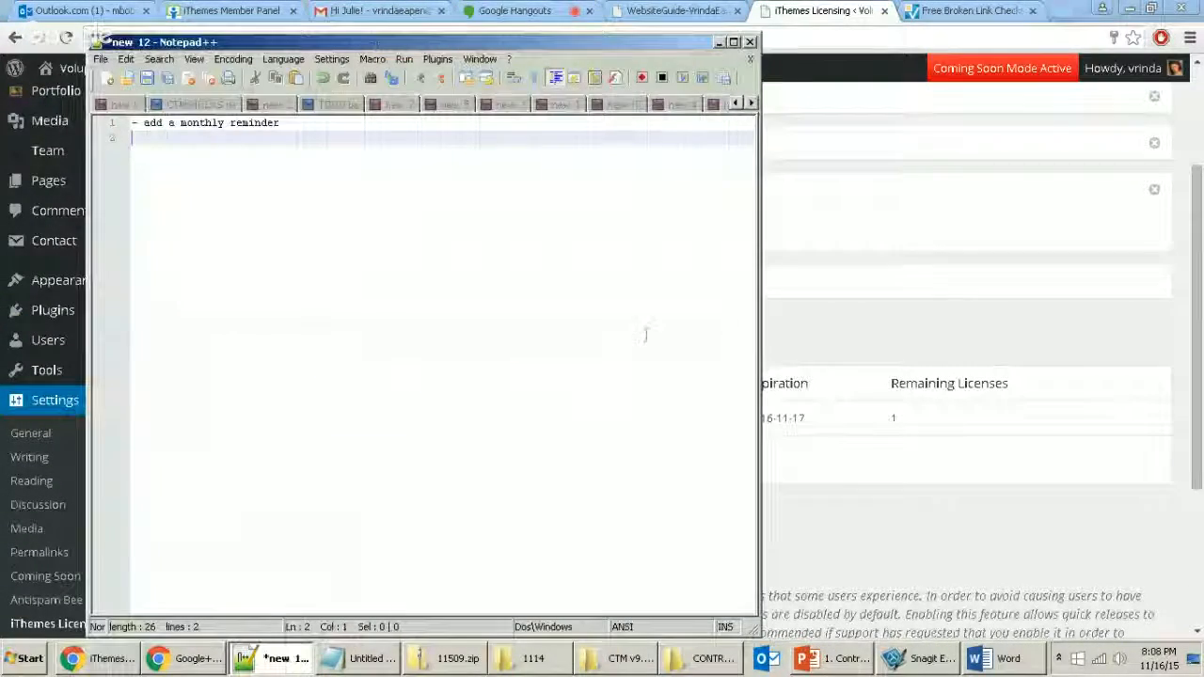
# Step: Add '- broken links' and '- backup' lines to the Notepad++ to-do note
pyautogui.moveTo(451, 41); pyautogui.dragTo(1000, 100)
pyautogui.write('- broken links')
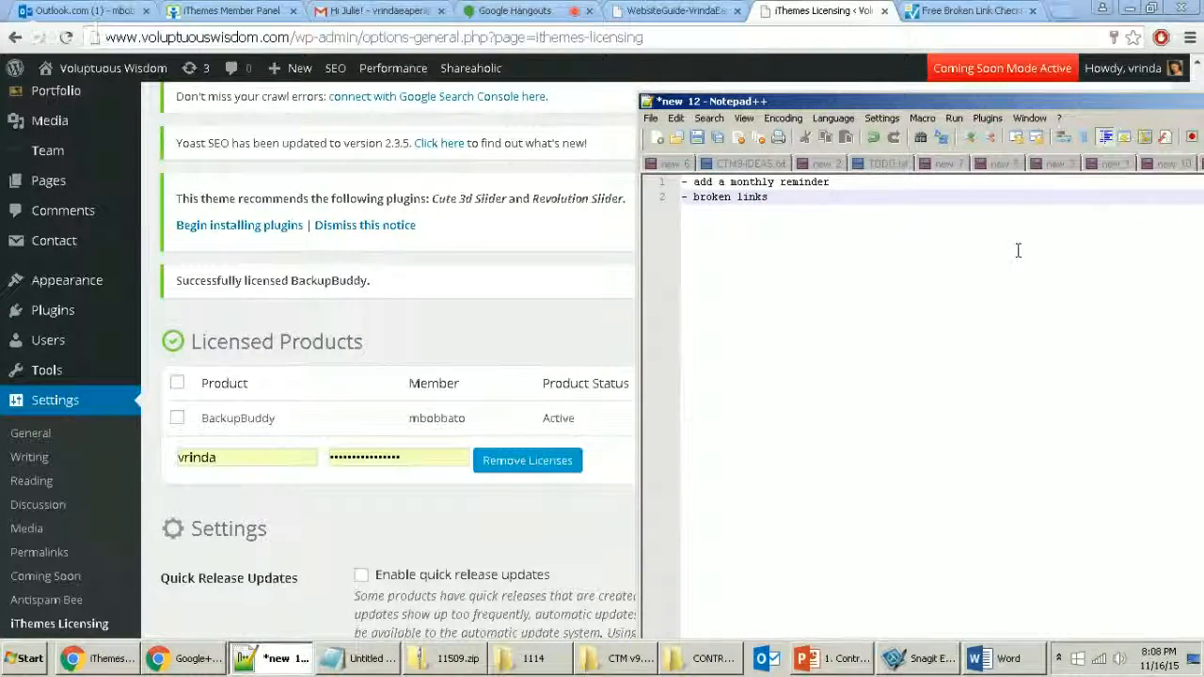
pyautogui.press('Return')
pyautogui.write('- ')
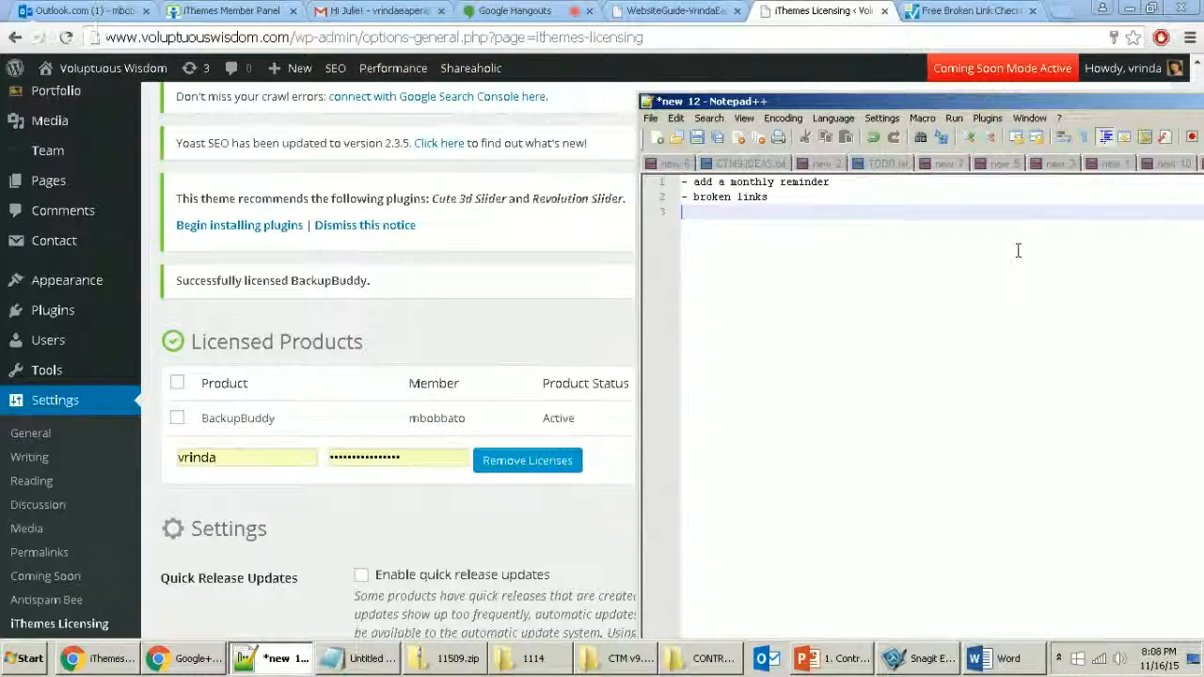
pyautogui.write('backup')
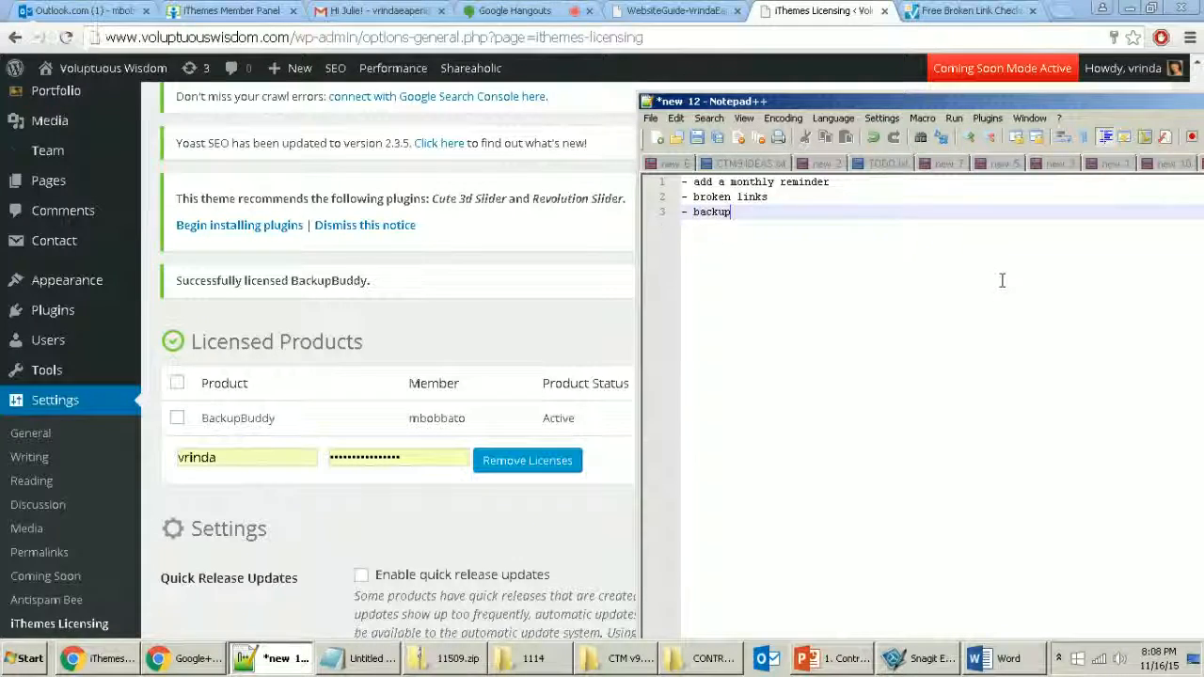
pyautogui.press('Return')
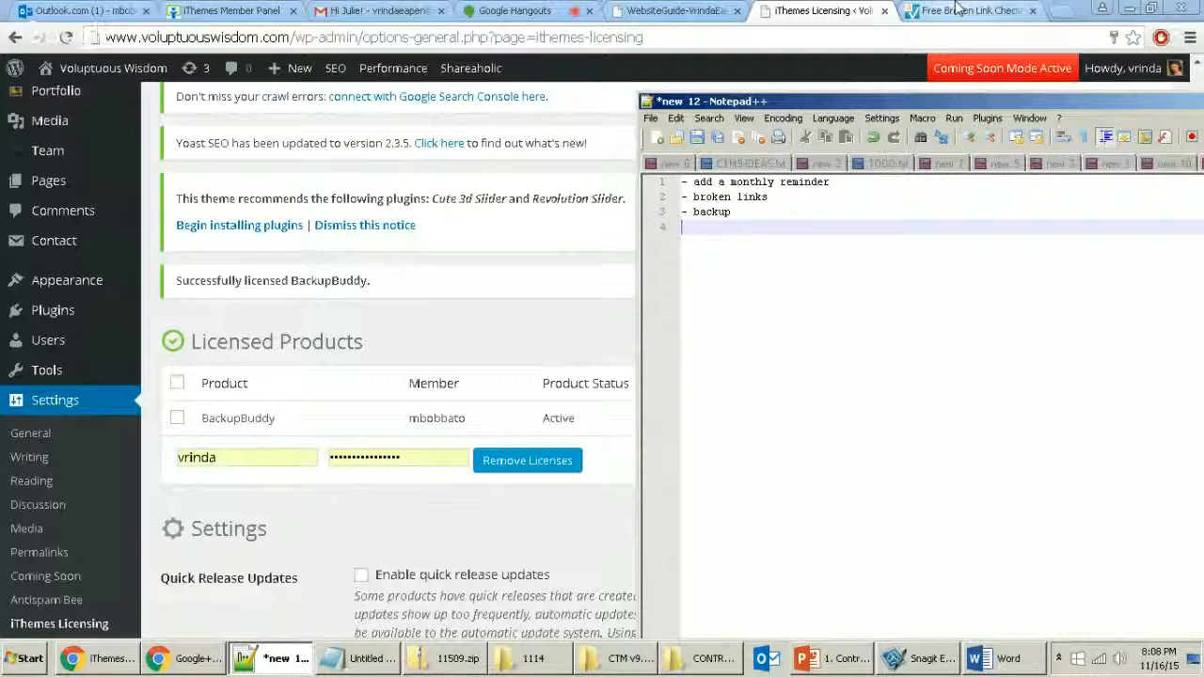
pyautogui.click(957, 10)
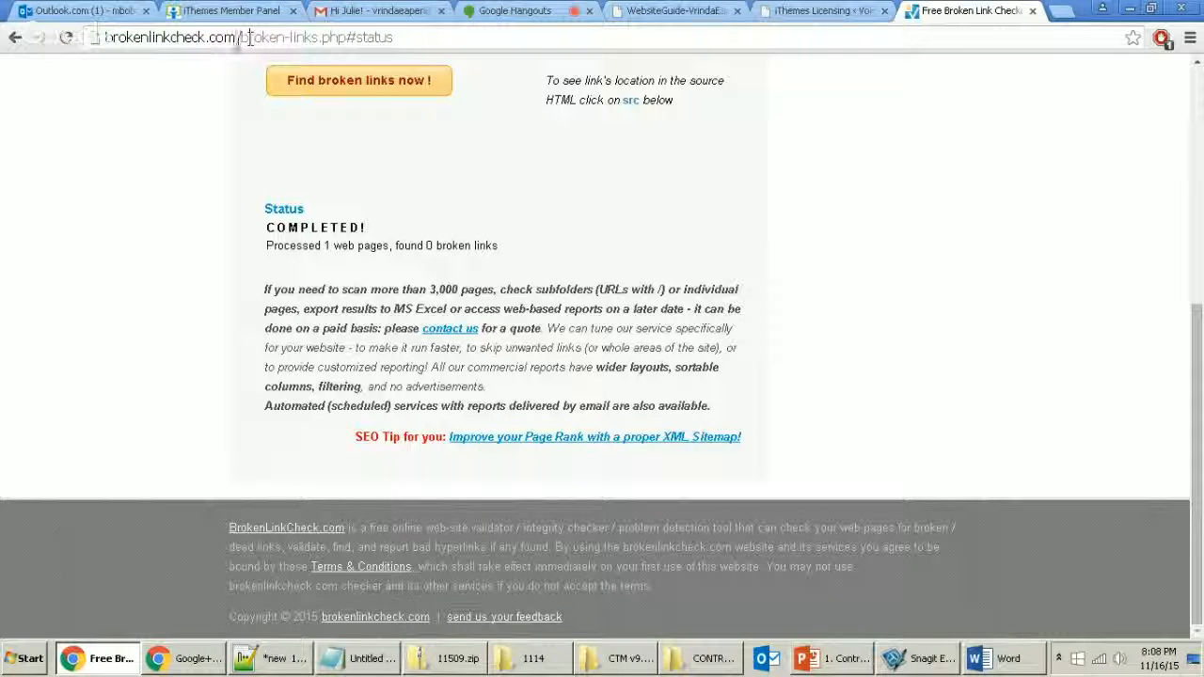
pyautogui.hotkey('ctrl', 'c')
pyautogui.hotkey('alt', 'Tab')
pyautogui.click(835, 194)
pyautogui.hotkey('ctrl', 'v')
pyautogui.press('Return')
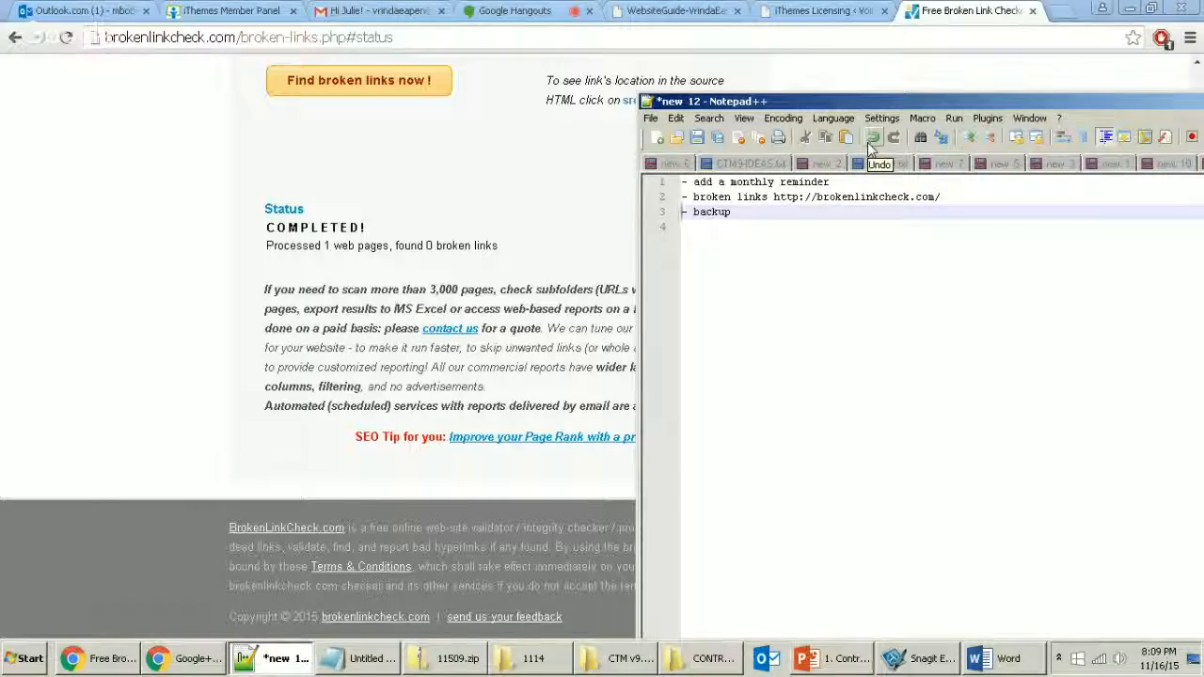
# Step: Return to the WordPress tab and open BackupBuddy Settings
pyautogui.click(819, 10)
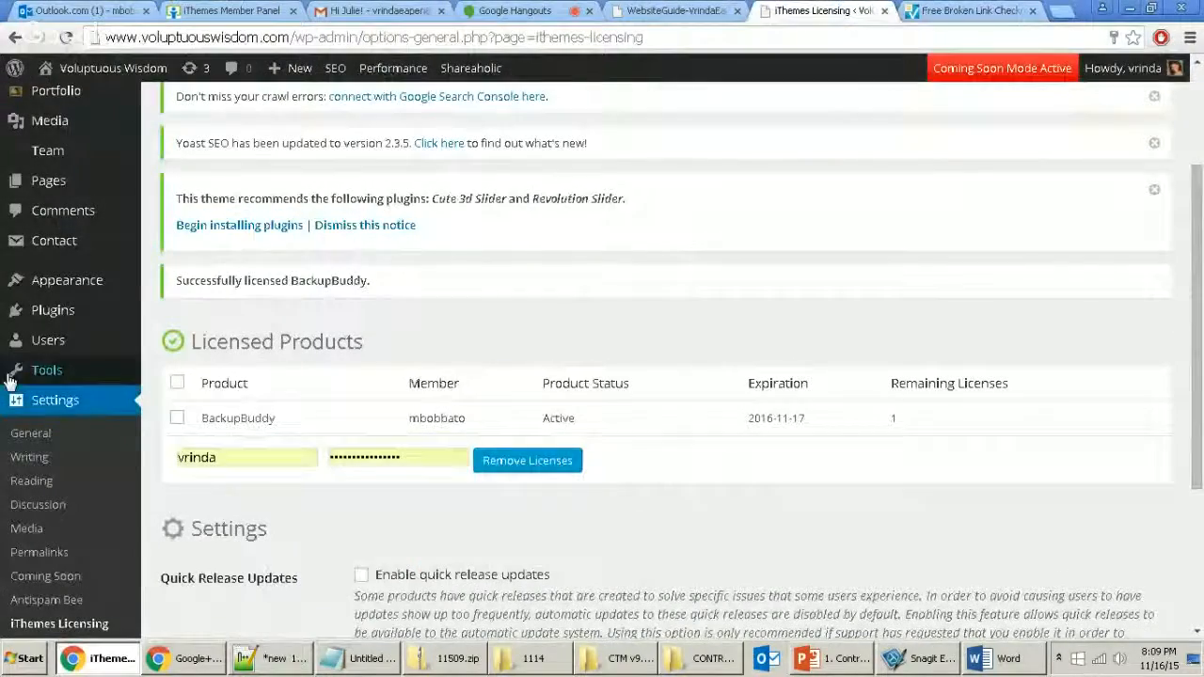
pyautogui.scroll(-3, 91, 470)
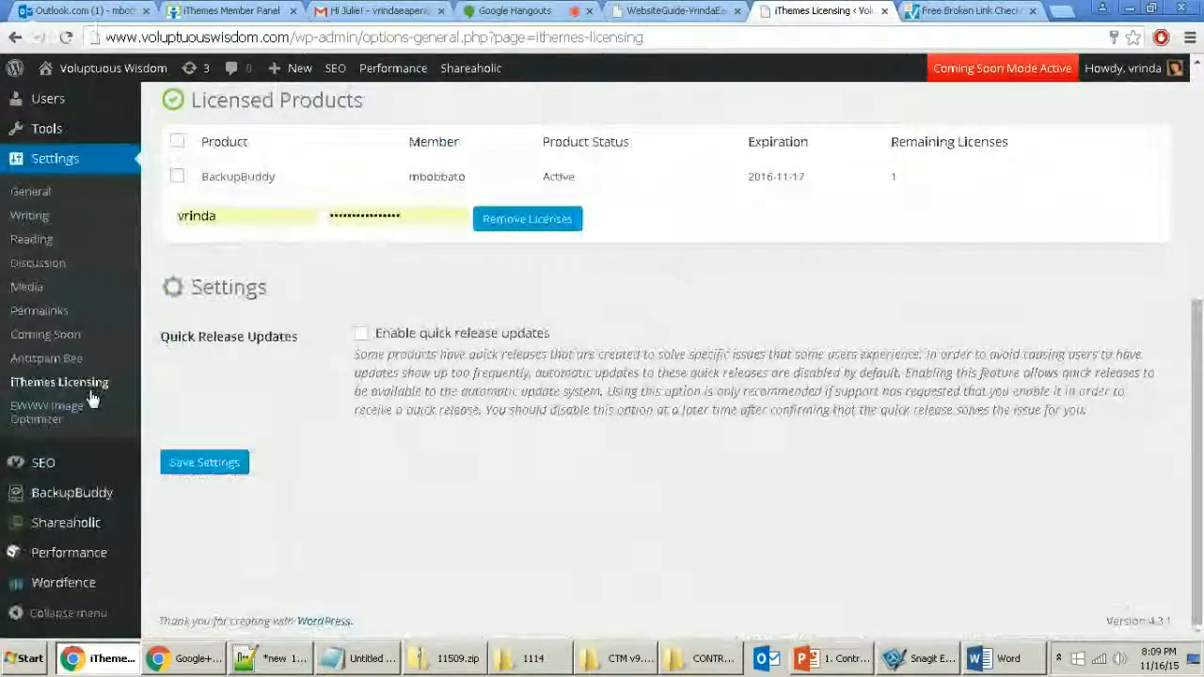
pyautogui.moveTo(75, 495)
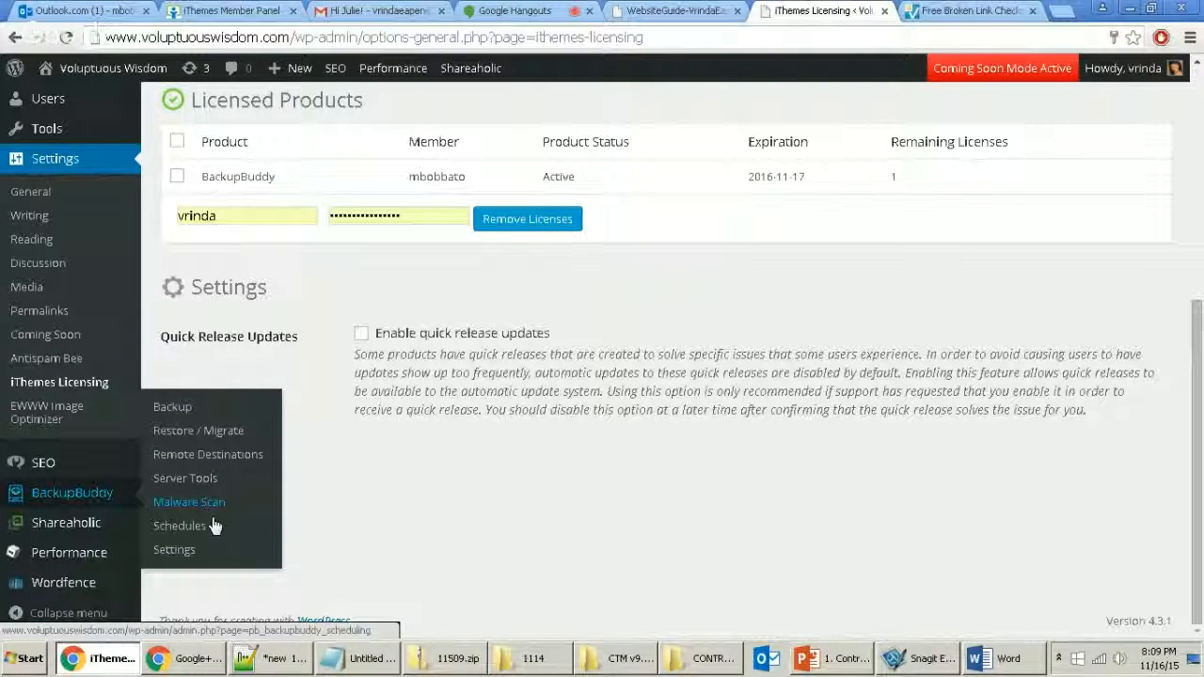
pyautogui.click(178, 549)
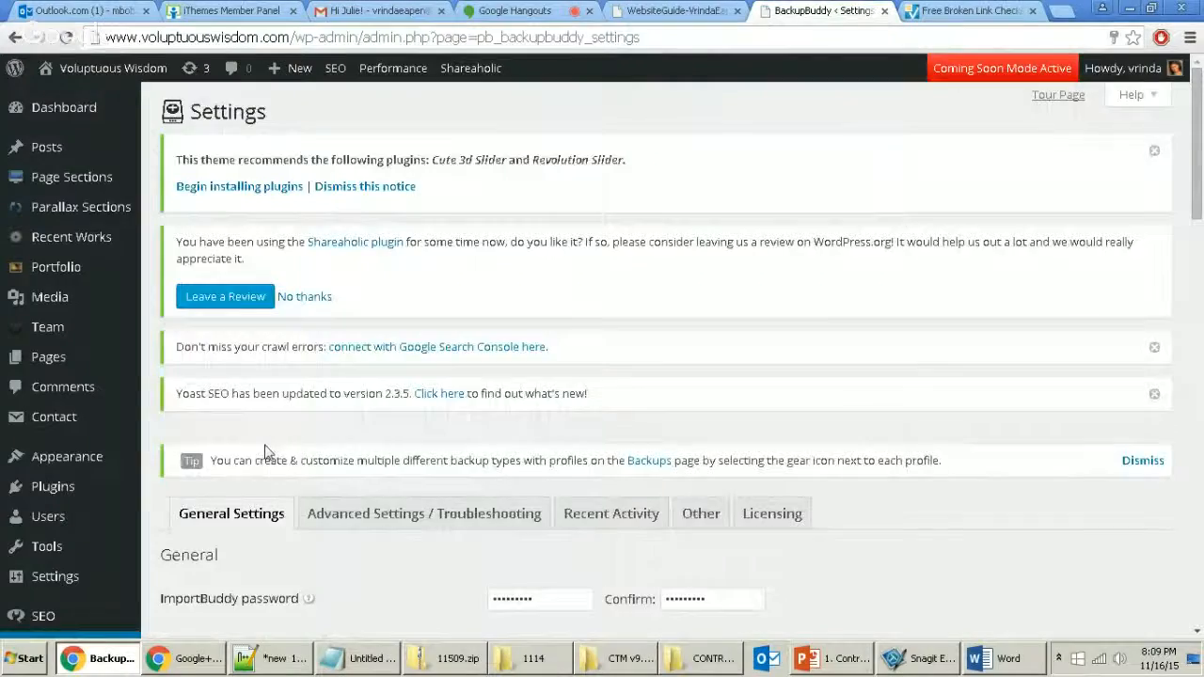
# Step: Open BackupBuddy Schedules to review the weekly database and monthly full backup schedules
pyautogui.scroll(-2, 272, 440)
pyautogui.scroll(-1, 188, 522)
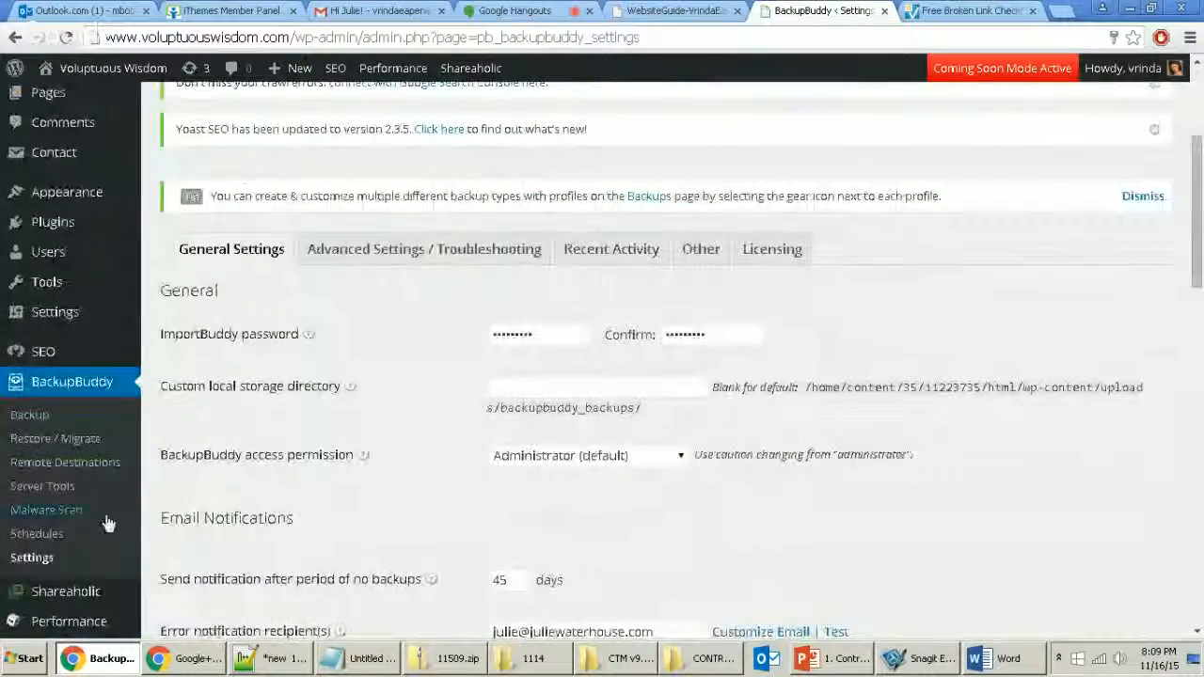
pyautogui.click(38, 537)
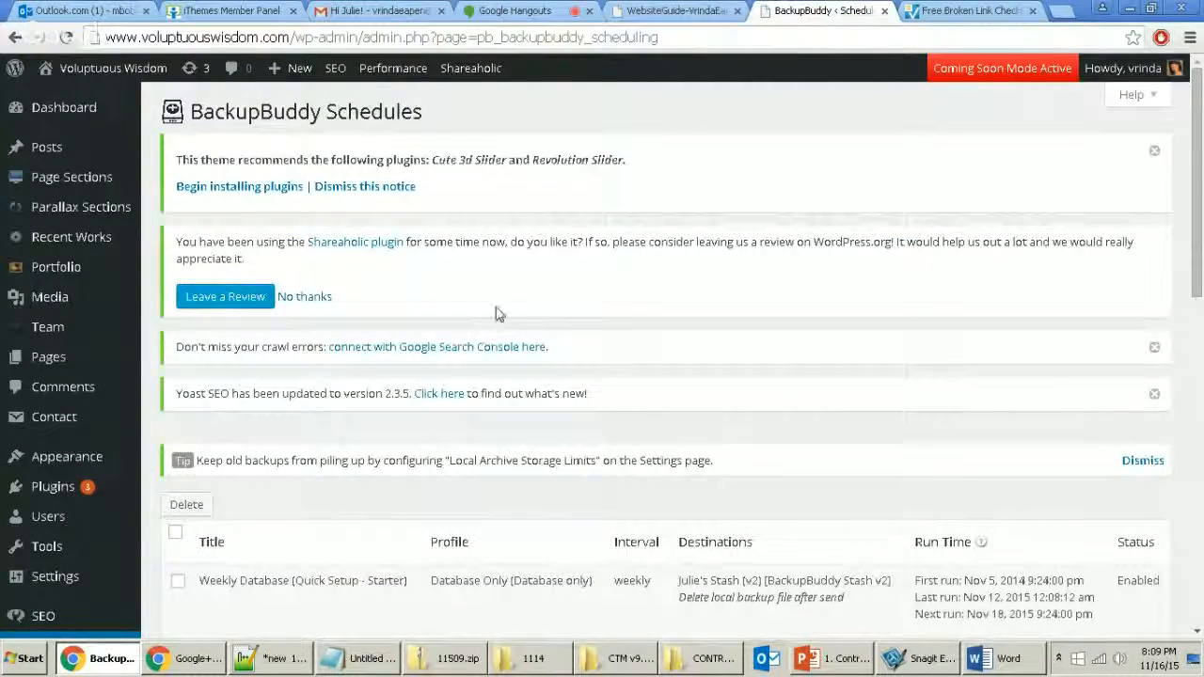
pyautogui.scroll(-2, 496, 311)
pyautogui.moveTo(696, 438)
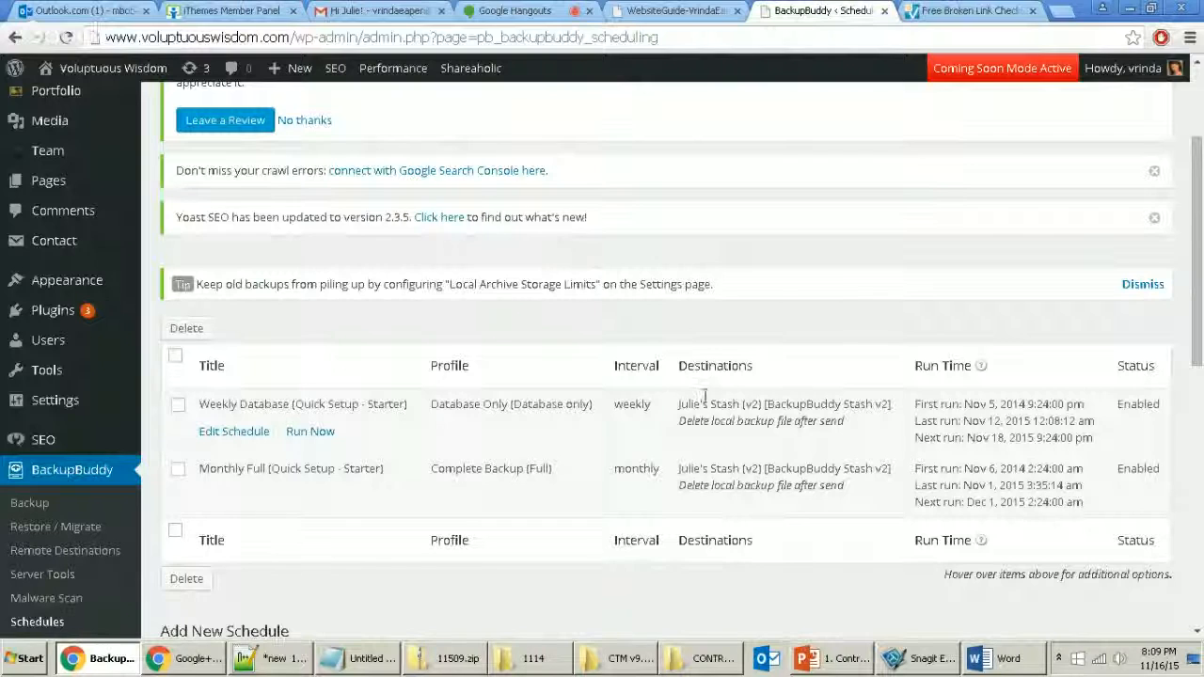
pyautogui.moveTo(725, 465)
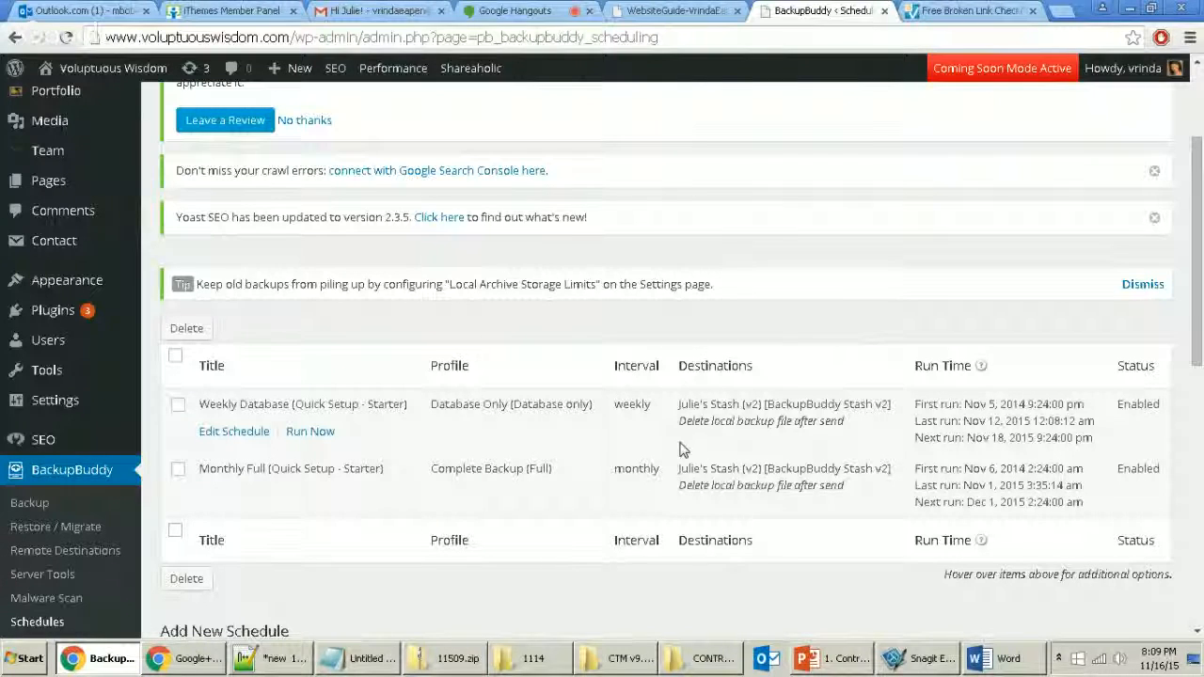
pyautogui.moveTo(653, 463)
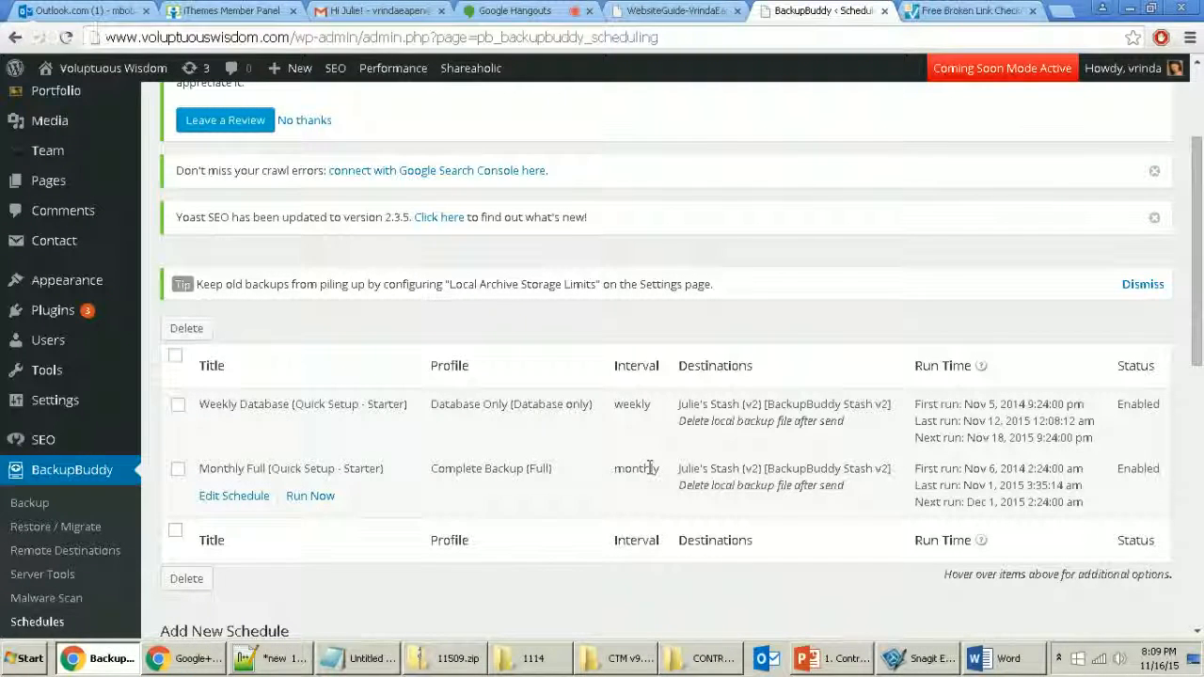
pyautogui.moveTo(841, 397)
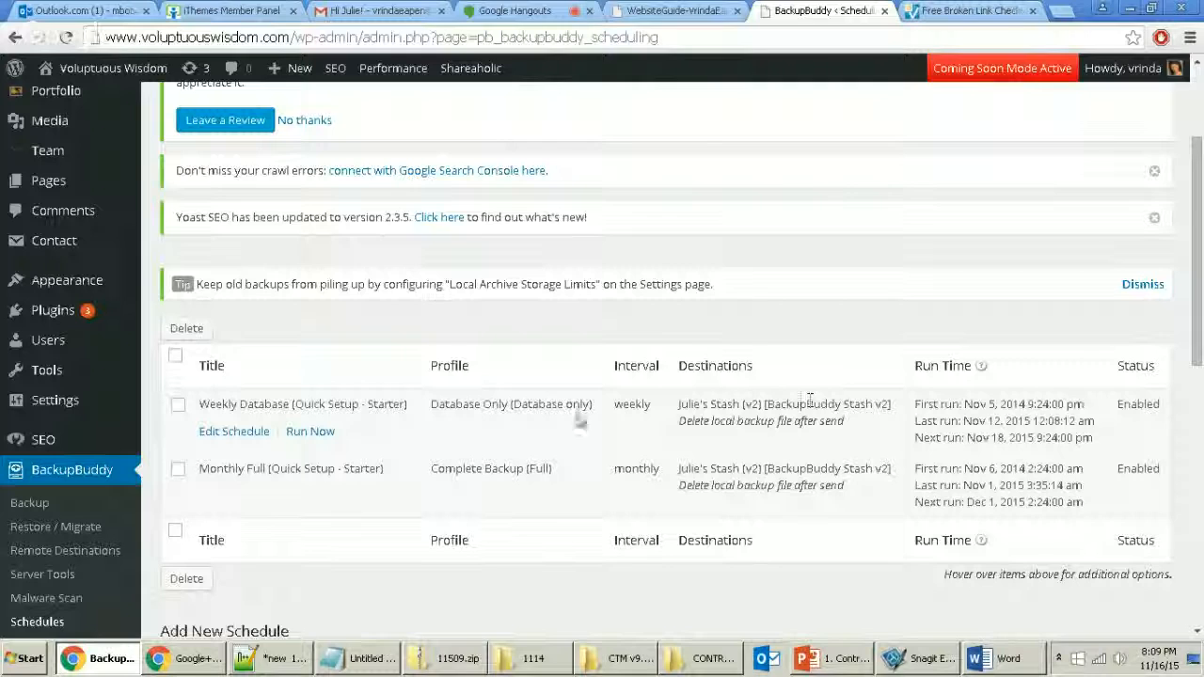
# Step: Edit the Weekly Database schedule, delete its Stash (v2) destination, and choose Add Remote Destination
pyautogui.click(222, 432)
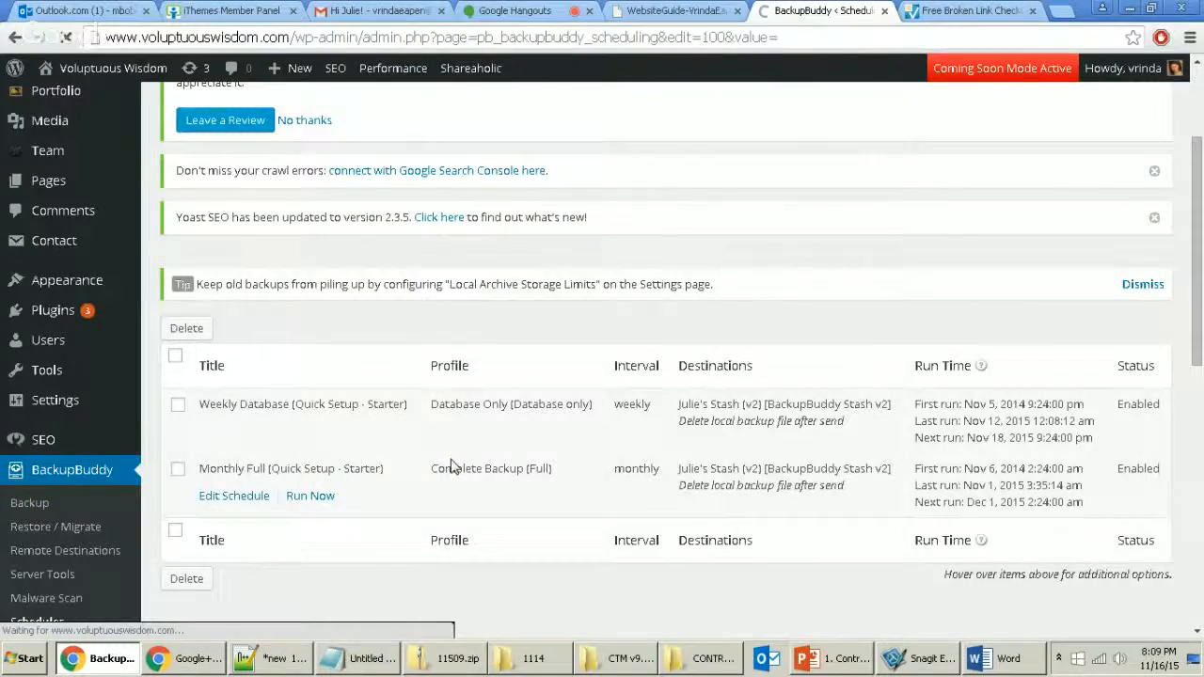
pyautogui.scroll(-2, 470, 479)
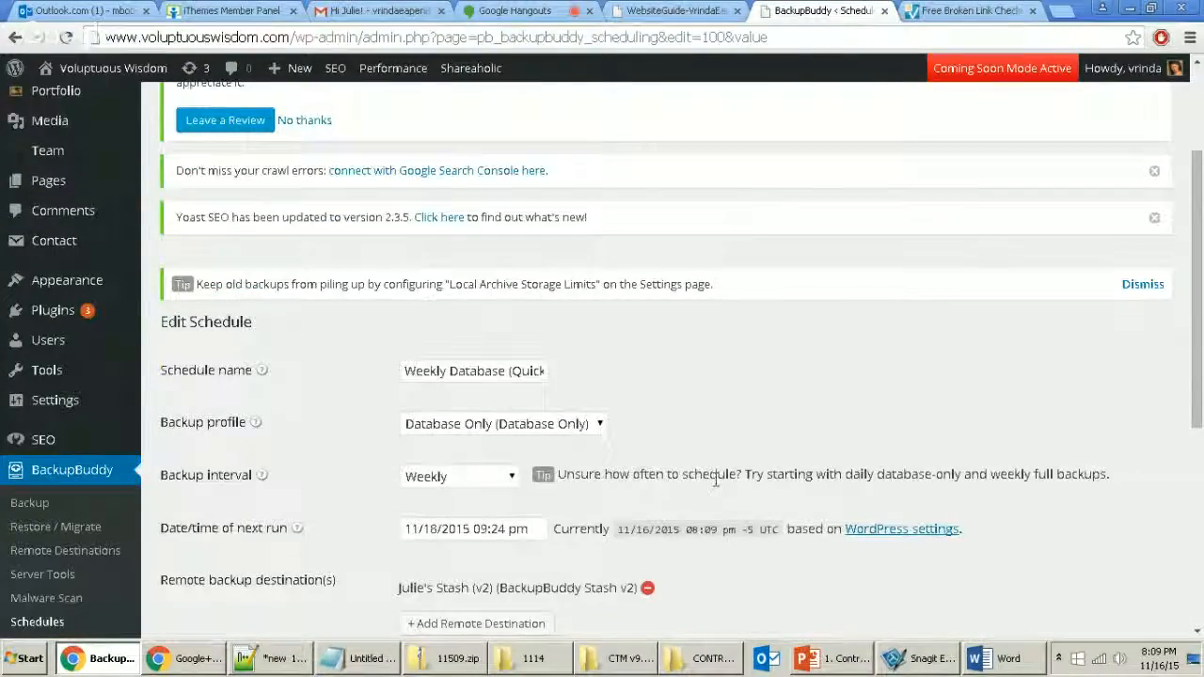
pyautogui.scroll(-3, 743, 482)
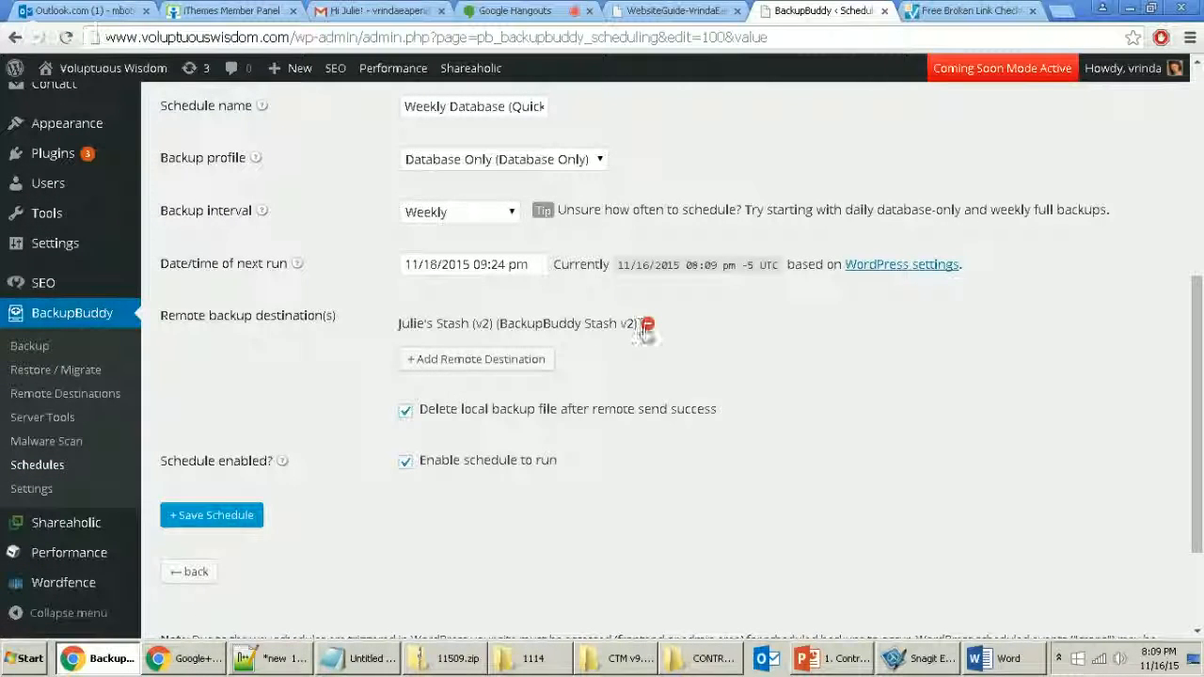
pyautogui.click(648, 322)
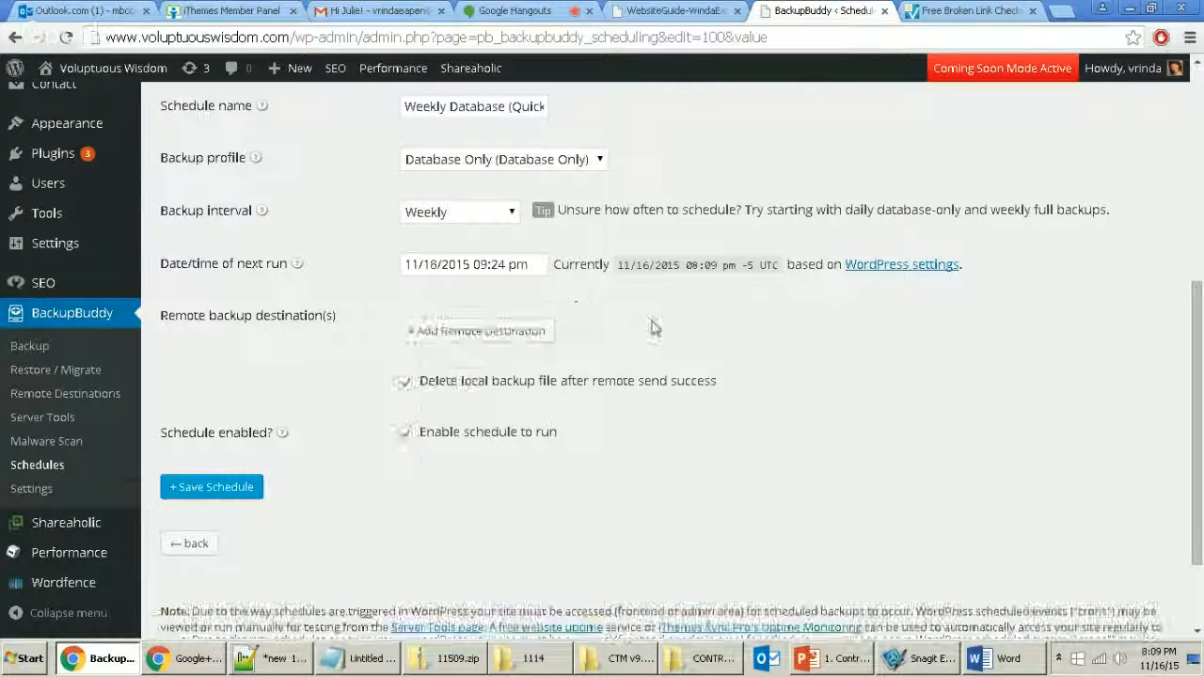
pyautogui.click(476, 332)
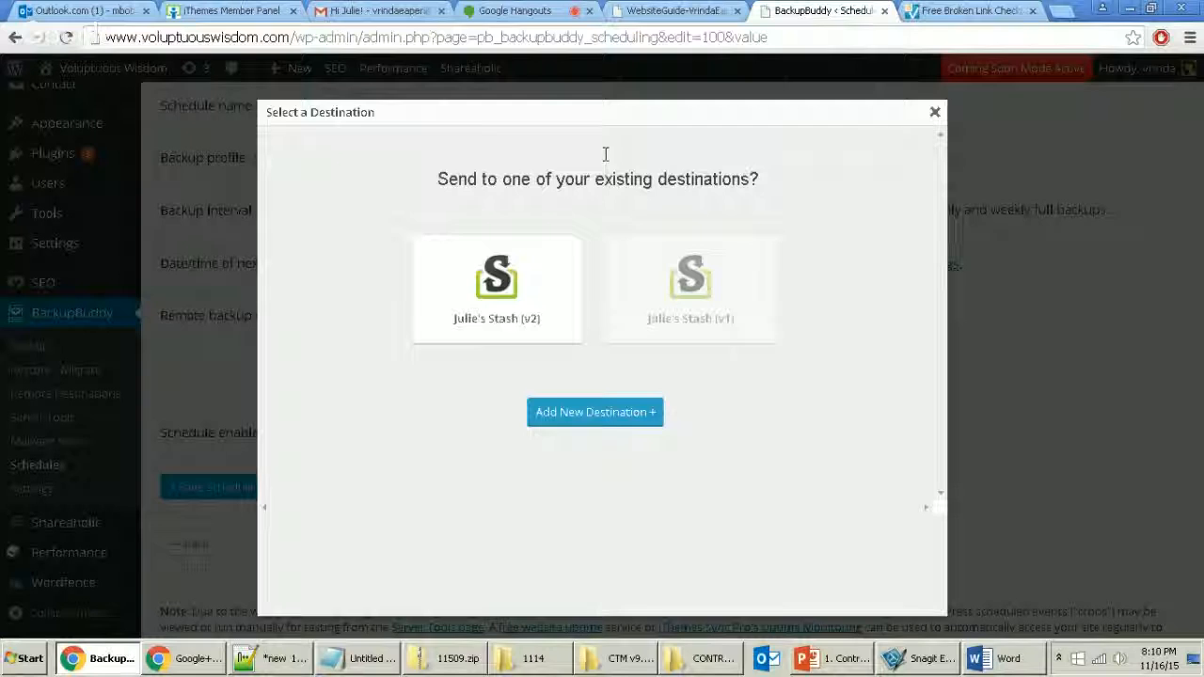
# Step: Create a new BackupBuddy Stash (v2) destination, log in with the account username and password, and decline saving the password
pyautogui.click(544, 412)
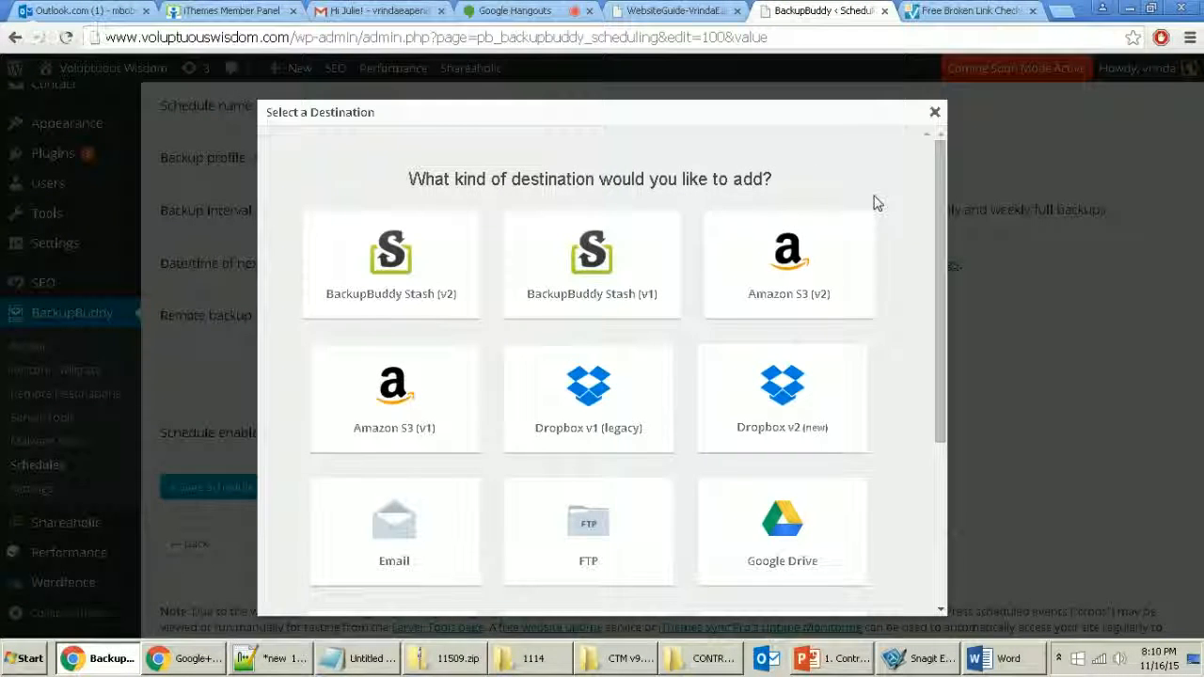
pyautogui.click(430, 318)
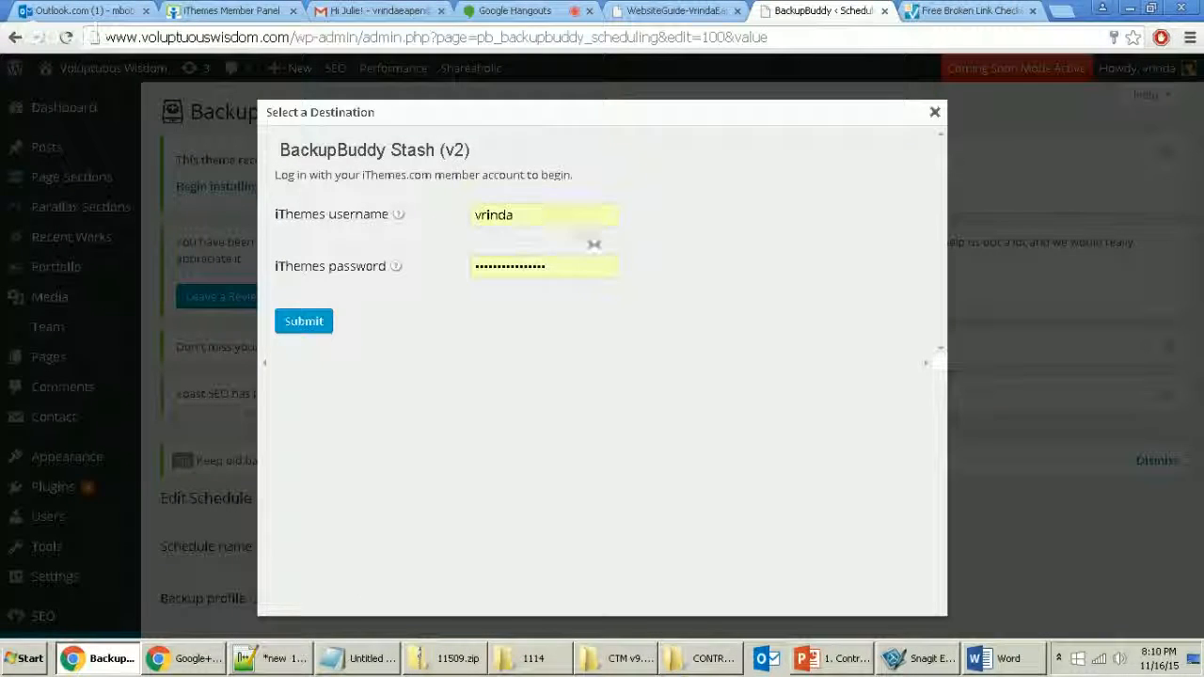
pyautogui.doubleClick(541, 214)
pyautogui.press('Tab')
pyautogui.write('••••••••')
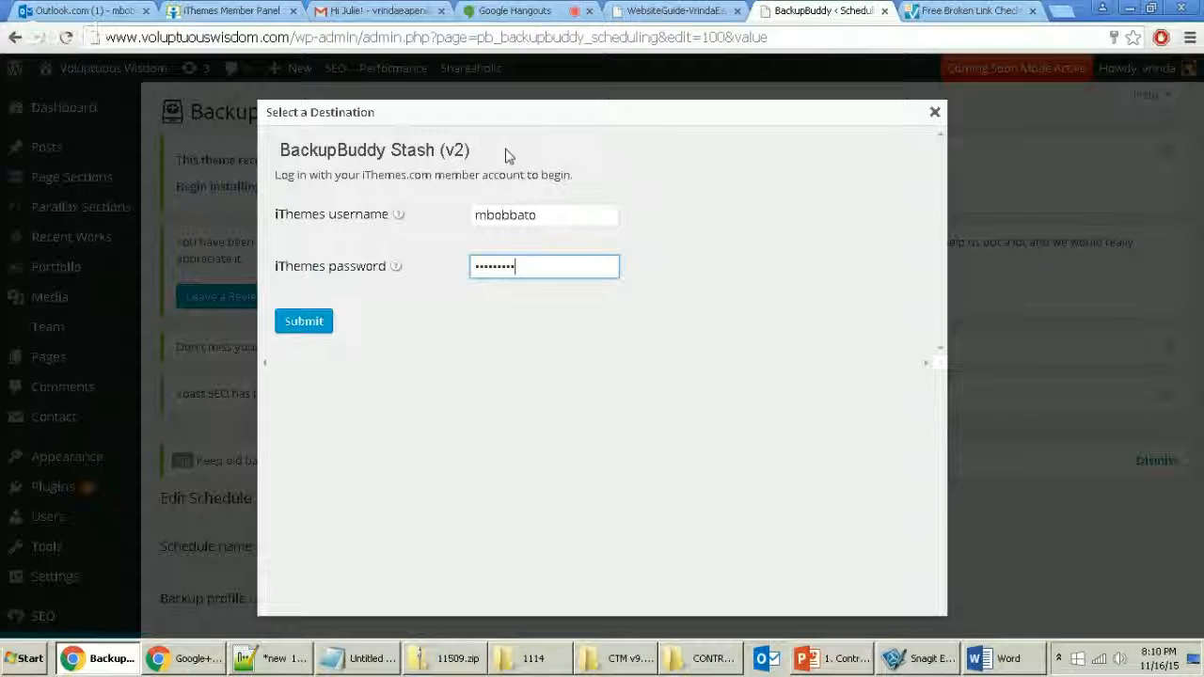
pyautogui.click(296, 324)
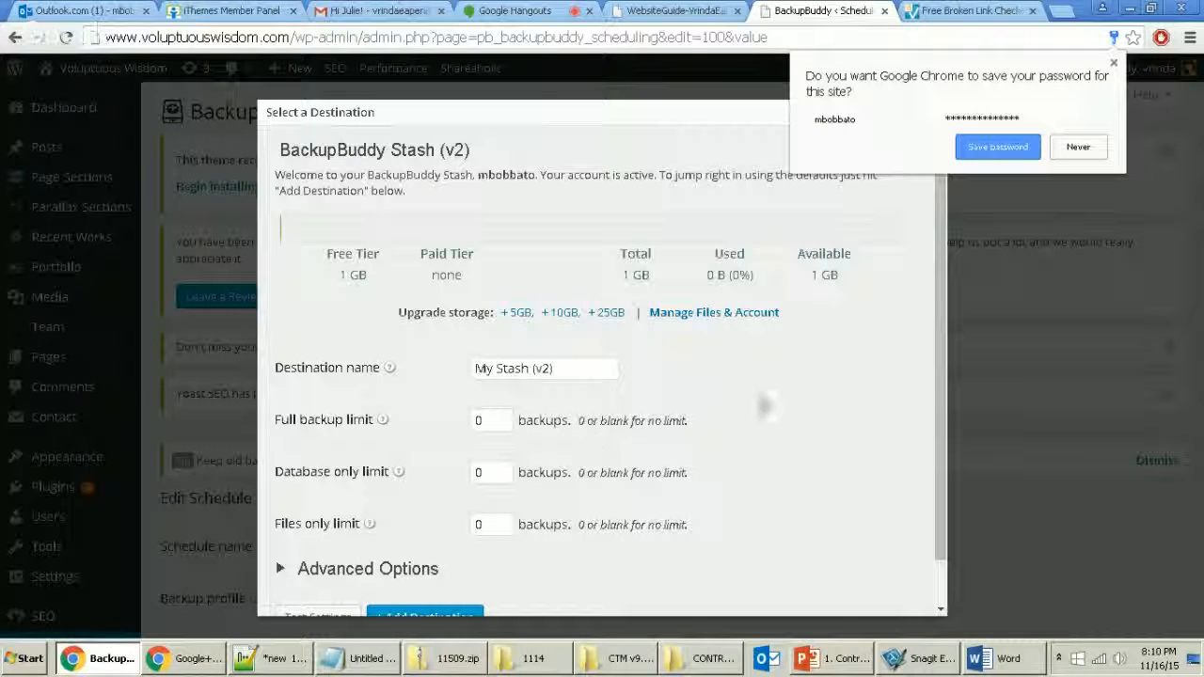
pyautogui.click(1080, 148)
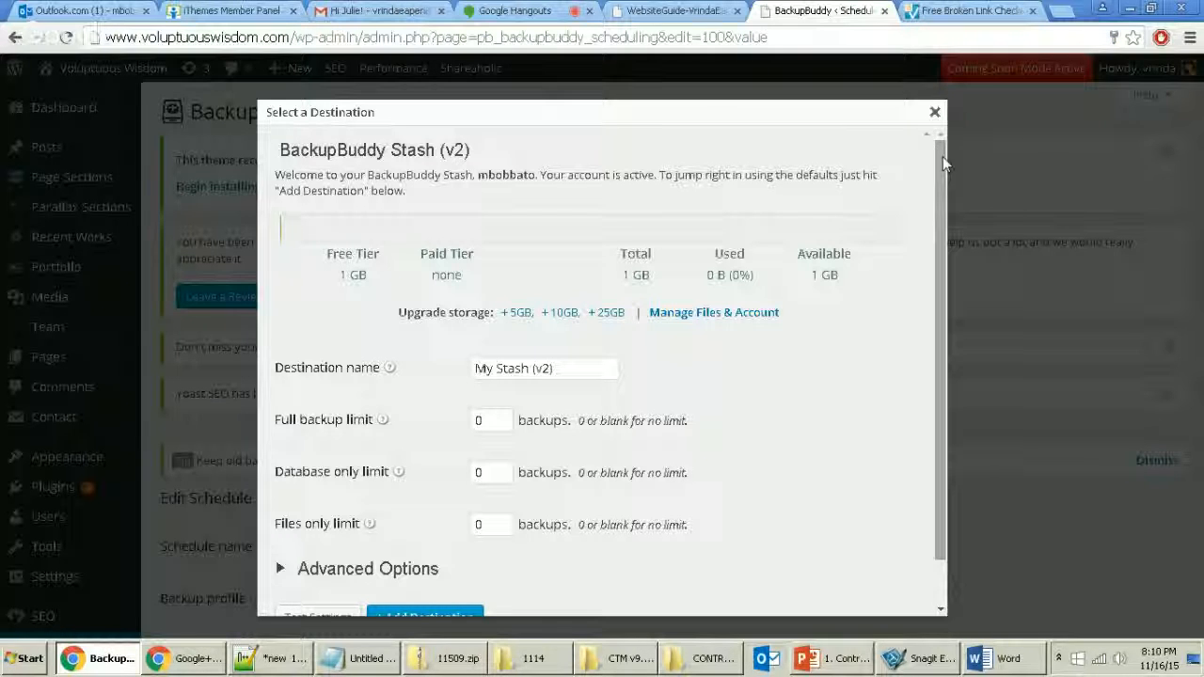
# Step: Set the destination's full backup limit to 2 and database-only limit to 3, and show Advanced Options
pyautogui.moveTo(943, 156); pyautogui.dragTo(949, 219)
pyautogui.moveTo(486, 370); pyautogui.dragTo(453, 368)
pyautogui.write('2')
pyautogui.doubleClick(506, 421)
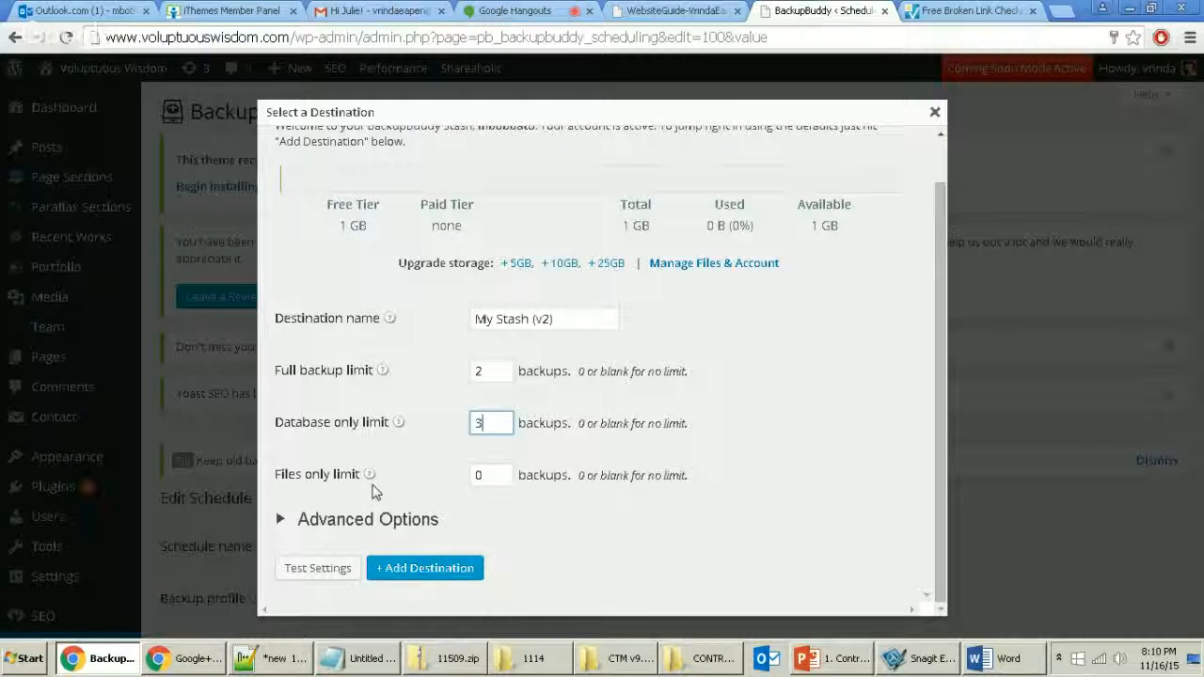
pyautogui.moveTo(369, 481)
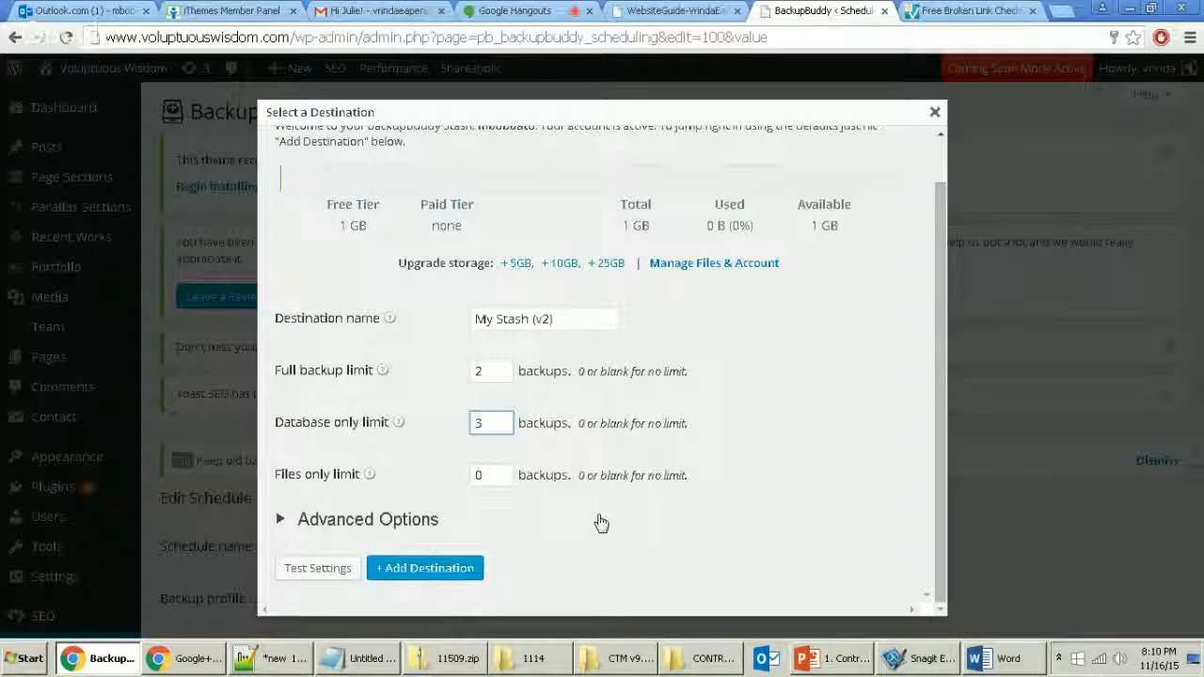
pyautogui.click(598, 521)
pyautogui.click(311, 520)
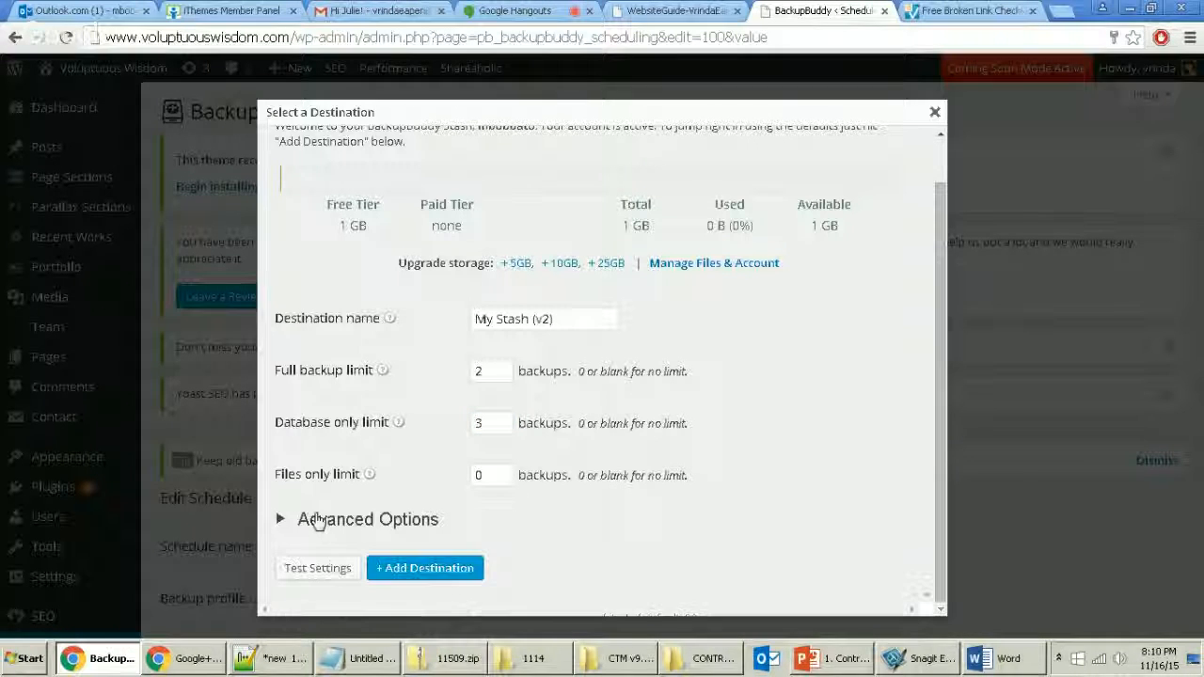
pyautogui.click(329, 520)
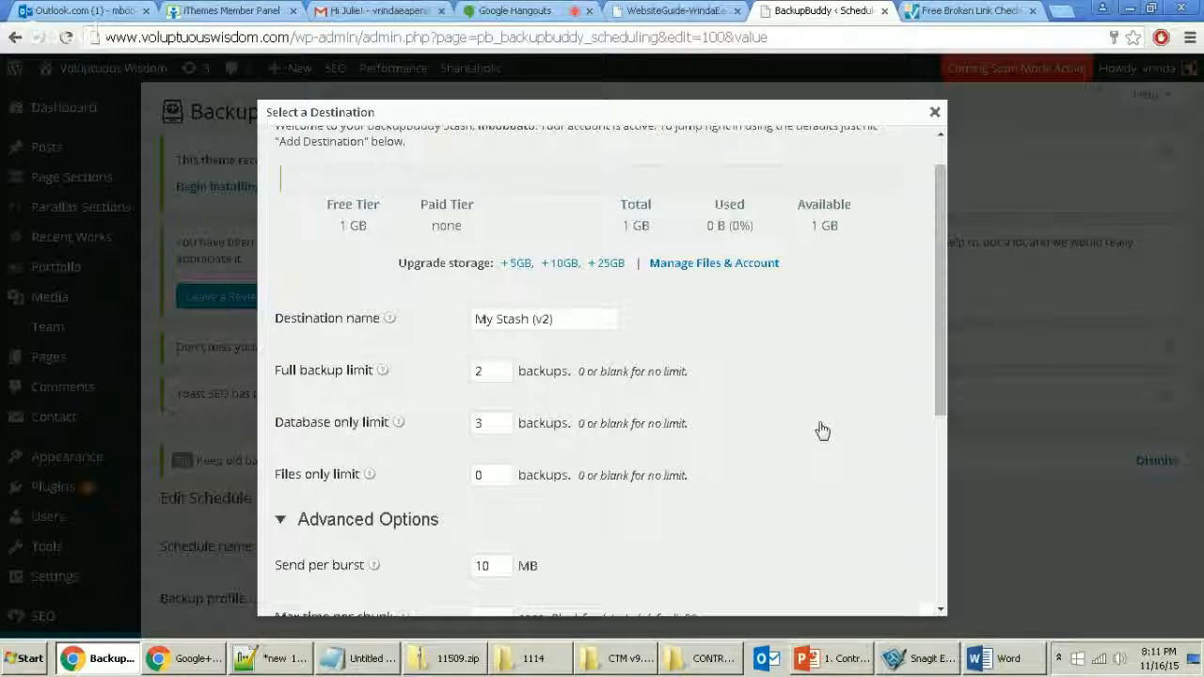
# Step: Test the My Stash (v2) connection settings
pyautogui.scroll(-3, 819, 428)
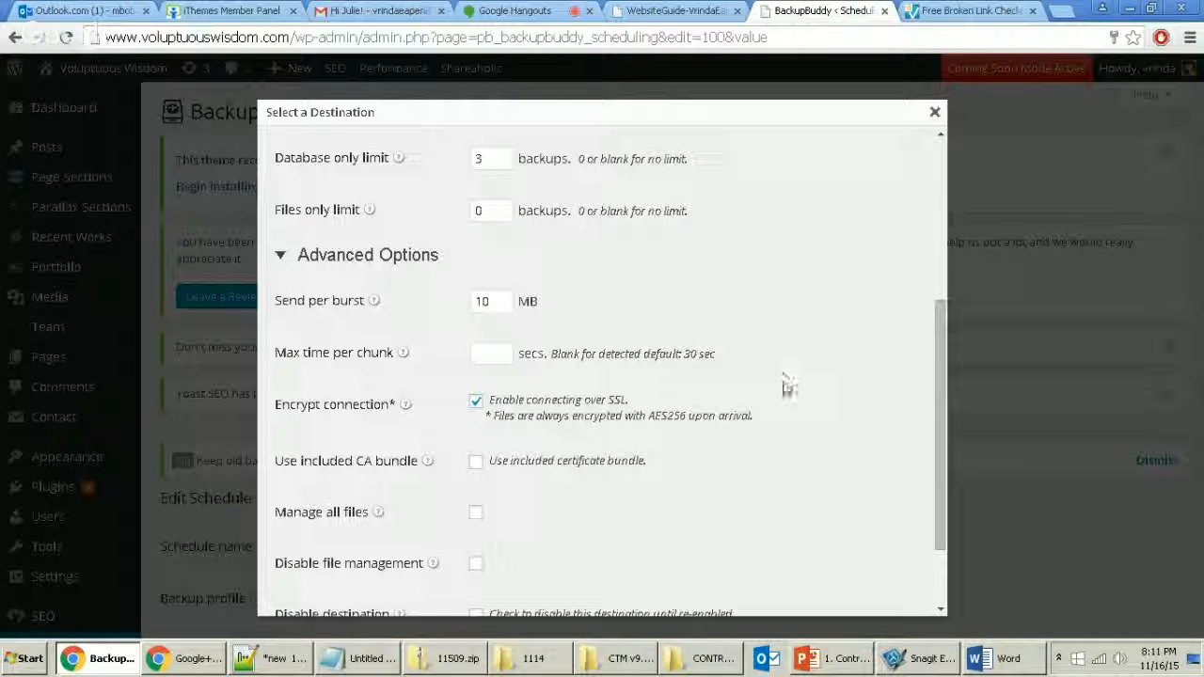
pyautogui.scroll(-1, 770, 431)
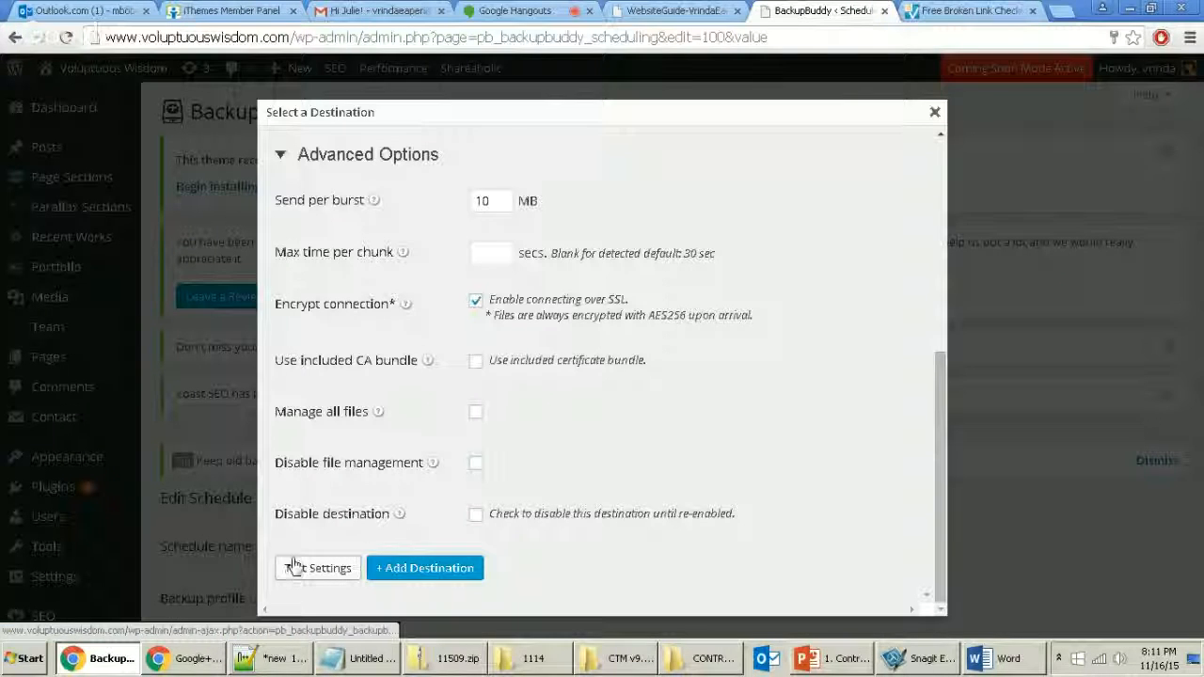
pyautogui.scroll(1, 527, 414)
pyautogui.scroll(-1, 423, 470)
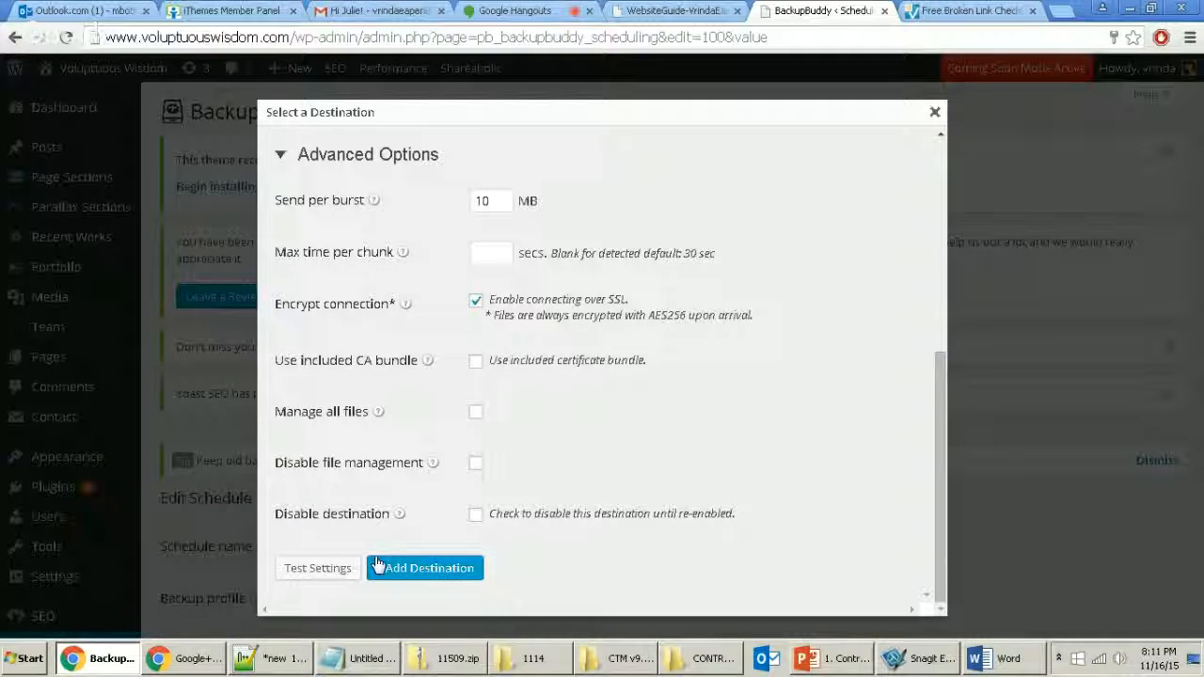
pyautogui.click(317, 569)
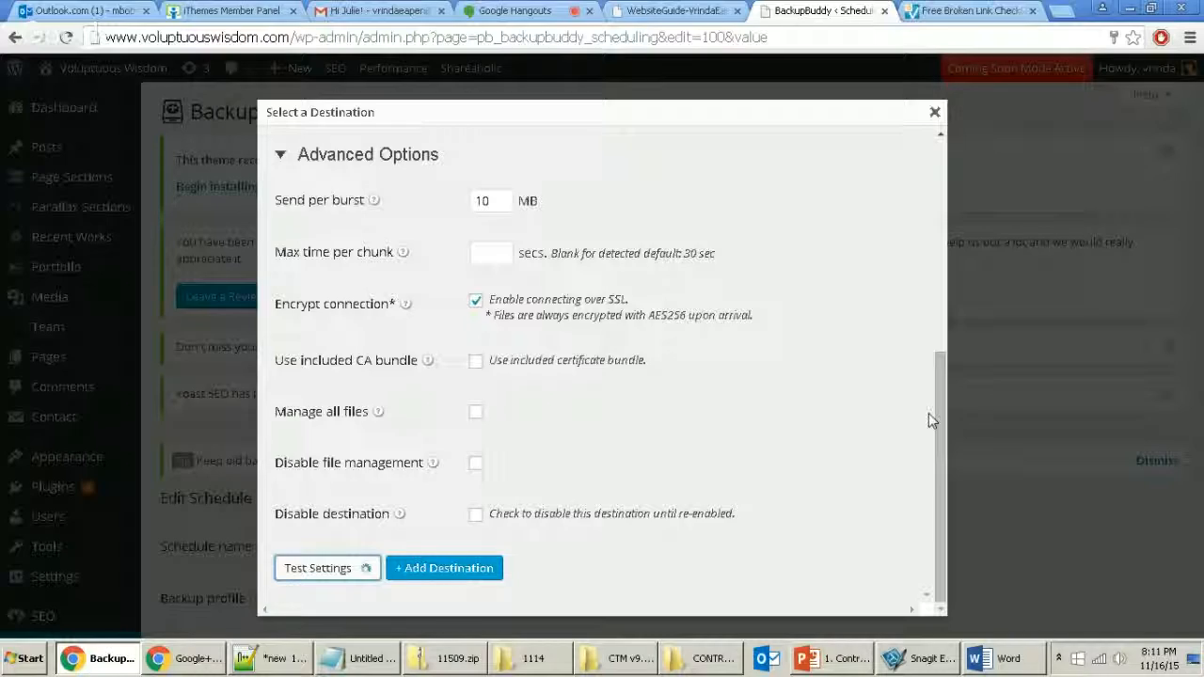
pyautogui.moveTo(940, 414); pyautogui.dragTo(944, 451)
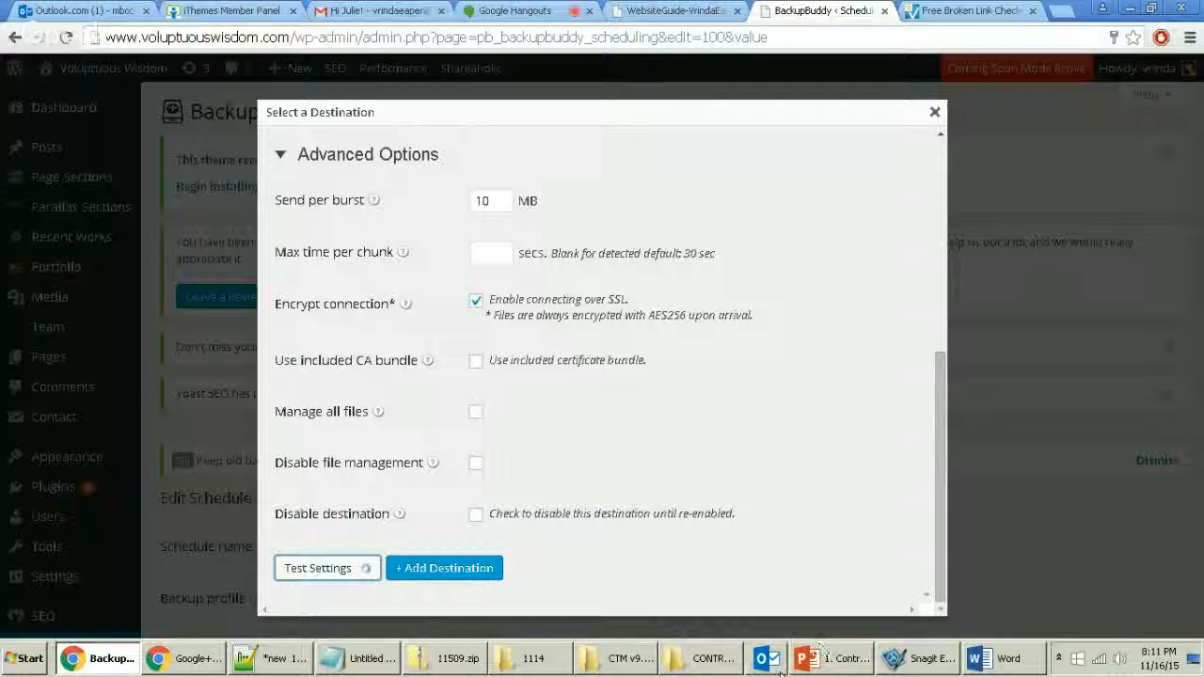
# Step: Unpin Outlook from the taskbar, dismiss the Test successful alert, and add My Stash (v2) as the destination
pyautogui.rightClick(768, 659)
pyautogui.click(748, 617)
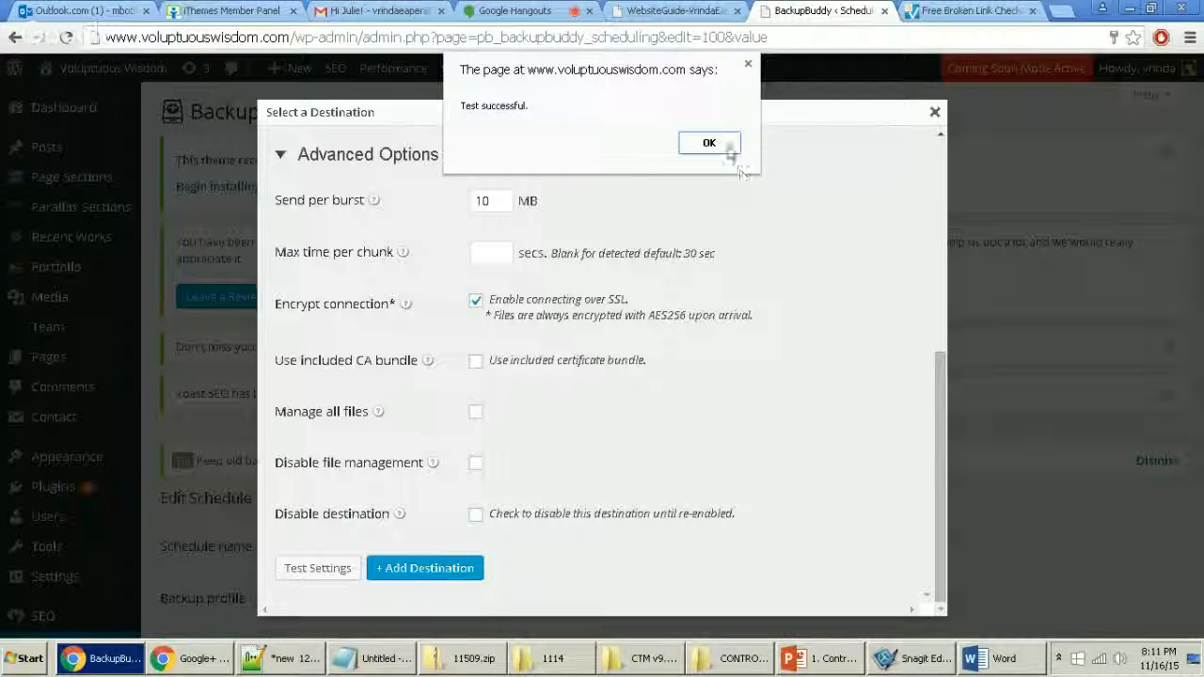
pyautogui.click(712, 152)
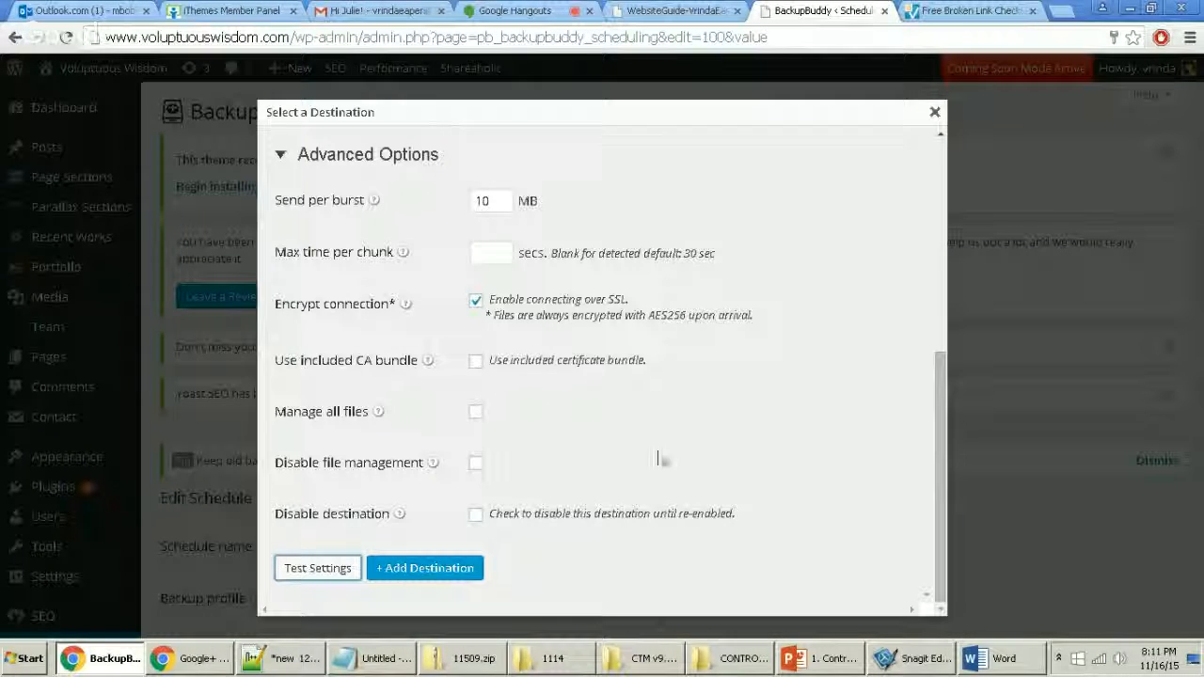
pyautogui.click(425, 570)
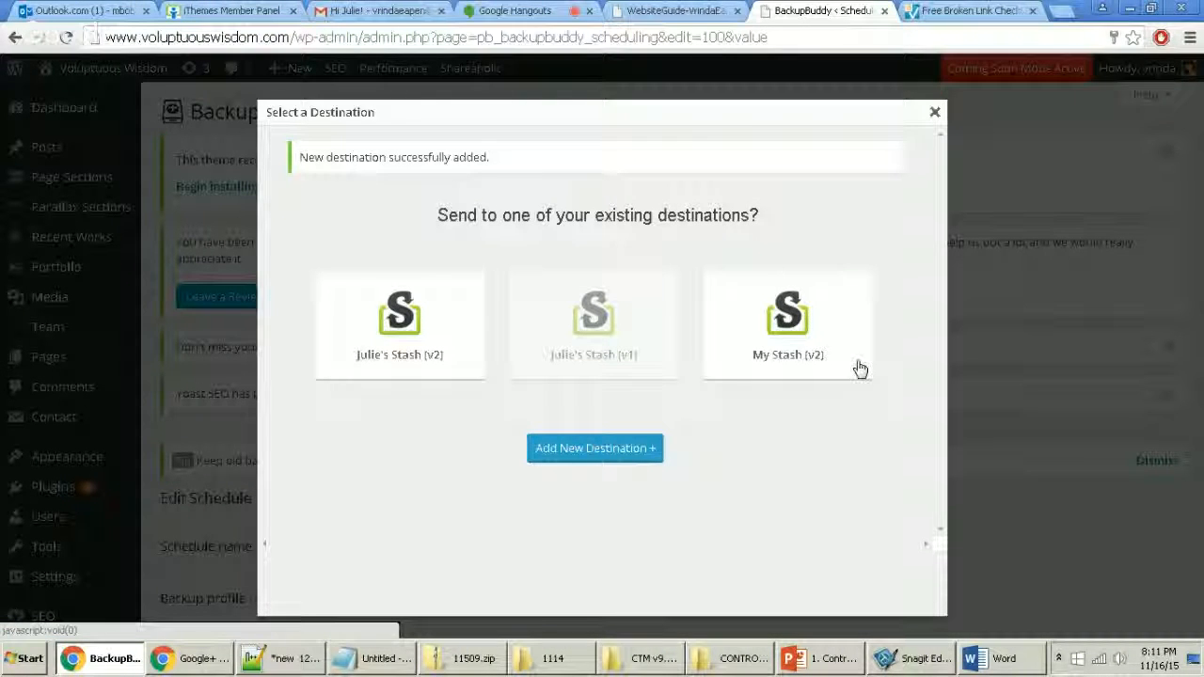
pyautogui.click(823, 354)
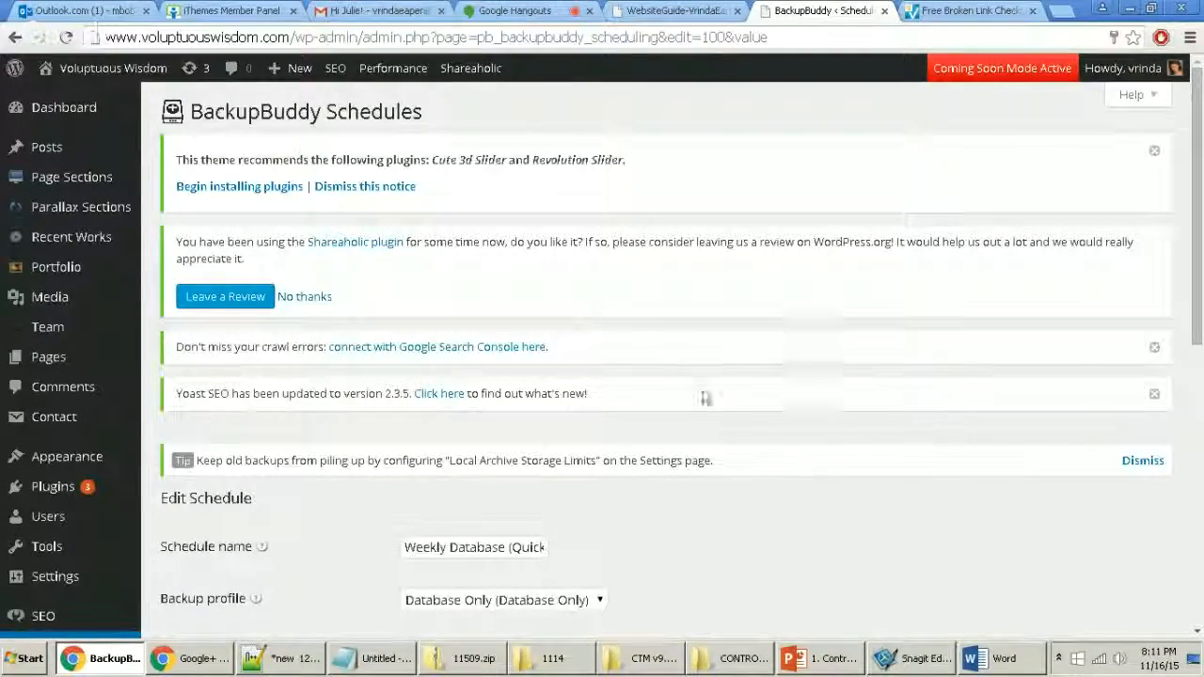
# Step: Save the Weekly Database schedule with My Stash (v2) as its destination
pyautogui.scroll(-5, 696, 413)
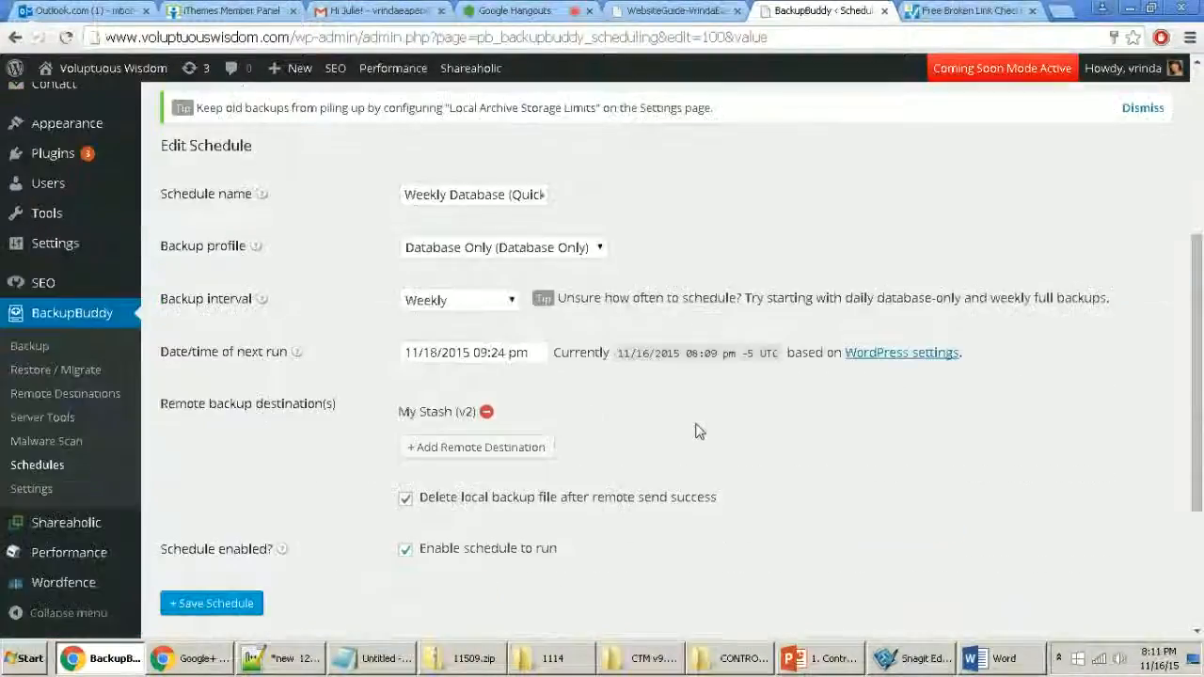
pyautogui.scroll(-1, 292, 444)
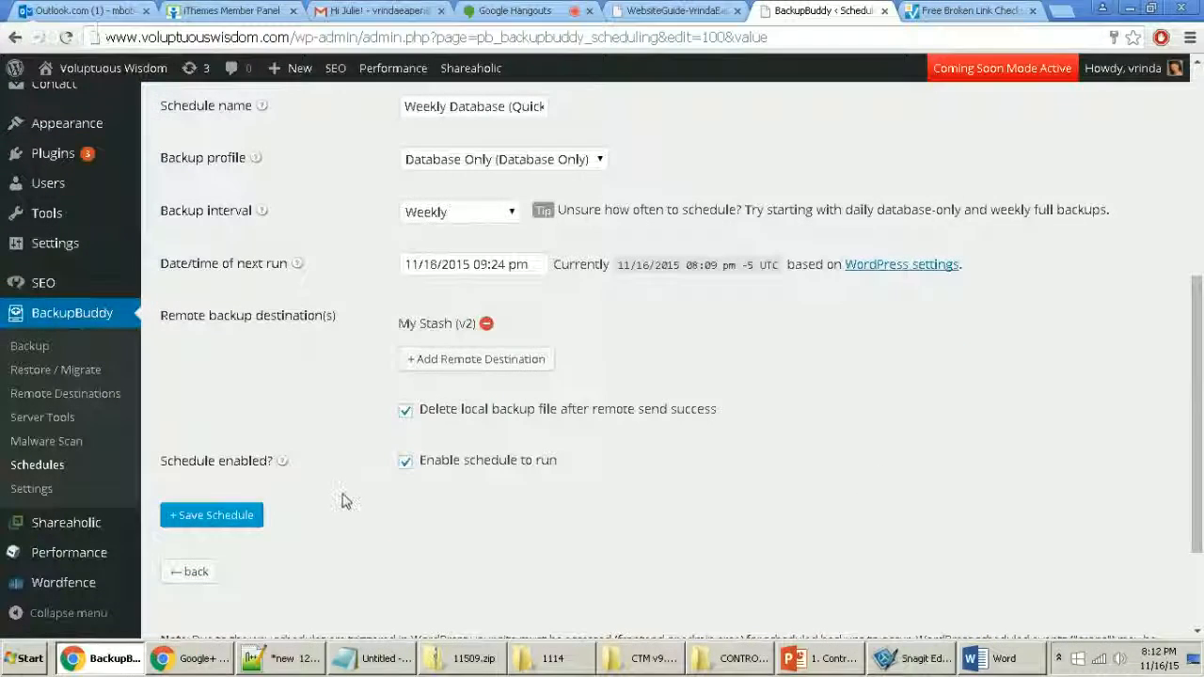
pyautogui.click(214, 526)
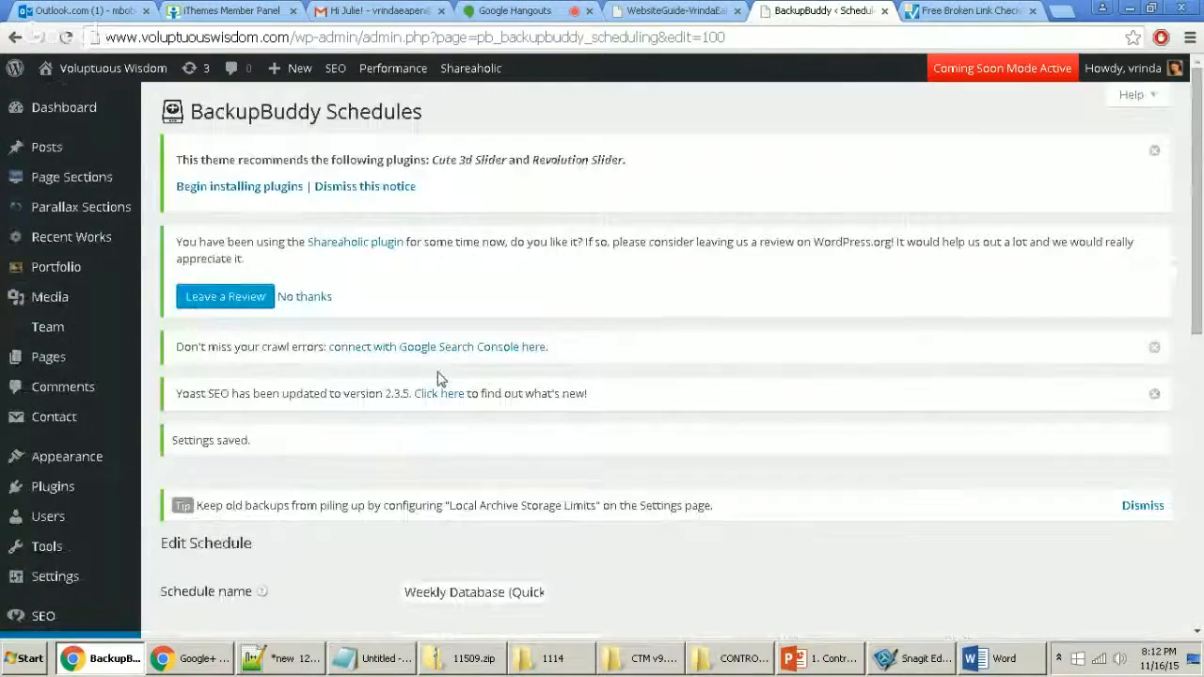
# Step: Go back to the Schedules list, where Weekly Database now sends to My Stash (v2)
pyautogui.scroll(-4, 471, 442)
pyautogui.scroll(3, 490, 446)
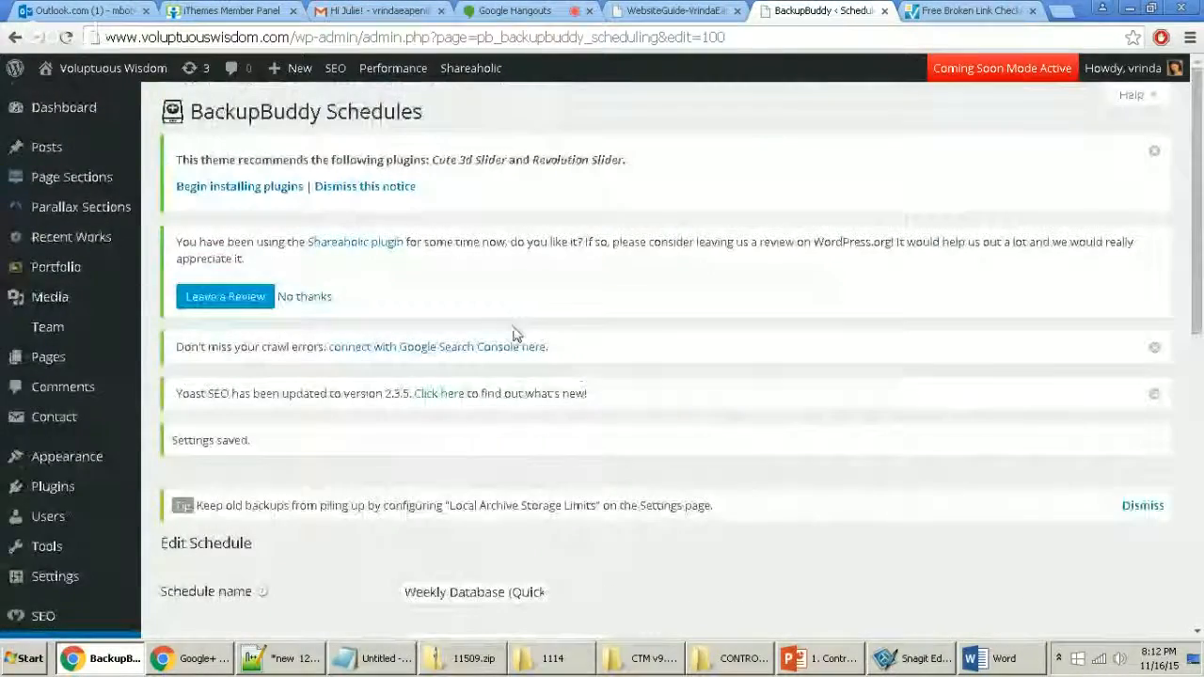
pyautogui.scroll(-5, 565, 476)
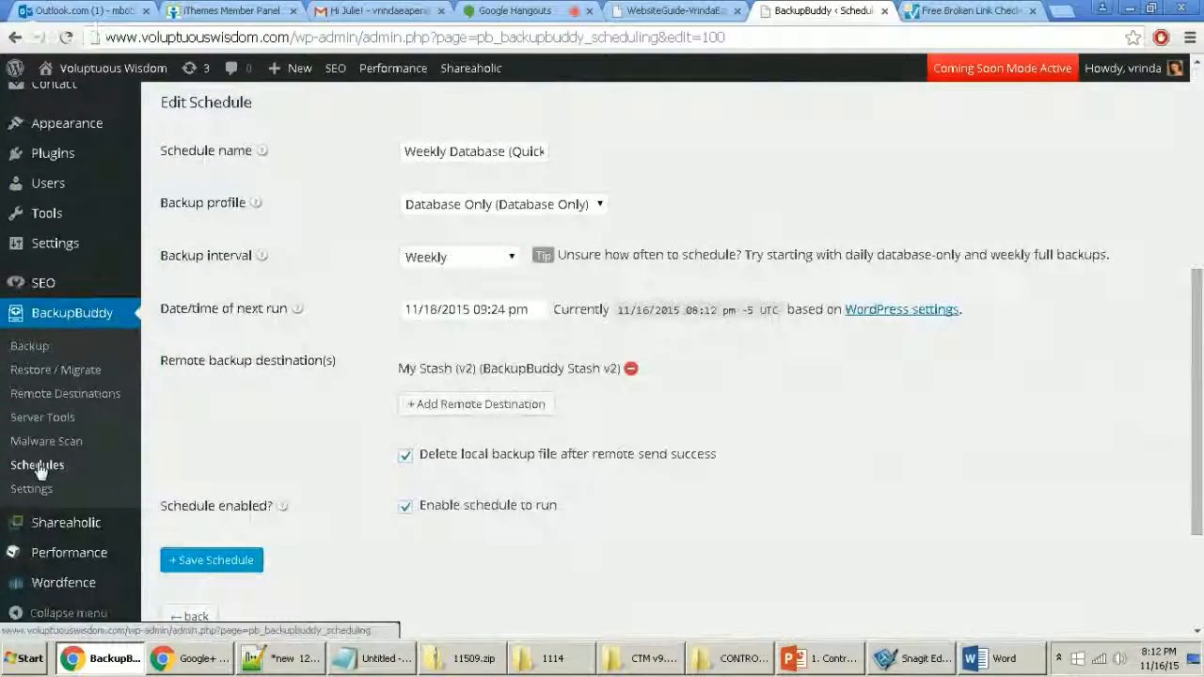
pyautogui.scroll(-2, 38, 465)
pyautogui.click(196, 422)
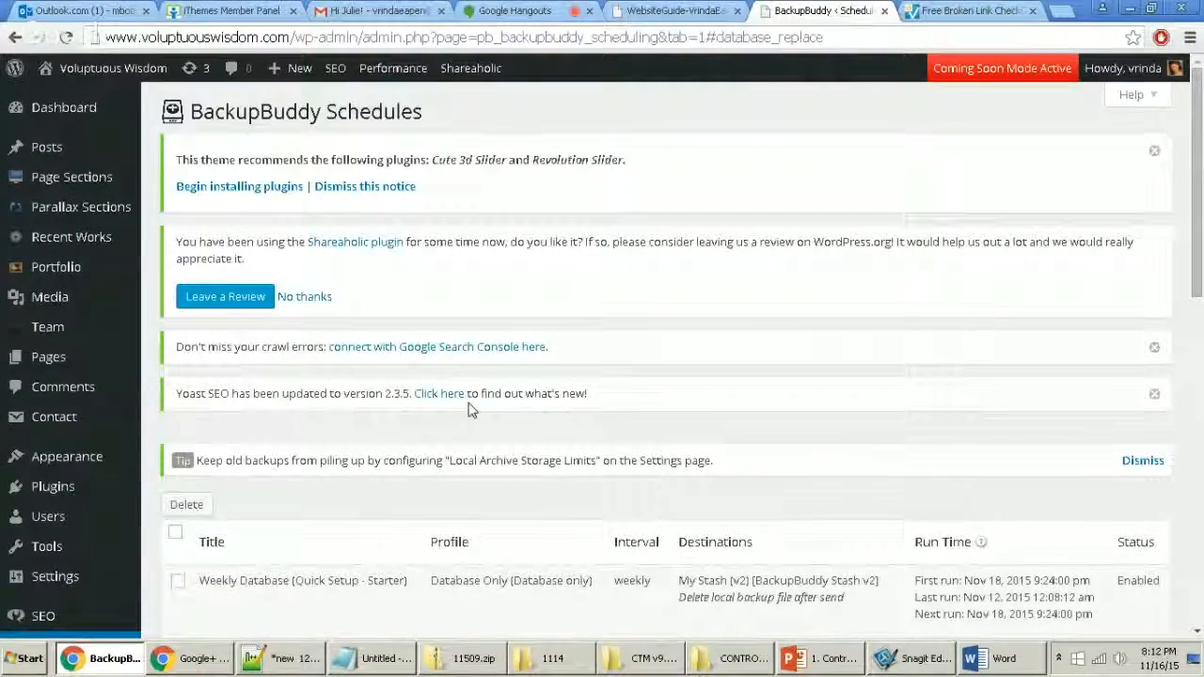
pyautogui.scroll(-2, 481, 419)
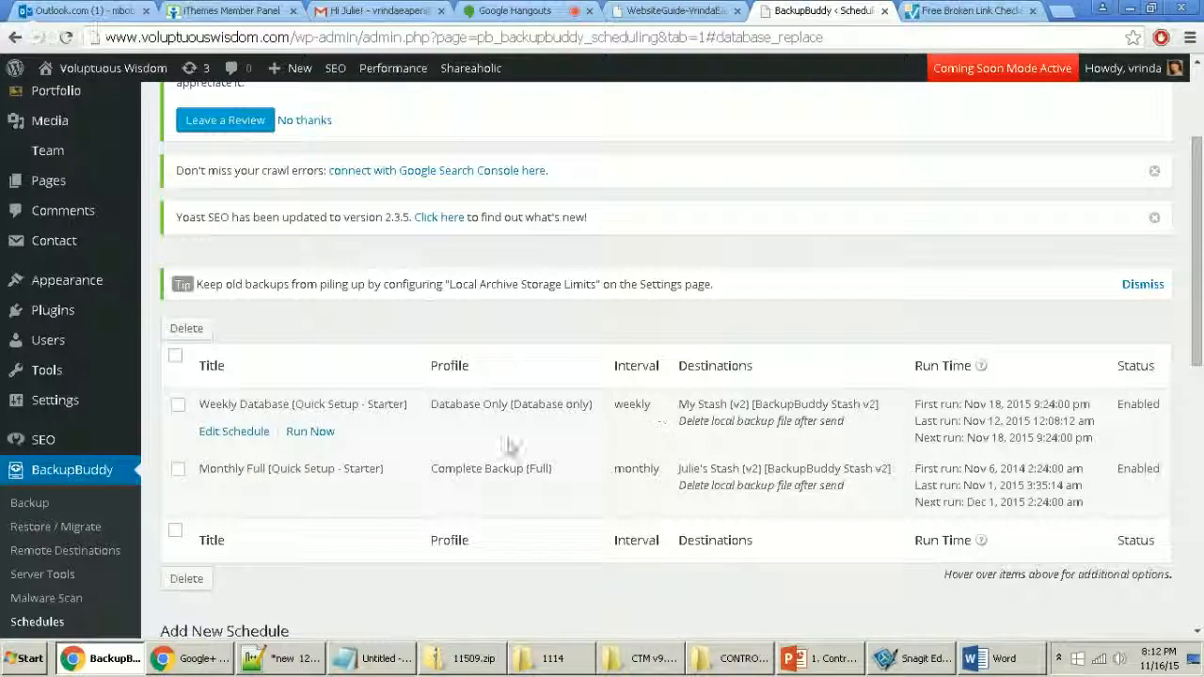
pyautogui.moveTo(182, 484)
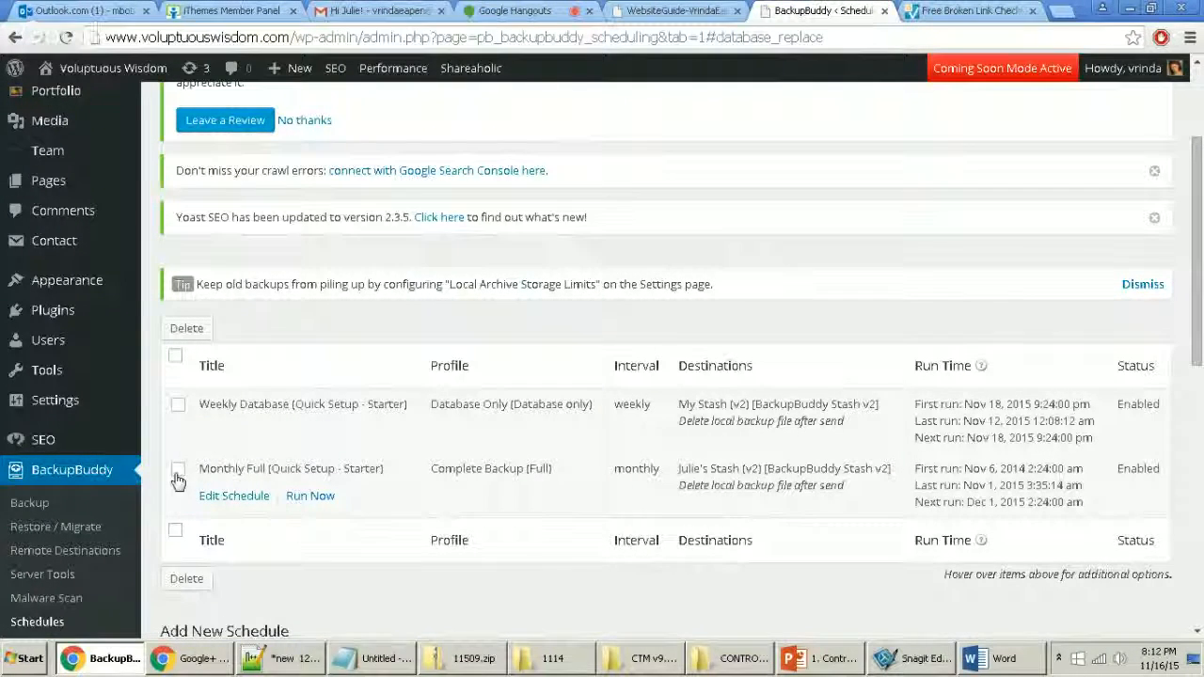
# Step: In the Monthly Full schedule, replace the old Stash destination with My Stash (v2) and save
pyautogui.click(228, 497)
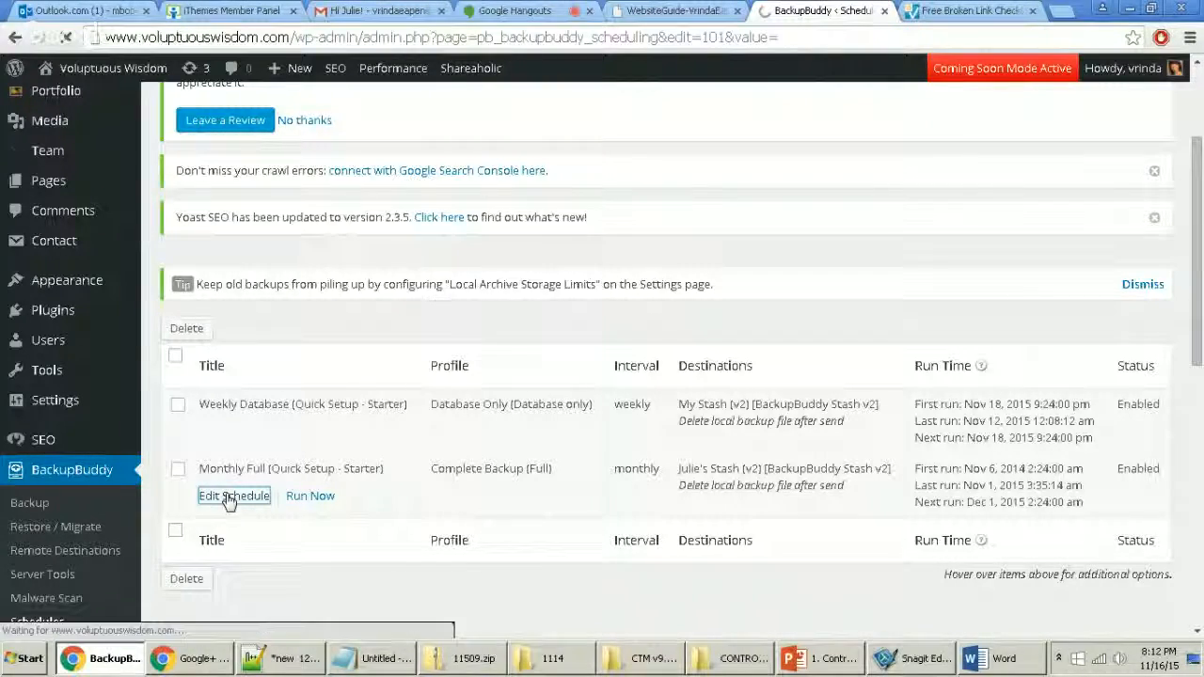
pyautogui.scroll(-3, 860, 349)
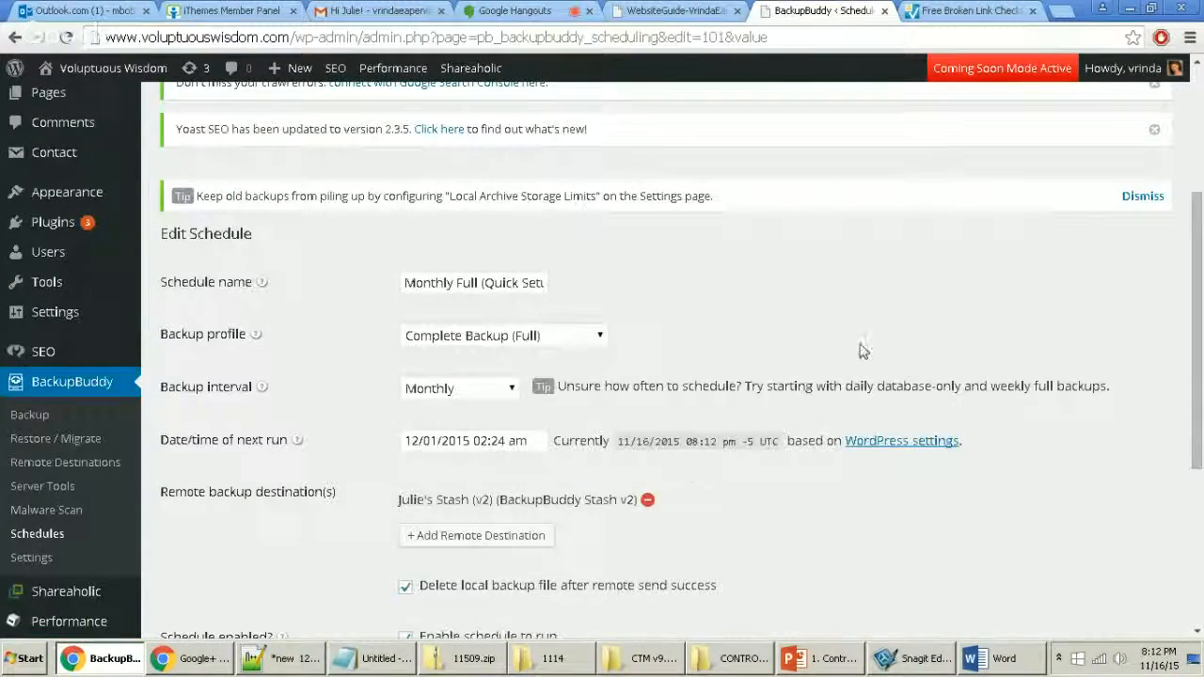
pyautogui.scroll(-2, 819, 363)
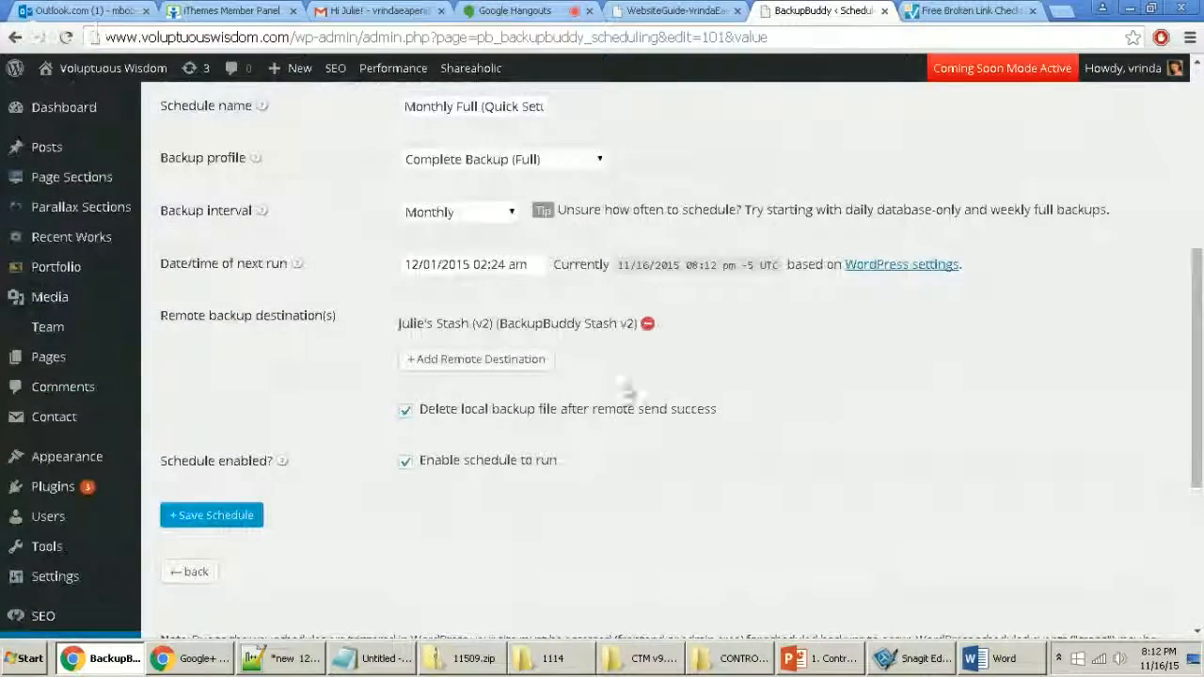
pyautogui.click(649, 323)
pyautogui.click(475, 333)
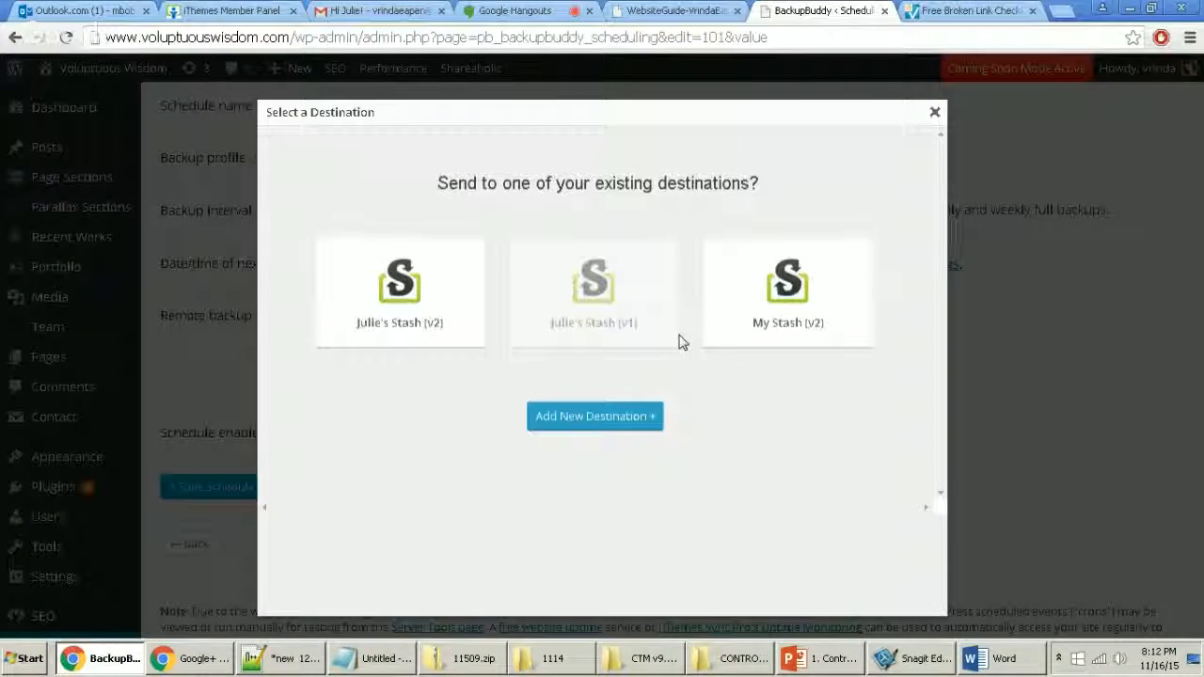
pyautogui.click(797, 305)
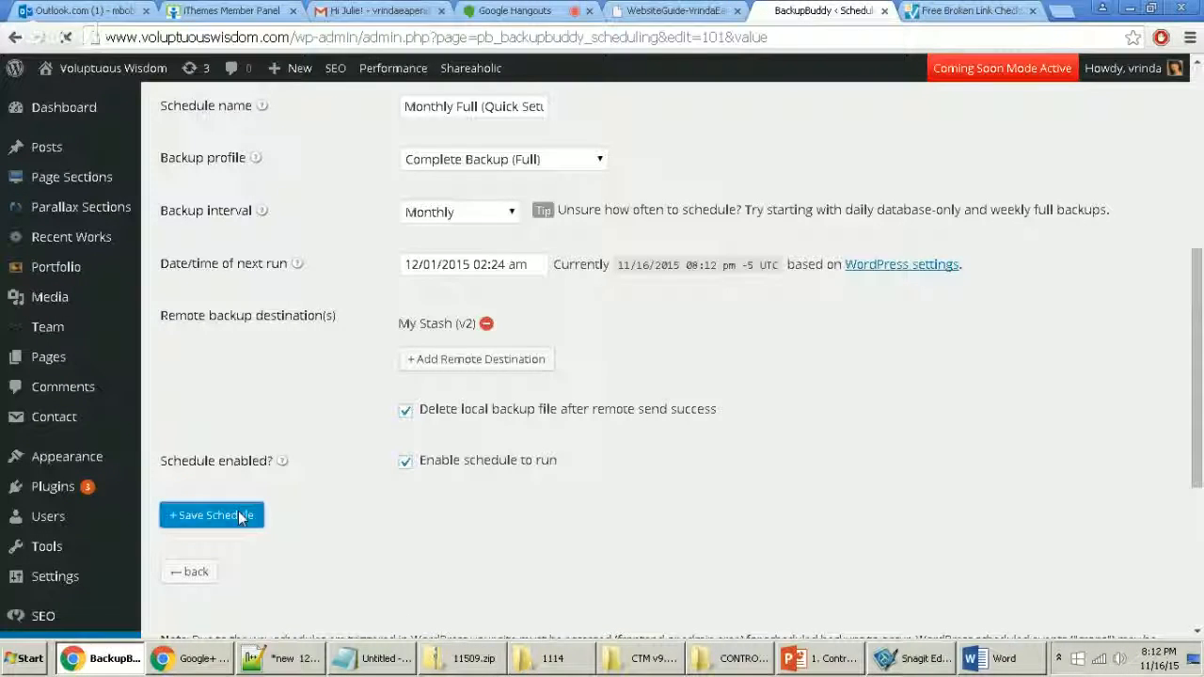
pyautogui.click(241, 516)
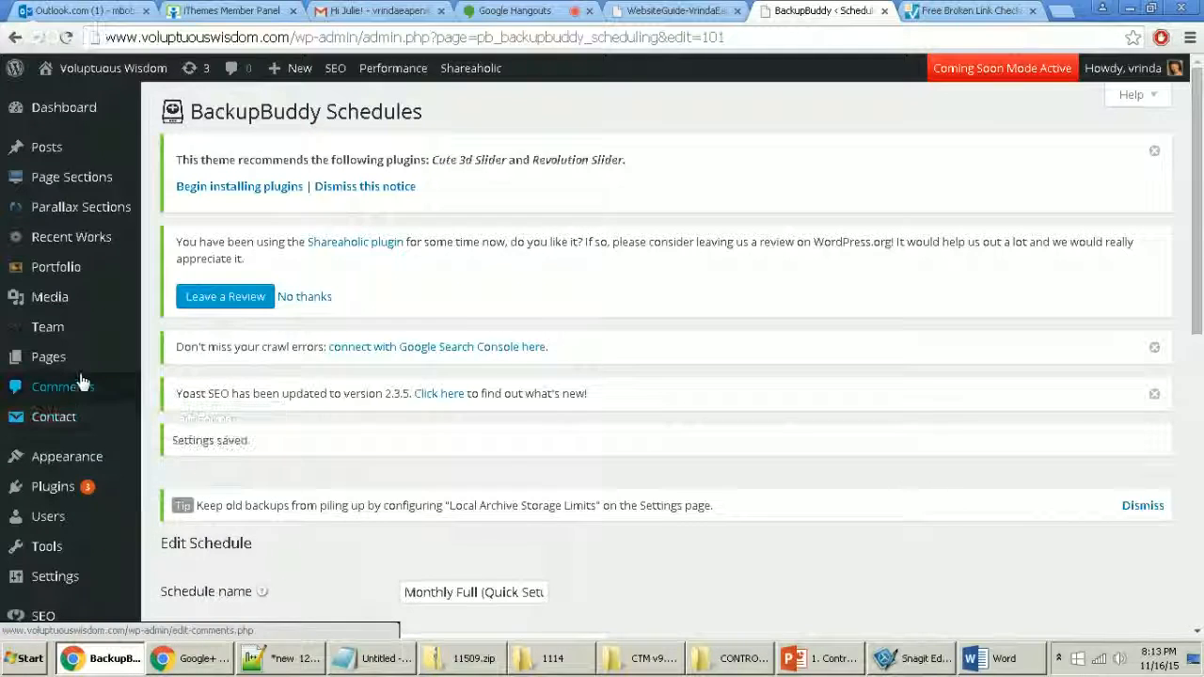
# Step: Go to the BackupBuddy Backup page
pyautogui.scroll(-2, 81, 381)
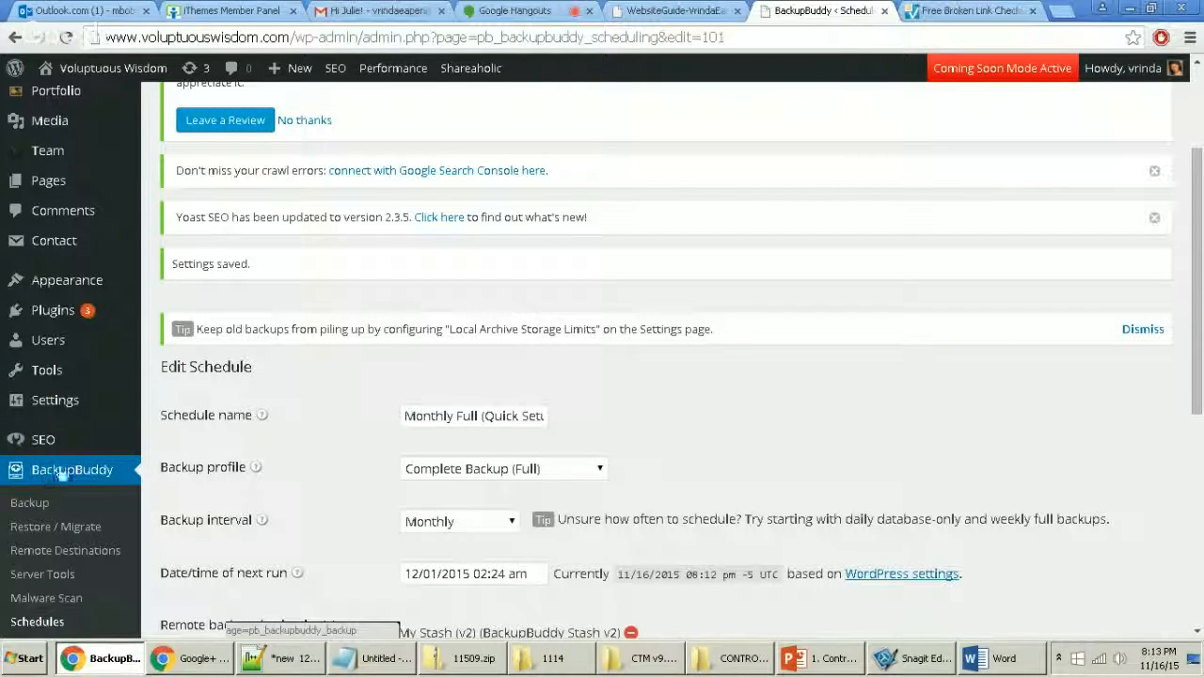
pyautogui.scroll(-4, 62, 475)
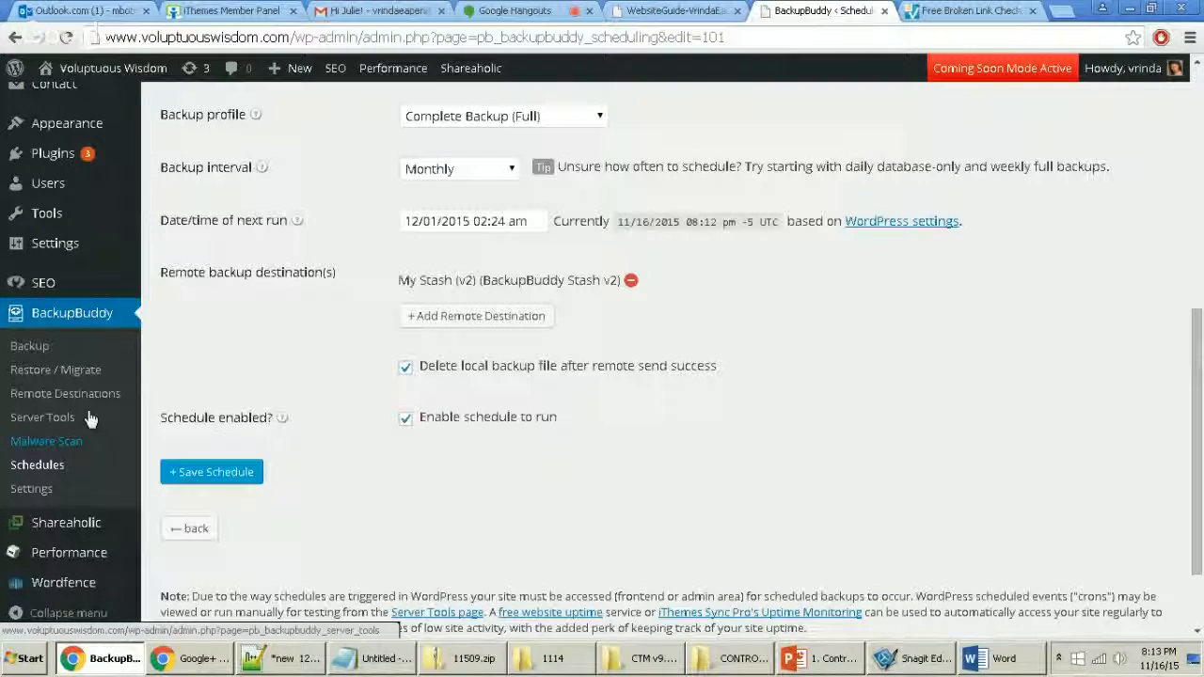
pyautogui.click(27, 353)
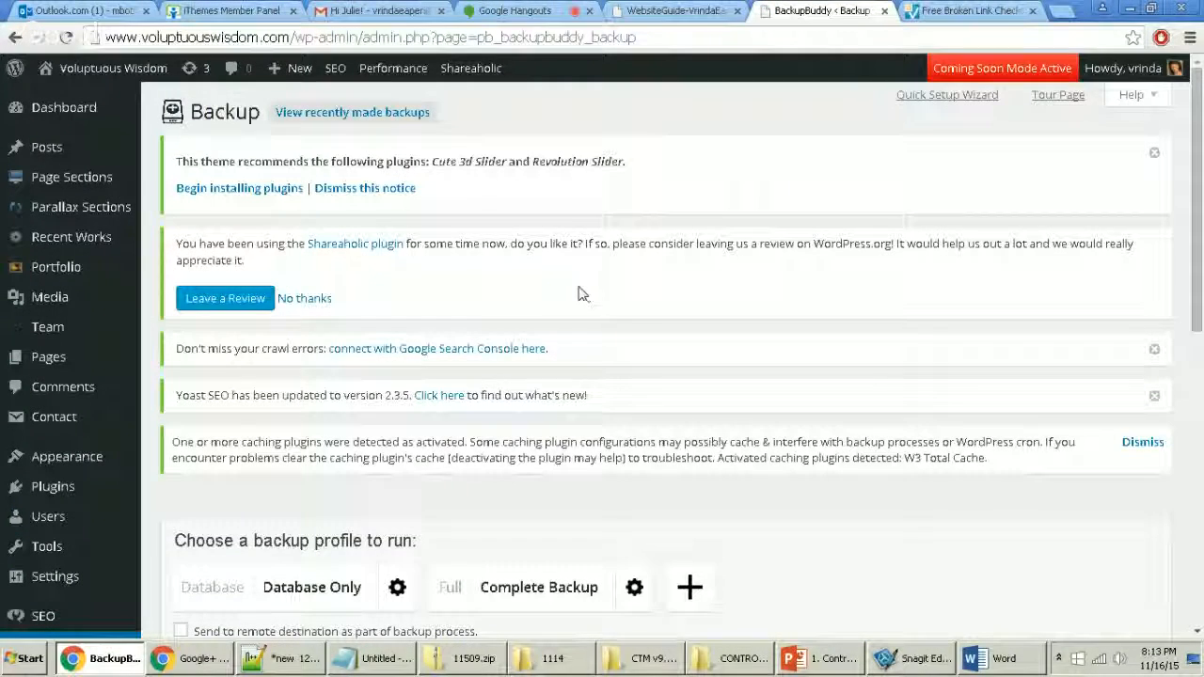
# Step: Run a Database Only backup to completion (2.80 MB database, 532 KB zip), then return to Backup
pyautogui.scroll(-3, 632, 297)
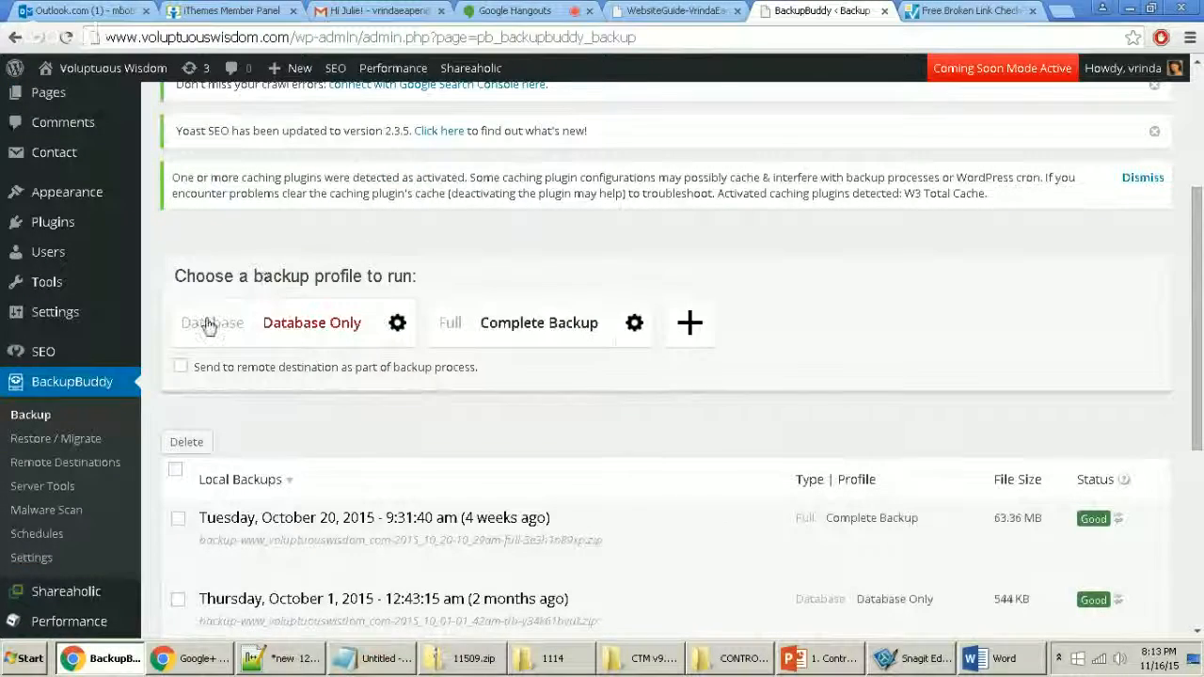
pyautogui.click(333, 341)
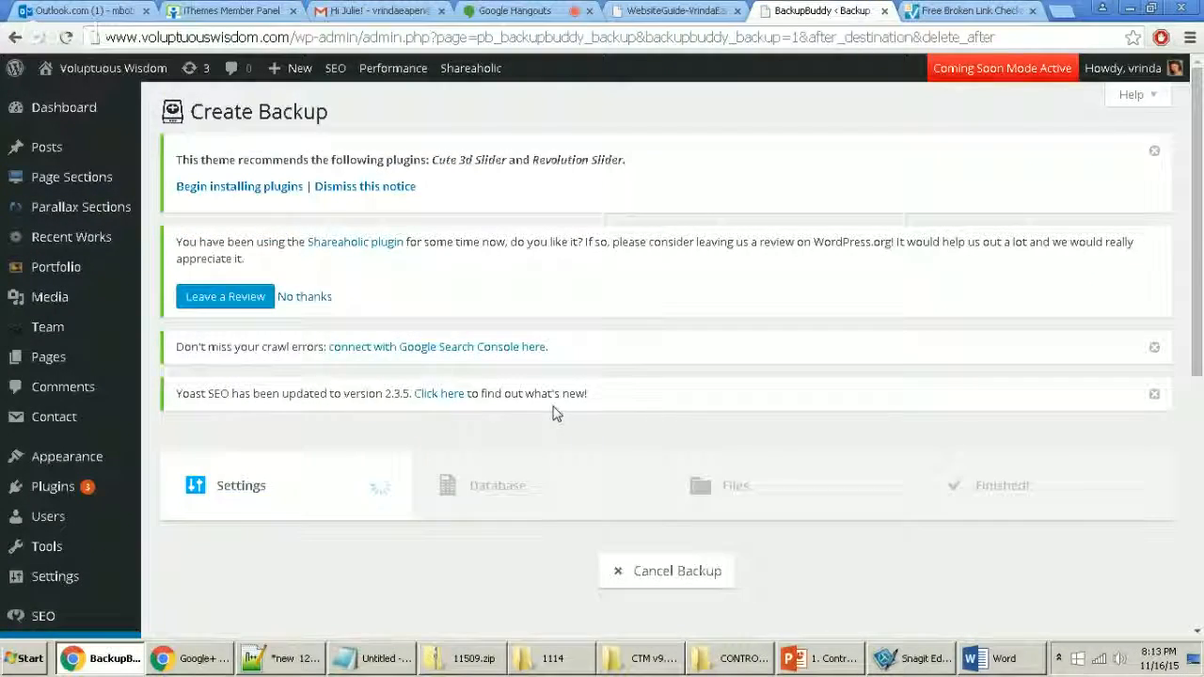
pyautogui.scroll(-2, 559, 457)
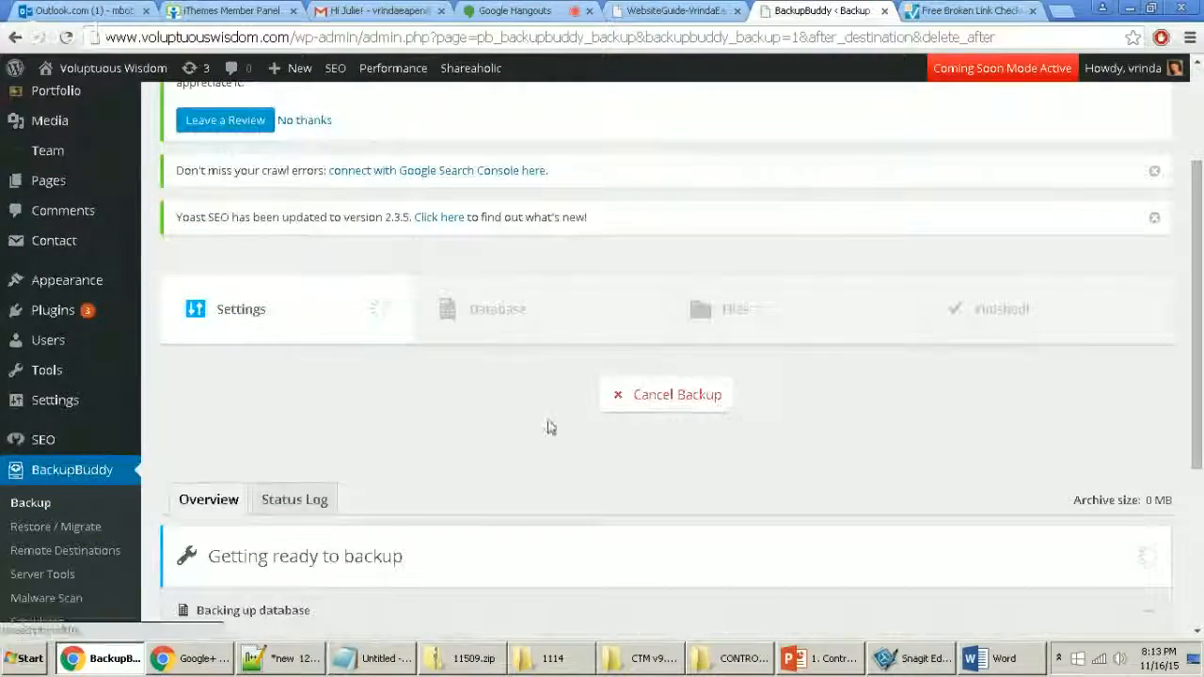
pyautogui.scroll(-2, 470, 461)
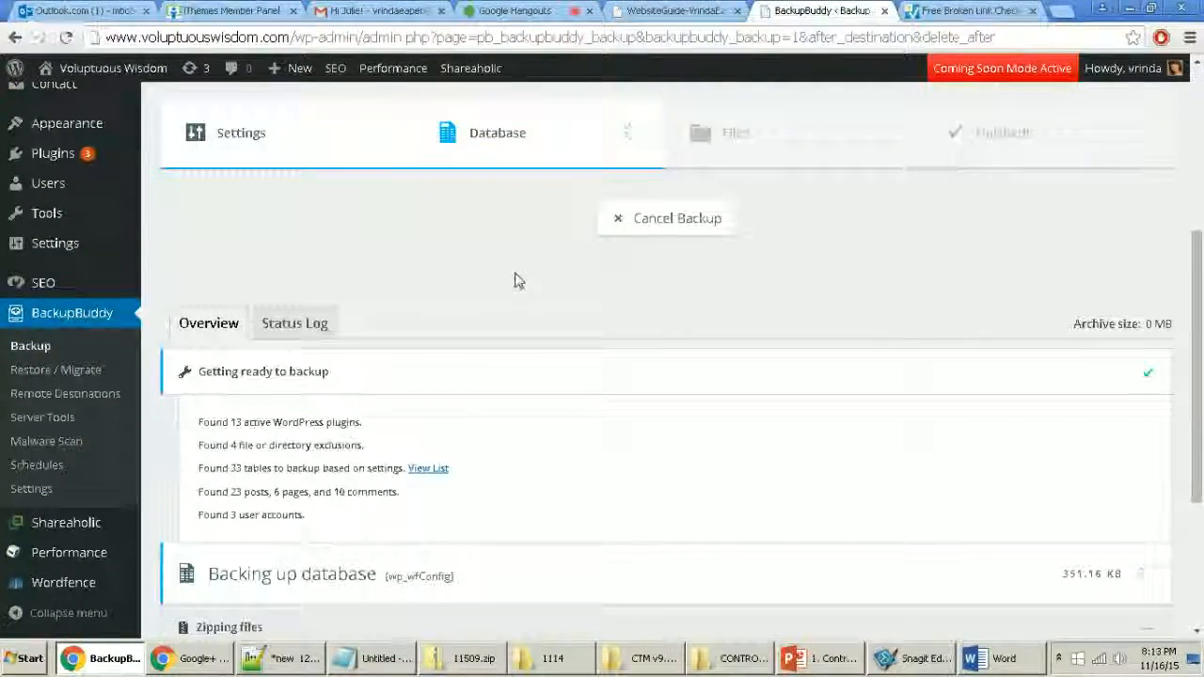
pyautogui.scroll(-1, 517, 279)
pyautogui.scroll(3, 508, 341)
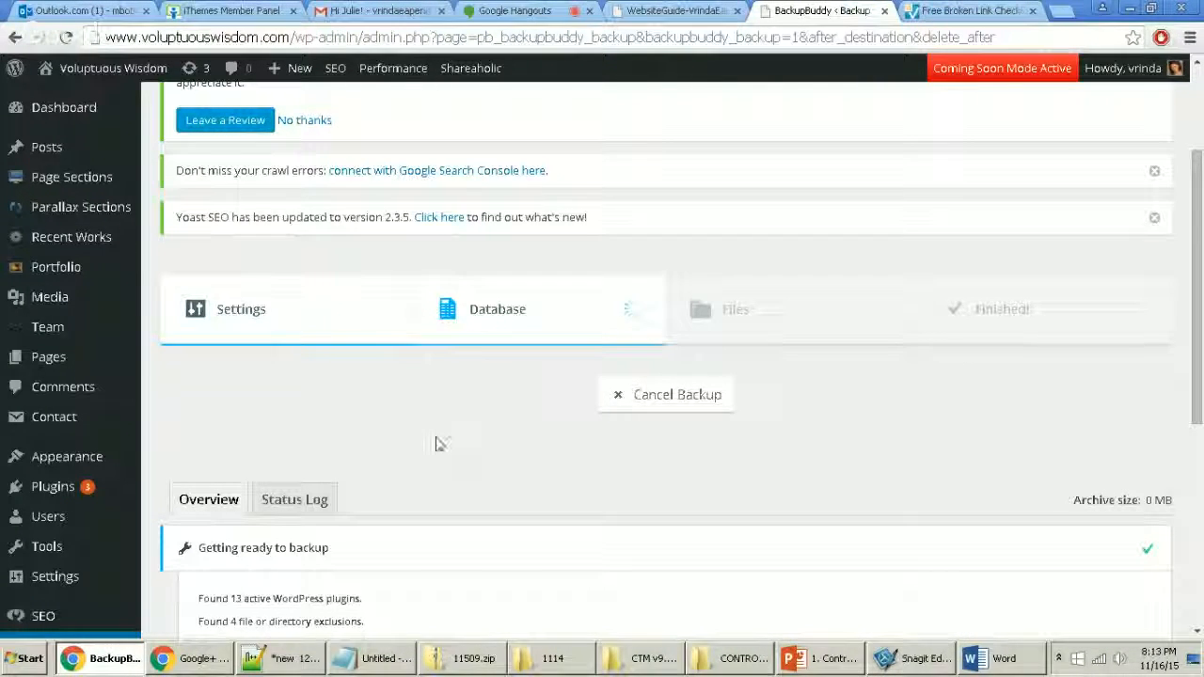
pyautogui.scroll(-2, 560, 518)
pyautogui.scroll(-1, 561, 518)
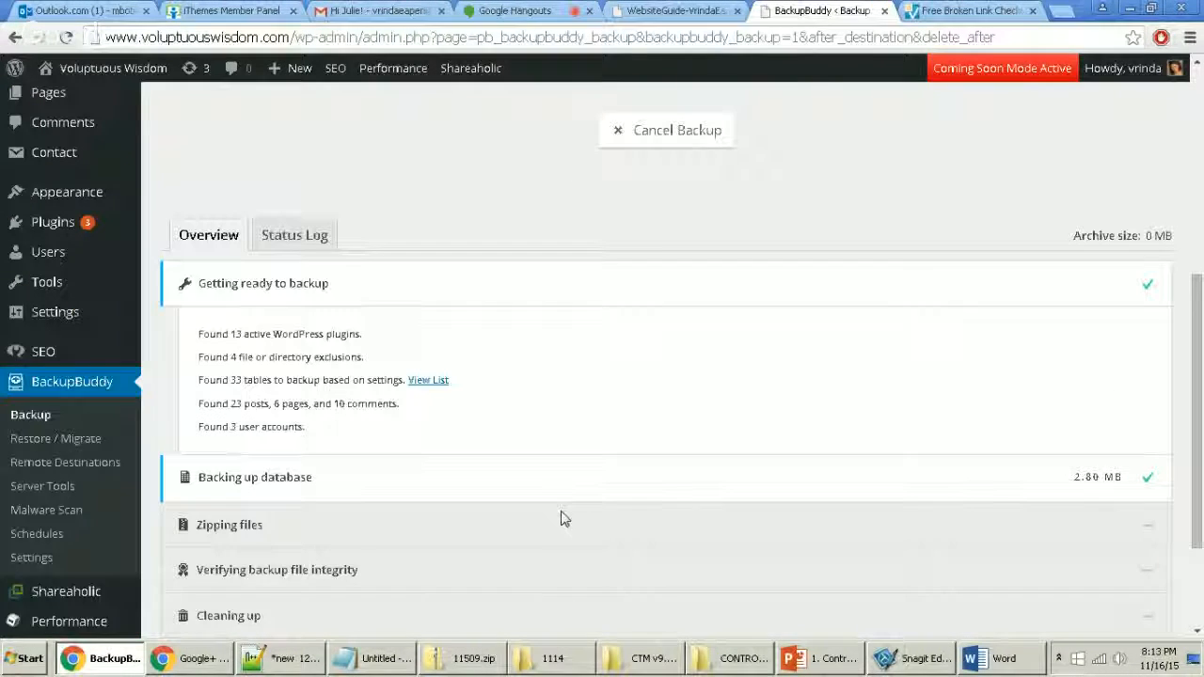
pyautogui.scroll(4, 561, 522)
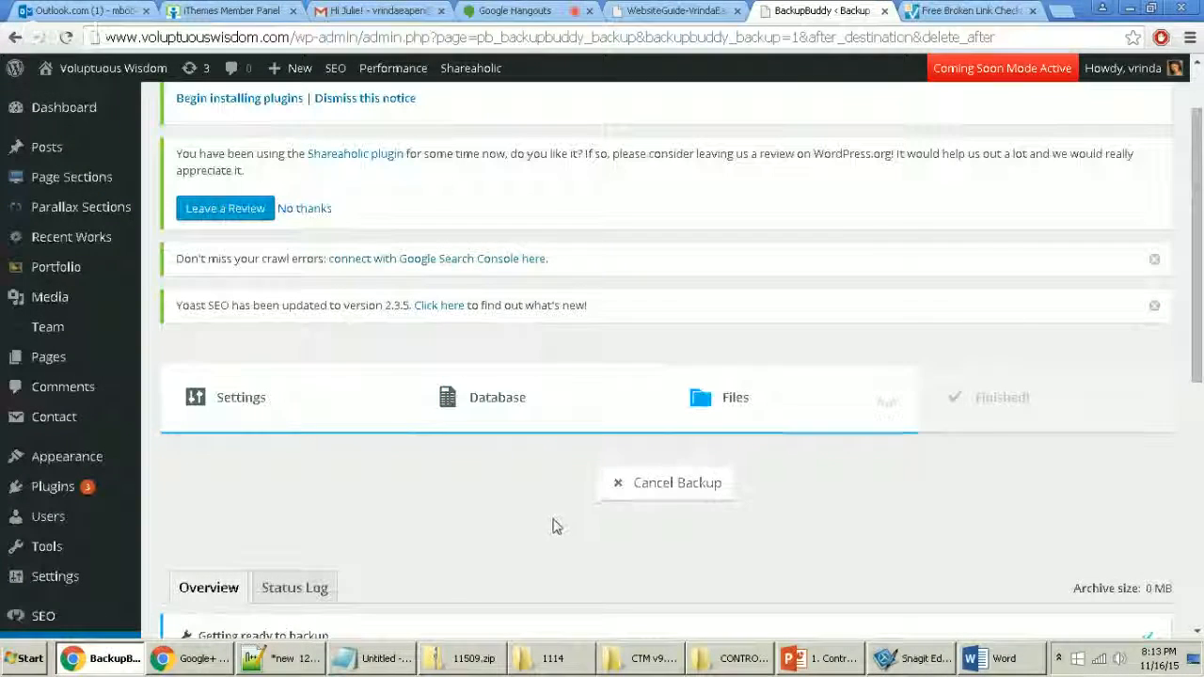
pyautogui.scroll(-6, 470, 536)
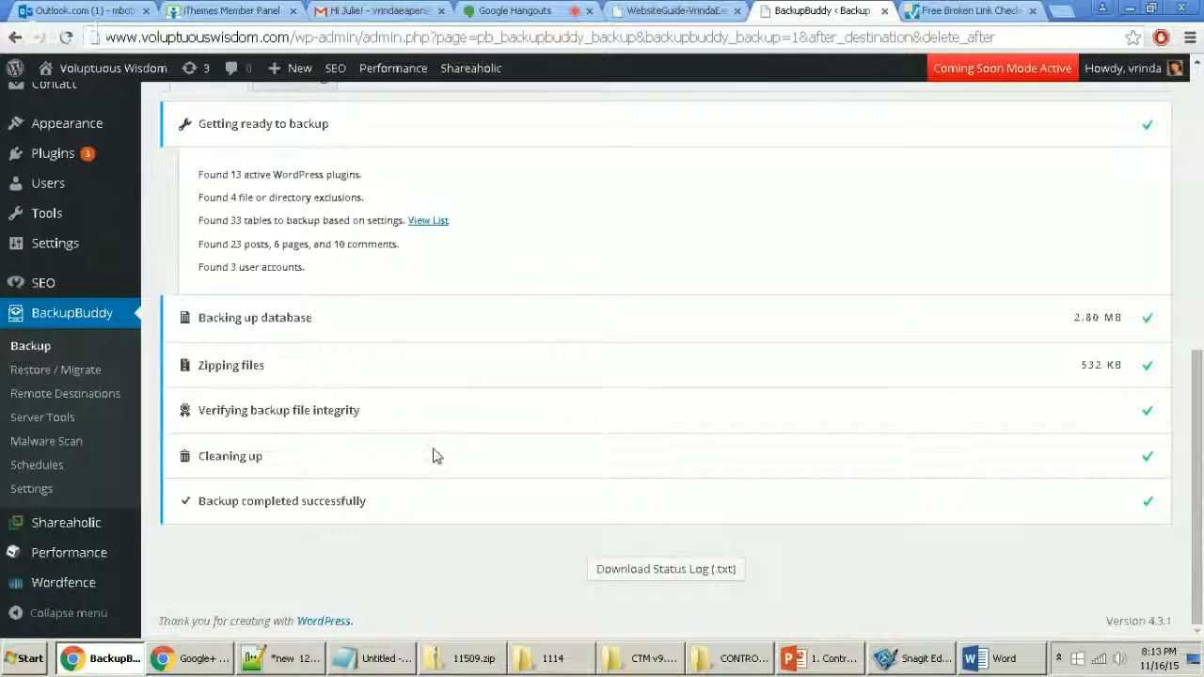
pyautogui.click(42, 346)
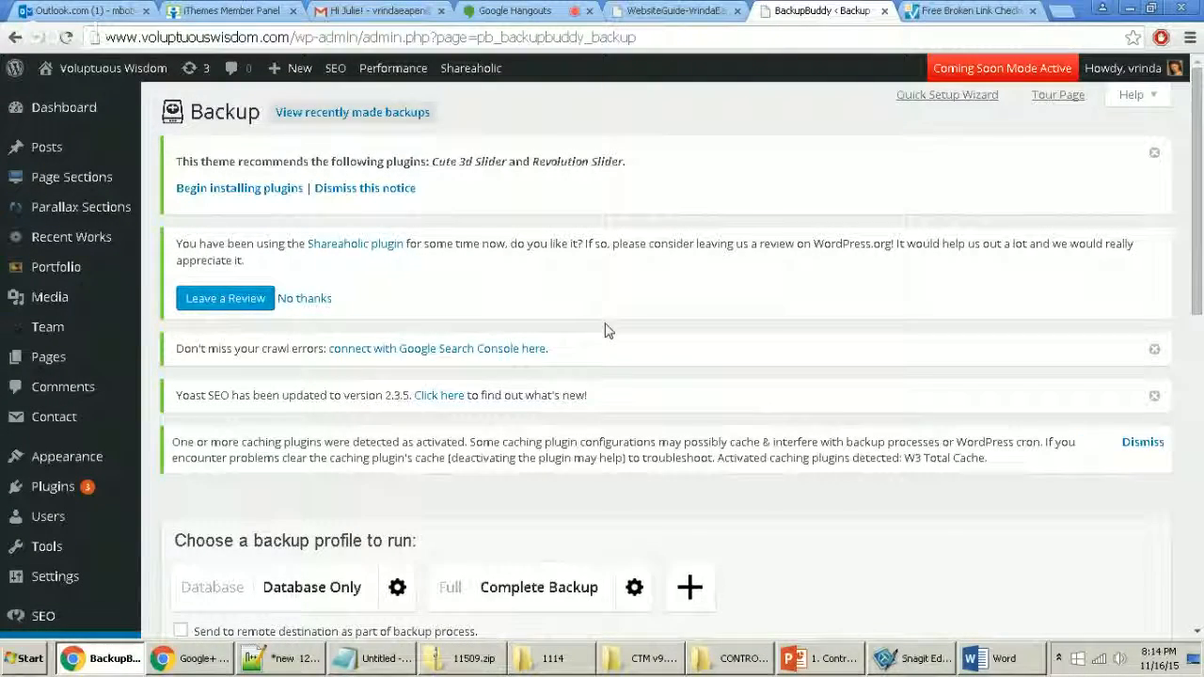
# Step: Check the new database backup under Local Backups and launch the Complete Backup profile
pyautogui.scroll(-2, 658, 348)
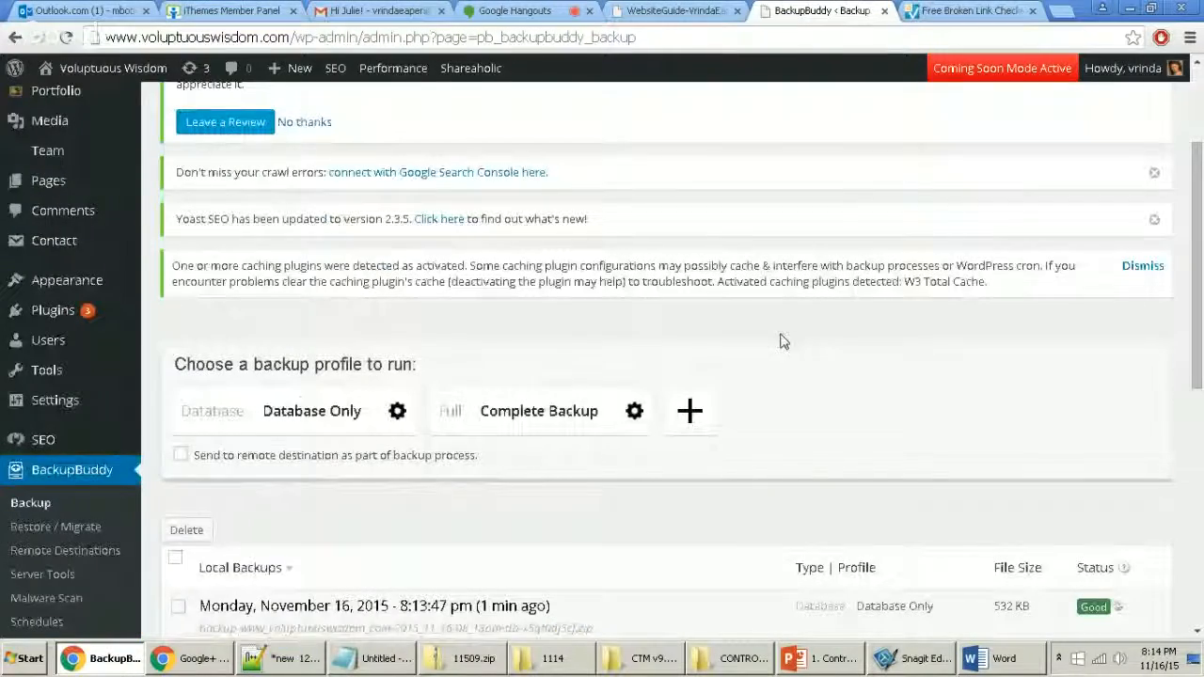
pyautogui.scroll(-1, 827, 378)
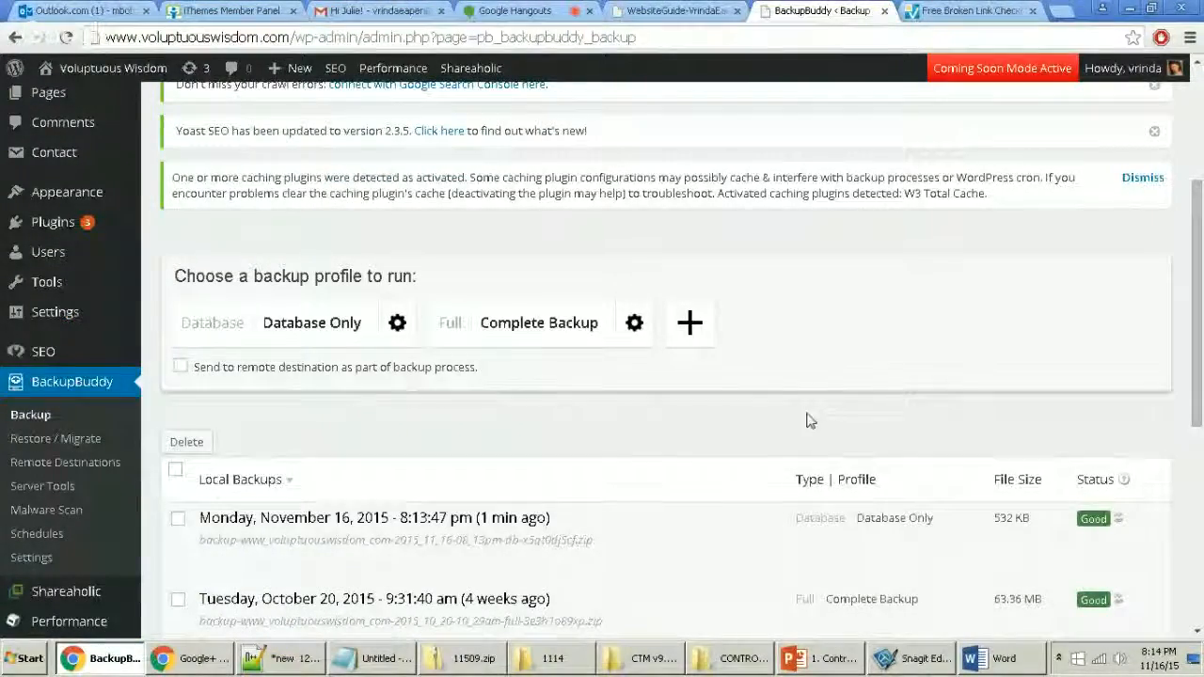
pyautogui.scroll(-1, 827, 386)
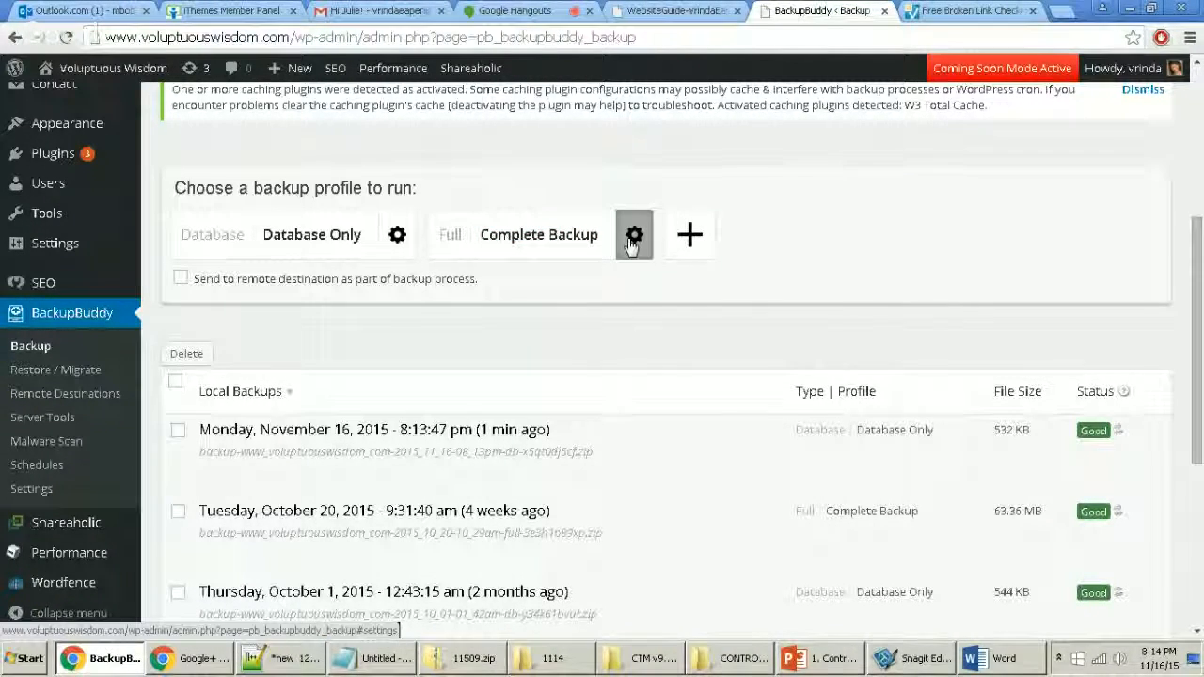
pyautogui.click(561, 240)
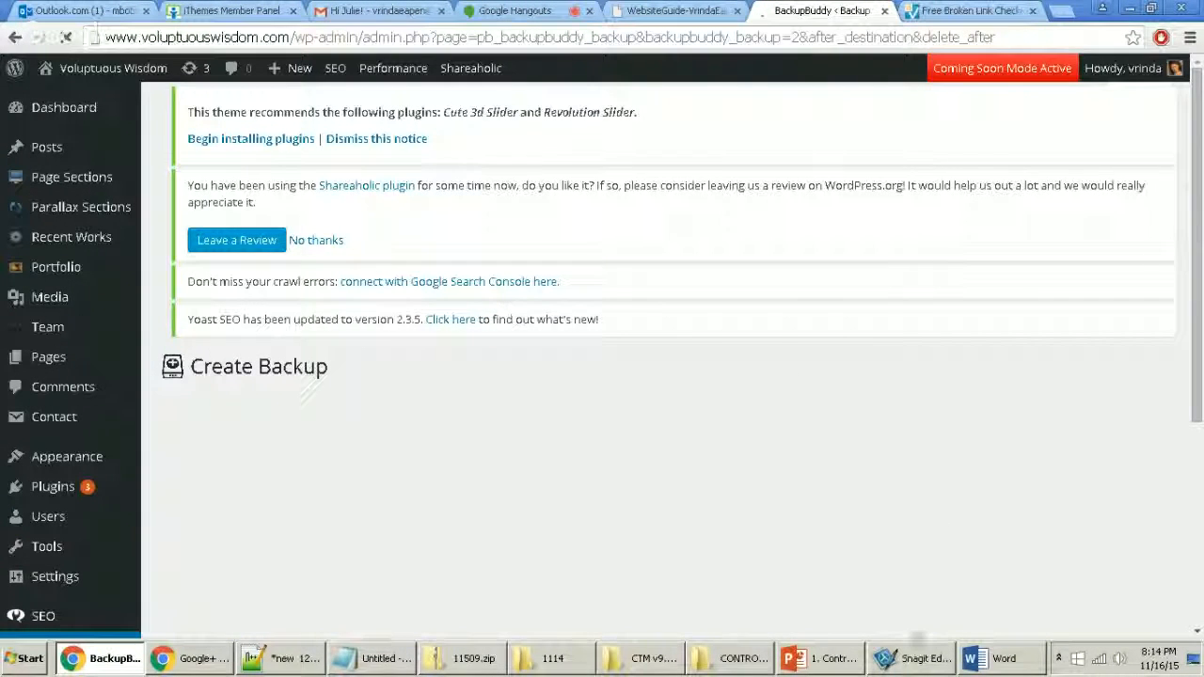
pyautogui.click(287, 658)
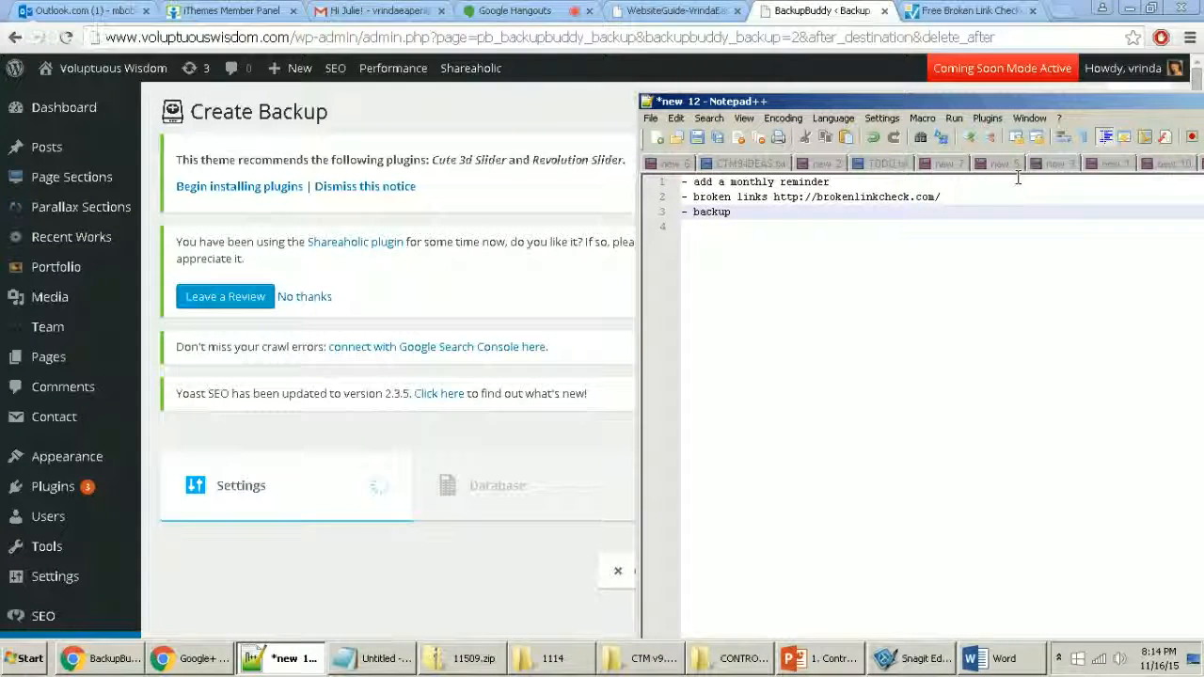
# Step: Append '-> Complete/Full Backup' to the backup line in Notepad++ and return to the running backup
pyautogui.write('-> Complete/Full Back')
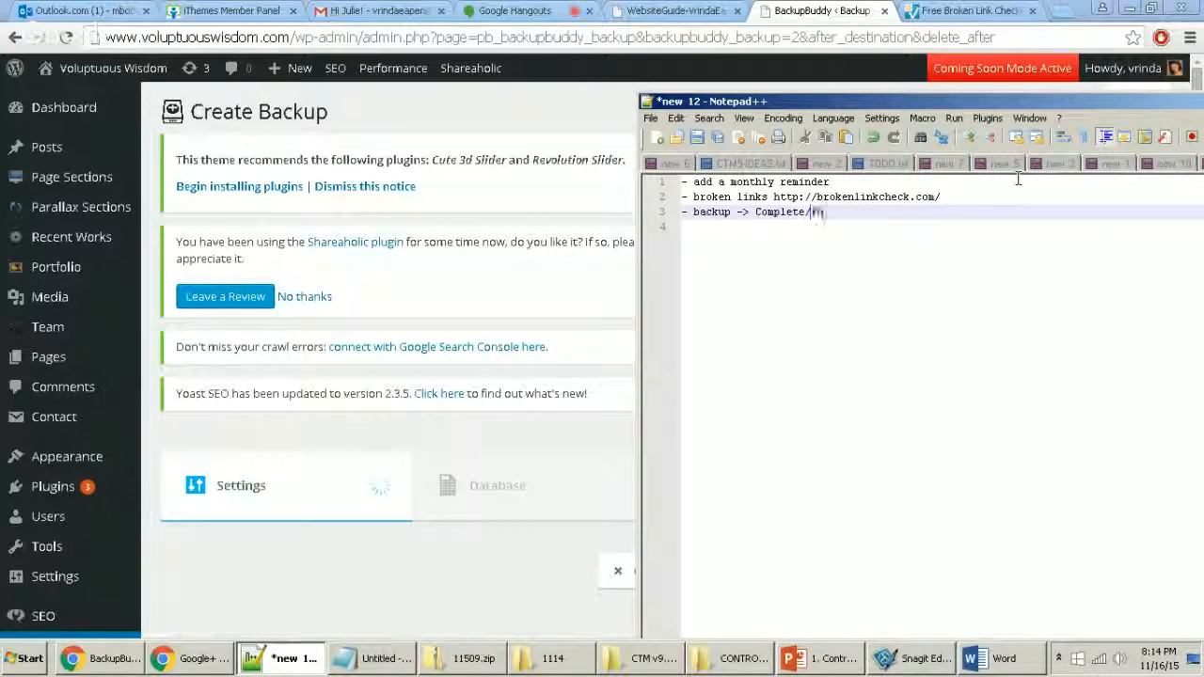
pyautogui.write('up')
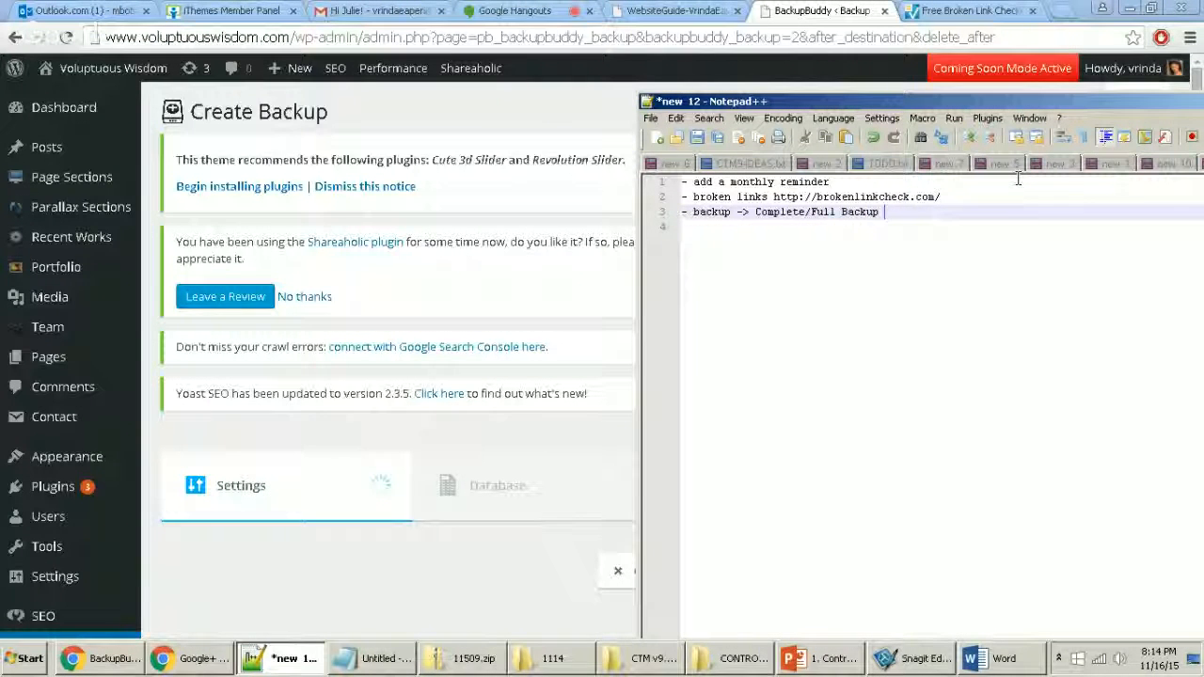
pyautogui.press('Return')
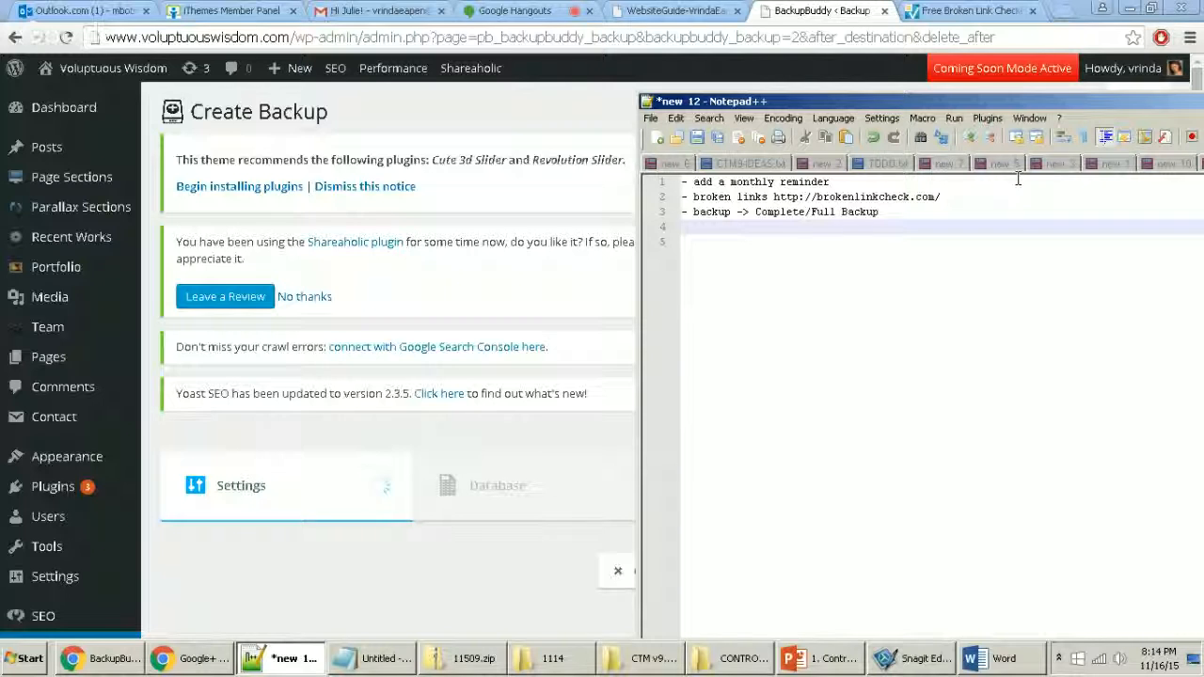
pyautogui.click(487, 299)
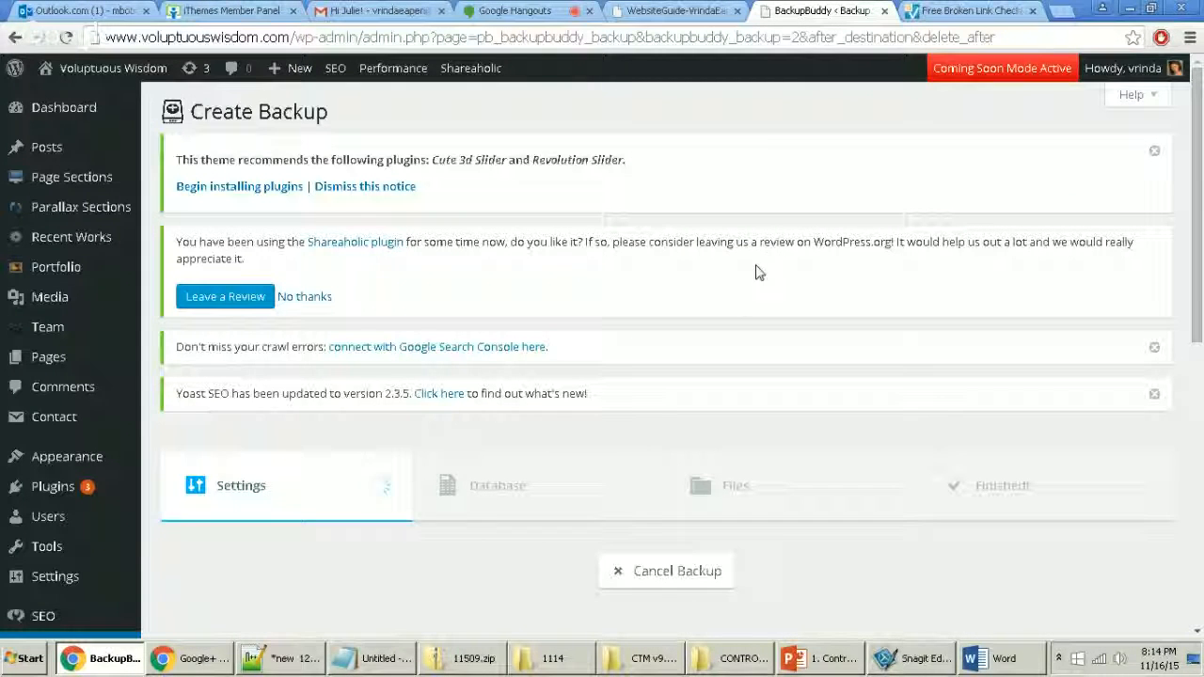
pyautogui.scroll(-1, 739, 307)
pyautogui.scroll(1, 737, 304)
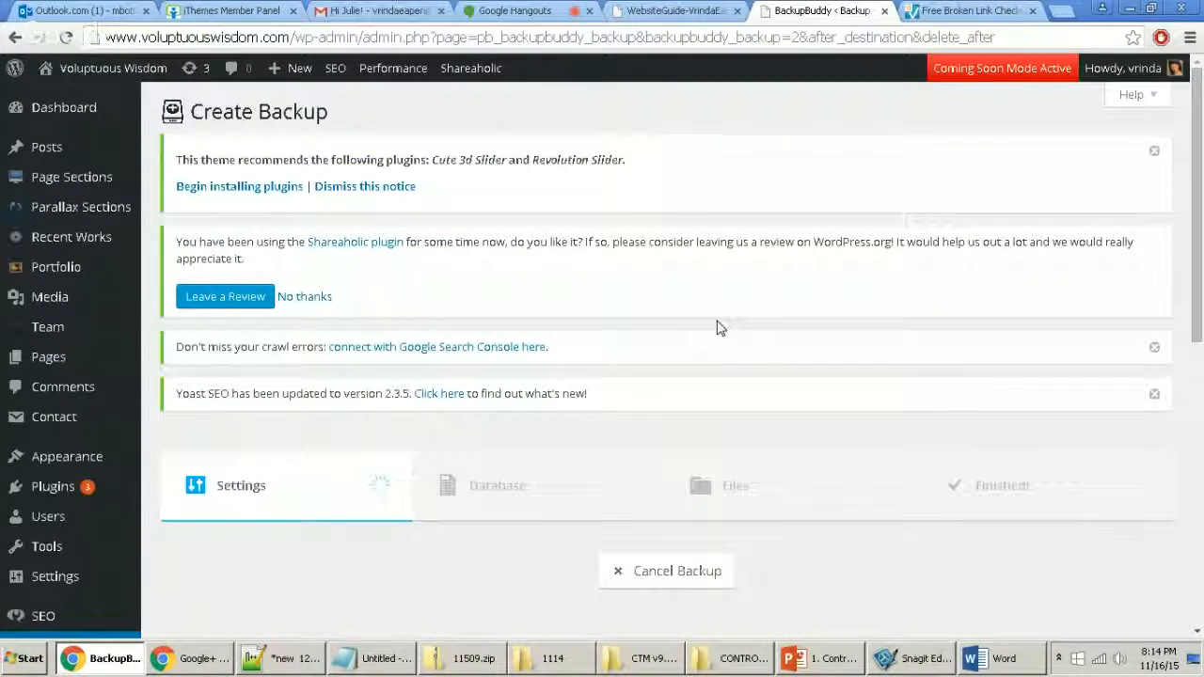
pyautogui.scroll(-3, 658, 301)
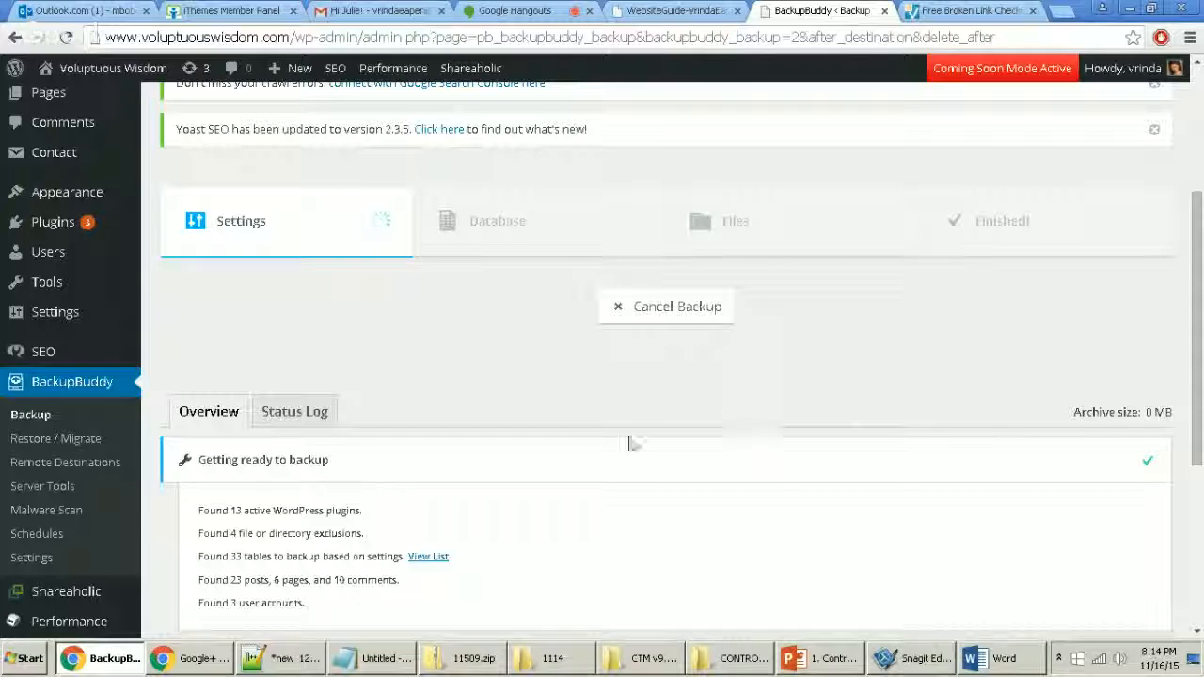
# Step: Follow the complete backup's progress: 13 active plugins, 23 posts, 6 pages, 10 comments, 3 users found
pyautogui.scroll(-3, 629, 444)
pyautogui.scroll(-1, 626, 446)
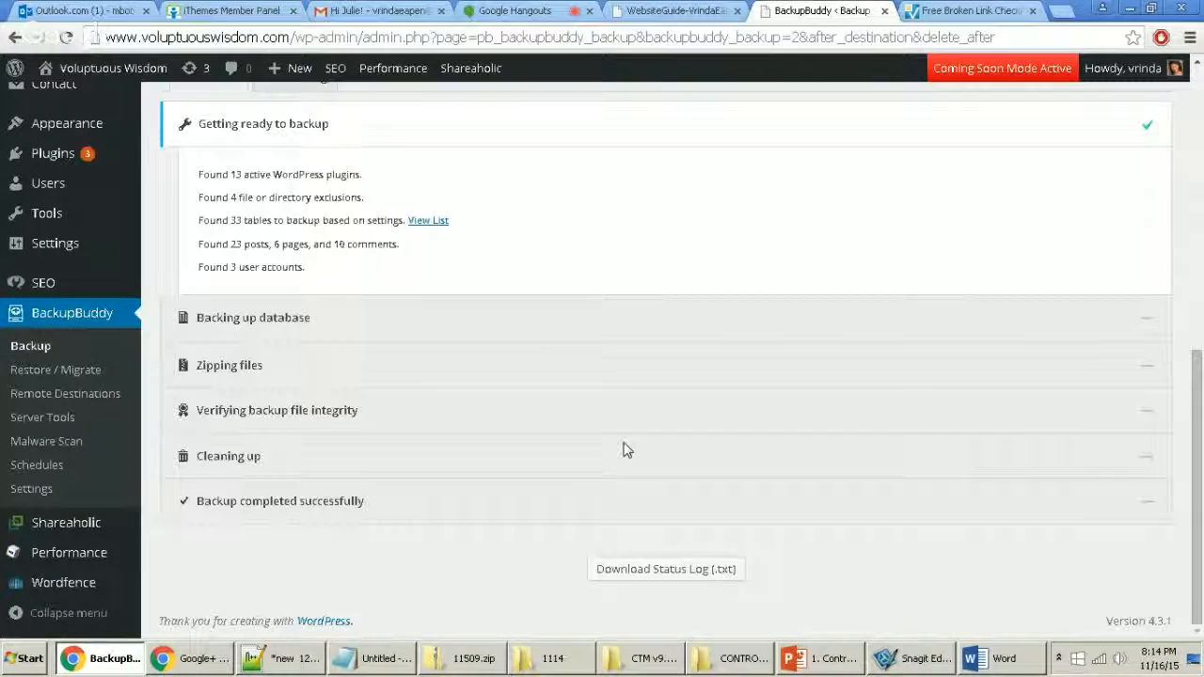
pyautogui.scroll(2, 625, 448)
pyautogui.scroll(2, 489, 282)
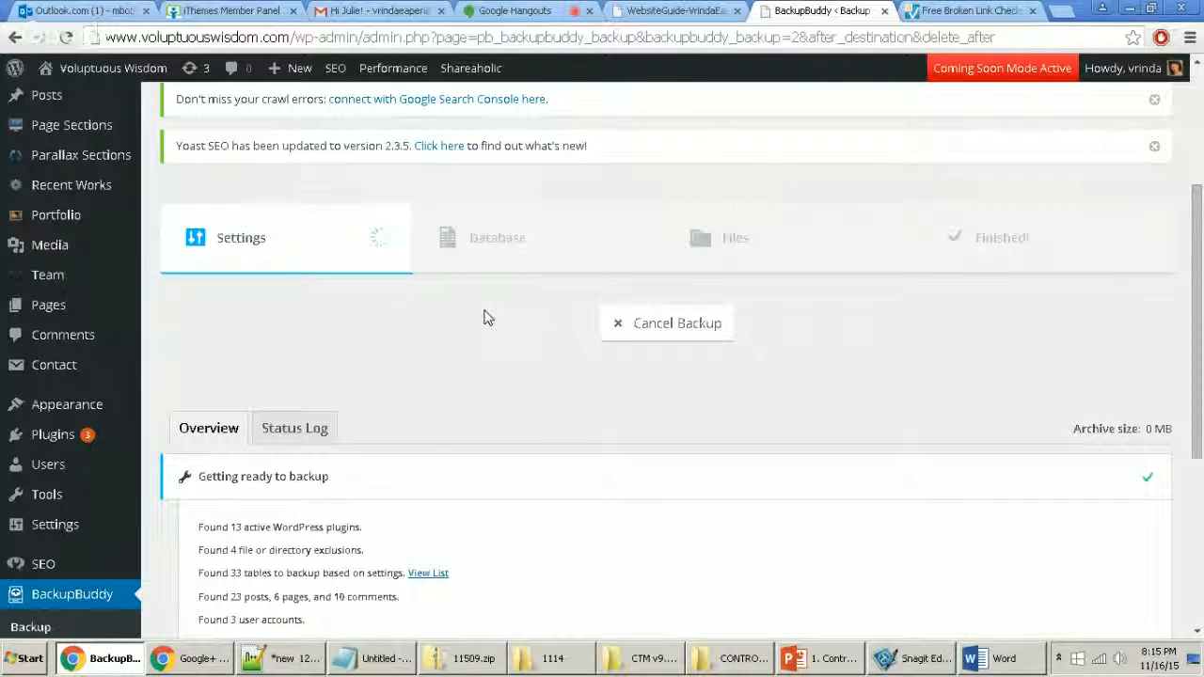
pyautogui.scroll(-4, 615, 322)
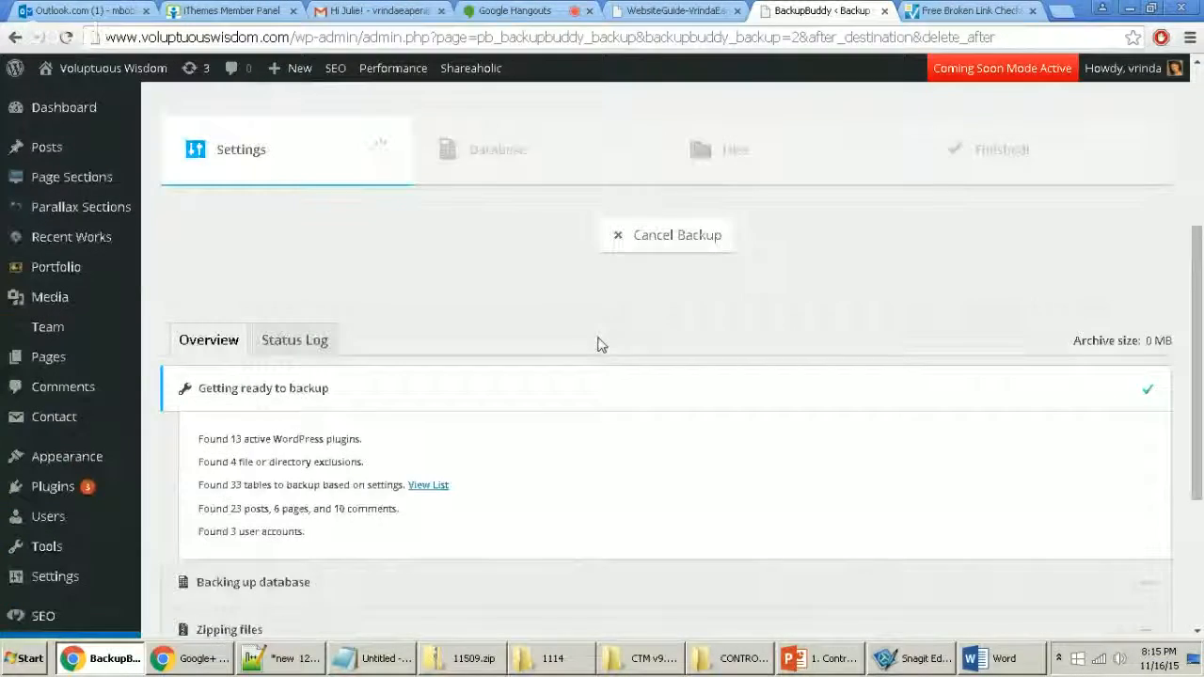
pyautogui.scroll(3, 516, 392)
pyautogui.scroll(1, 372, 523)
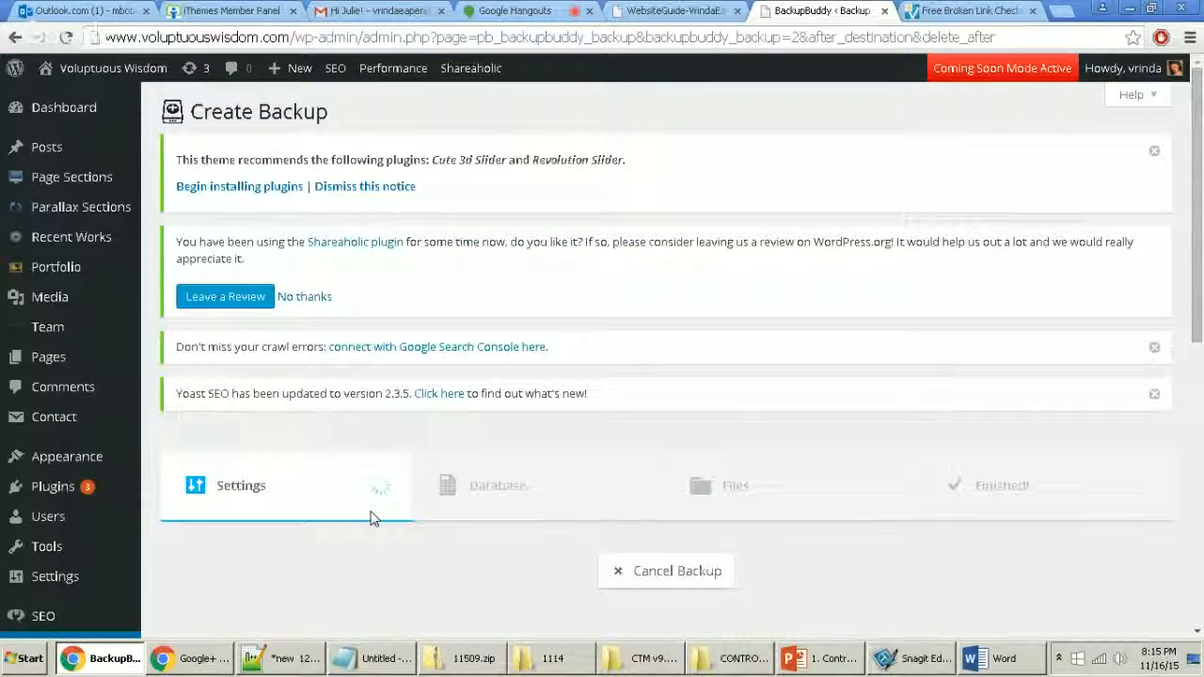
pyautogui.scroll(-3, 372, 508)
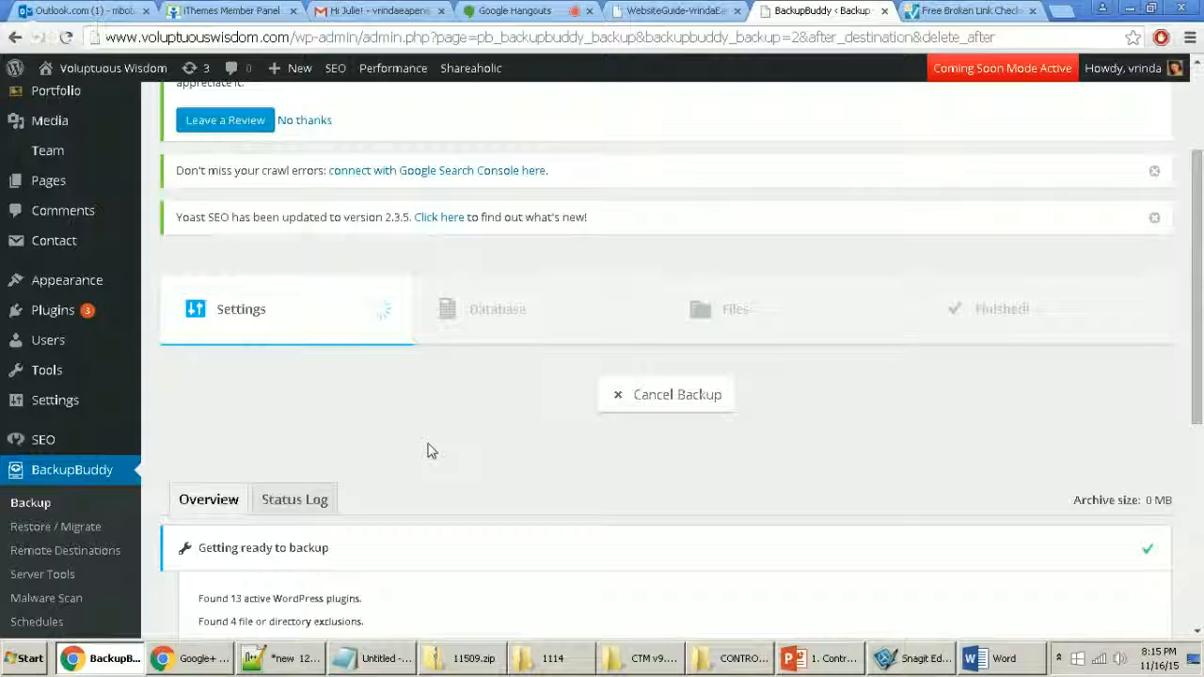
pyautogui.scroll(-1, 428, 448)
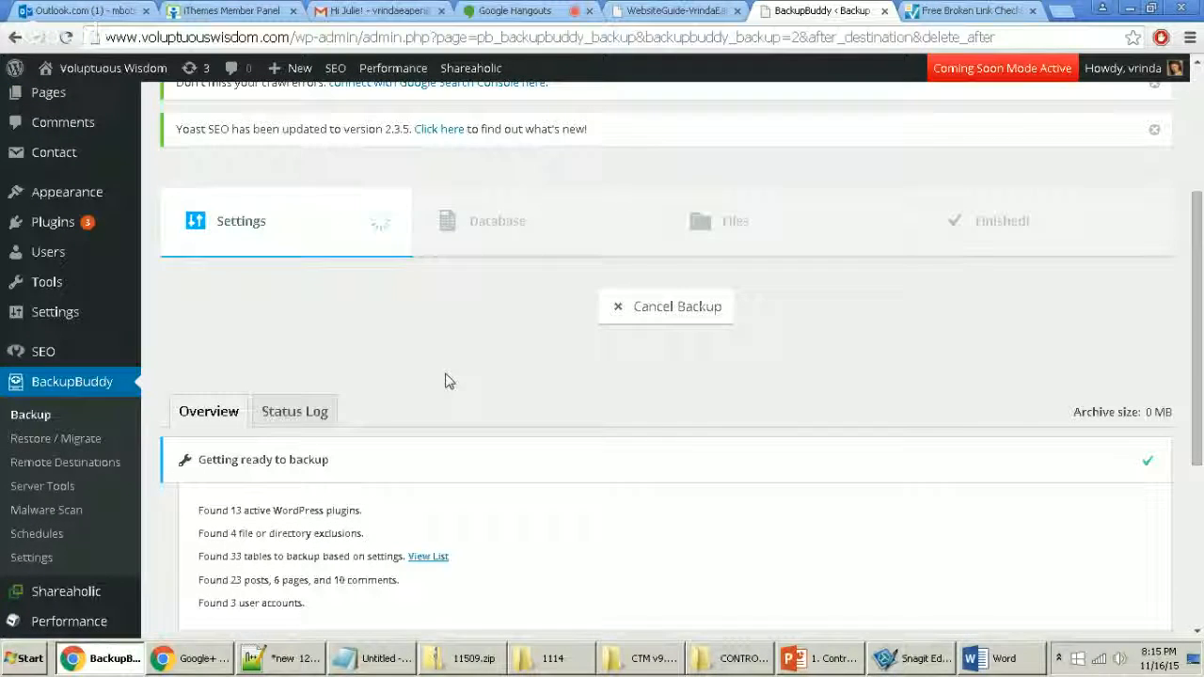
pyautogui.scroll(3, 446, 381)
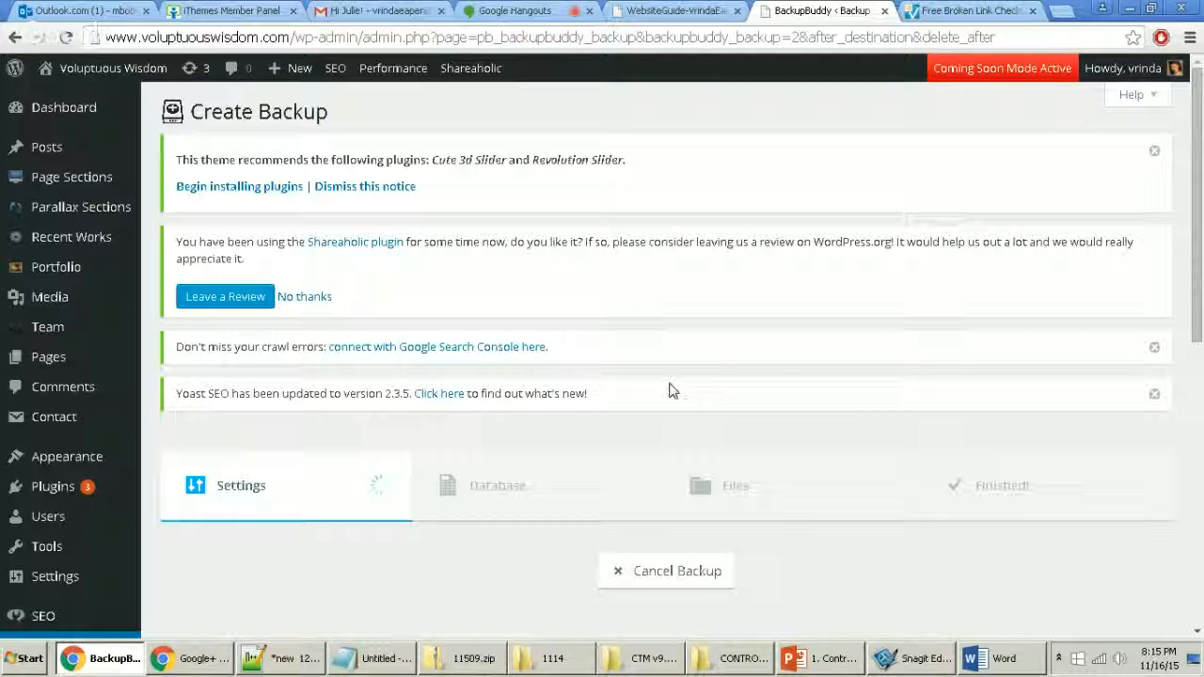
pyautogui.scroll(-3, 675, 363)
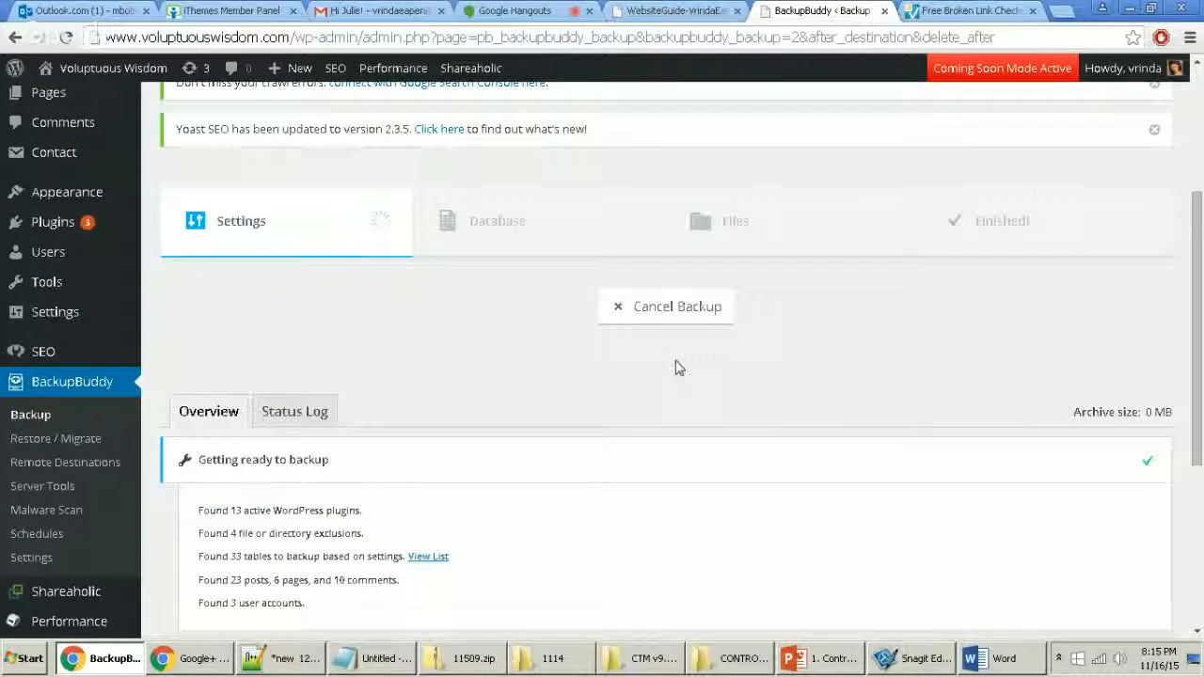
pyautogui.scroll(-2, 498, 378)
pyautogui.scroll(-1, 486, 389)
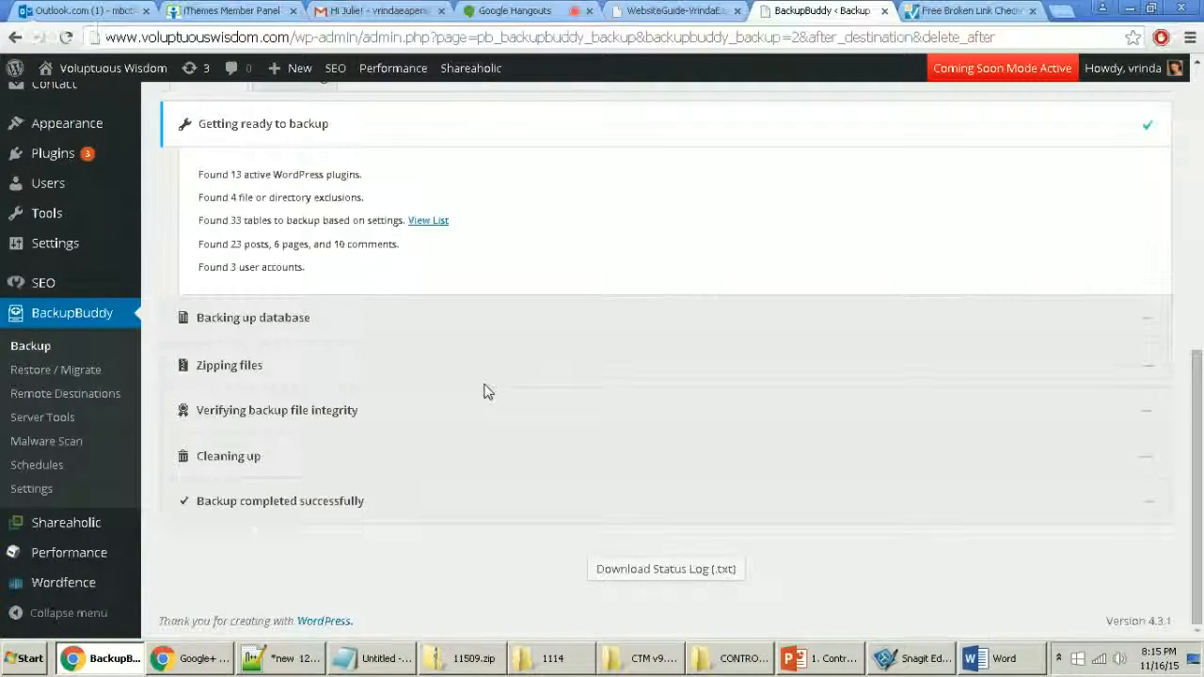
pyautogui.scroll(4, 486, 389)
pyautogui.click(320, 429)
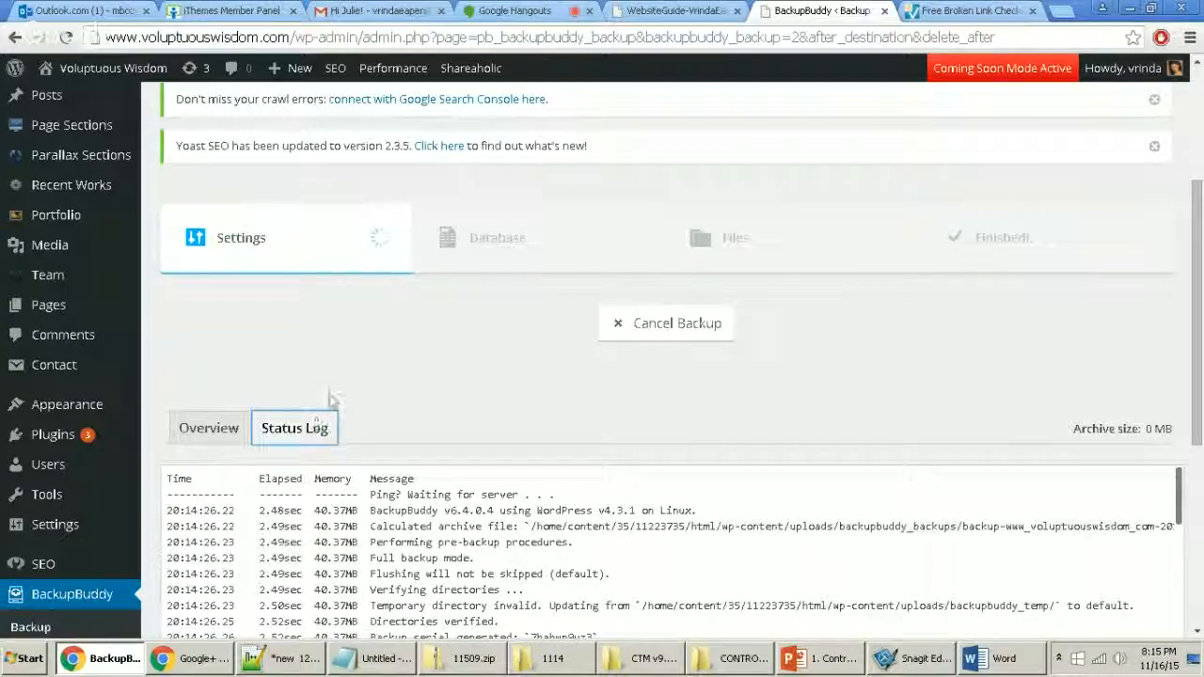
pyautogui.scroll(-2, 490, 378)
pyautogui.scroll(-2, 488, 379)
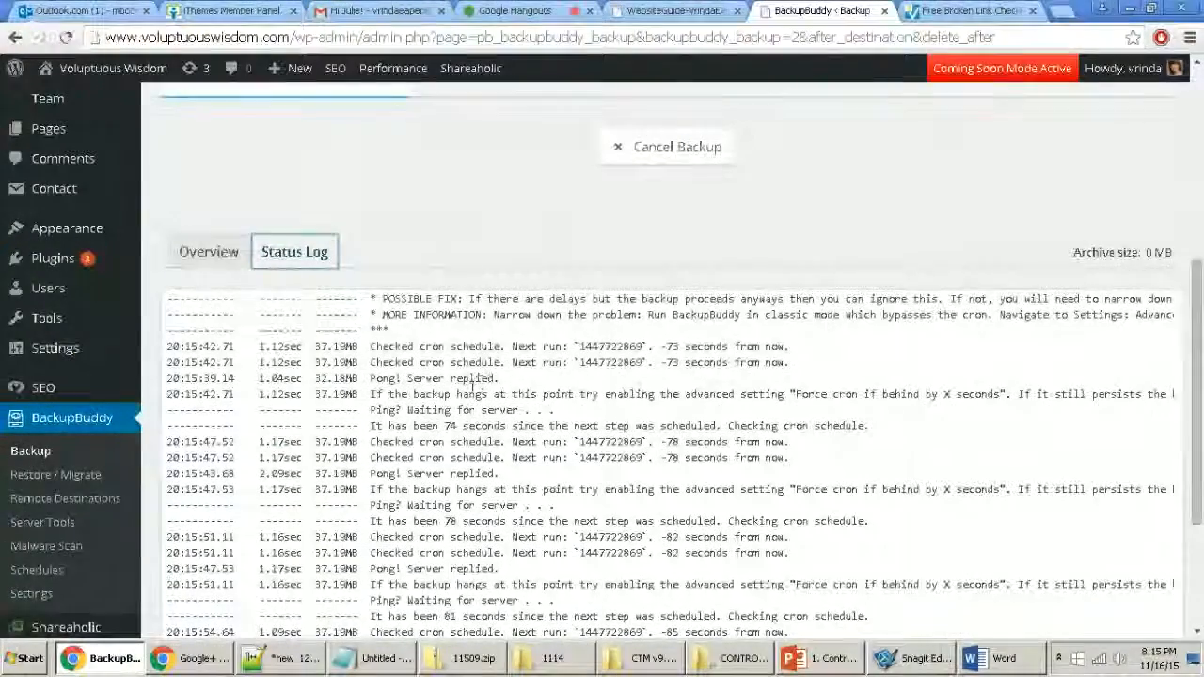
pyautogui.scroll(-2, 470, 395)
pyautogui.scroll(5, 376, 376)
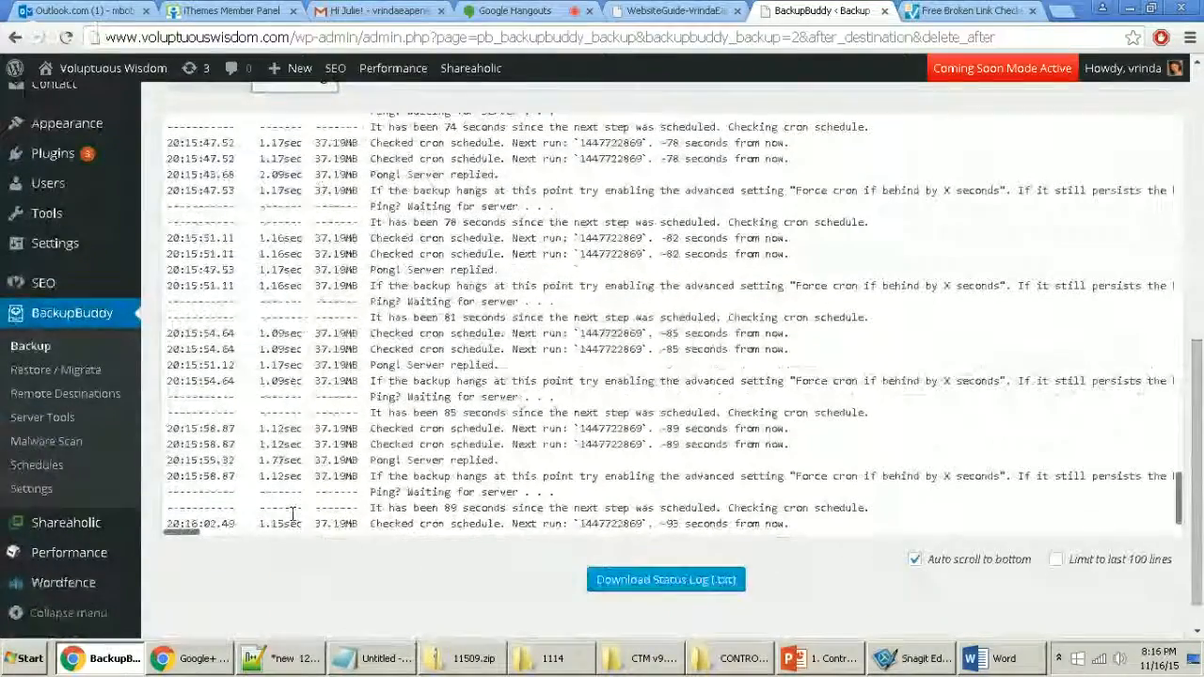
pyautogui.scroll(5, 291, 564)
pyautogui.click(207, 163)
pyautogui.scroll(5, 478, 291)
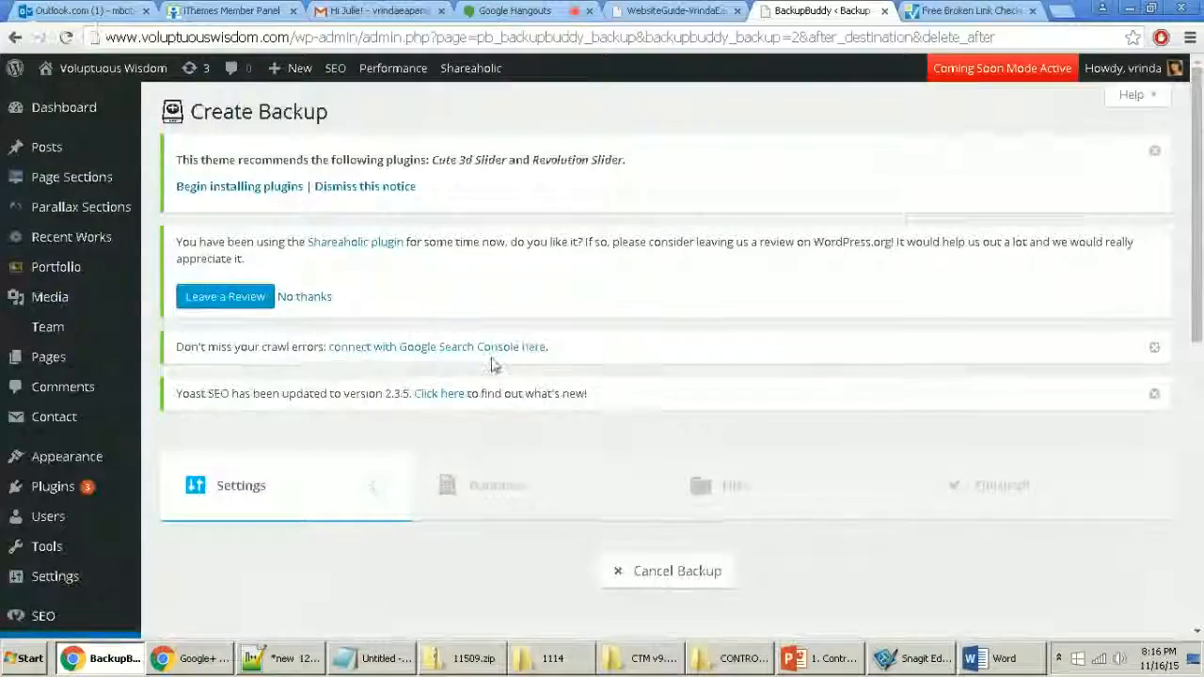
pyautogui.scroll(-4, 470, 398)
pyautogui.scroll(2, 393, 394)
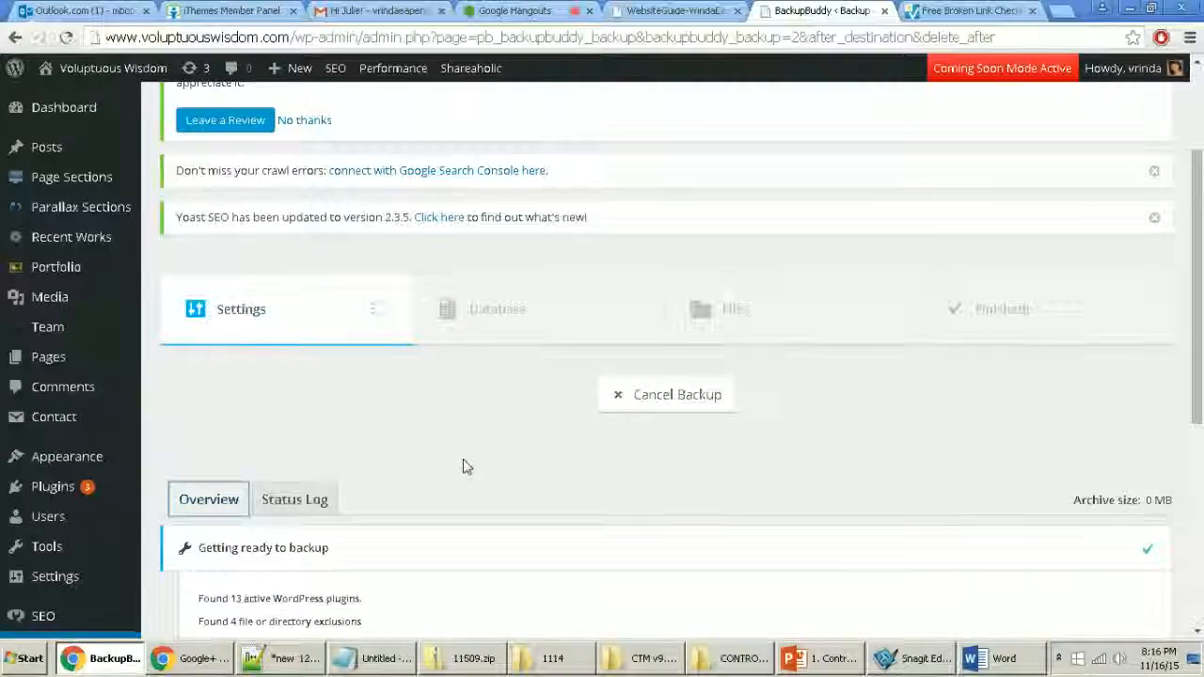
pyautogui.scroll(-2, 462, 466)
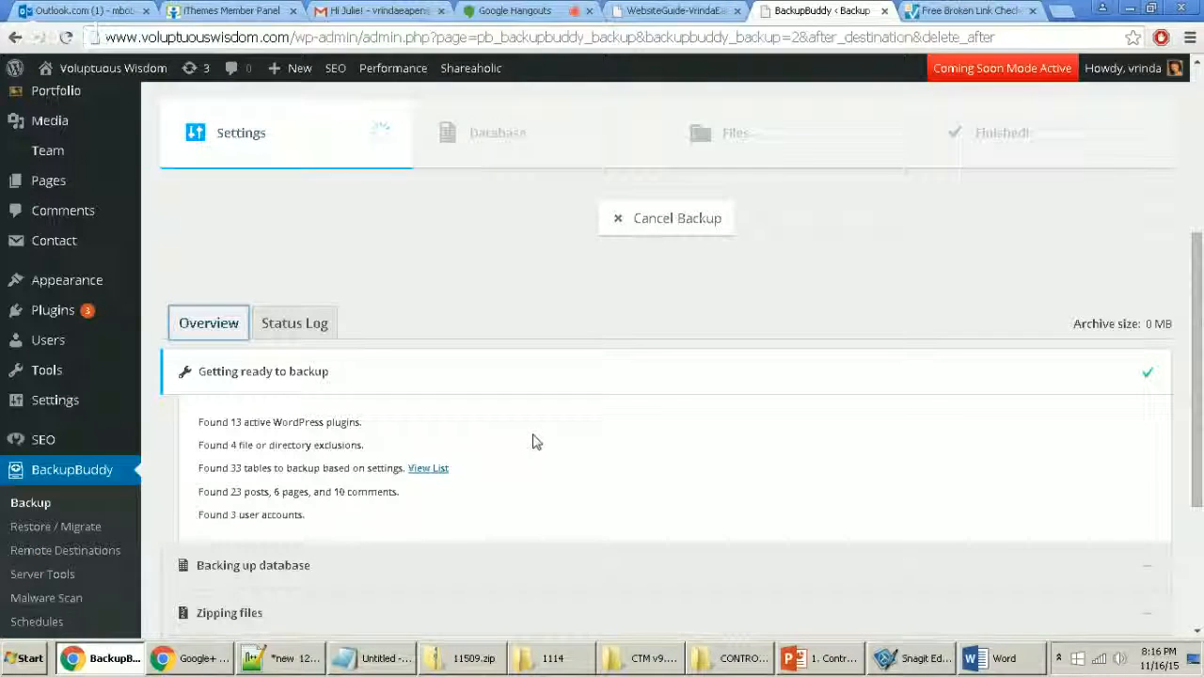
pyautogui.scroll(-1, 536, 407)
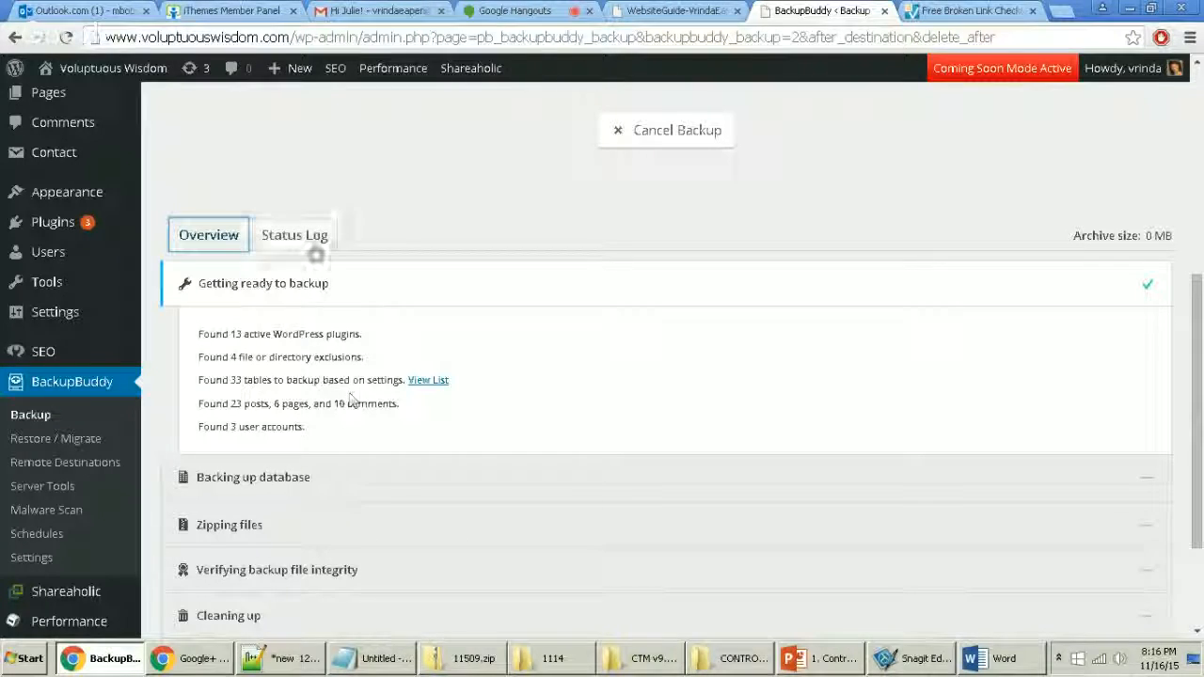
pyautogui.click(316, 239)
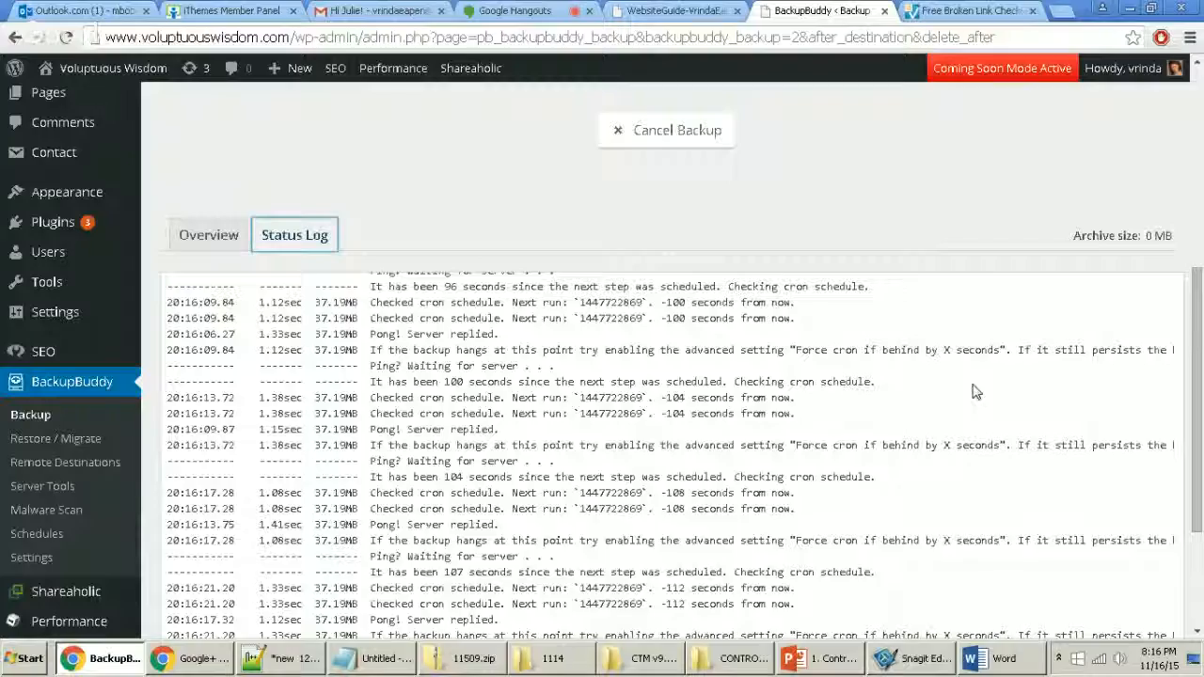
pyautogui.scroll(-1, 973, 392)
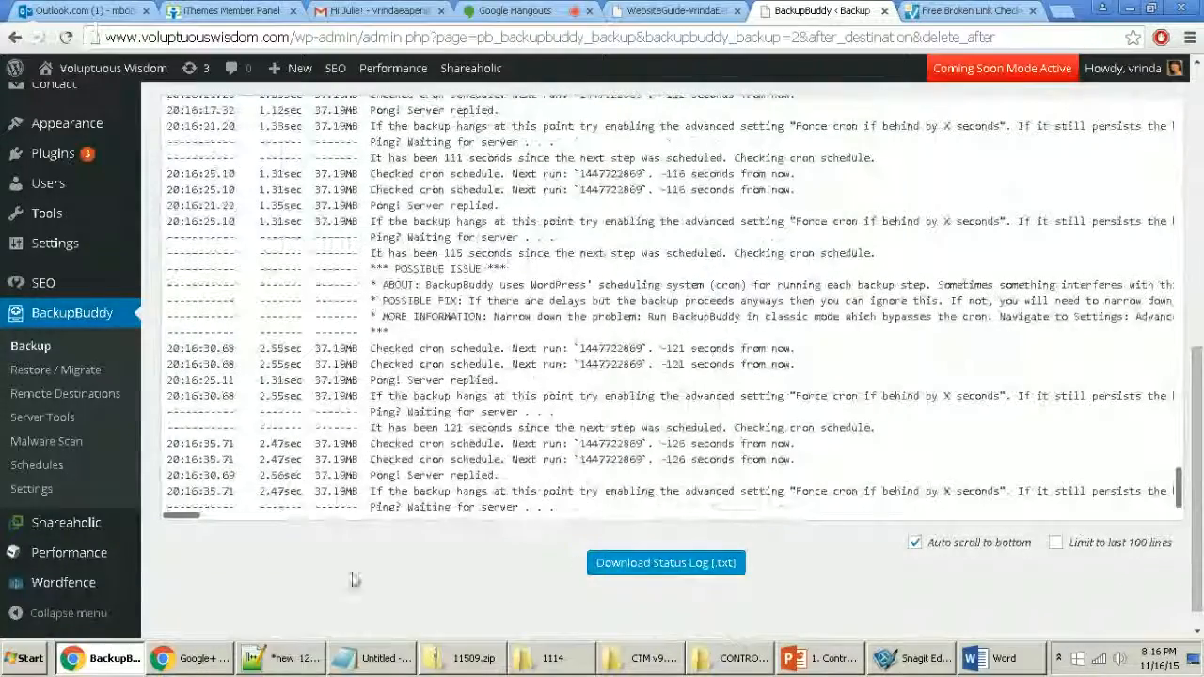
pyautogui.scroll(4, 344, 533)
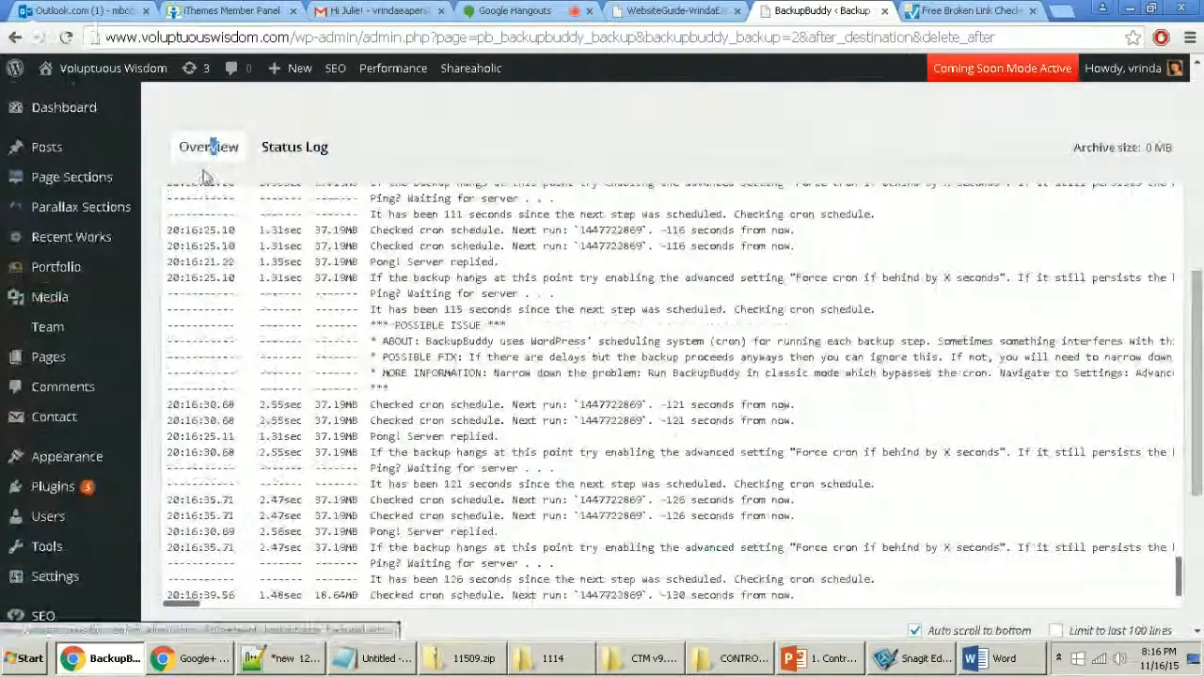
pyautogui.click(207, 150)
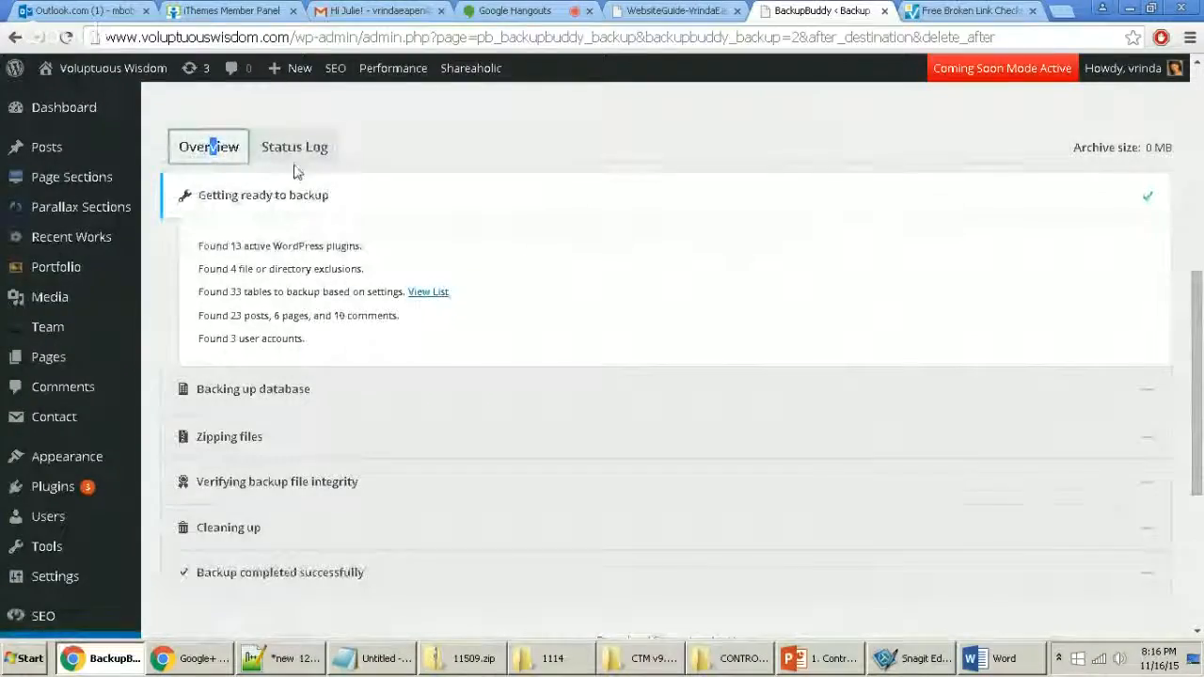
pyautogui.click(301, 143)
pyautogui.scroll(-3, 511, 363)
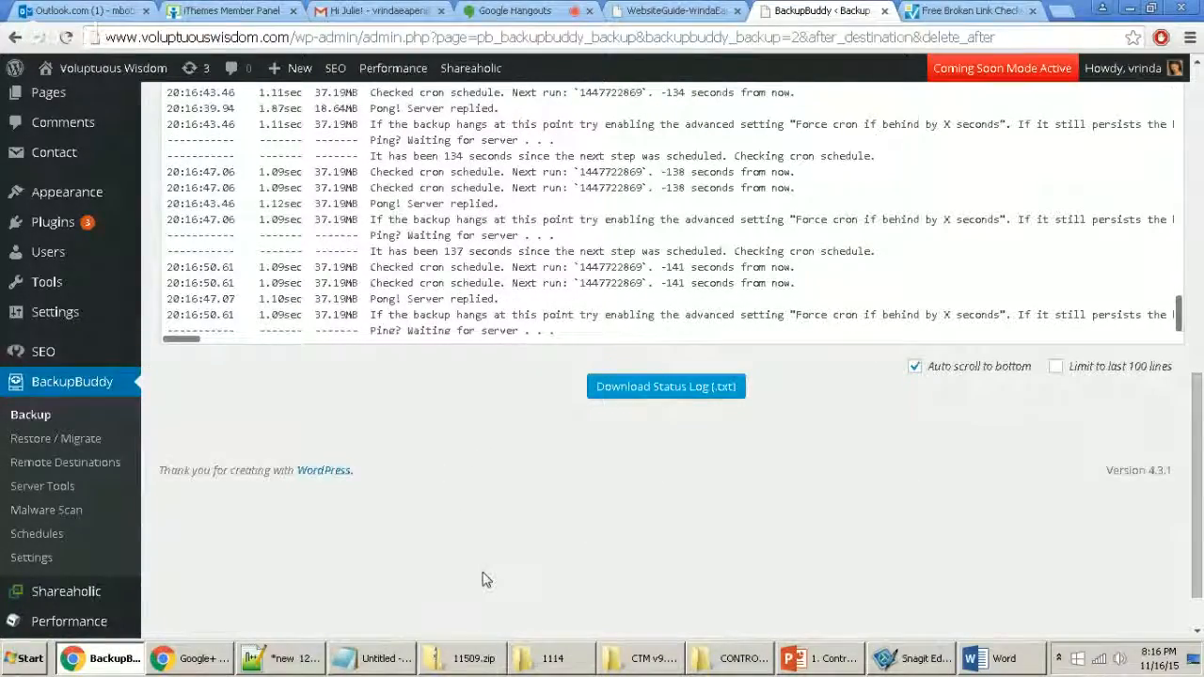
pyautogui.scroll(5, 482, 580)
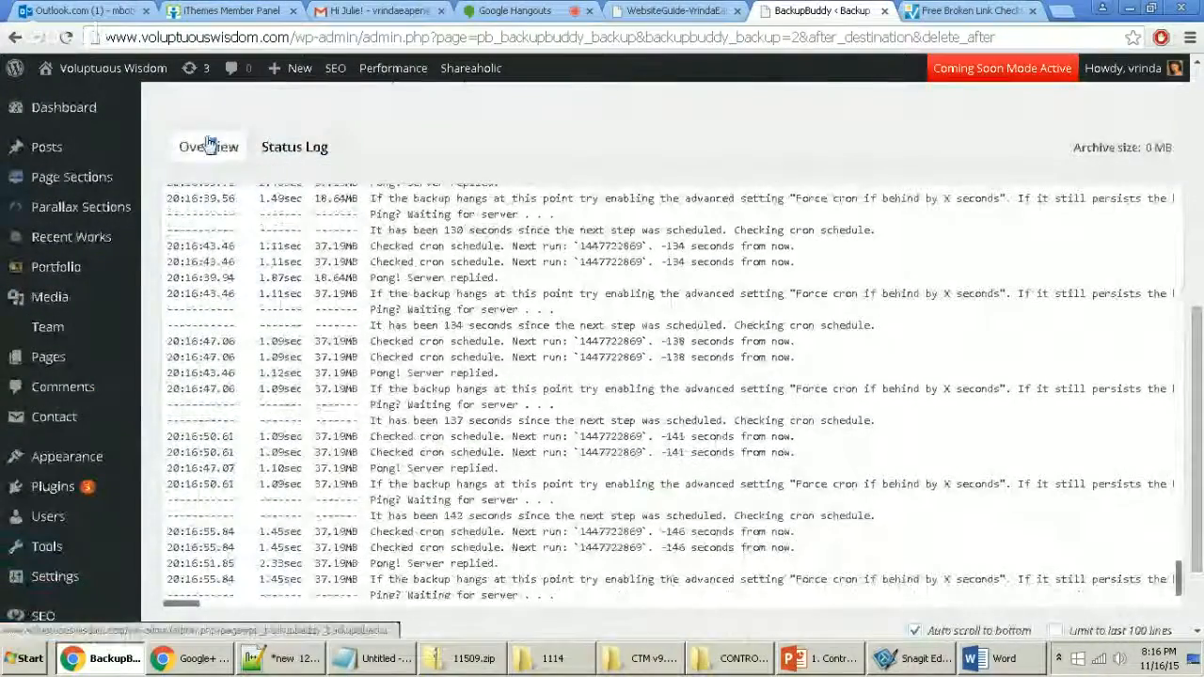
pyautogui.click(222, 159)
pyautogui.scroll(3, 554, 273)
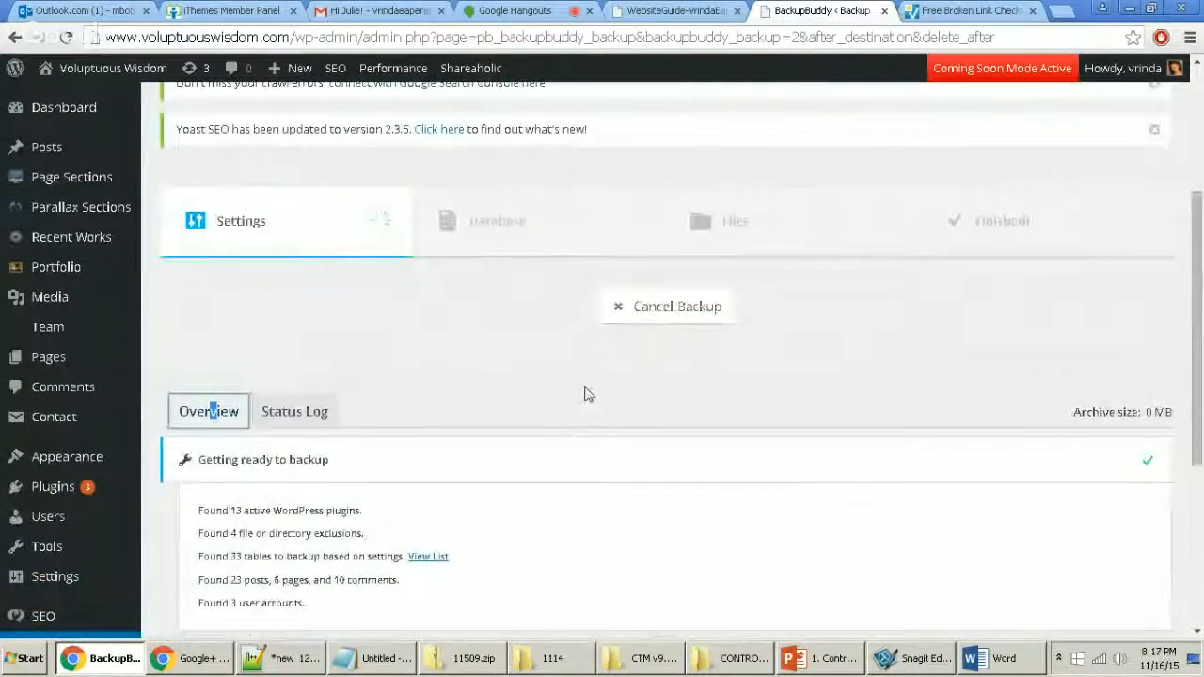
pyautogui.scroll(3, 550, 460)
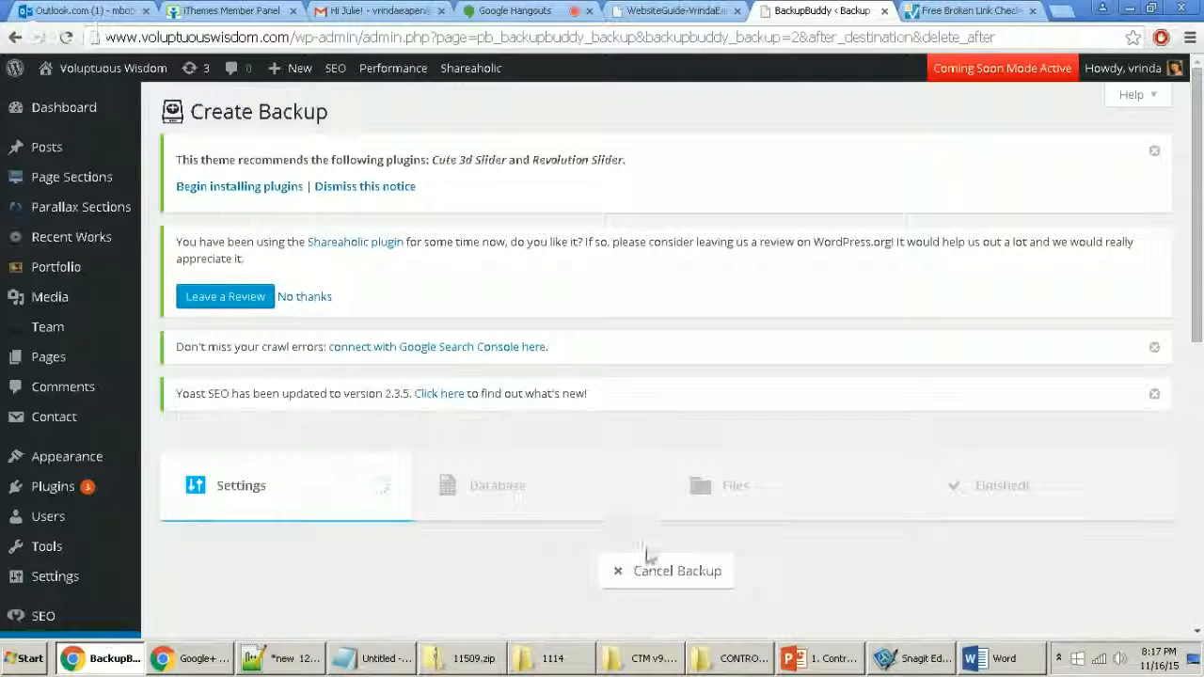
pyautogui.click(663, 571)
# Step: Cancel and restart the stalled backup, then follow its status log until the 2.60 MB database dump finishes
pyautogui.scroll(-5, 523, 414)
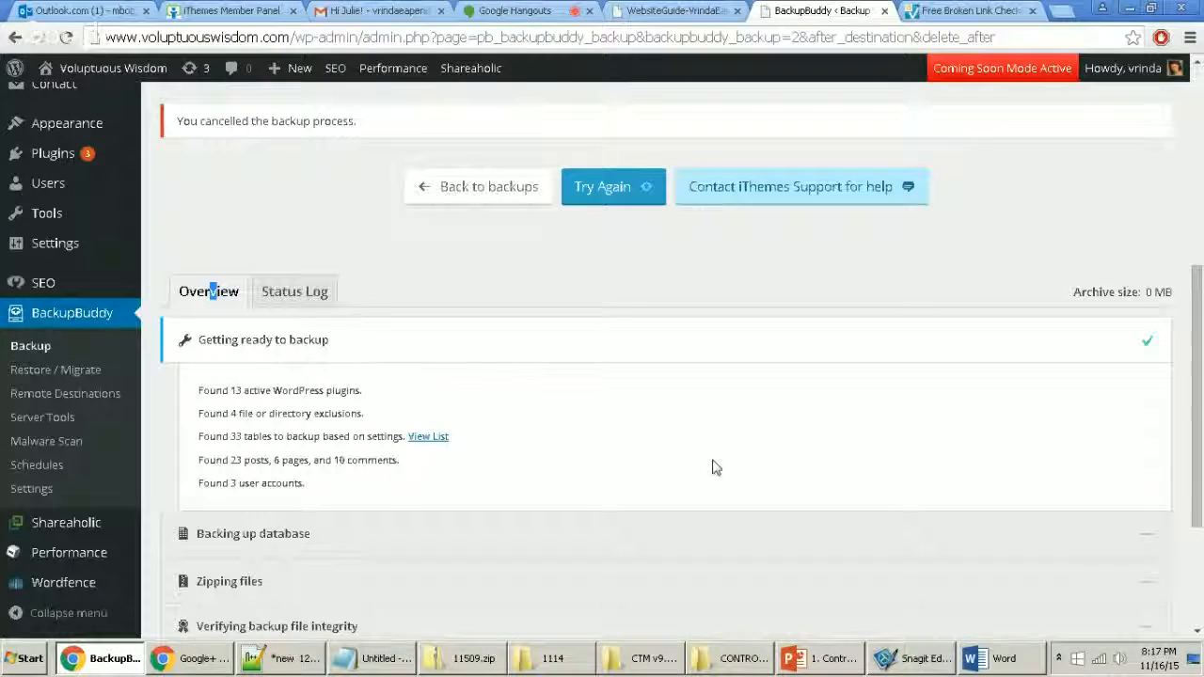
pyautogui.click(597, 186)
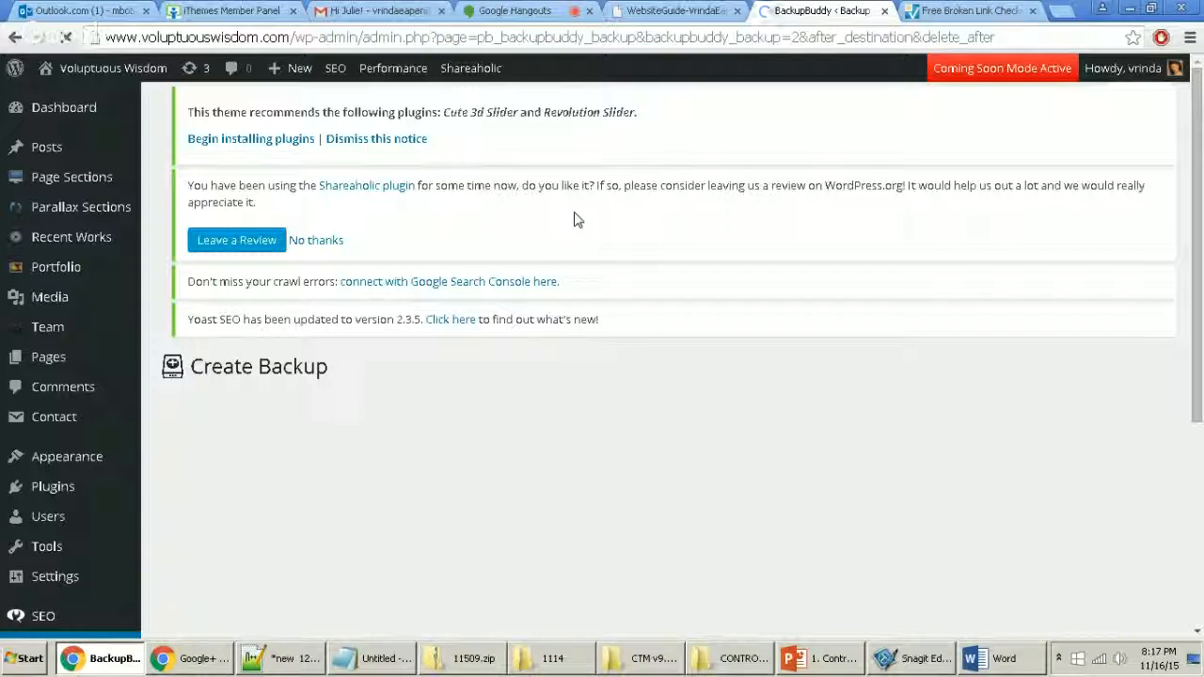
pyautogui.scroll(-2, 546, 288)
pyautogui.scroll(2, 547, 289)
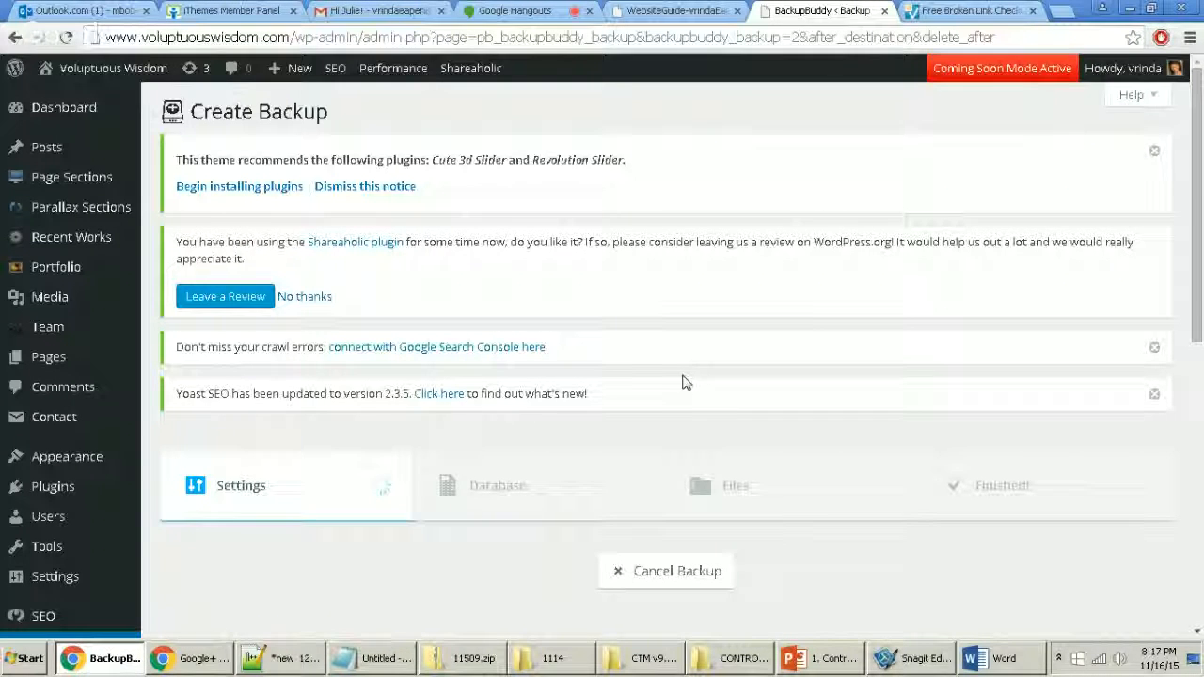
pyautogui.scroll(-2, 684, 383)
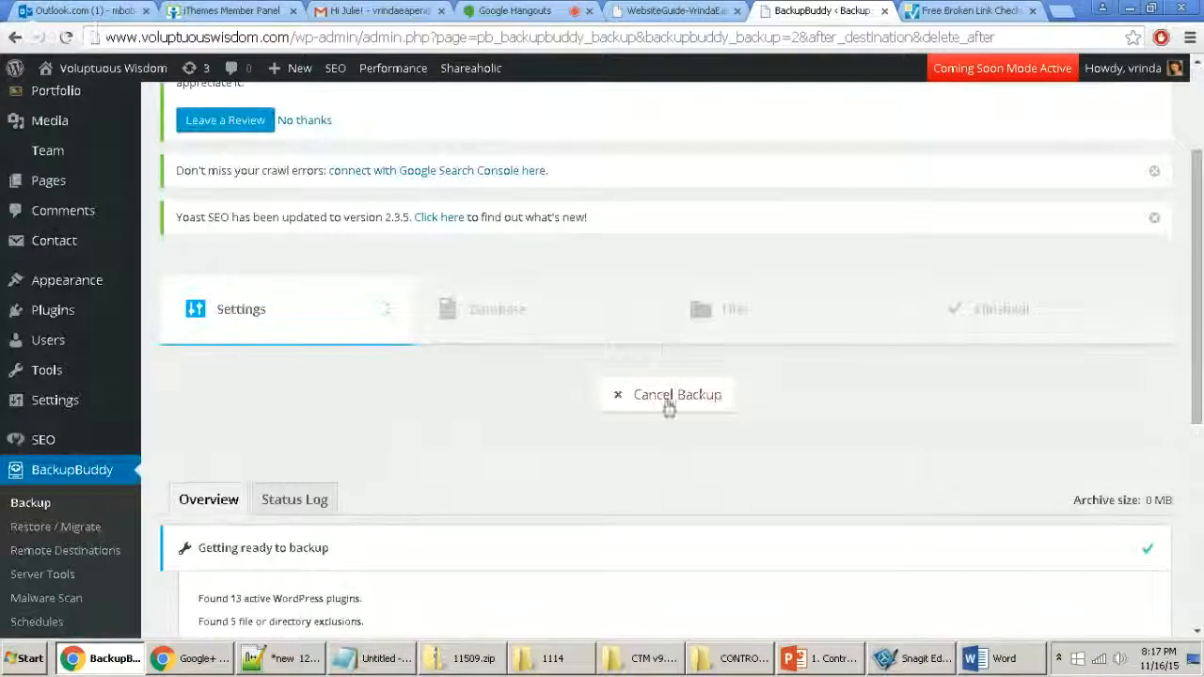
pyautogui.click(310, 511)
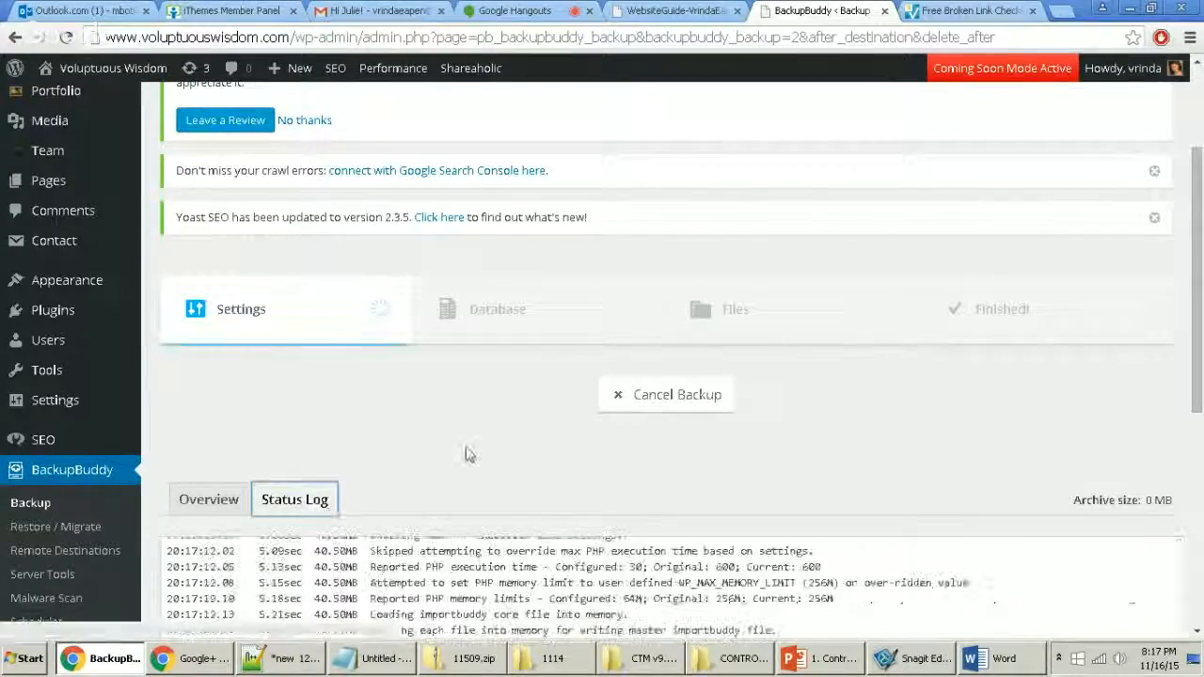
pyautogui.scroll(-2, 501, 431)
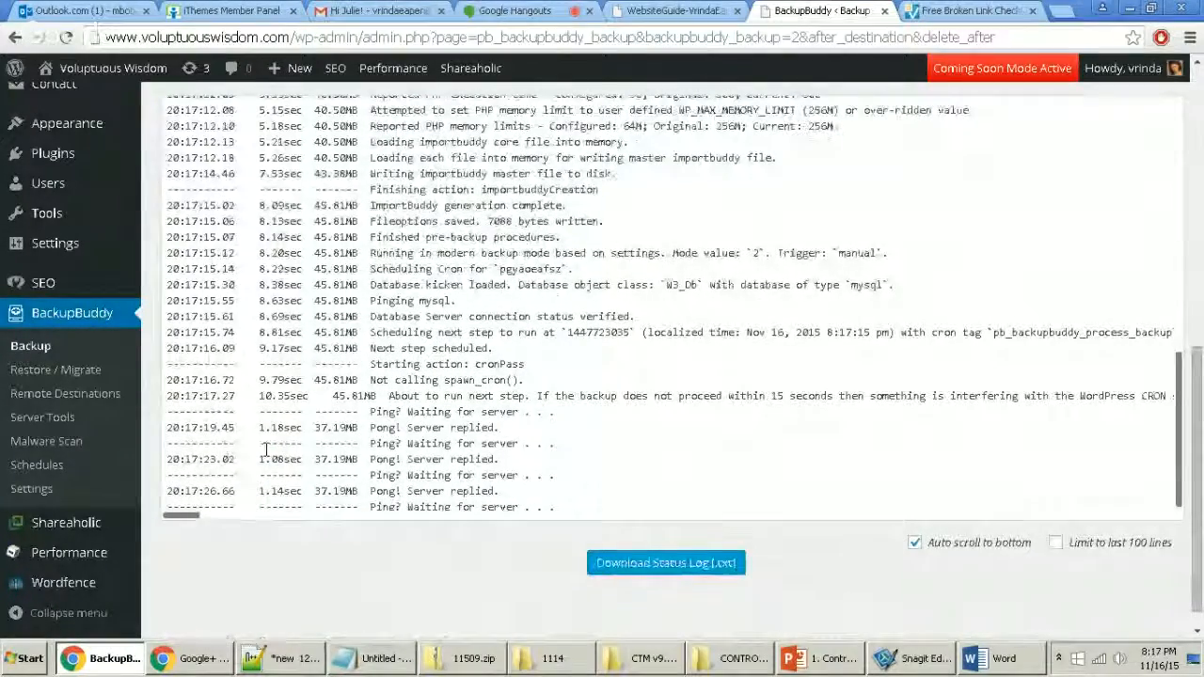
pyautogui.scroll(1, 421, 364)
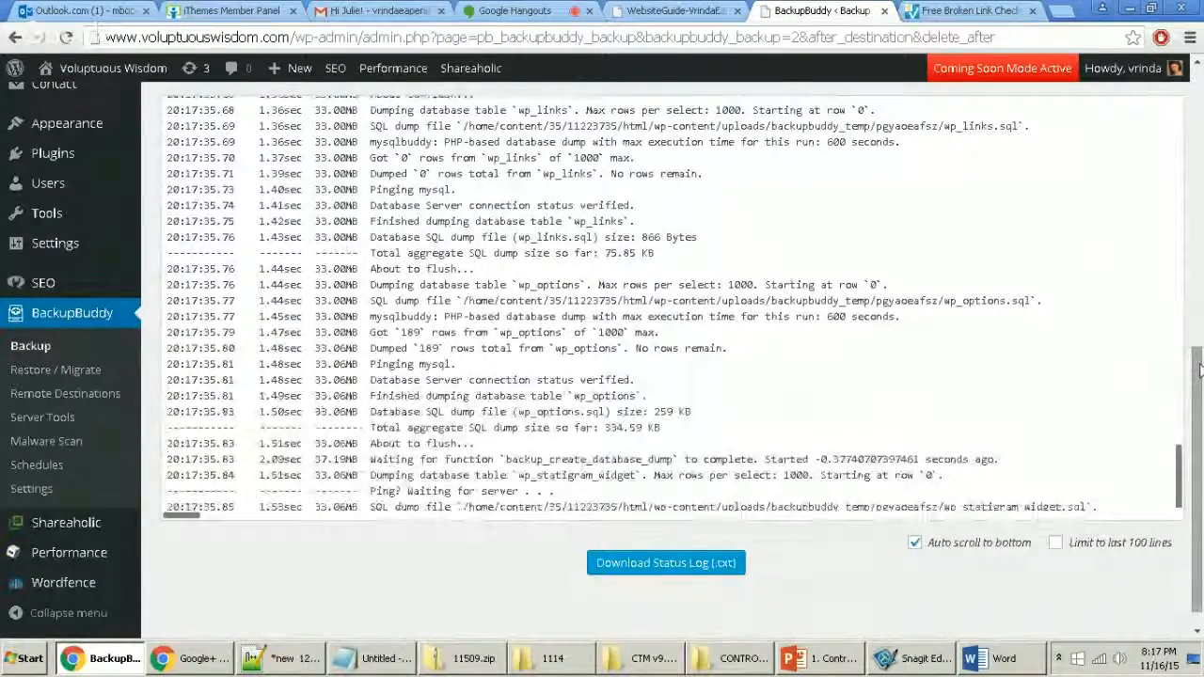
pyautogui.moveTo(1199, 362); pyautogui.dragTo(1199, 307)
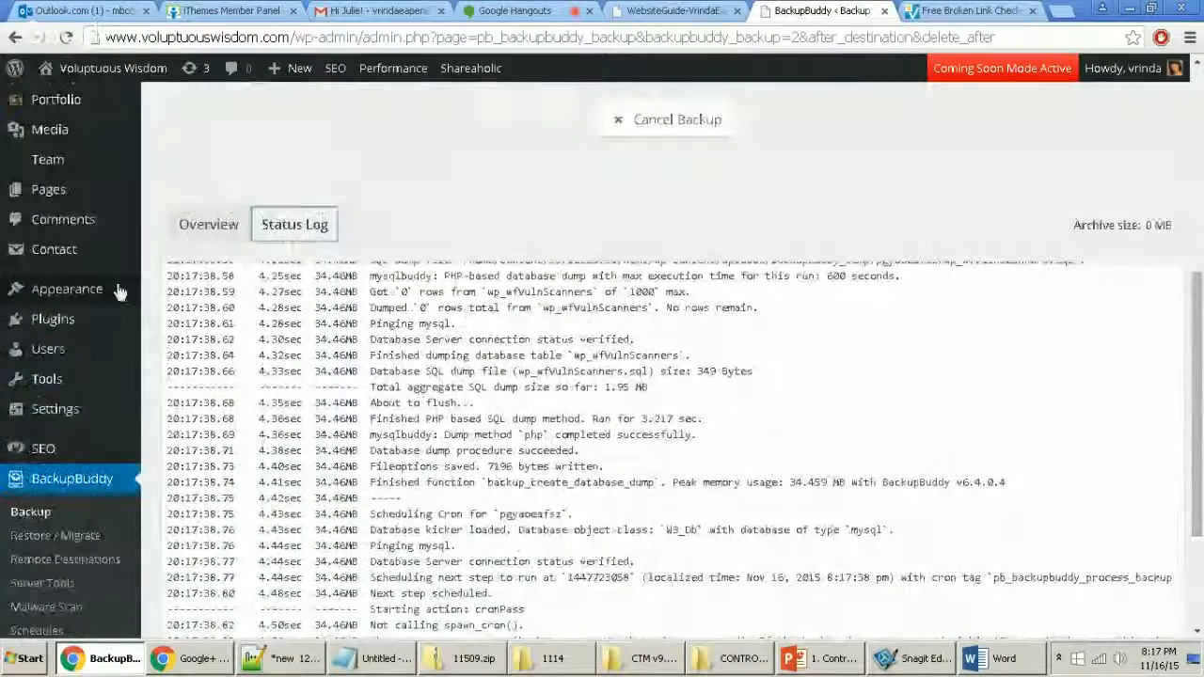
pyautogui.click(209, 223)
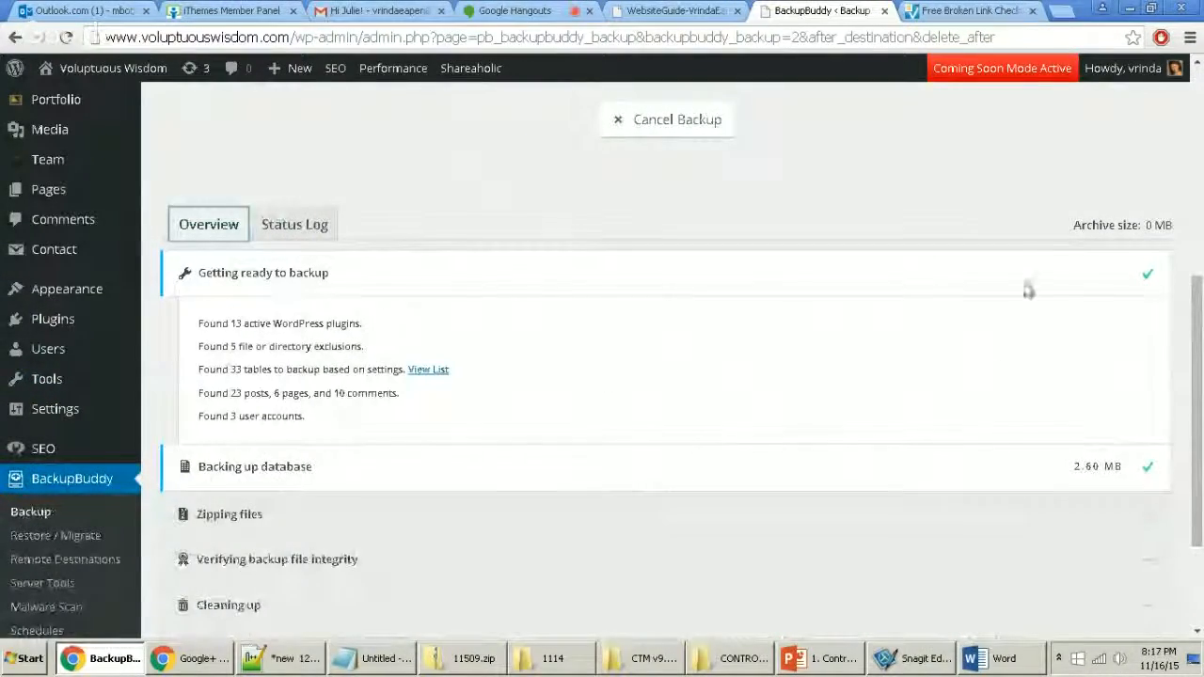
# Step: Wait for the complete backup to succeed with a 2.80 MB database dump and 63.73 MB archive
pyautogui.moveTo(1199, 299); pyautogui.dragTo(1200, 353)
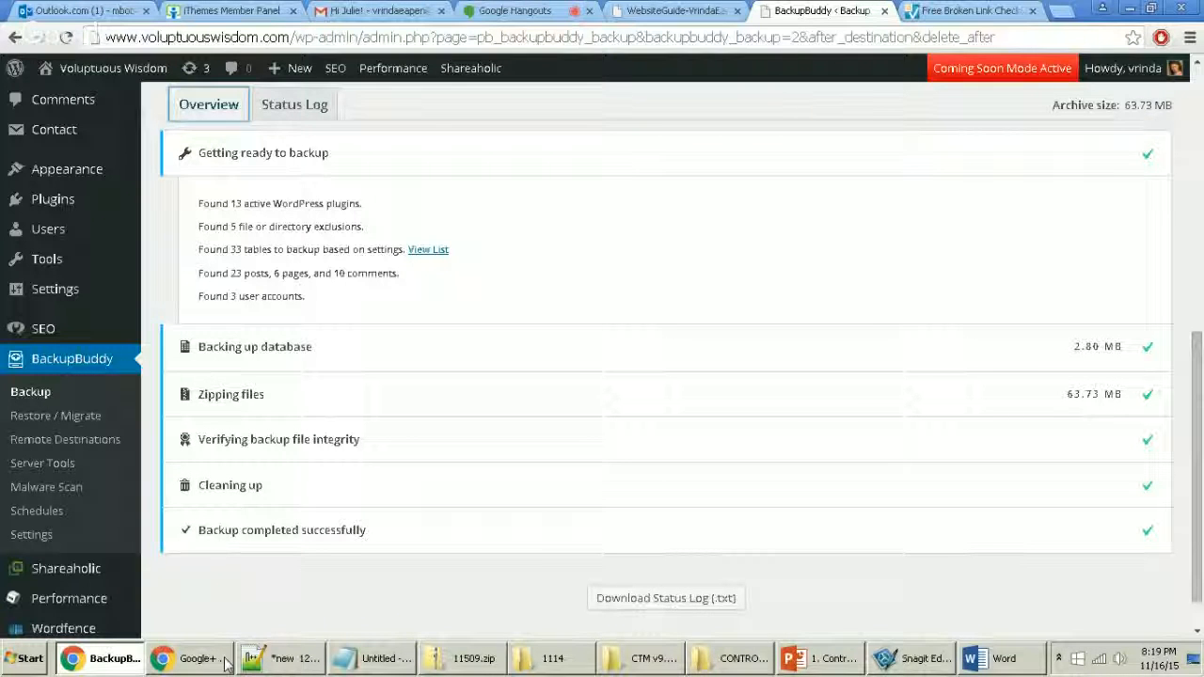
pyautogui.click(282, 658)
# Step: Write 'Update priority' followed by '- wordpress', '- themes' and '- plugins' lines in the notes
pyautogui.write('Update prio')
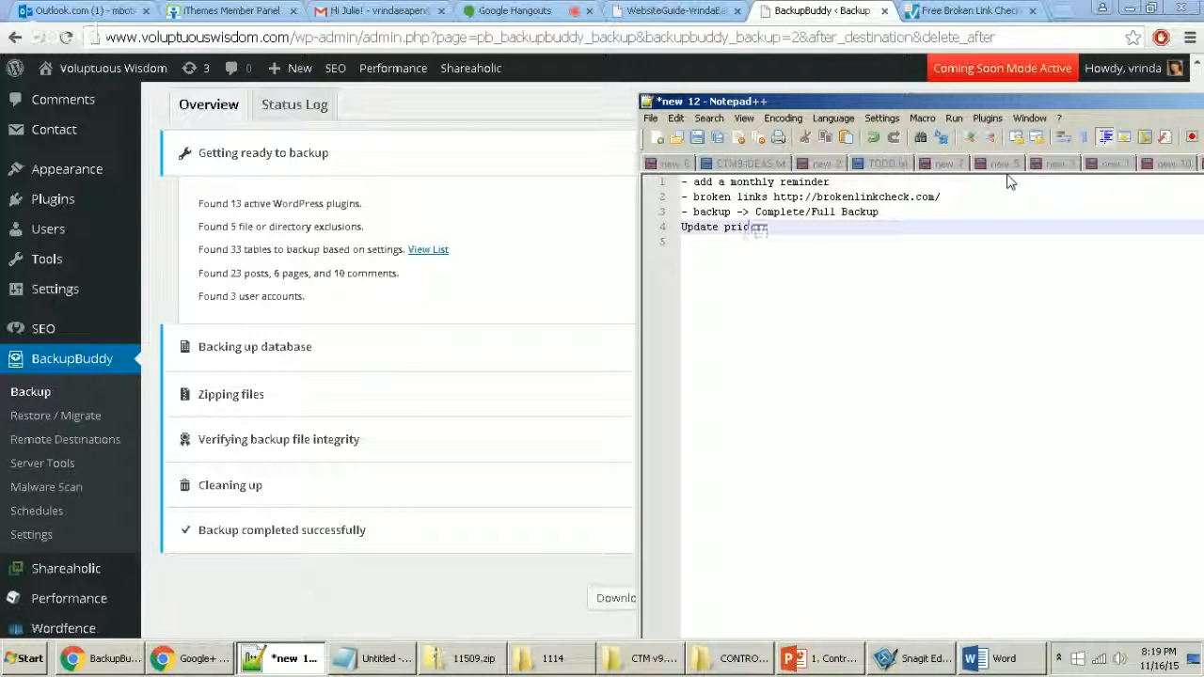
pyautogui.write('rity')
pyautogui.press('Return')
pyautogui.write('- wordpr')
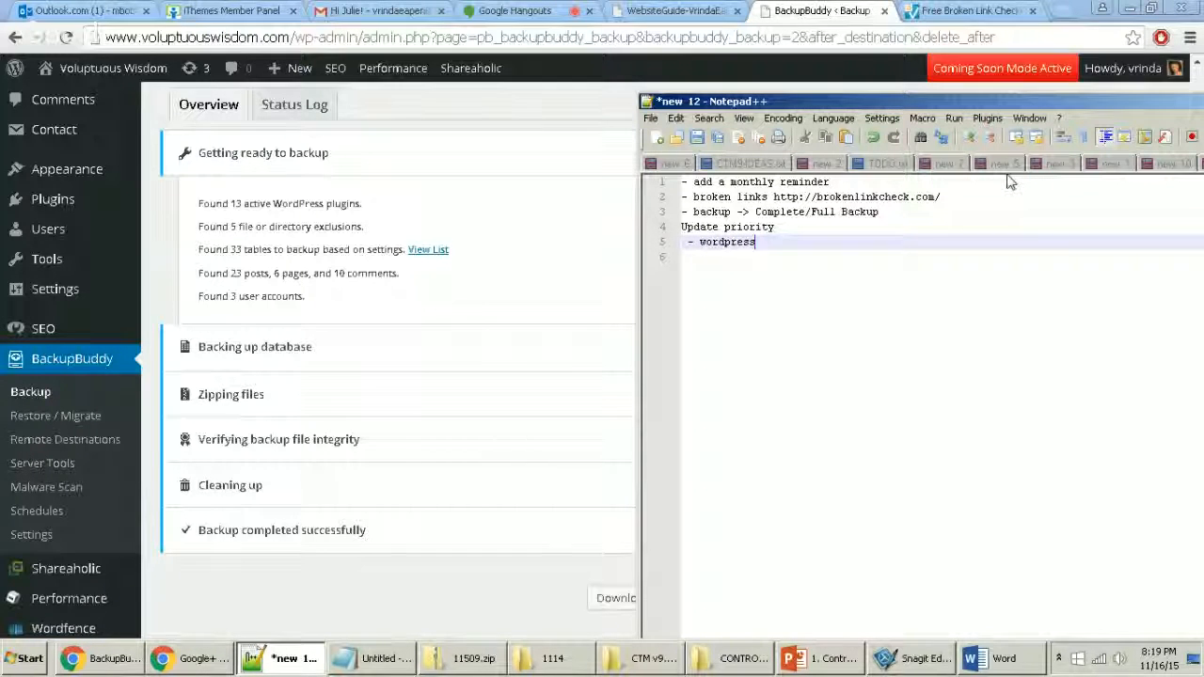
pyautogui.write('ess')
pyautogui.press('Return')
pyautogui.write('- themes')
pyautogui.press('Return')
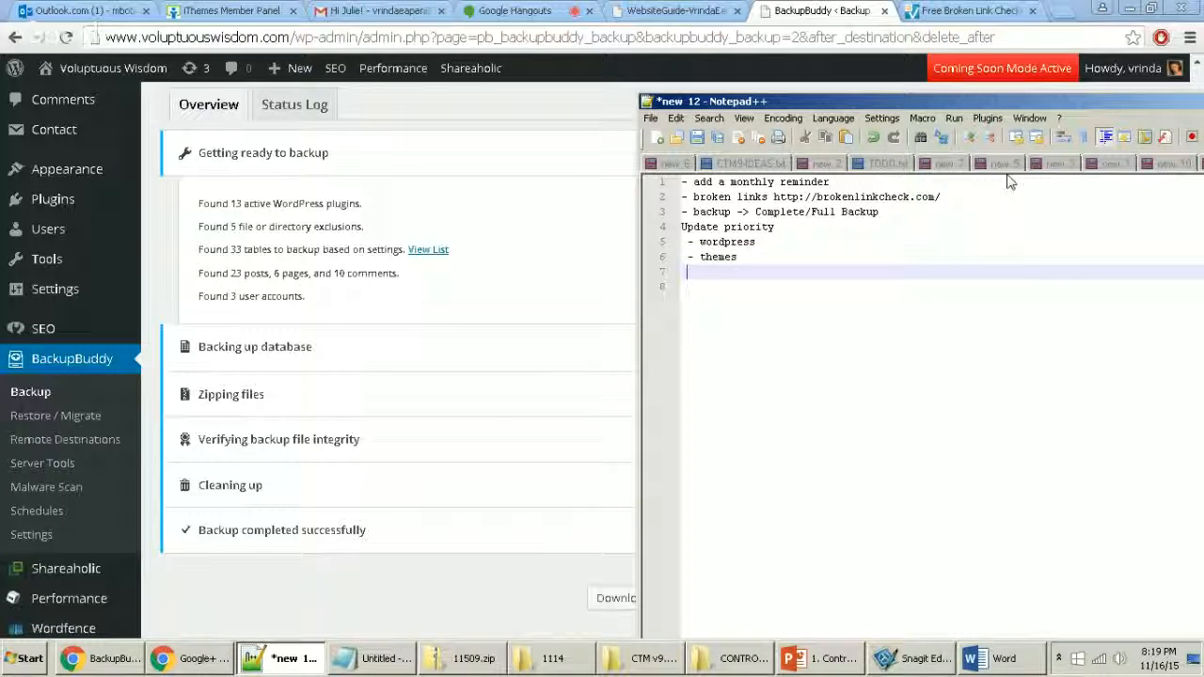
pyautogui.write('- plugins')
pyautogui.press('Return')
pyautogui.press('Return')
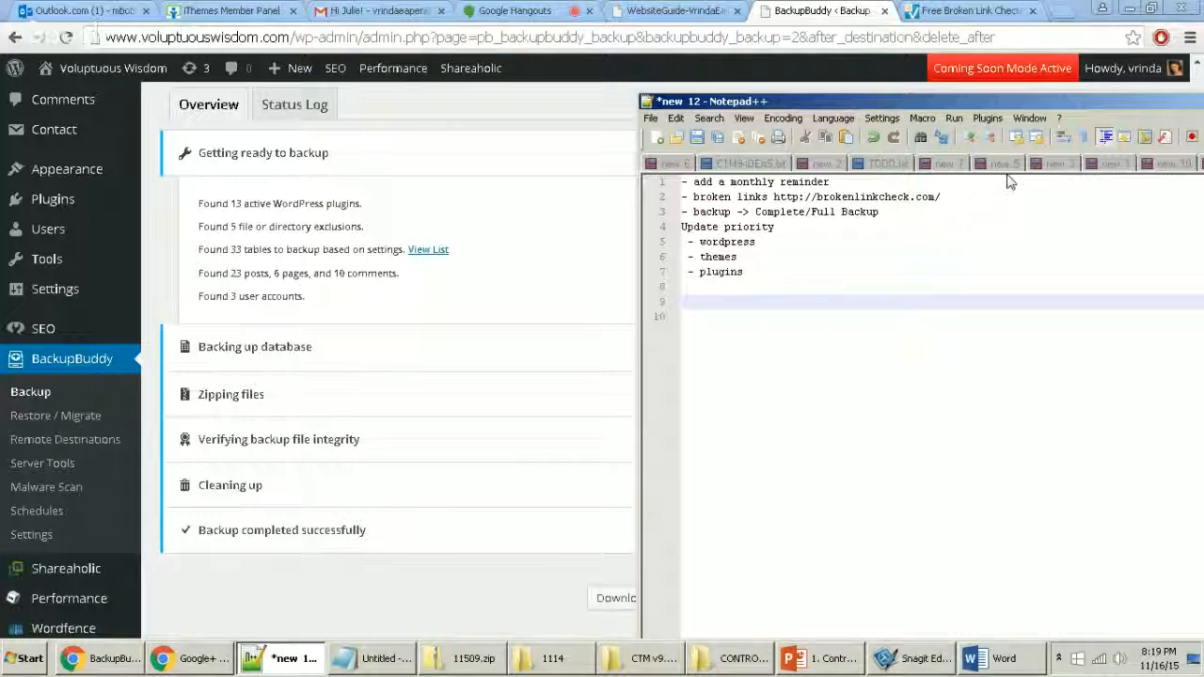
pyautogui.click(420, 600)
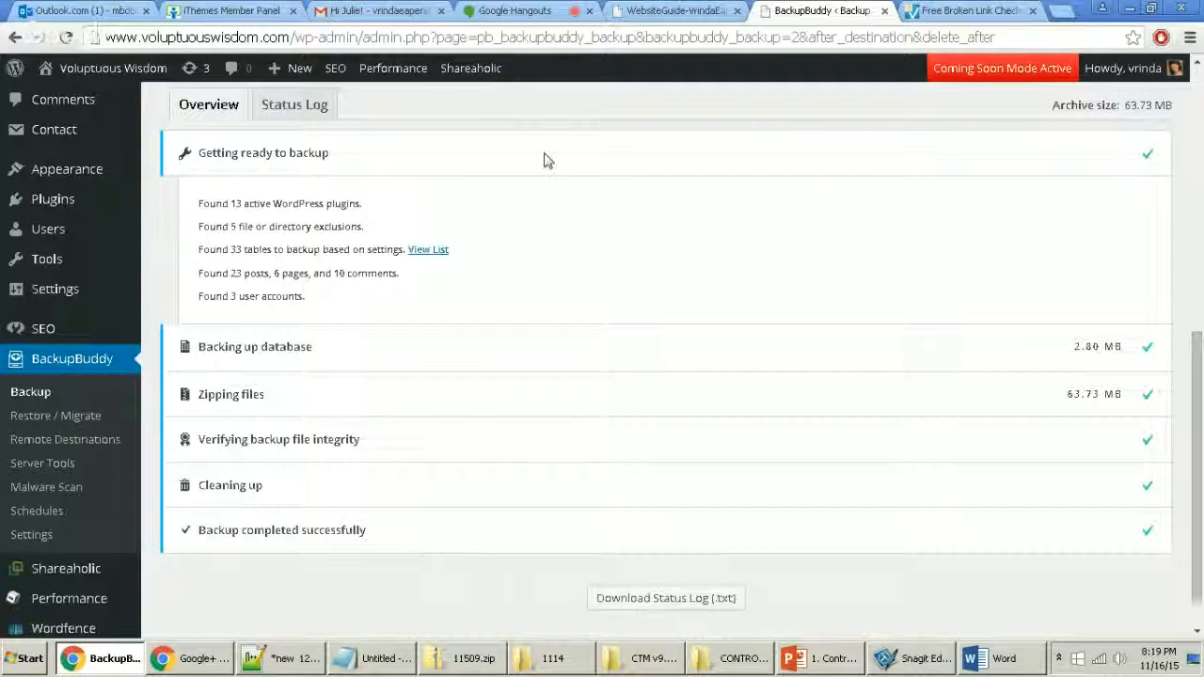
# Step: Send the 63.73 MB backup offsite to the My Stash (v2) destination and return to the backups list
pyautogui.scroll(-1, 546, 153)
pyautogui.scroll(3, 548, 152)
pyautogui.scroll(2, 616, 372)
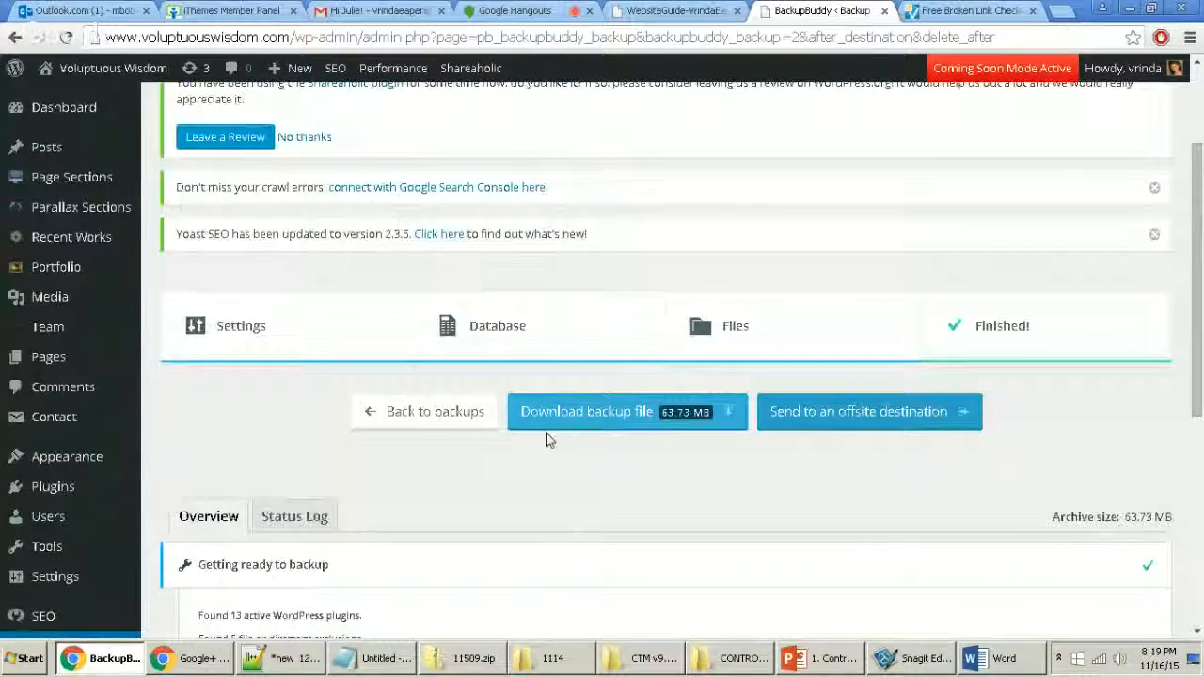
pyautogui.scroll(2, 550, 438)
pyautogui.scroll(-6, 527, 438)
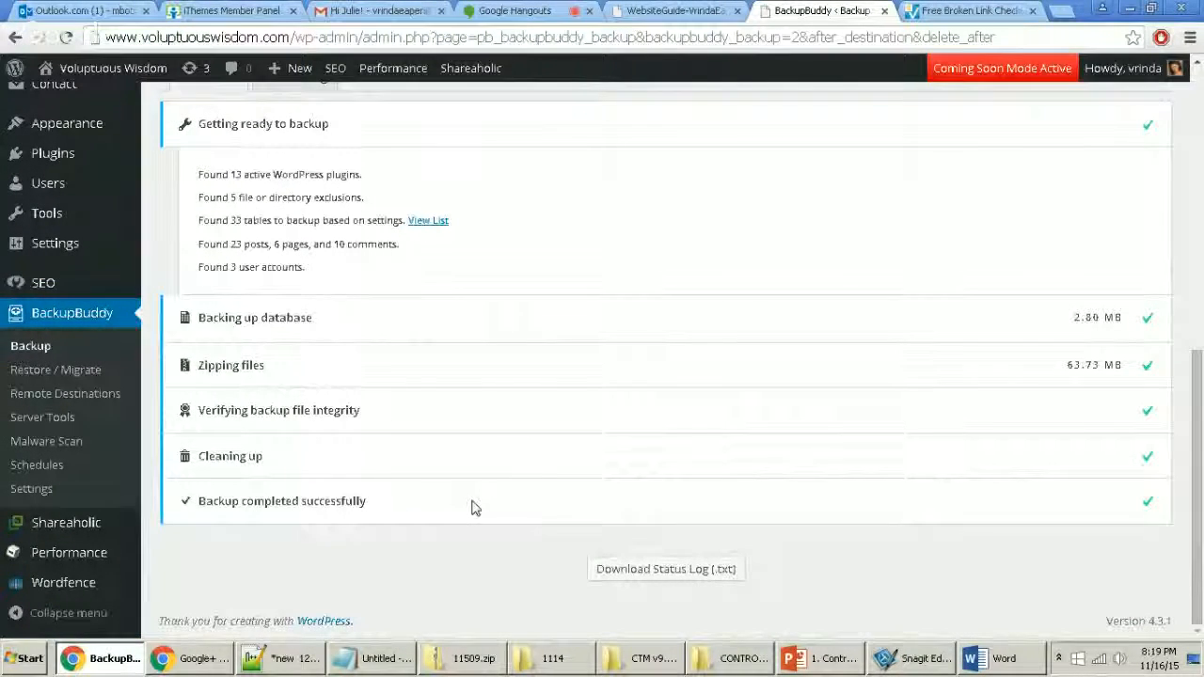
pyautogui.scroll(3, 449, 376)
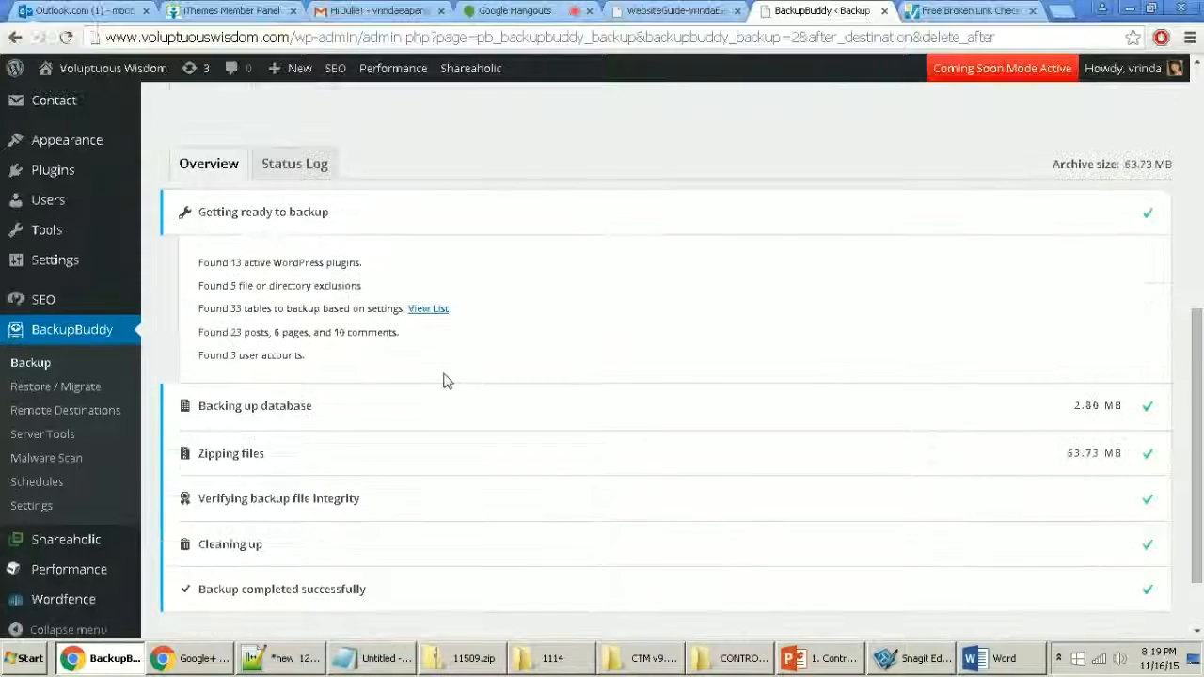
pyautogui.scroll(3, 467, 423)
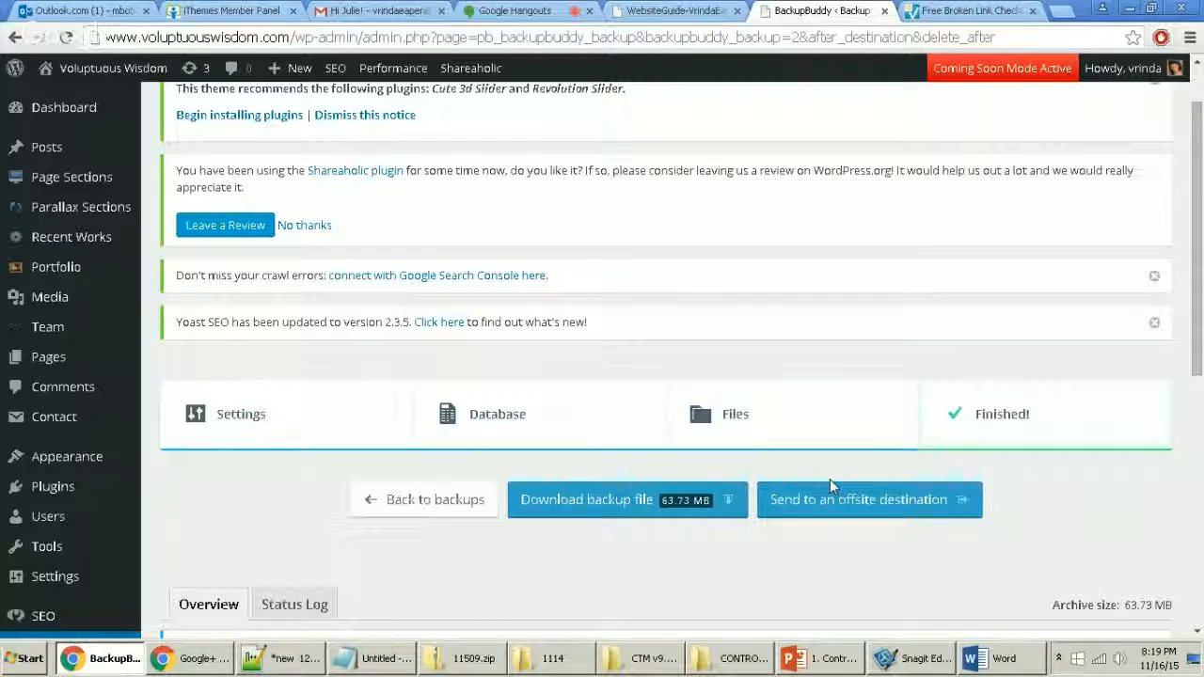
pyautogui.click(831, 505)
pyautogui.scroll(-1, 715, 518)
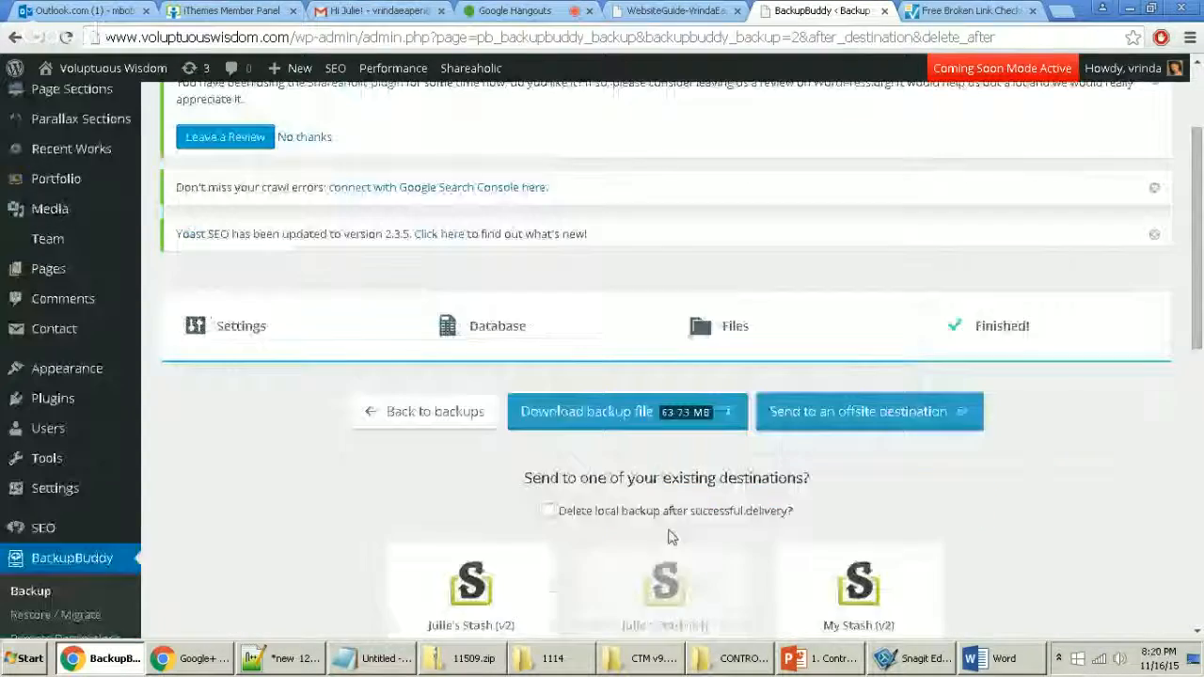
pyautogui.scroll(-2, 763, 497)
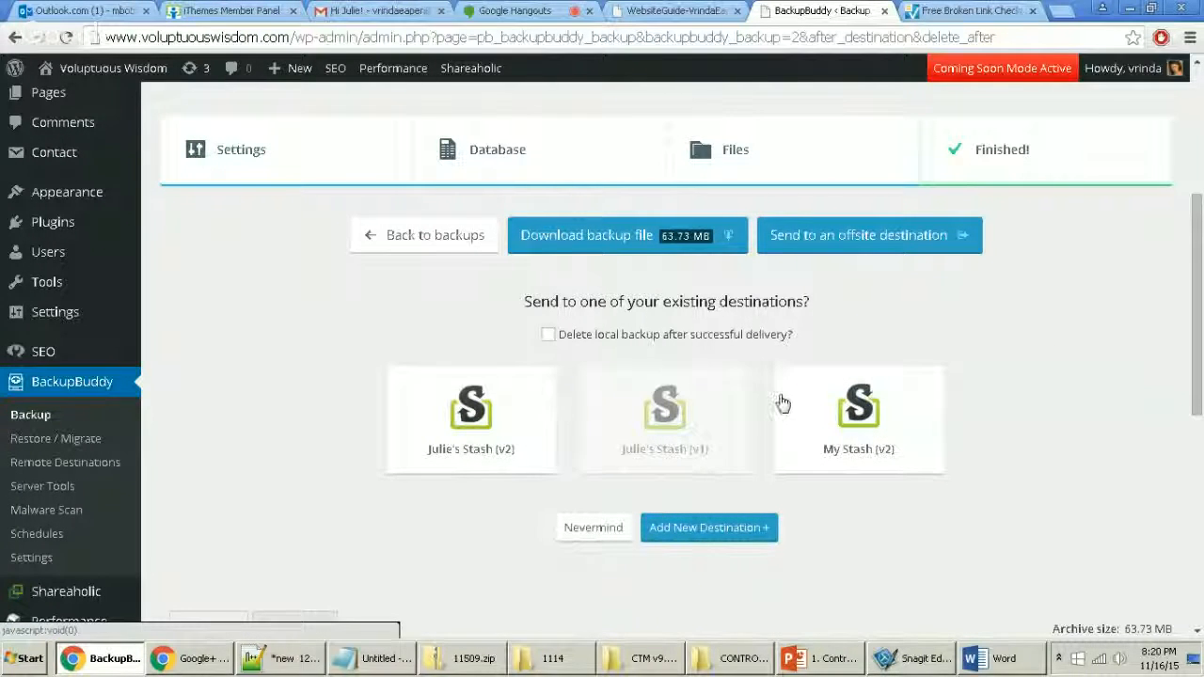
pyautogui.click(831, 418)
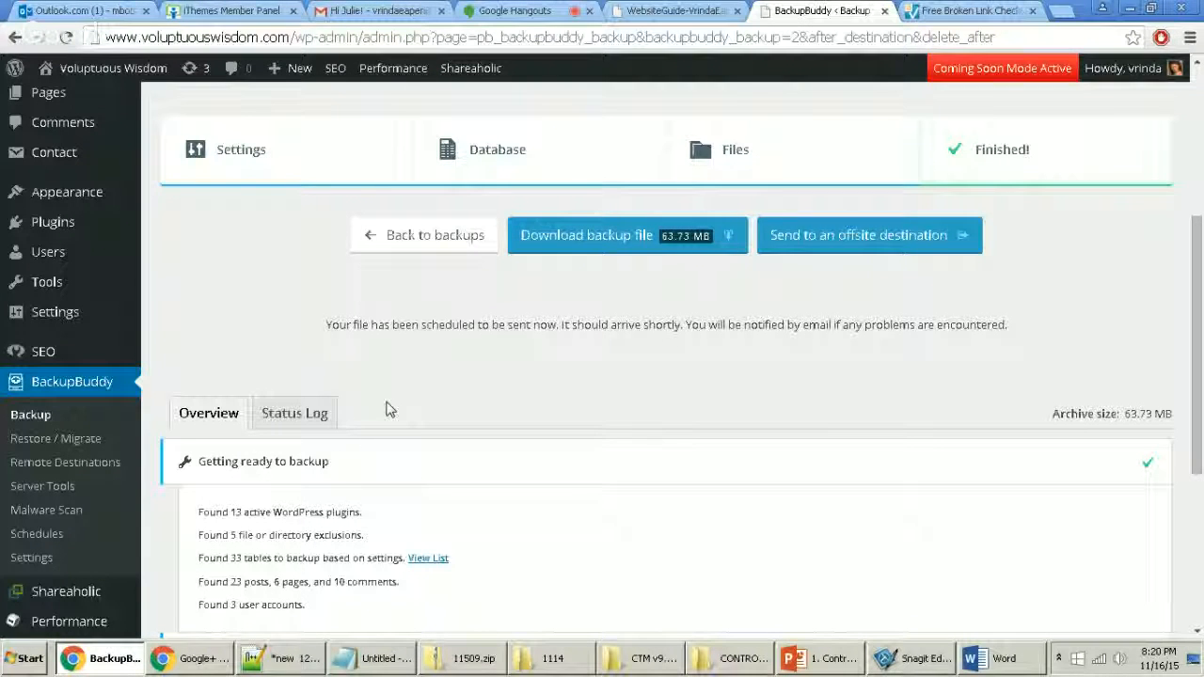
pyautogui.click(36, 416)
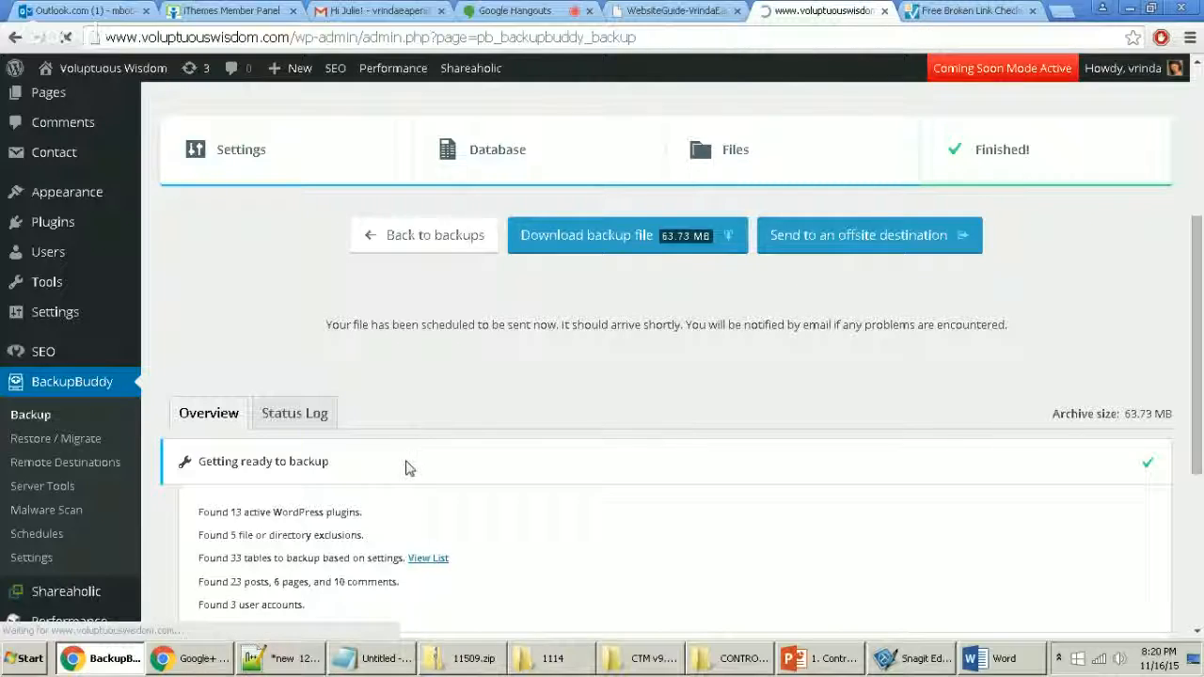
# Step: Review the Local Backups list for the new complete backup and capture it with Snagit
pyautogui.scroll(-8, 729, 411)
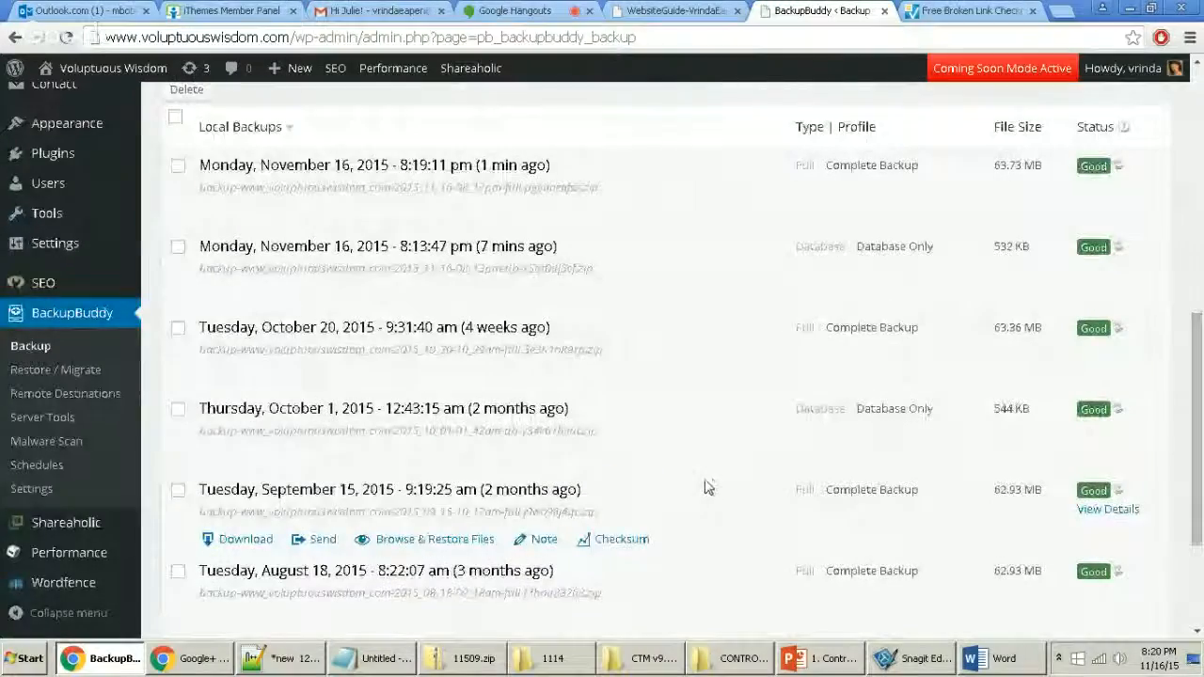
pyautogui.scroll(4, 705, 487)
pyautogui.scroll(-1, 705, 487)
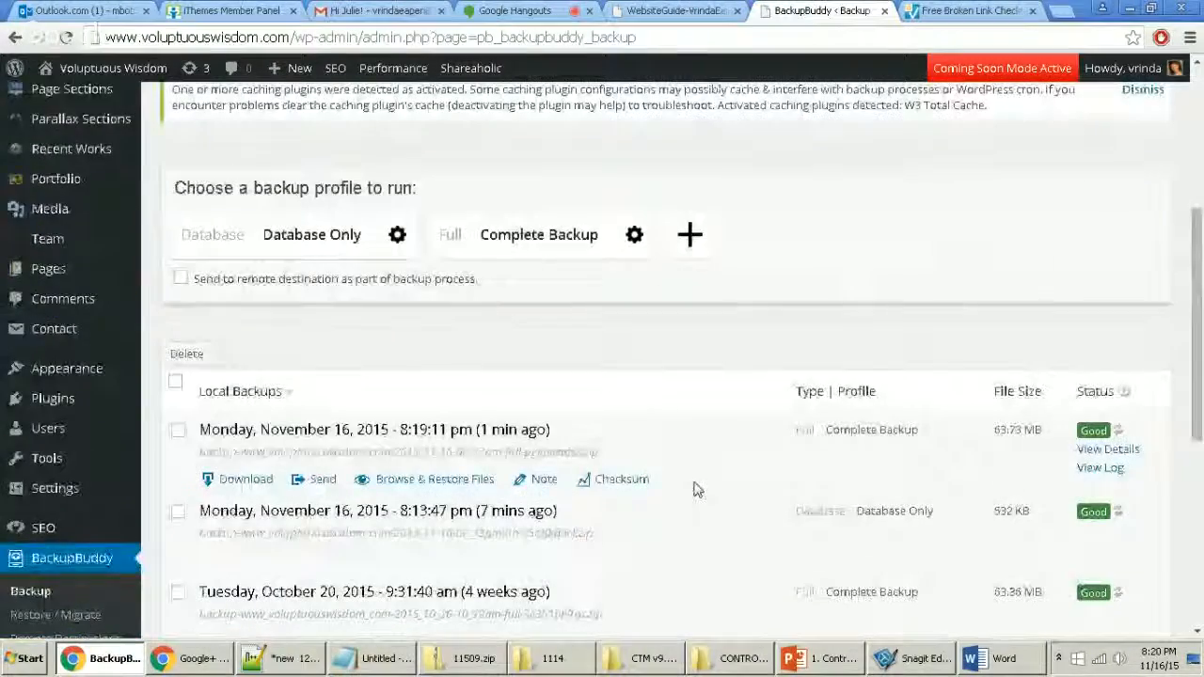
pyautogui.press('Print')
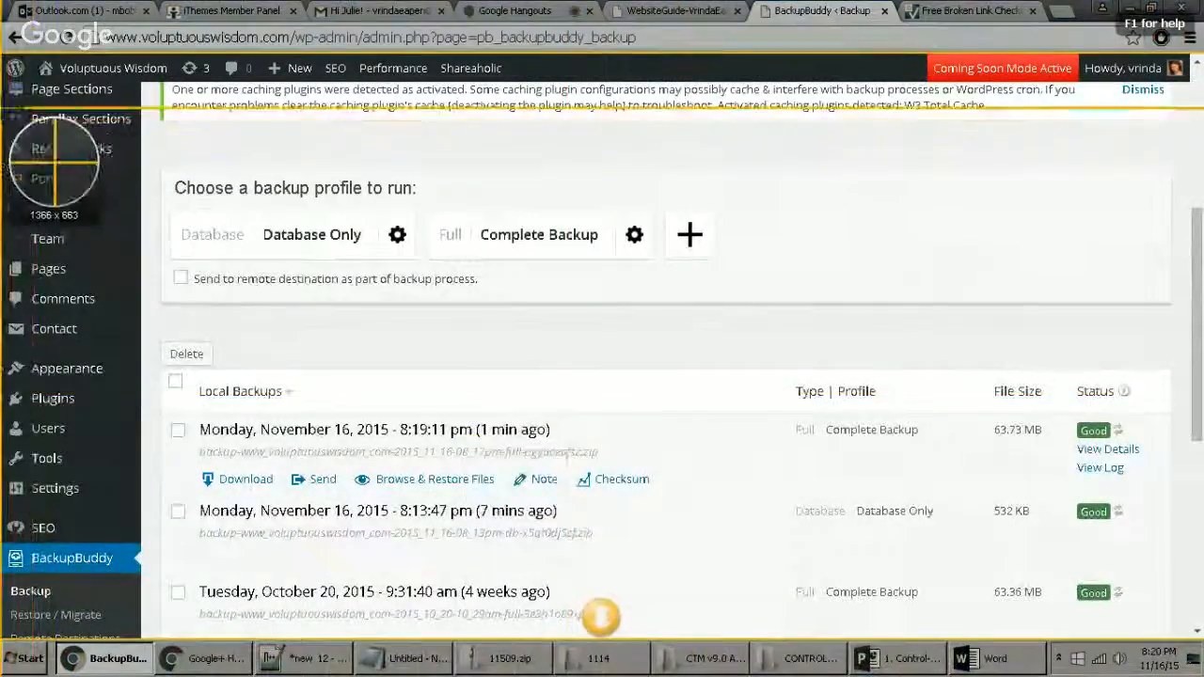
pyautogui.moveTo(1, 102); pyautogui.dragTo(858, 552)
pyautogui.moveTo(910, 495); pyautogui.dragTo(1203, 610)
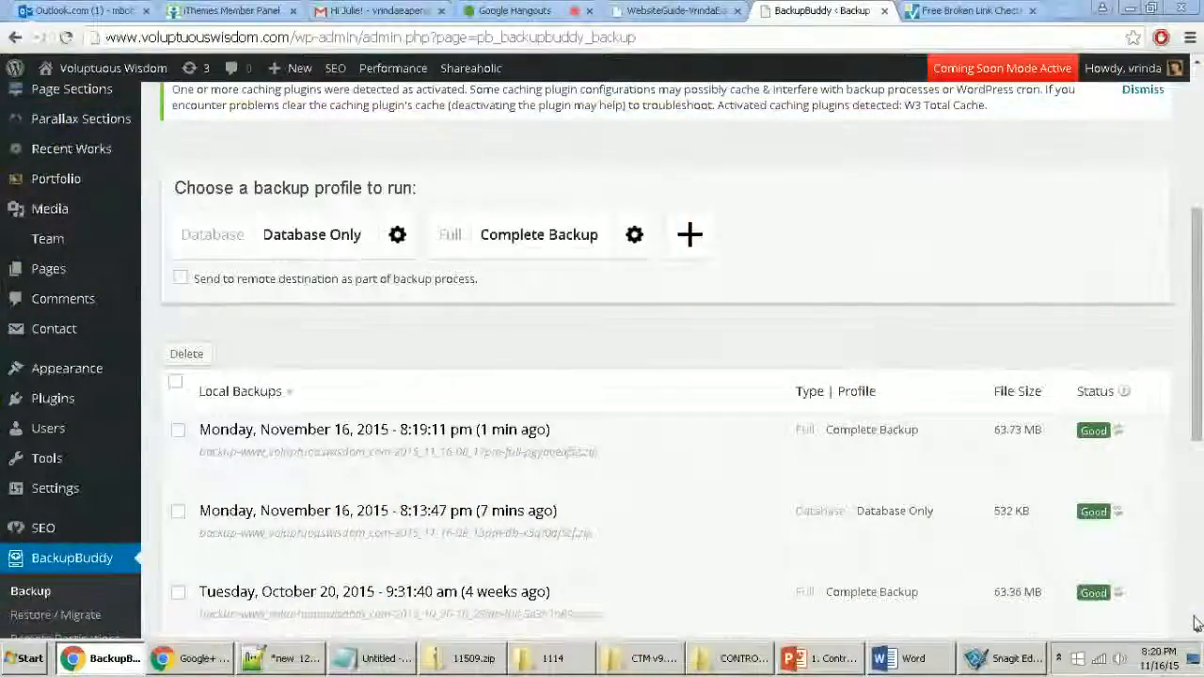
pyautogui.hotkey('alt', 'Tab')
pyautogui.scroll(-1, 768, 468)
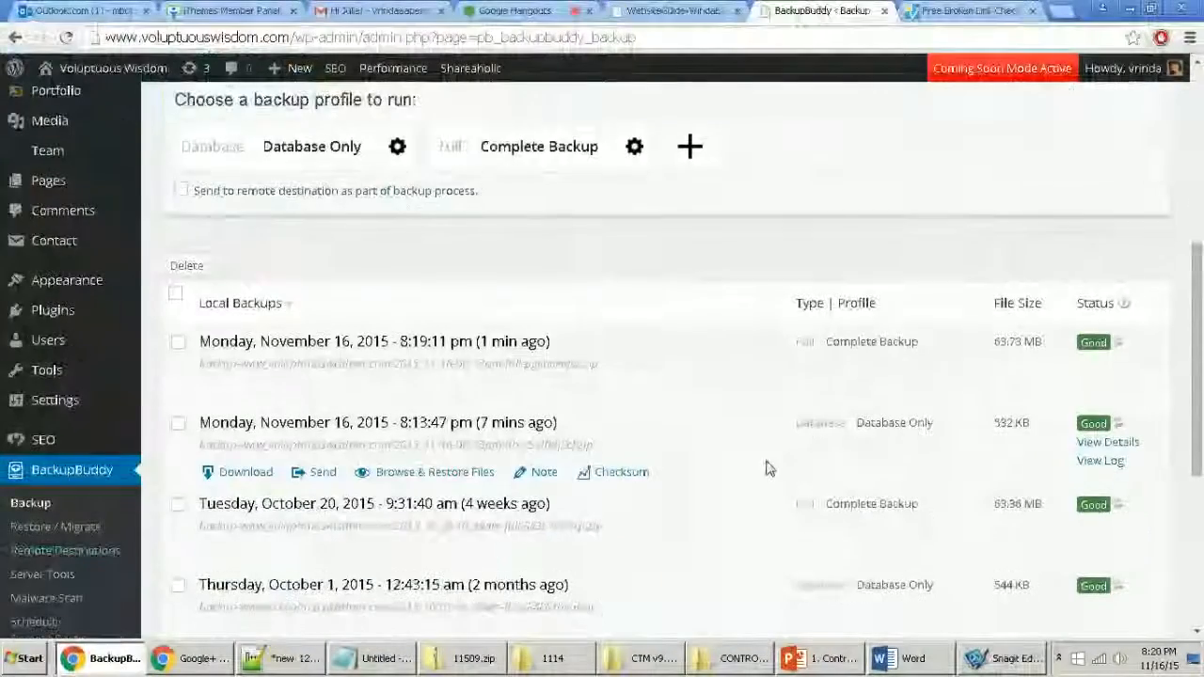
pyautogui.scroll(-2, 674, 439)
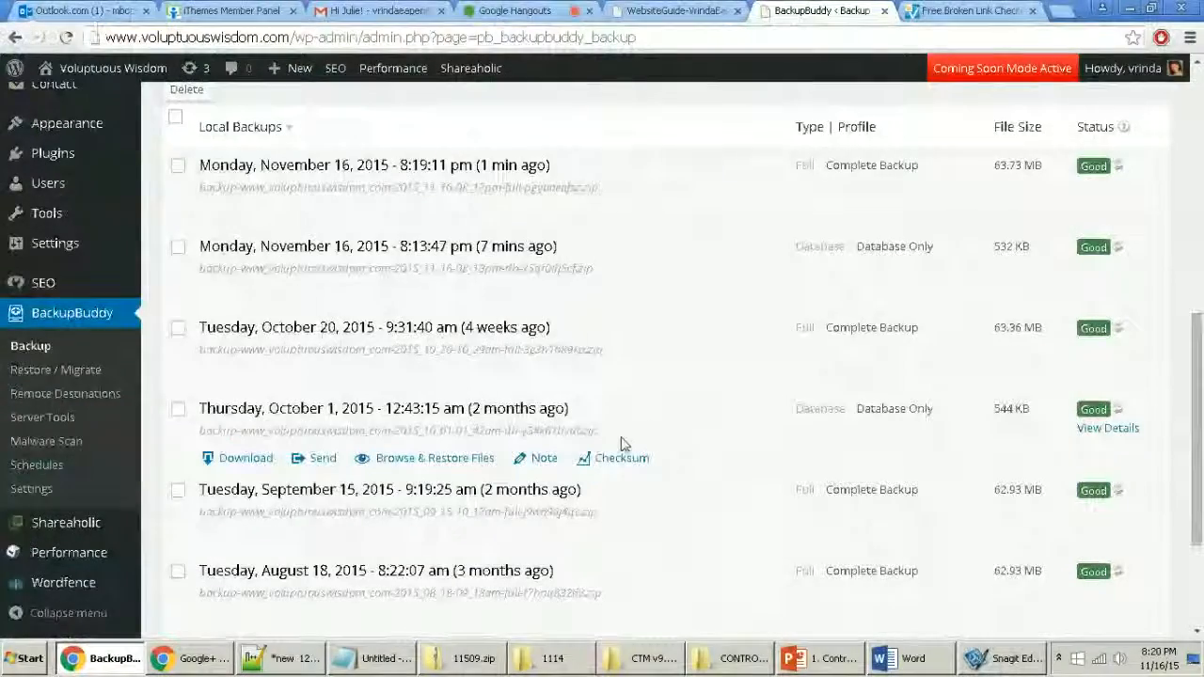
pyautogui.scroll(-2, 621, 443)
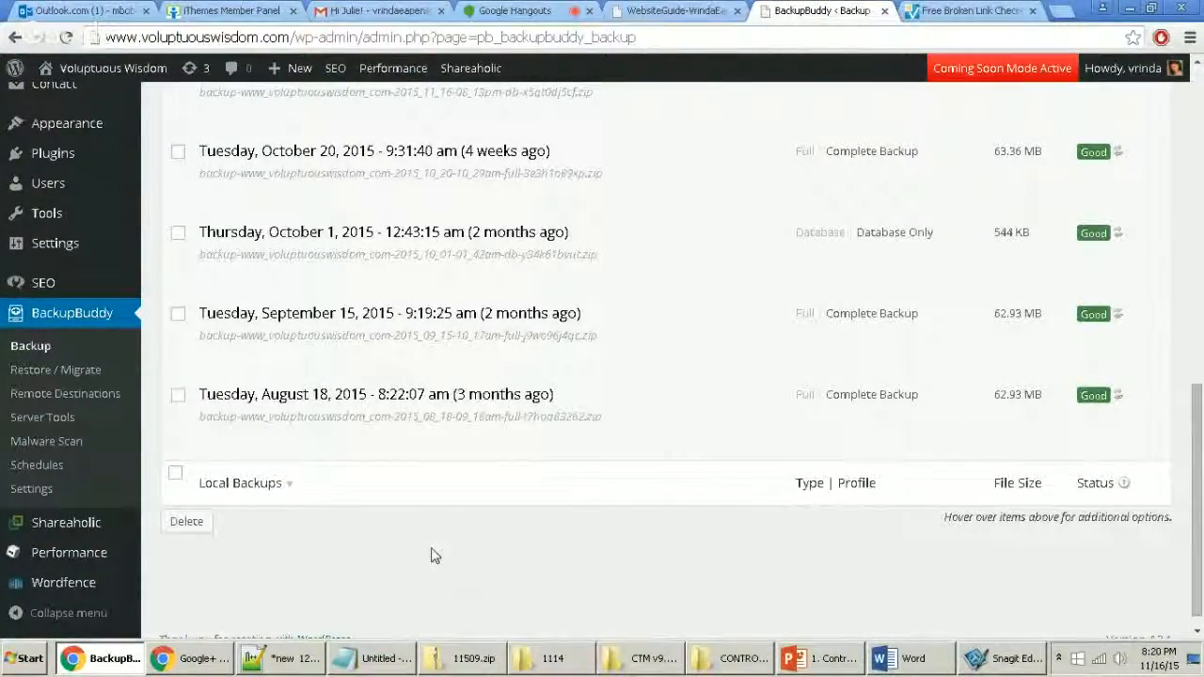
pyautogui.scroll(2, 428, 565)
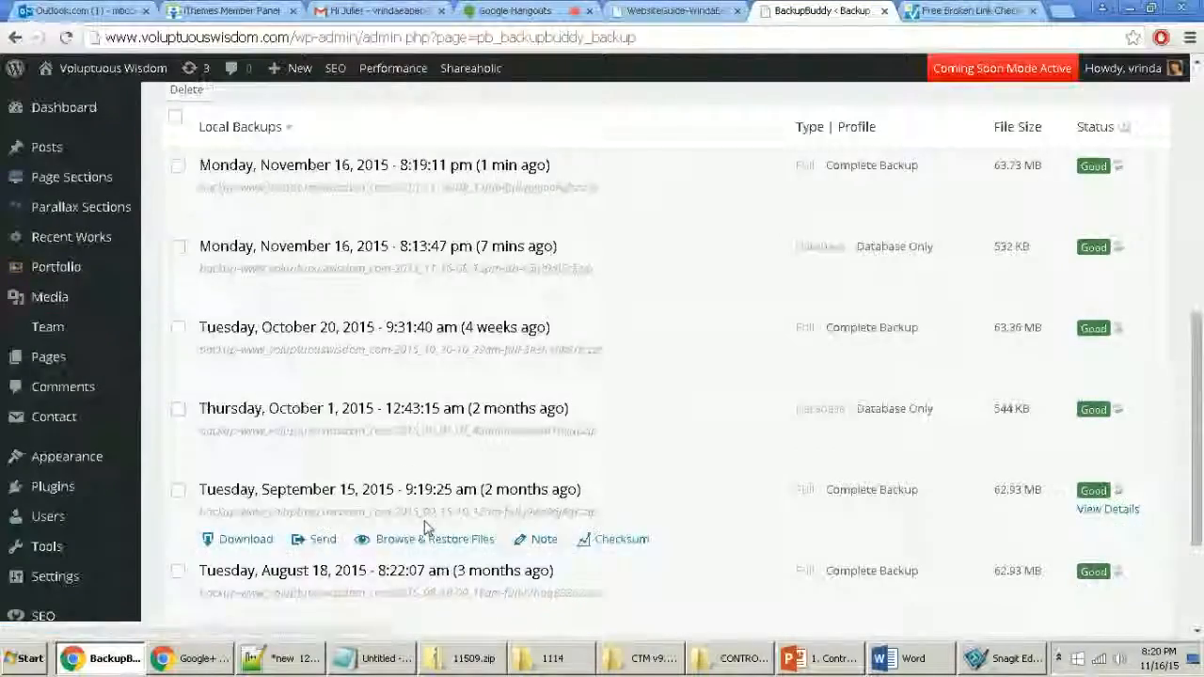
pyautogui.scroll(6, 424, 534)
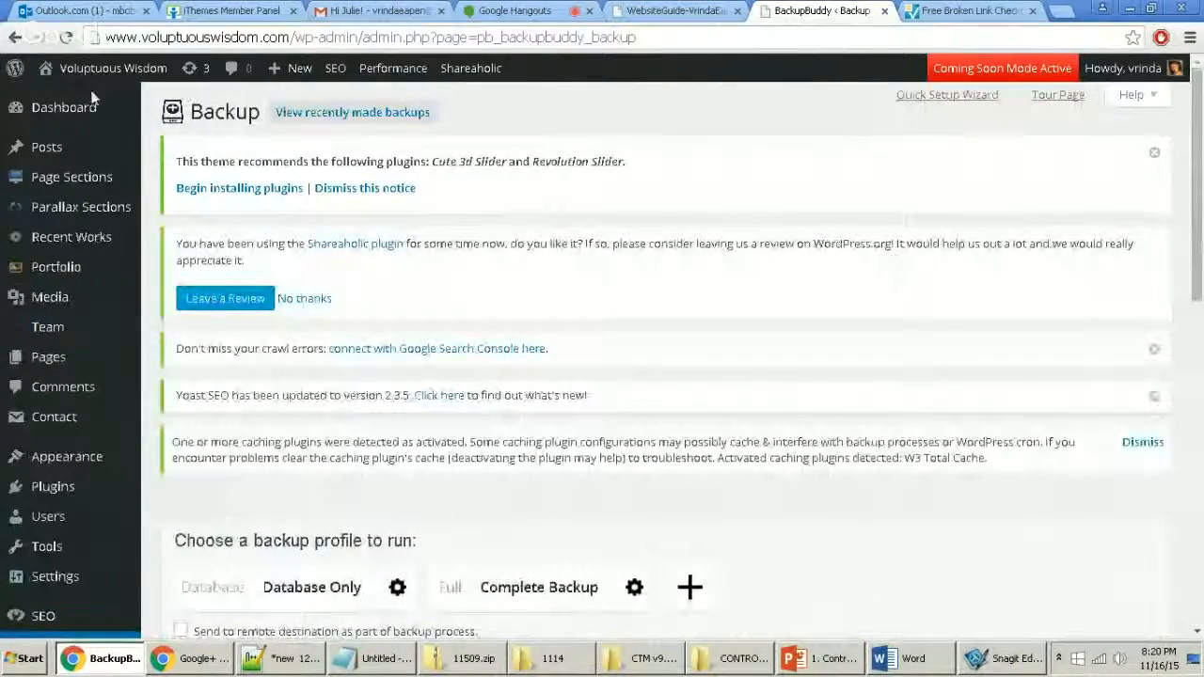
# Step: Capture the Dashboard submenu with Snagit, then go to the WordPress Updates page
pyautogui.moveTo(76, 113)
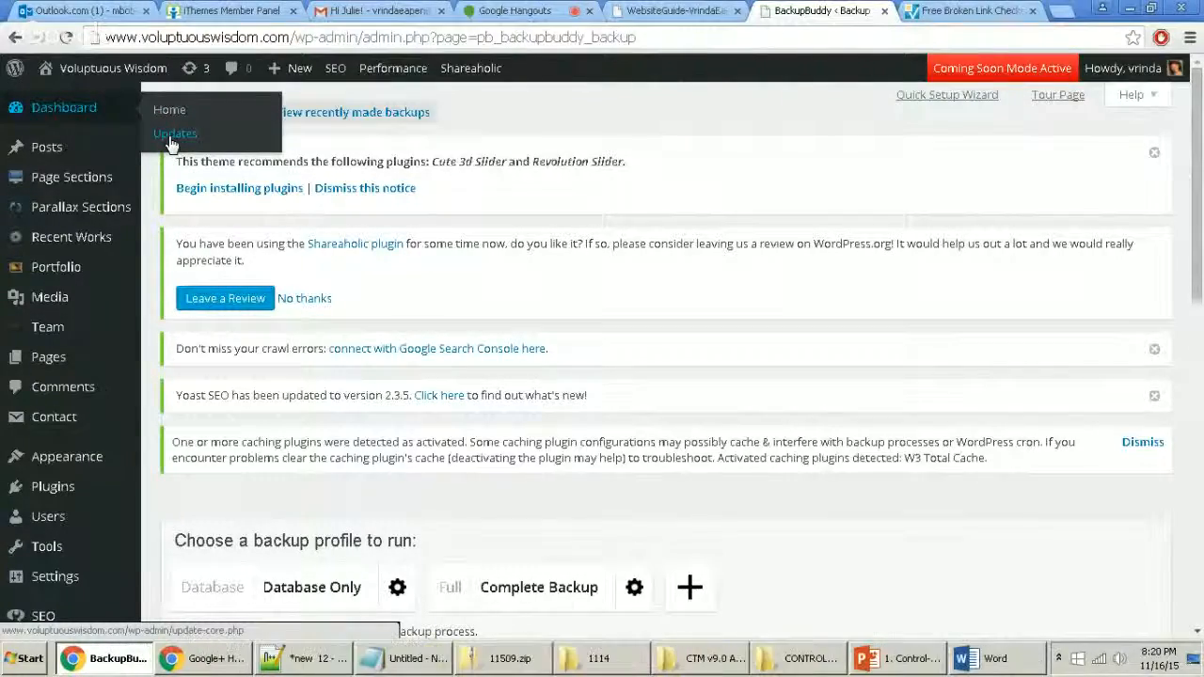
pyautogui.press('Print')
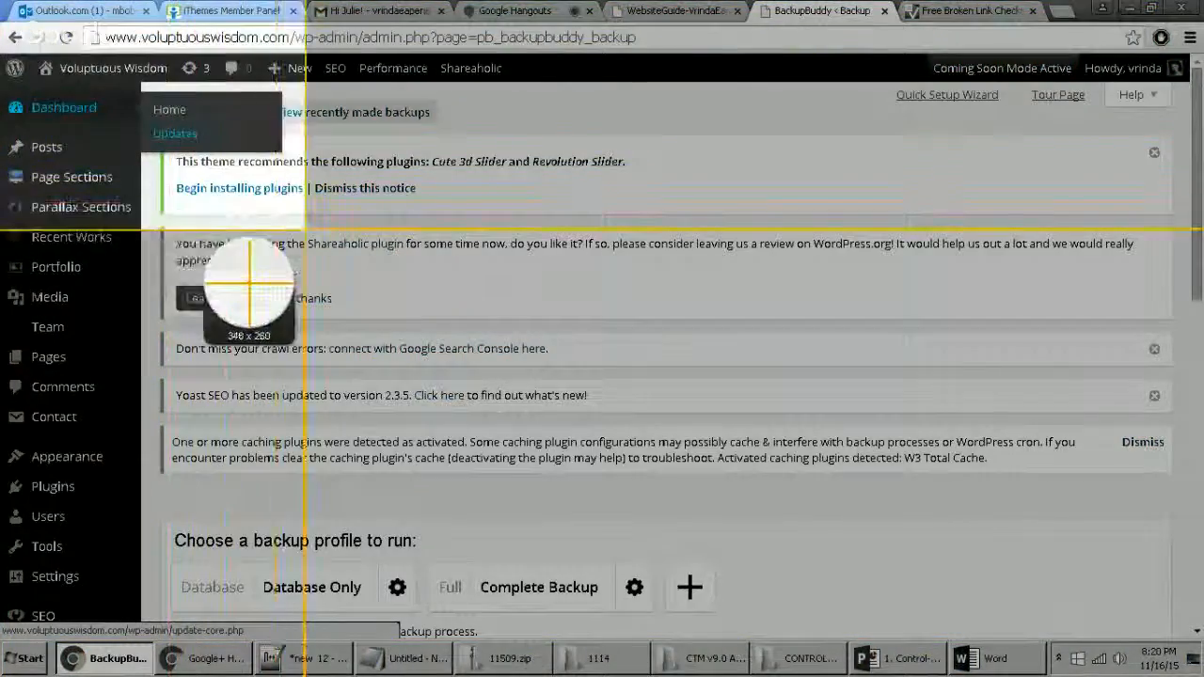
pyautogui.moveTo(303, 229); pyautogui.dragTo(304, 229)
pyautogui.hotkey('alt', 'Tab')
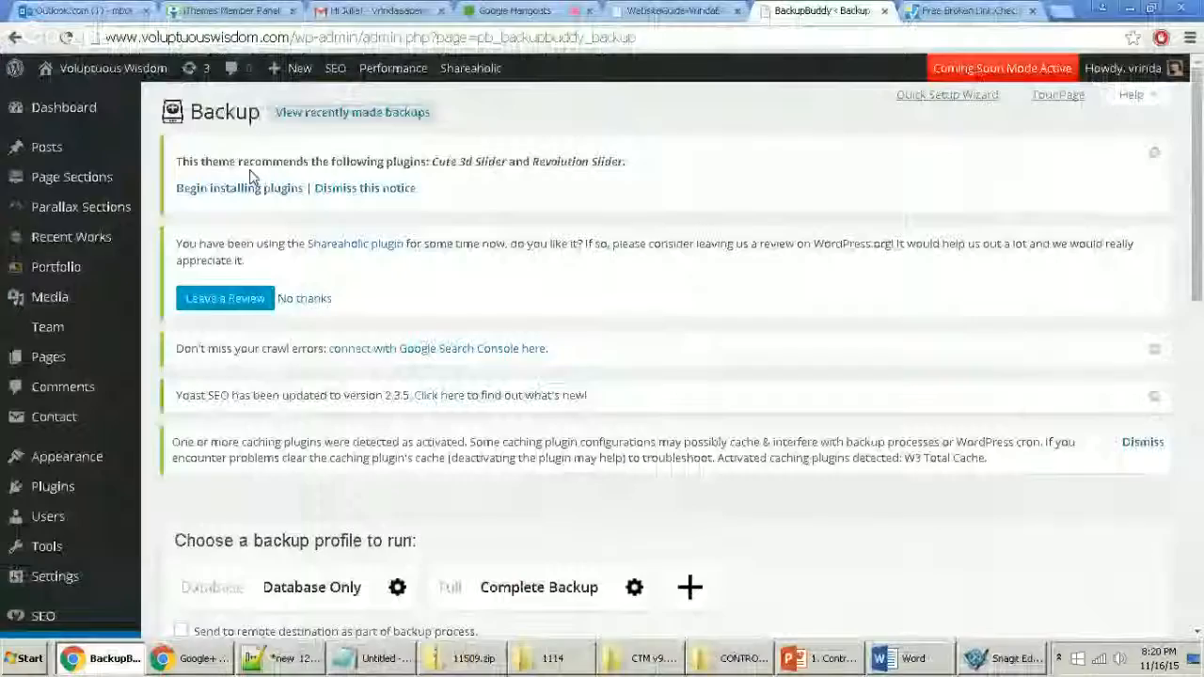
pyautogui.moveTo(94, 115)
pyautogui.click(177, 138)
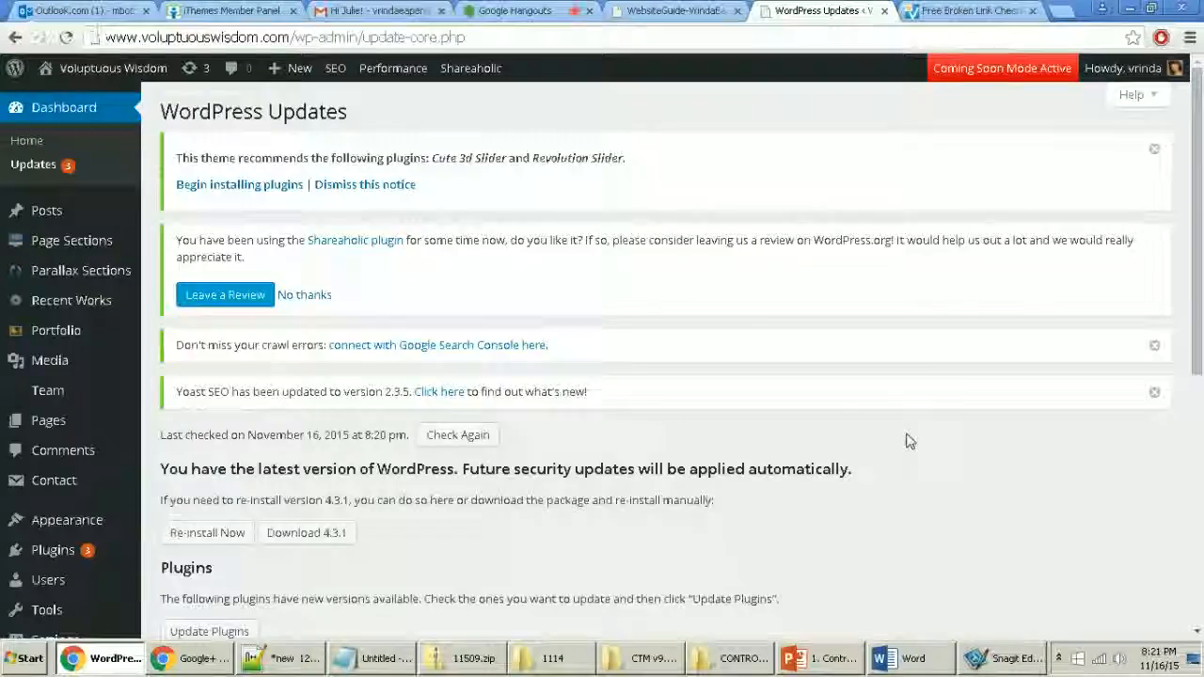
# Step: Scroll to the Plugins section listing EWWW Image Optimizer, Jetpack and YouTube Channel as needing updates
pyautogui.scroll(-2, 908, 438)
pyautogui.moveTo(169, 293); pyautogui.dragTo(680, 355)
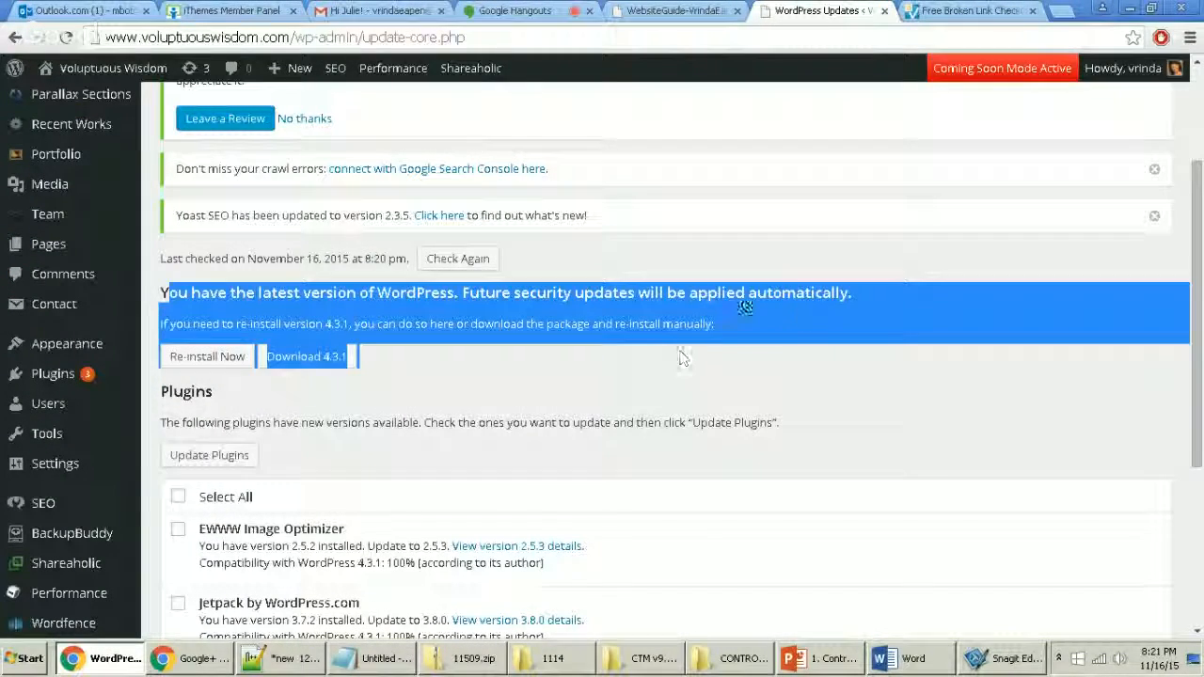
pyautogui.click(825, 326)
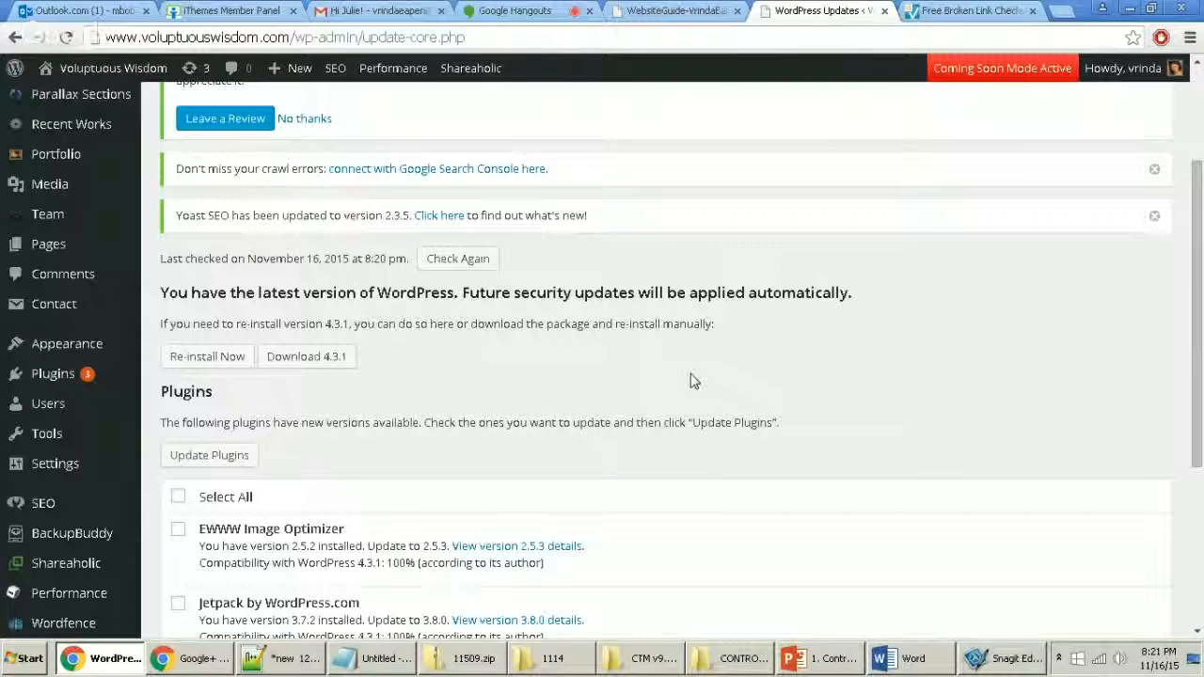
pyautogui.scroll(-3, 682, 386)
pyautogui.scroll(1, 663, 367)
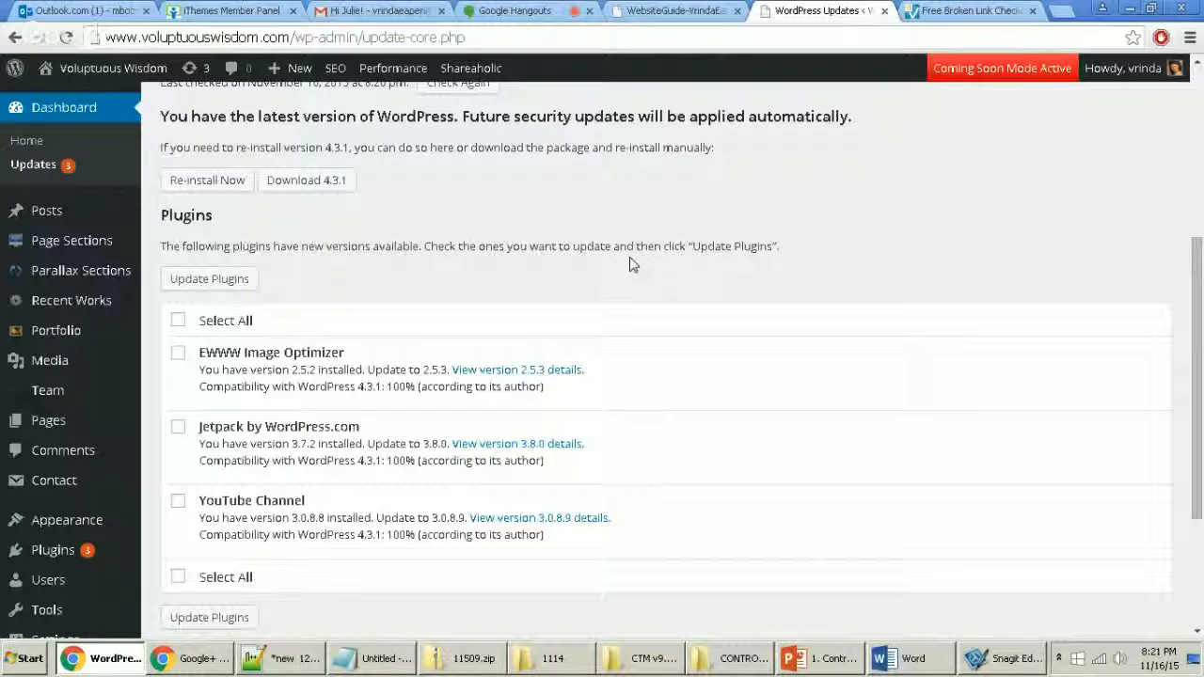
pyautogui.scroll(-1, 625, 258)
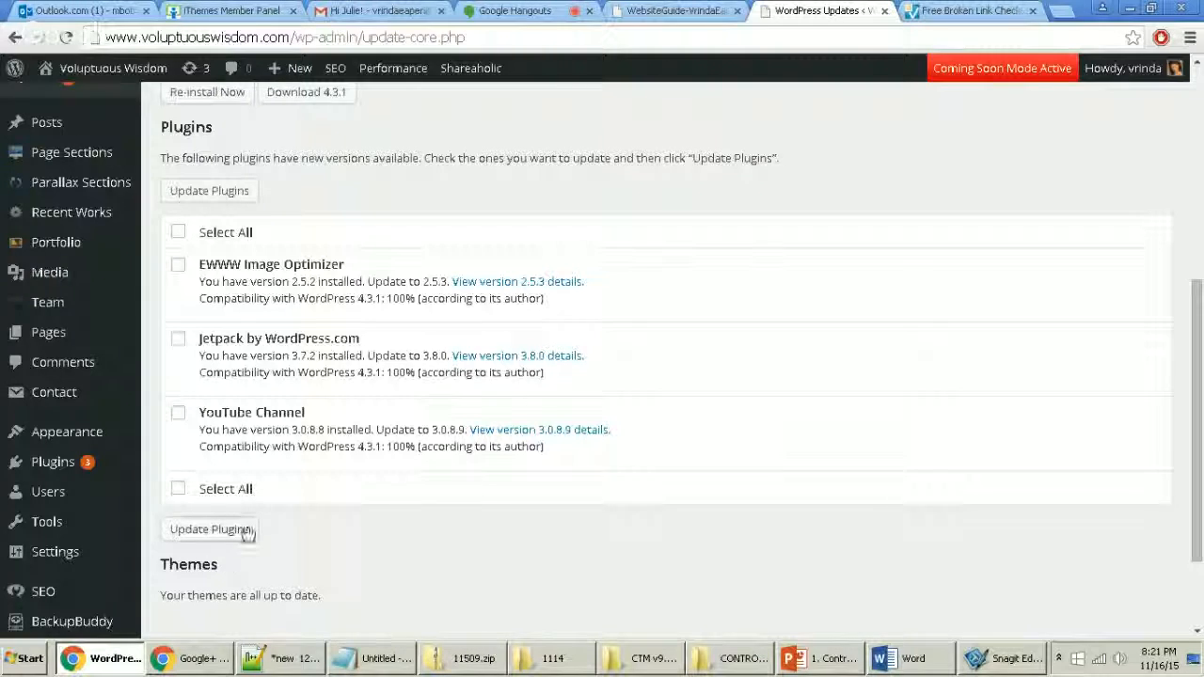
pyautogui.scroll(-1, 247, 533)
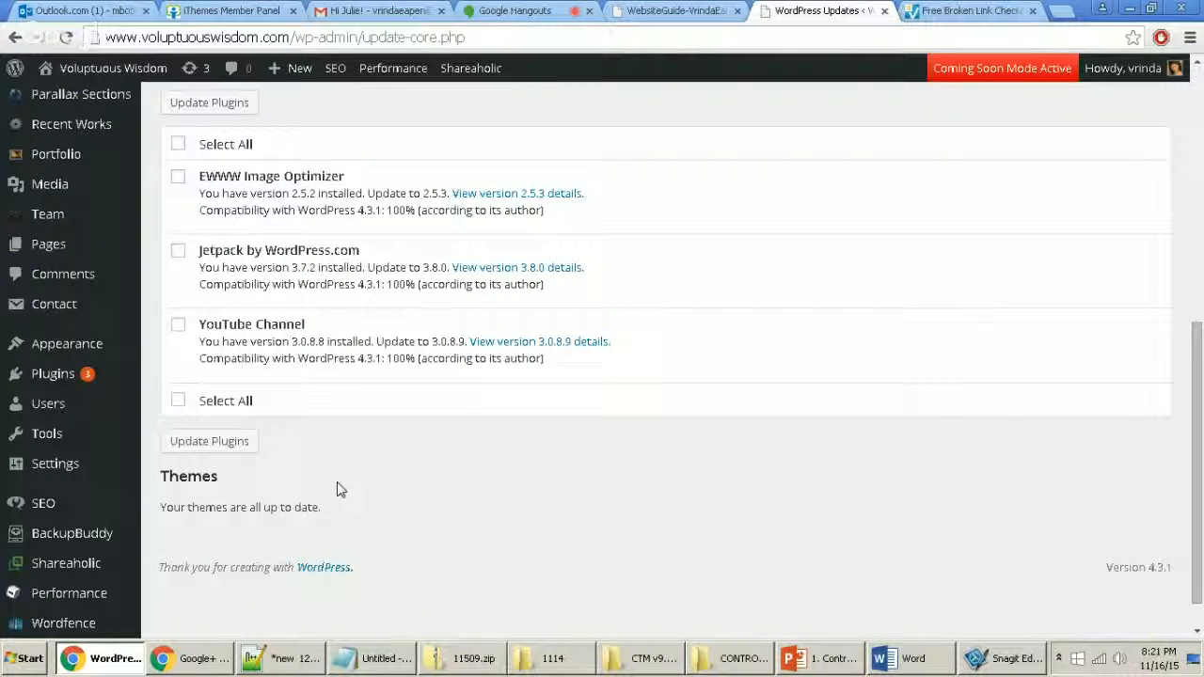
pyautogui.scroll(1, 340, 489)
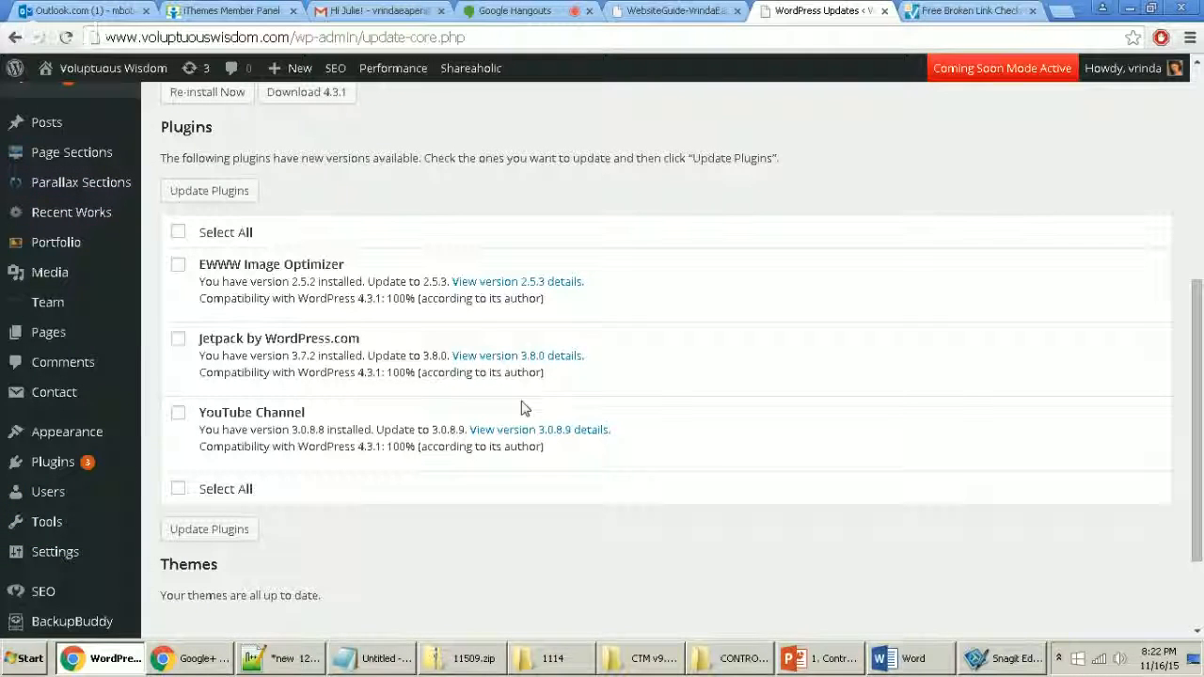
# Step: Highlight EWWW Image Optimizer's compatibility line and take a 605×498 Snagit capture of the Plugins section
pyautogui.scroll(-2, 496, 496)
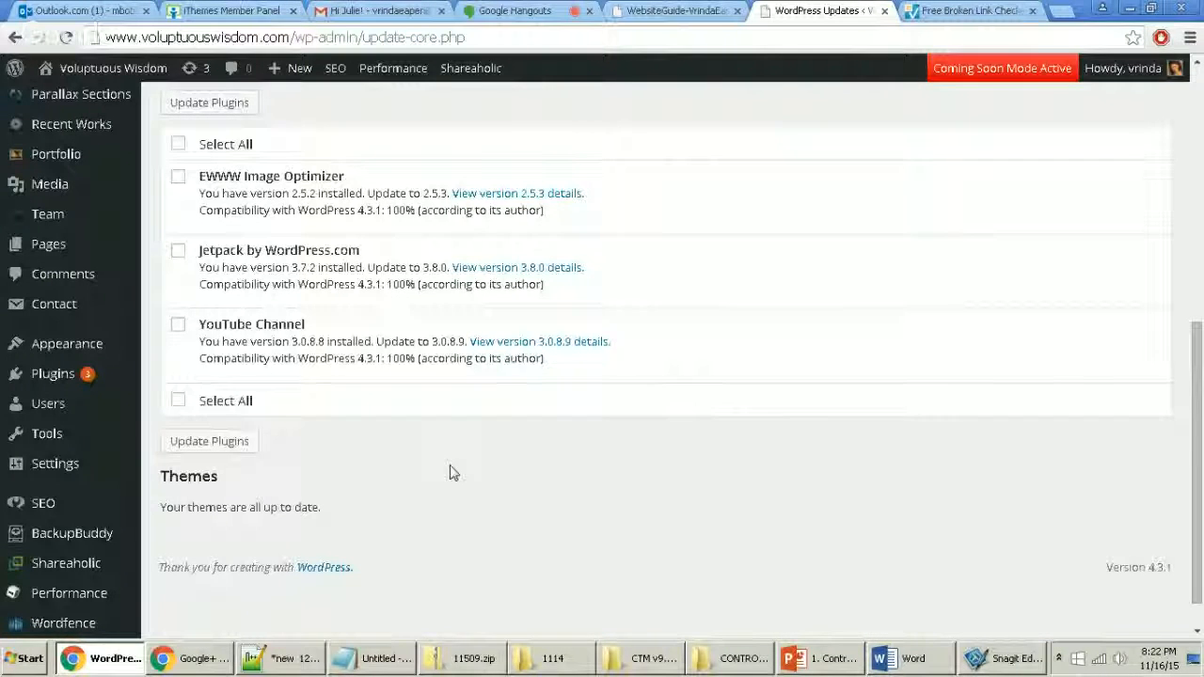
pyautogui.scroll(1, 450, 473)
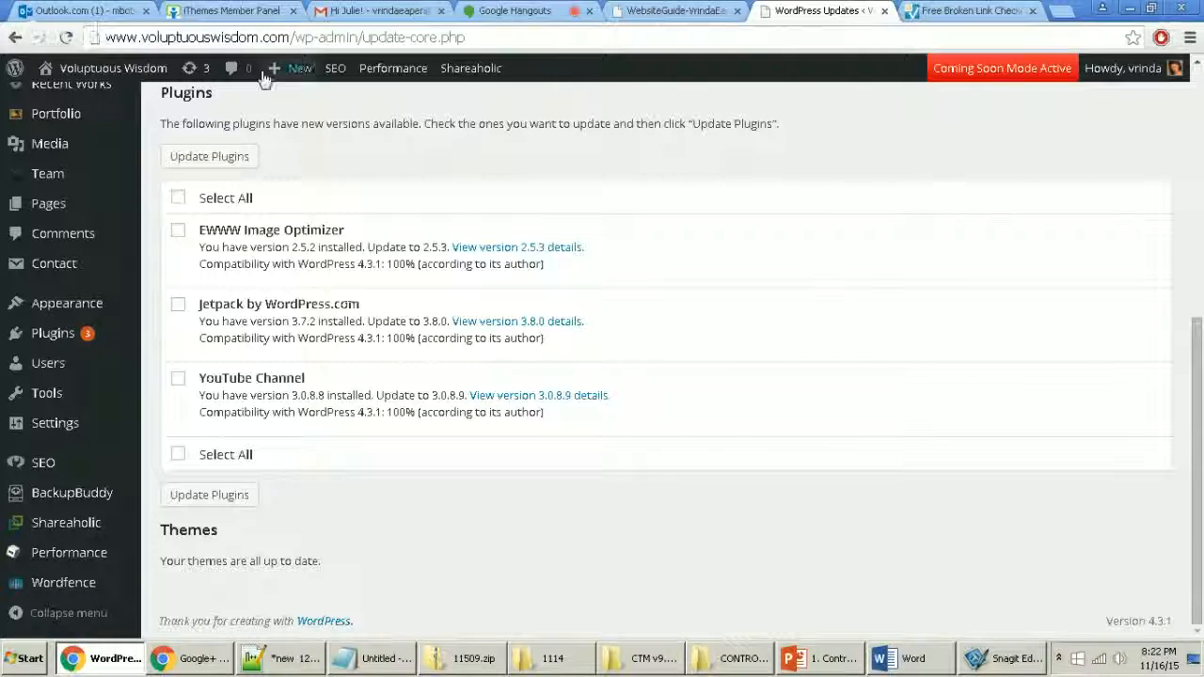
pyautogui.click(179, 197)
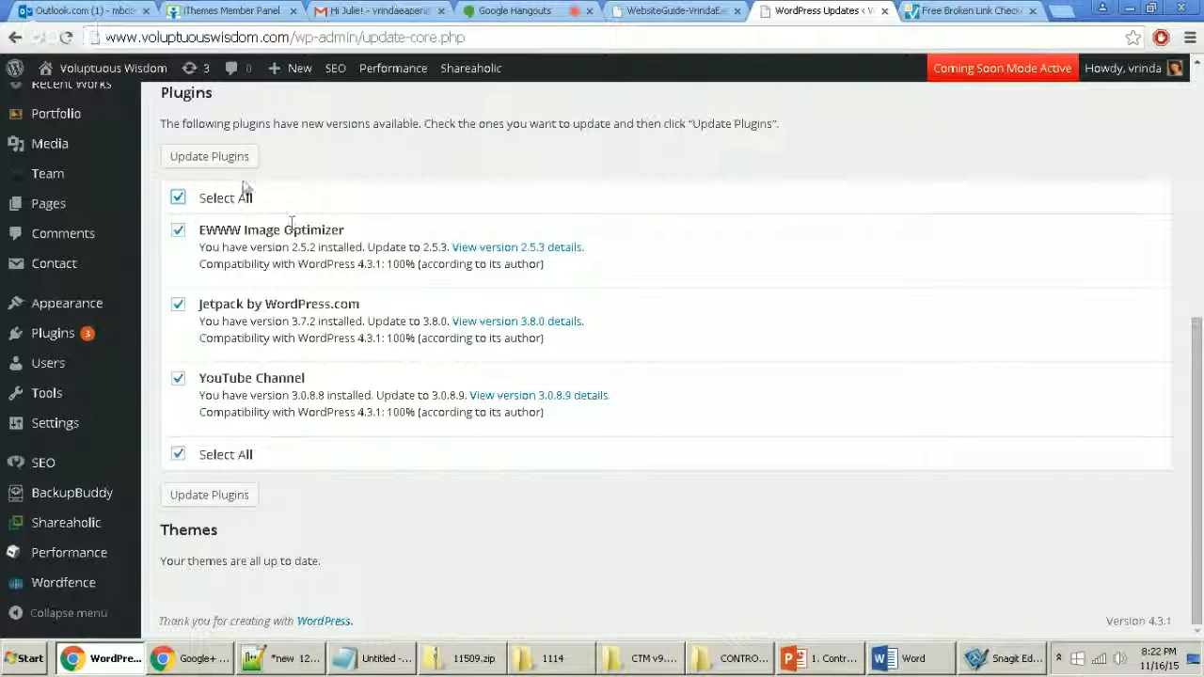
pyautogui.click(178, 198)
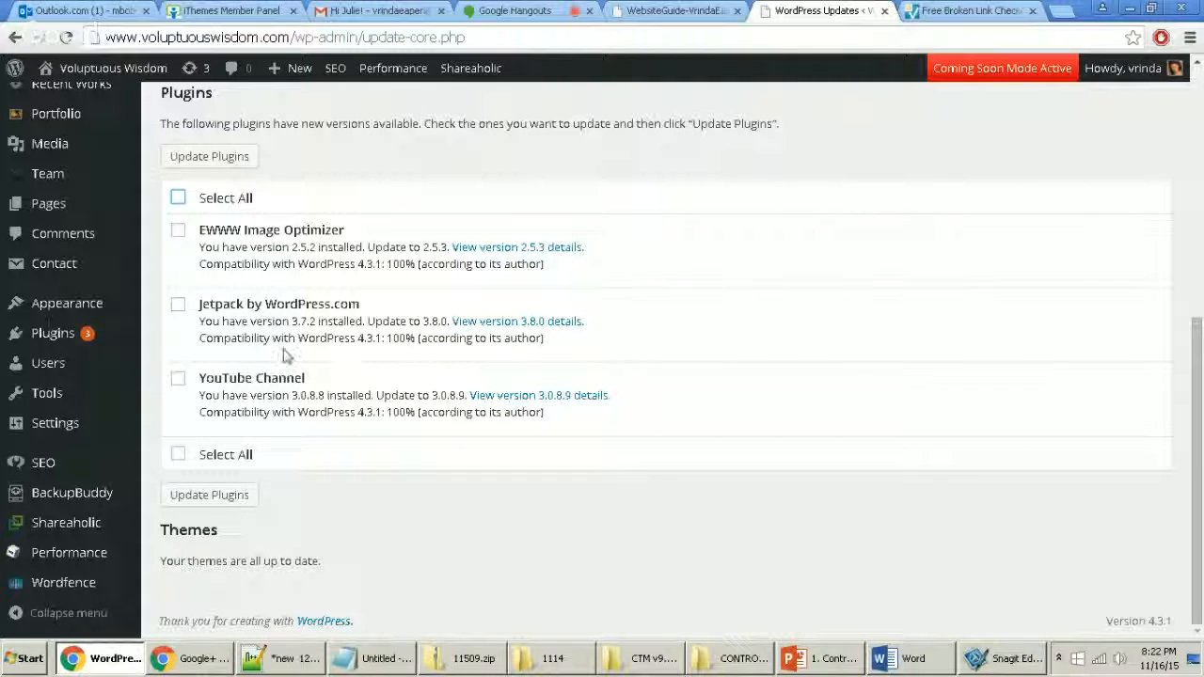
pyautogui.moveTo(562, 274); pyautogui.dragTo(197, 281)
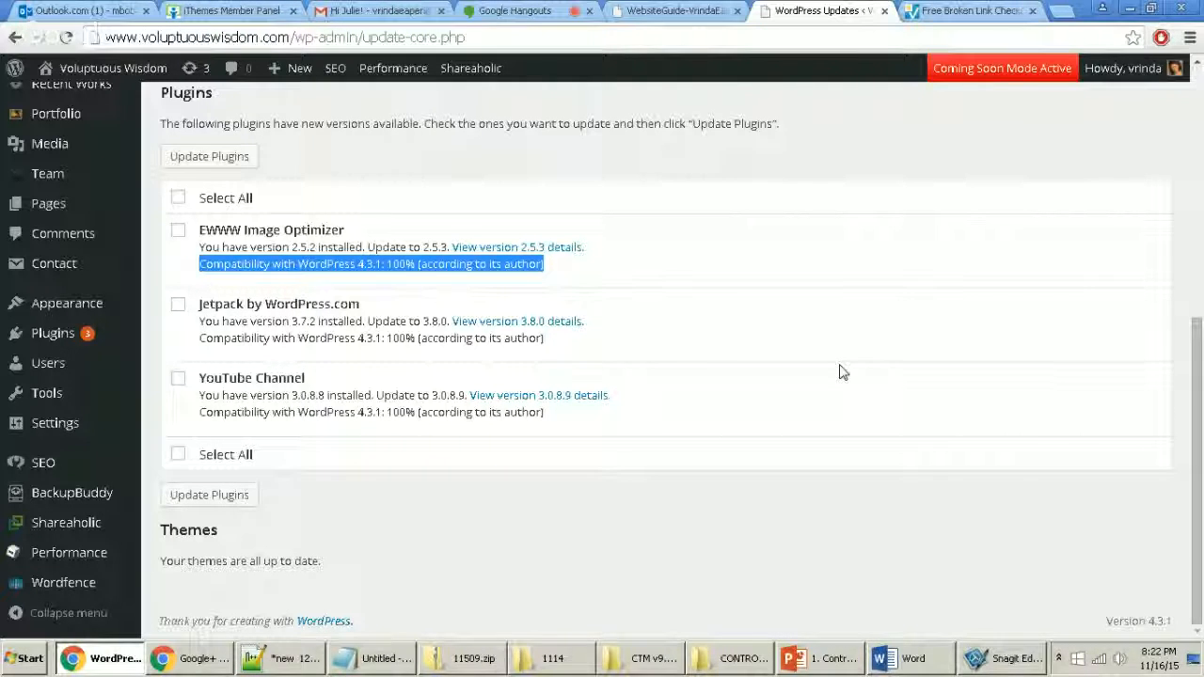
pyautogui.press('Print')
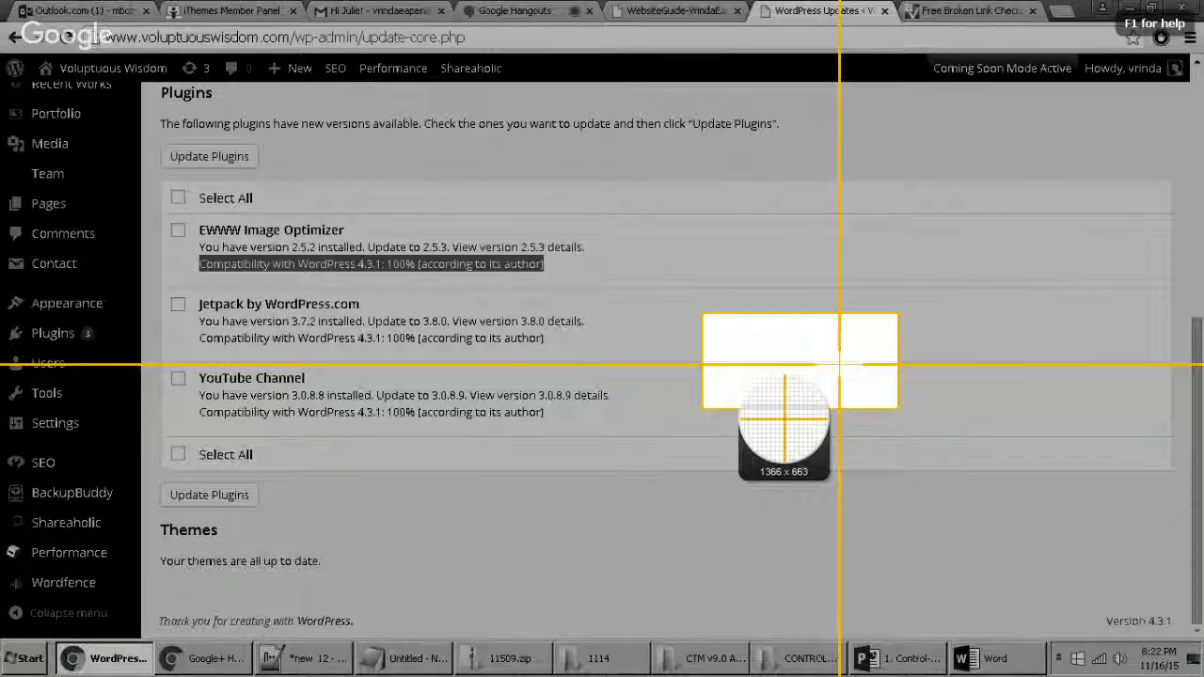
pyautogui.moveTo(145, 81); pyautogui.dragTo(681, 514)
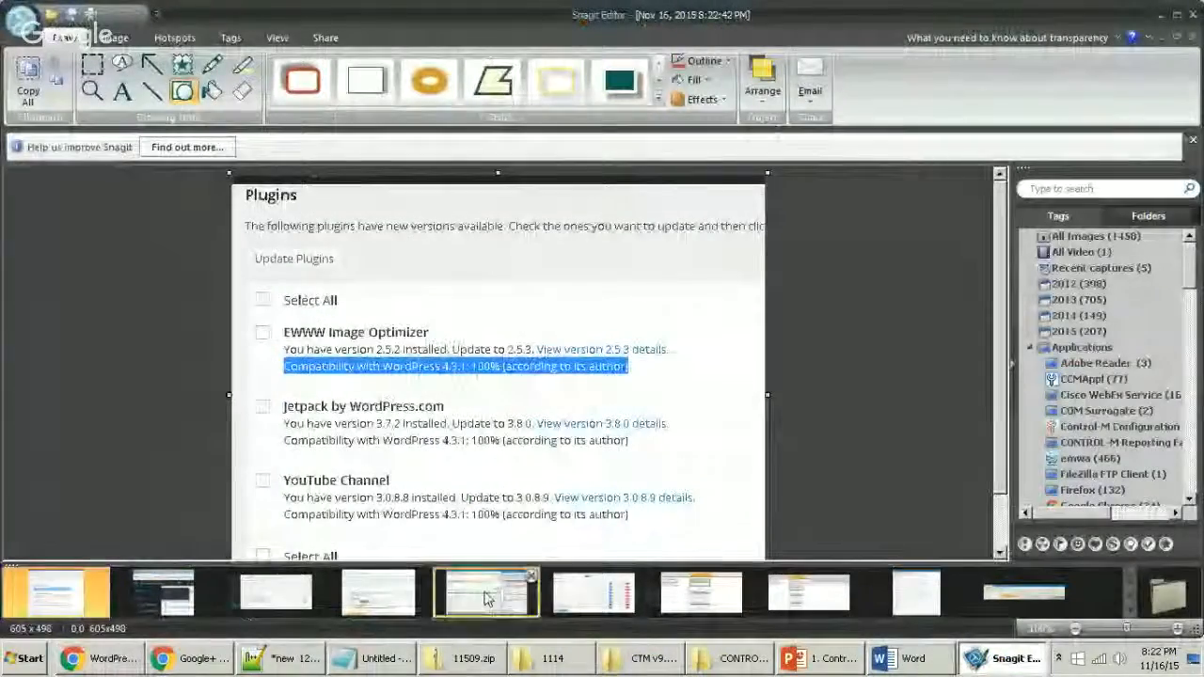
# Step: Add a '- check plugin compatiblity' note under the plugins line in Notepad++
pyautogui.moveTo(292, 667)
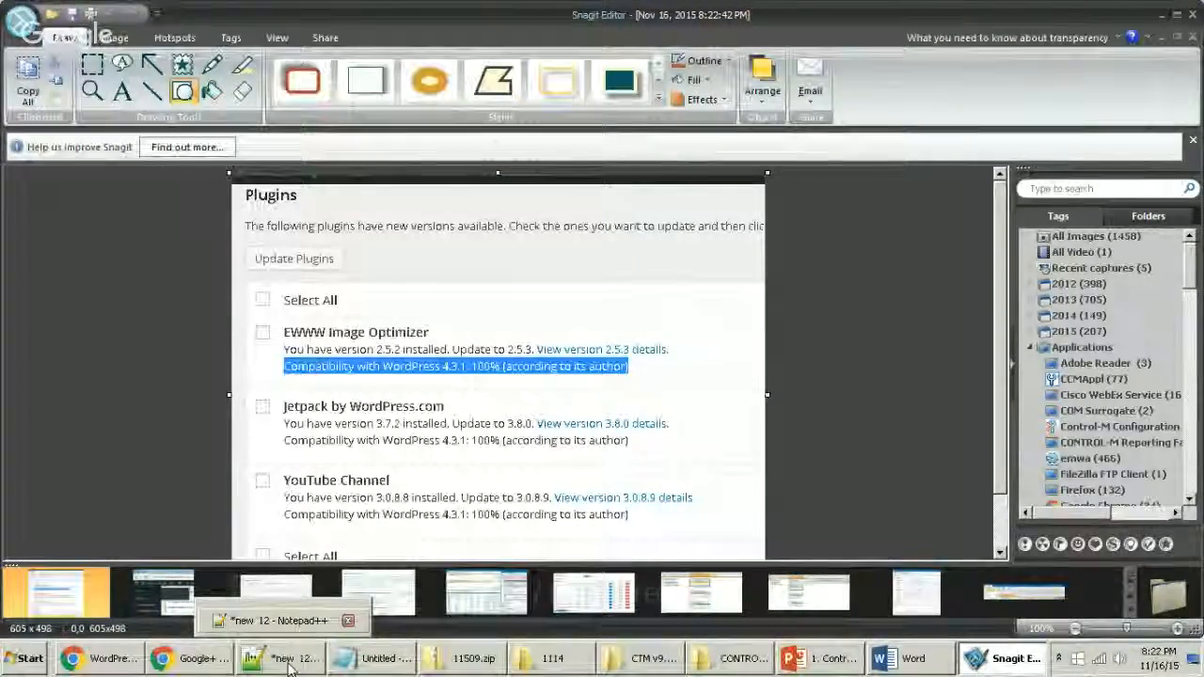
pyautogui.click(292, 666)
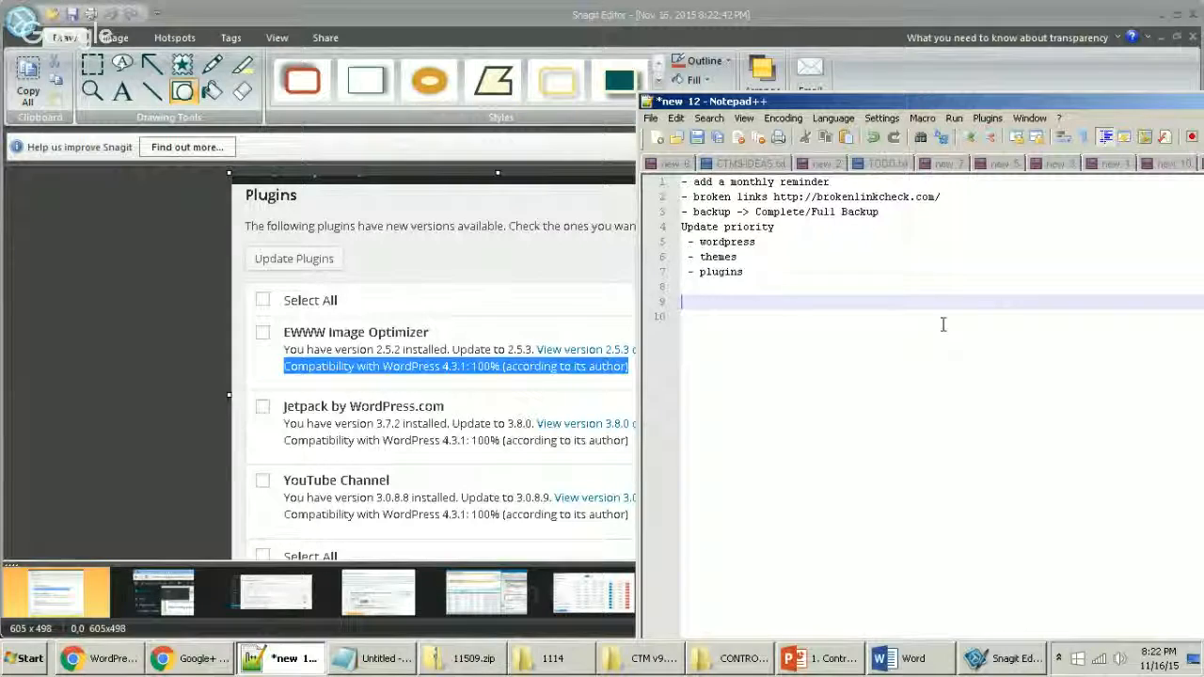
pyautogui.press('Up')
pyautogui.press('Up')
pyautogui.press('End')
pyautogui.write('-')
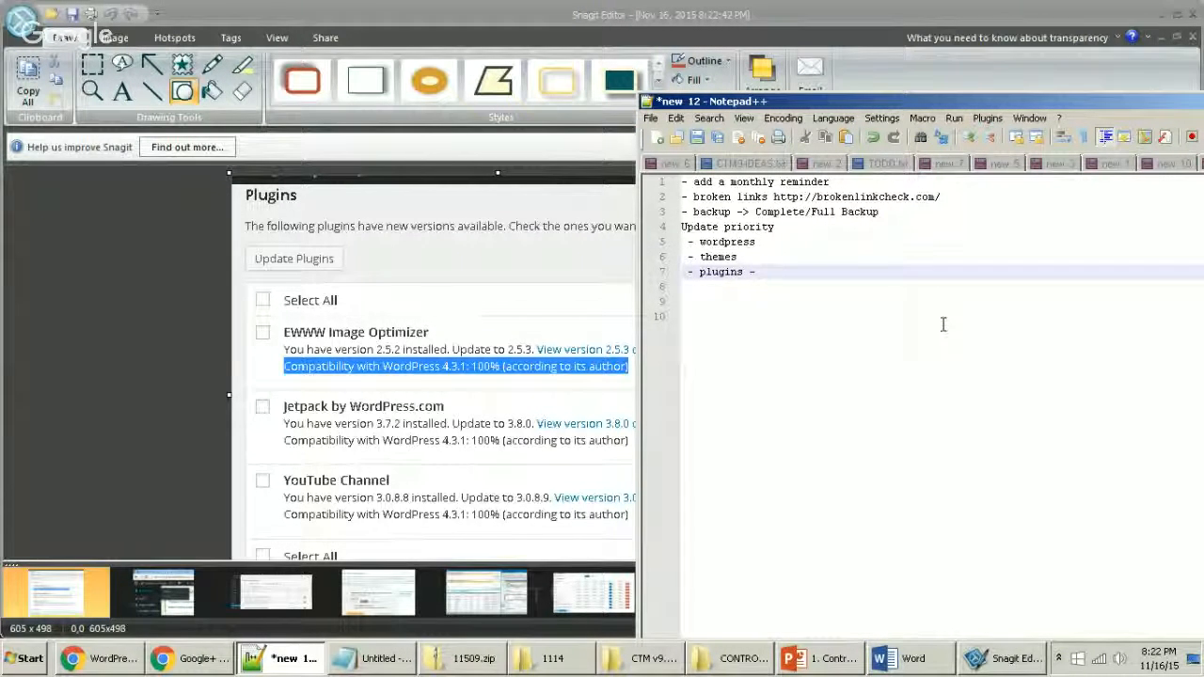
pyautogui.write(' check plug')
pyautogui.press('BackSpace')
pyautogui.press('BackSpace')
pyautogui.press('BackSpace')
pyautogui.press('BackSpace')
pyautogui.press('BackSpace')
pyautogui.press('BackSpace')
pyautogui.press('BackSpace')
pyautogui.press('BackSpace')
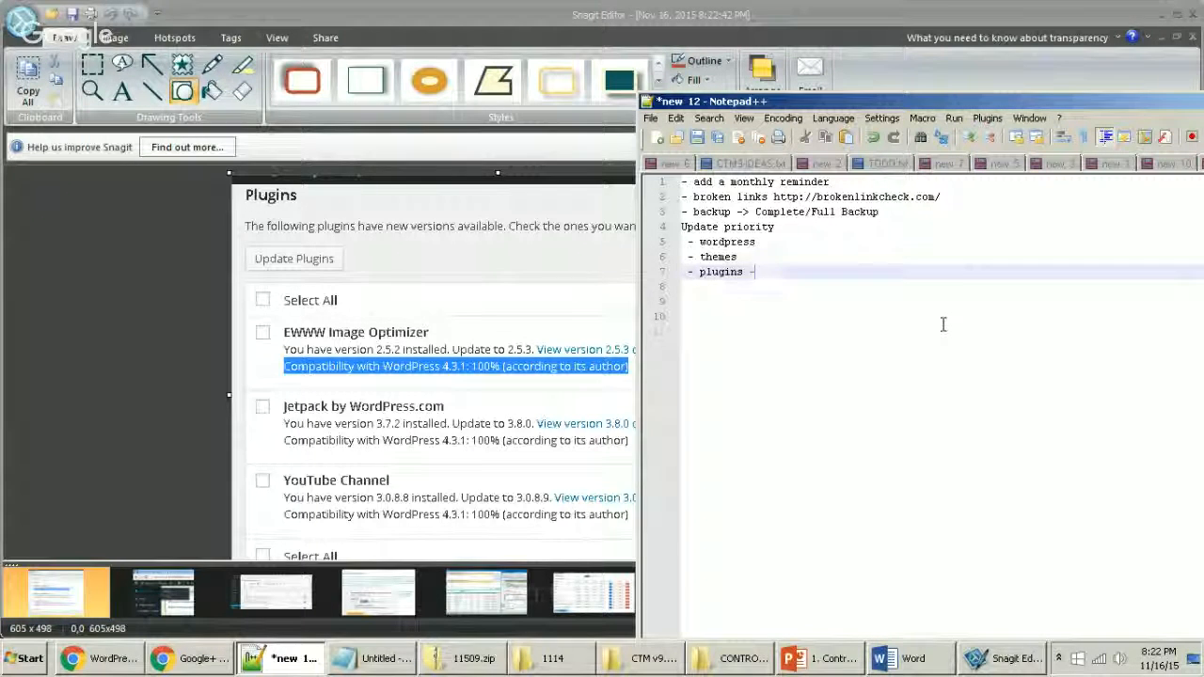
pyautogui.press('Return')
pyautogui.write('- check plu')
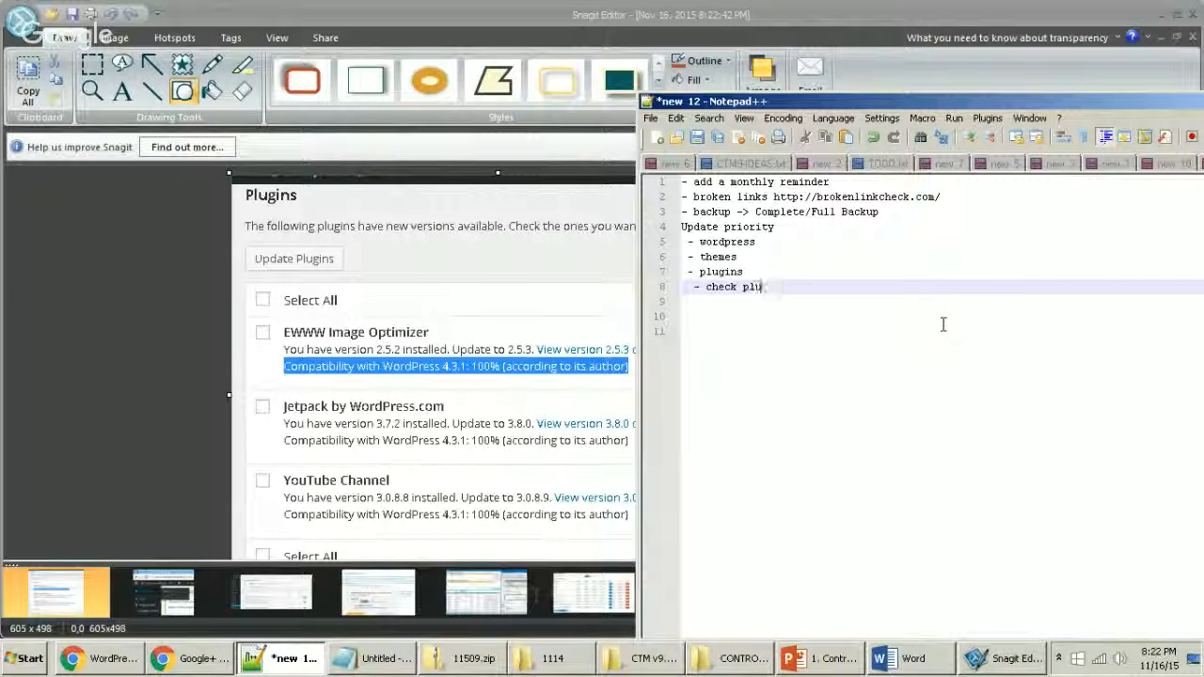
pyautogui.write('gin compatiblity')
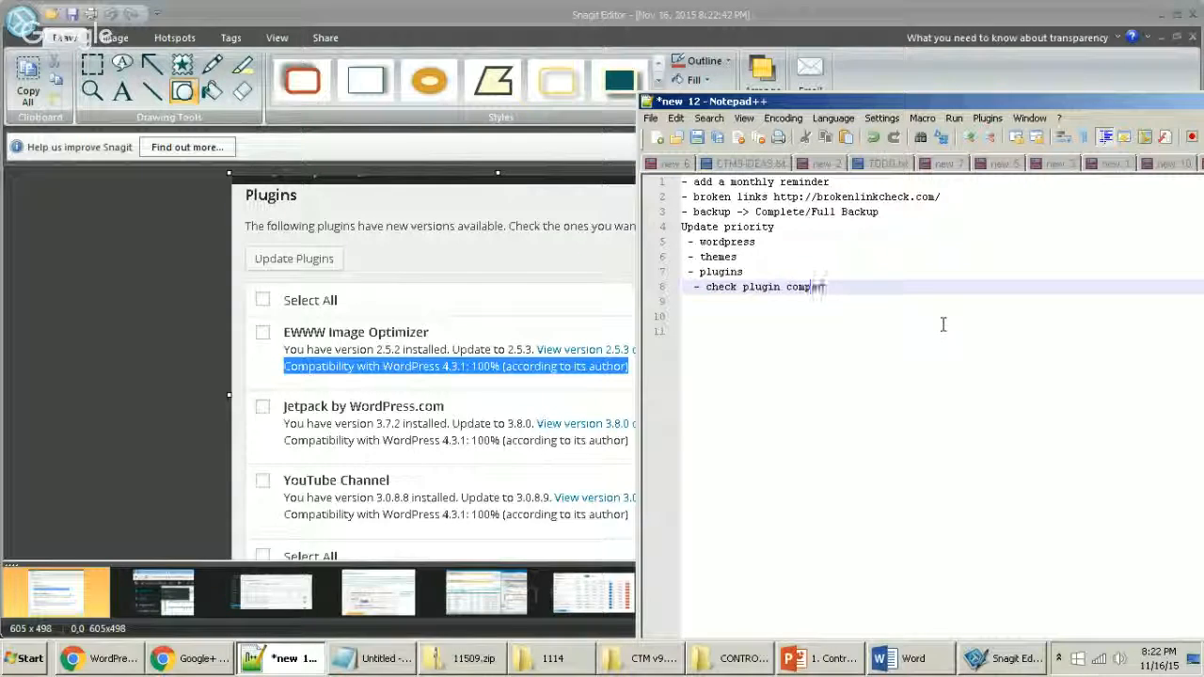
# Step: Note '(backup buddy has compatibility unknown)' below it and return to the WordPress Updates page
pyautogui.press('Return')
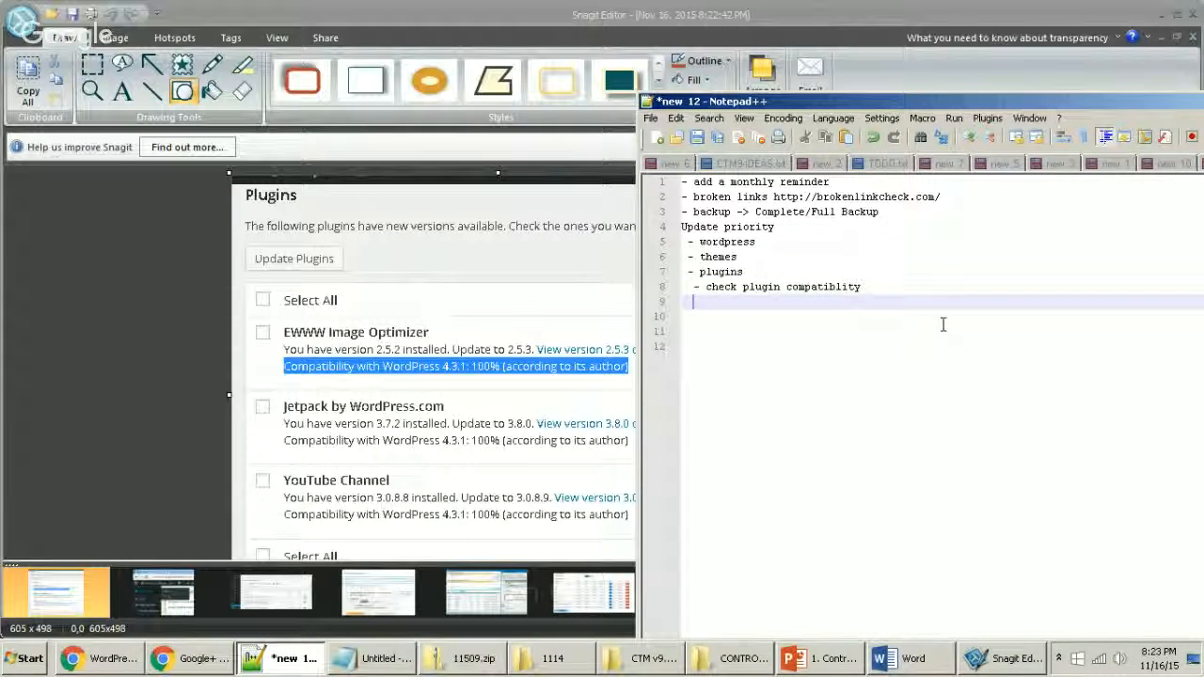
pyautogui.write('(backup buddy has compatibil')
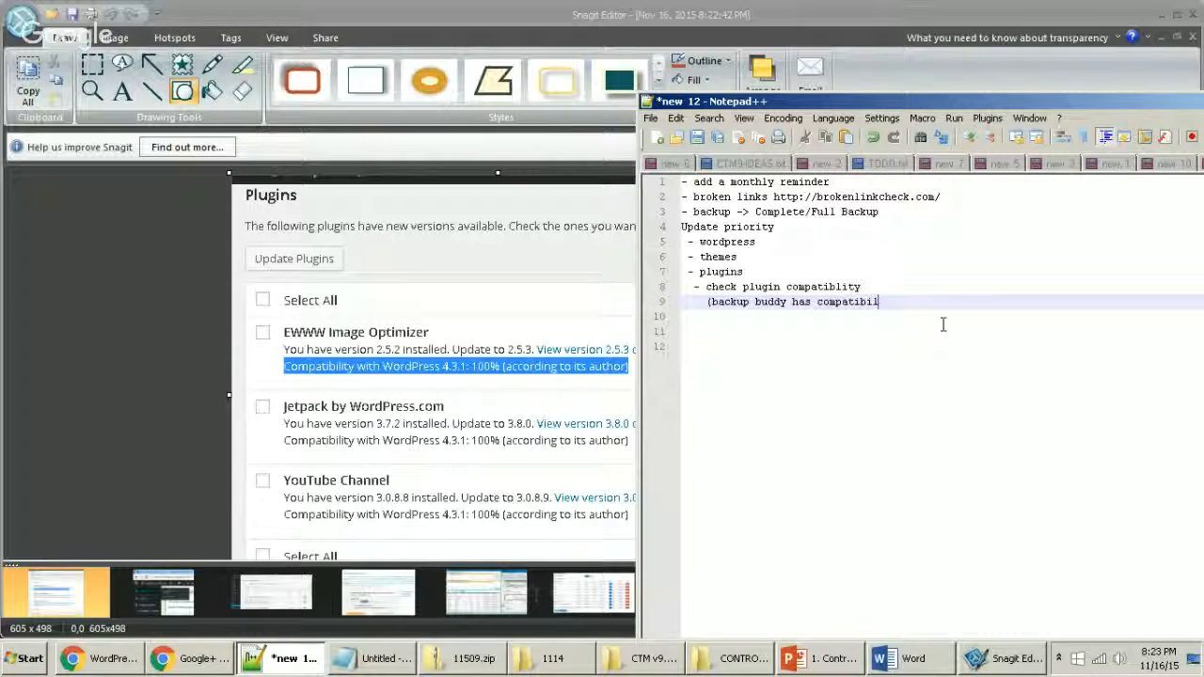
pyautogui.write('ity unknown)')
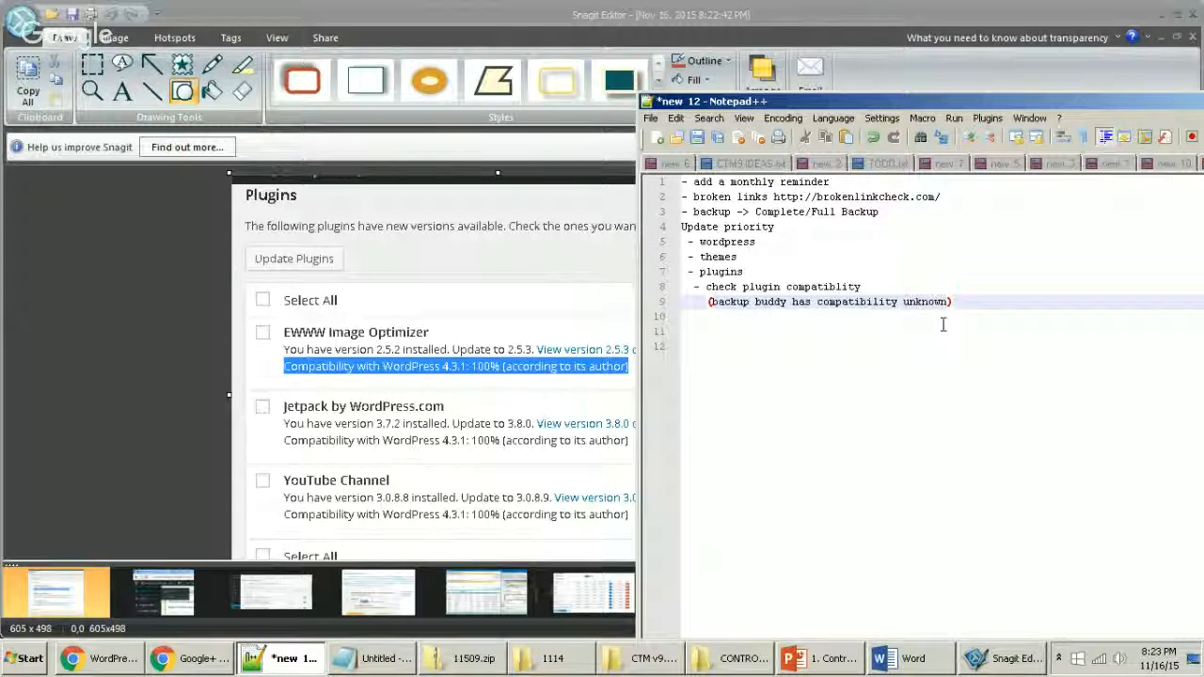
pyautogui.press('Return')
pyautogui.write('-')
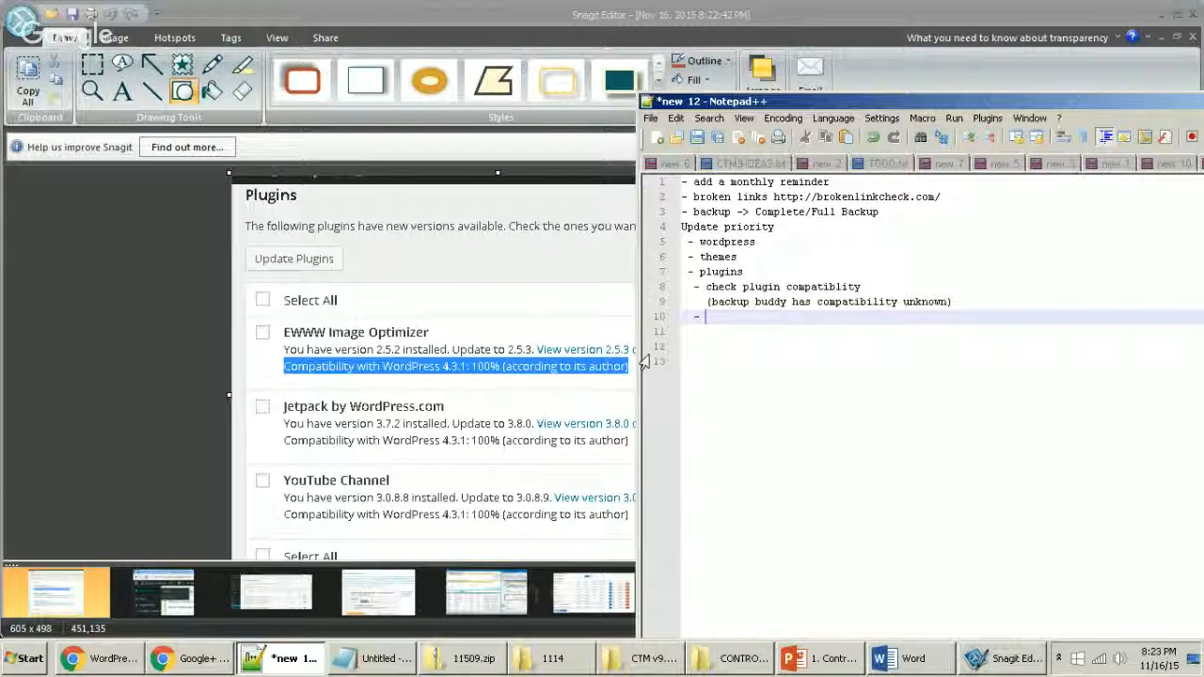
pyautogui.click(174, 659)
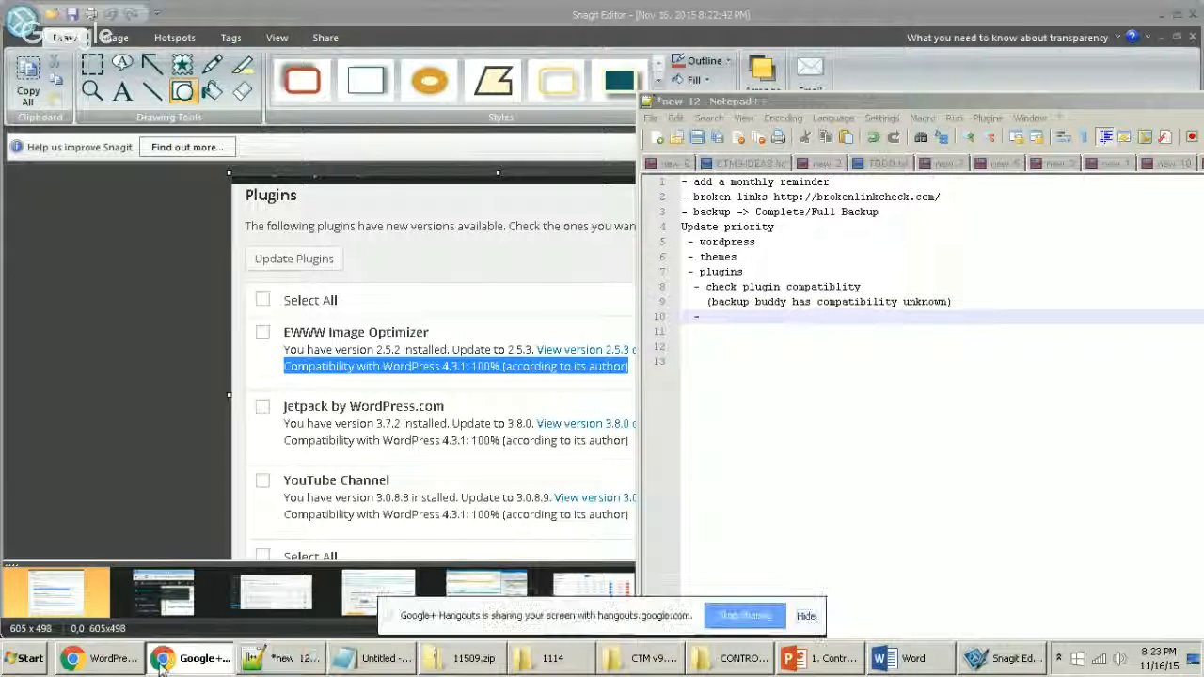
pyautogui.click(97, 669)
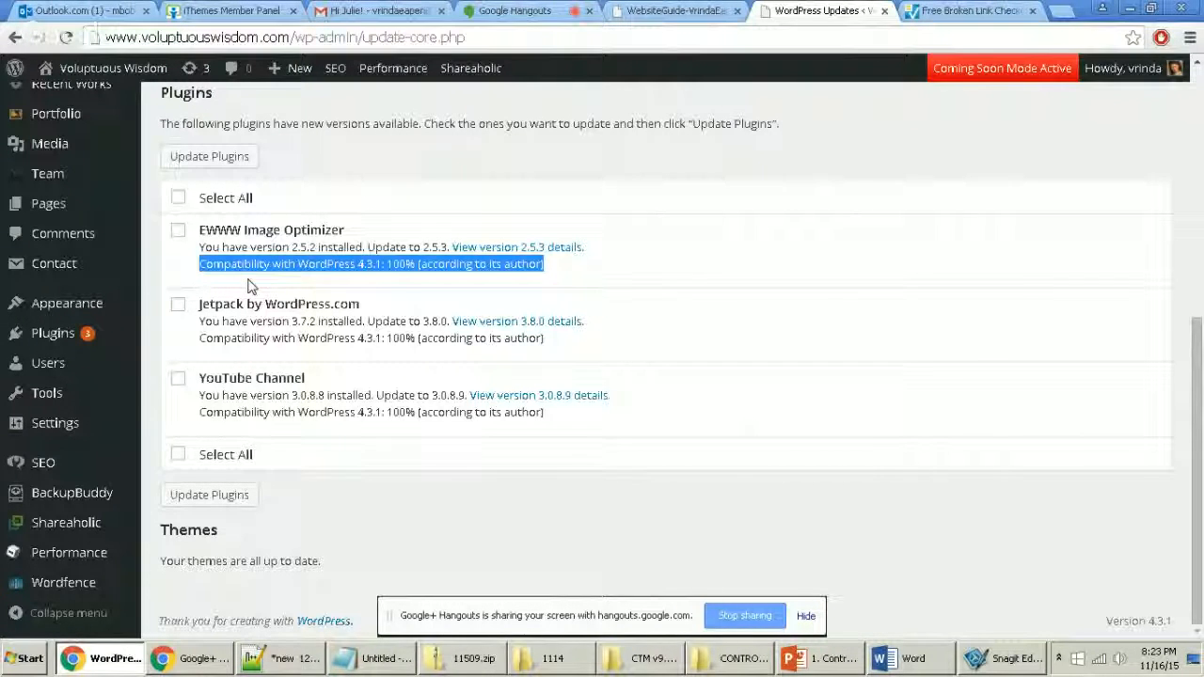
# Step: Select EWWW Image Optimizer, Jetpack and YouTube Channel together and start updating them
pyautogui.click(174, 191)
pyautogui.click(178, 197)
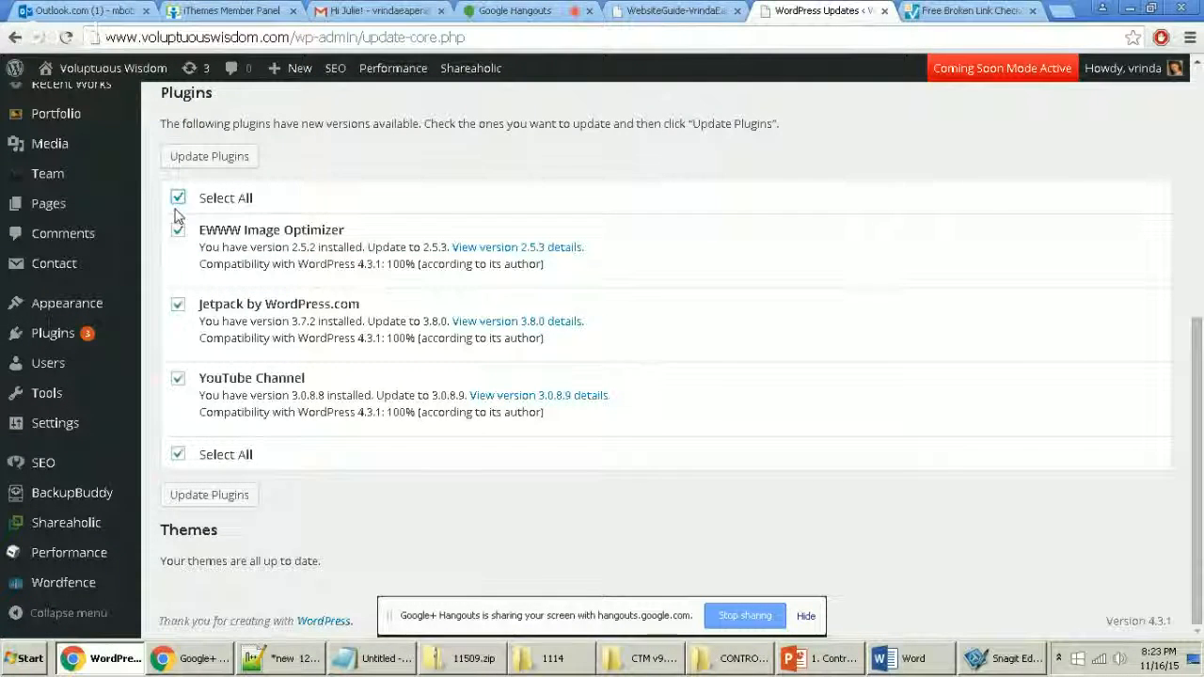
pyautogui.click(214, 156)
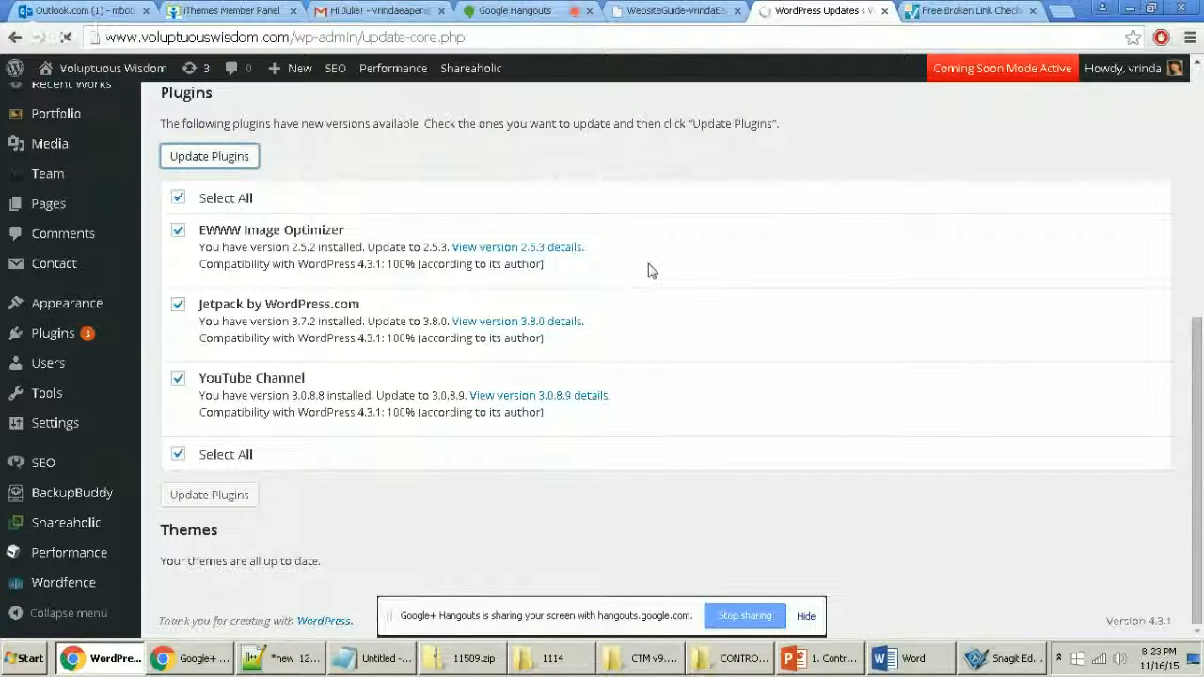
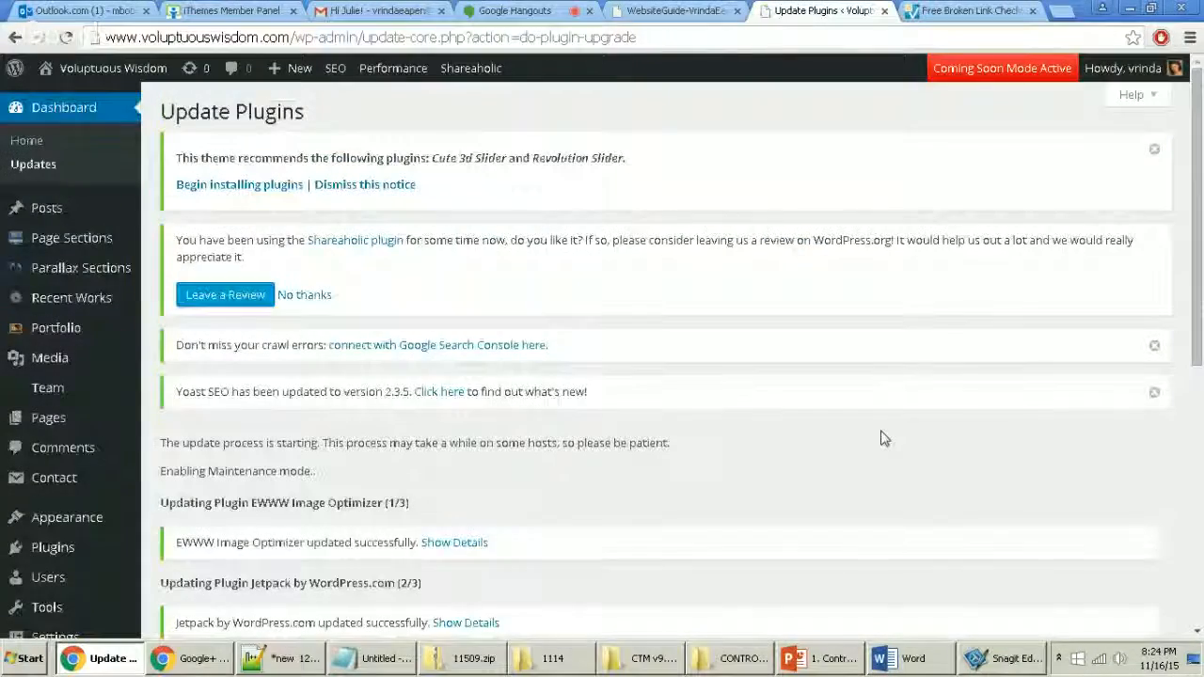
# Step: Check that the EWWW Image Optimizer, Jetpack and YouTube Channel updates all completed
pyautogui.scroll(-3, 865, 452)
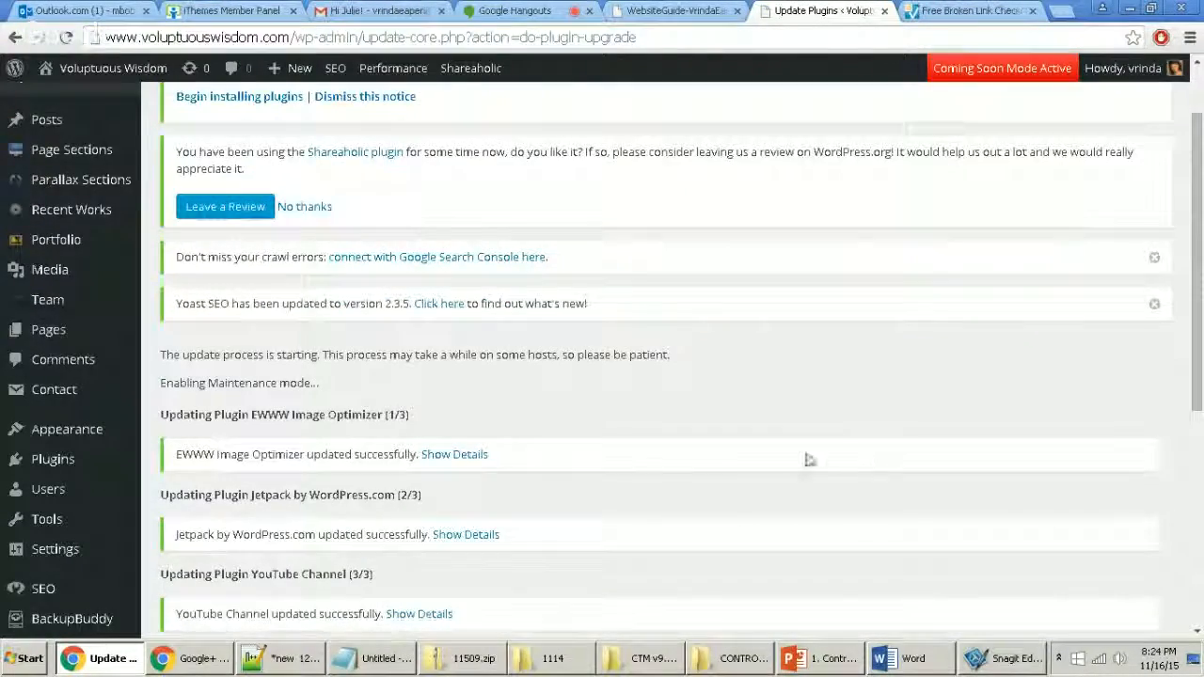
pyautogui.scroll(-2, 772, 452)
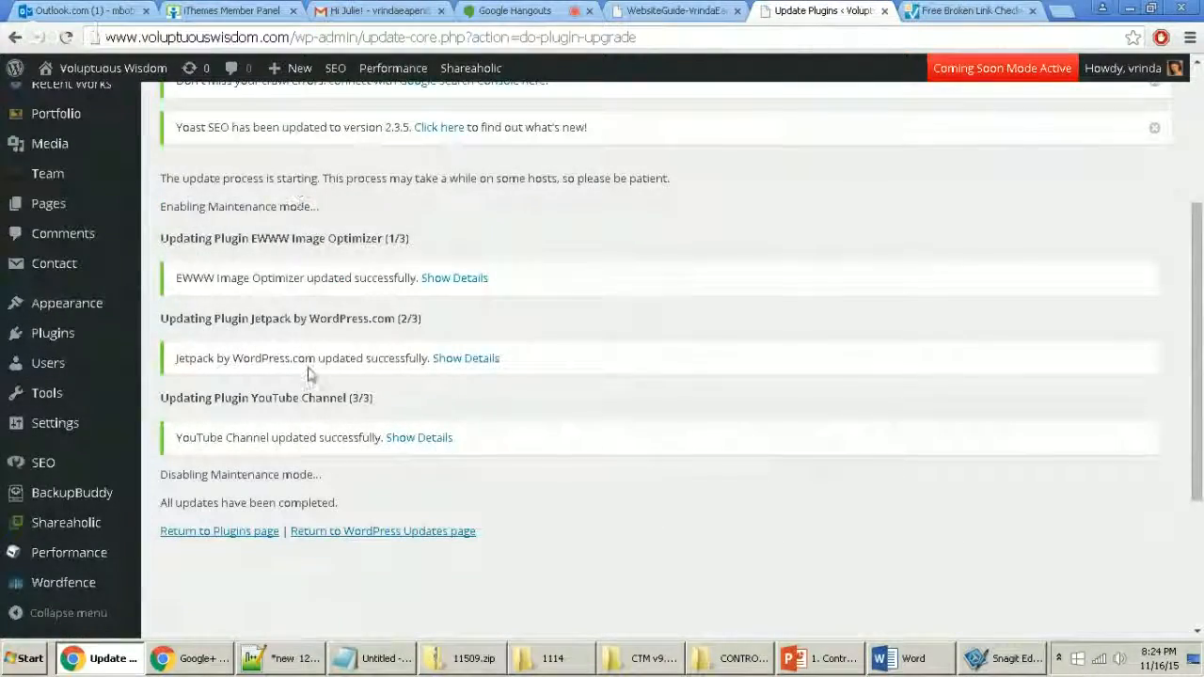
pyautogui.moveTo(323, 475); pyautogui.dragTo(167, 490)
pyautogui.click(377, 513)
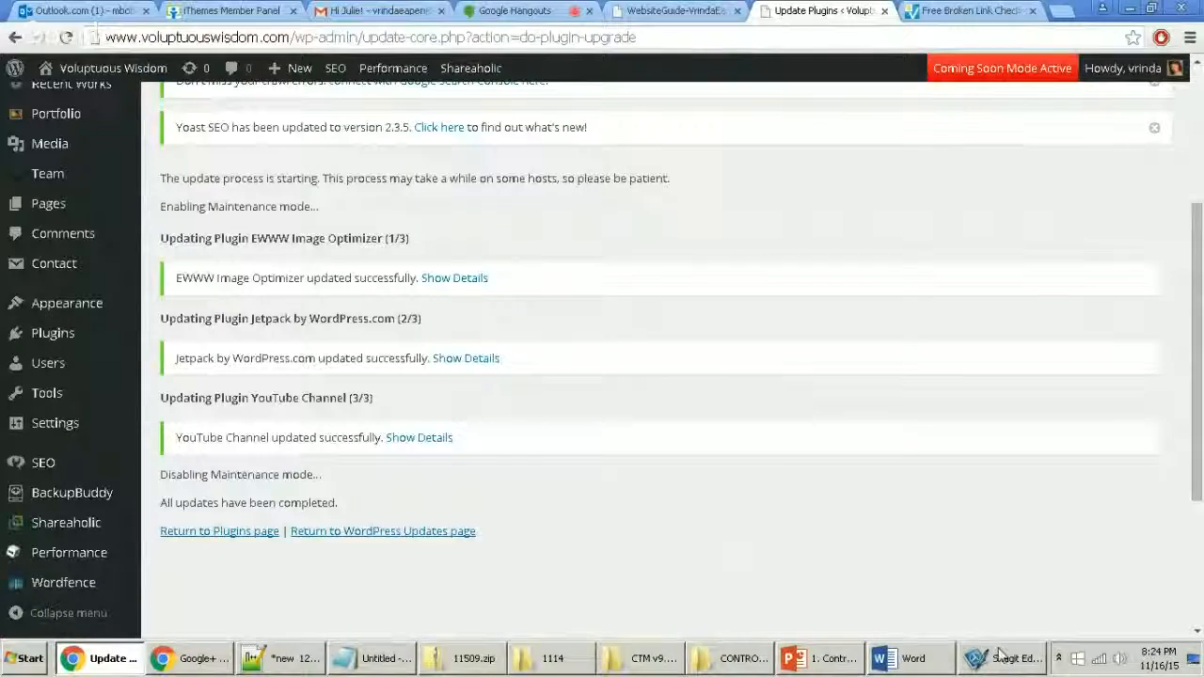
pyautogui.scroll(2, 602, 508)
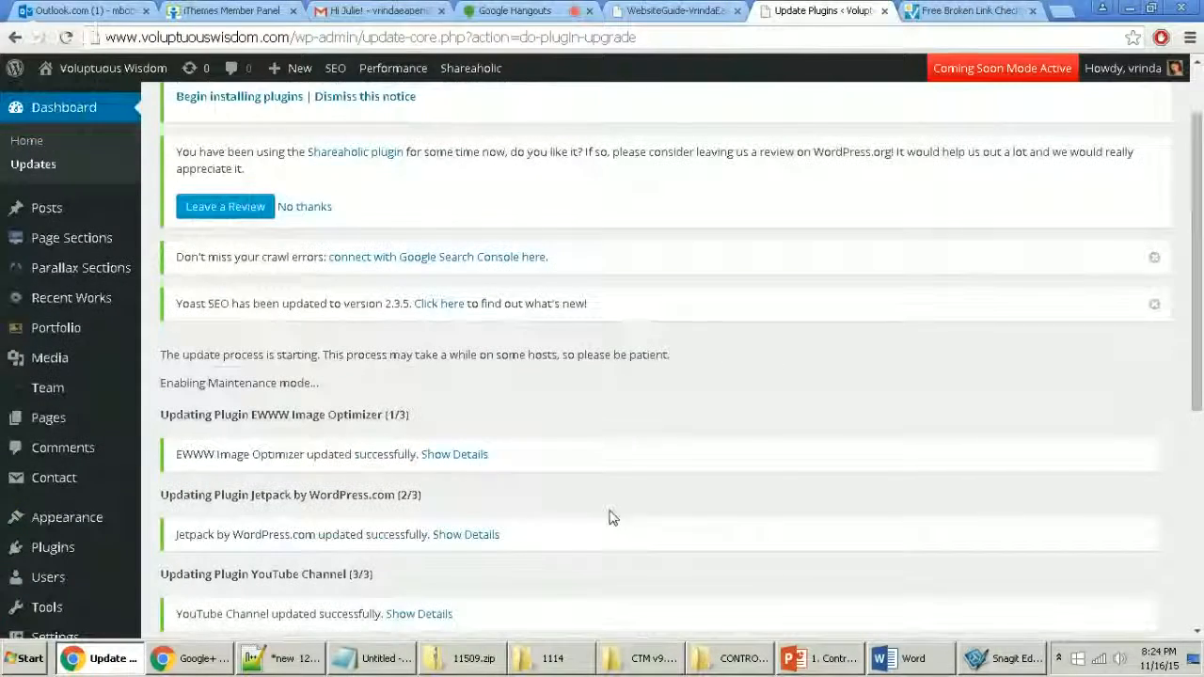
pyautogui.scroll(1, 611, 526)
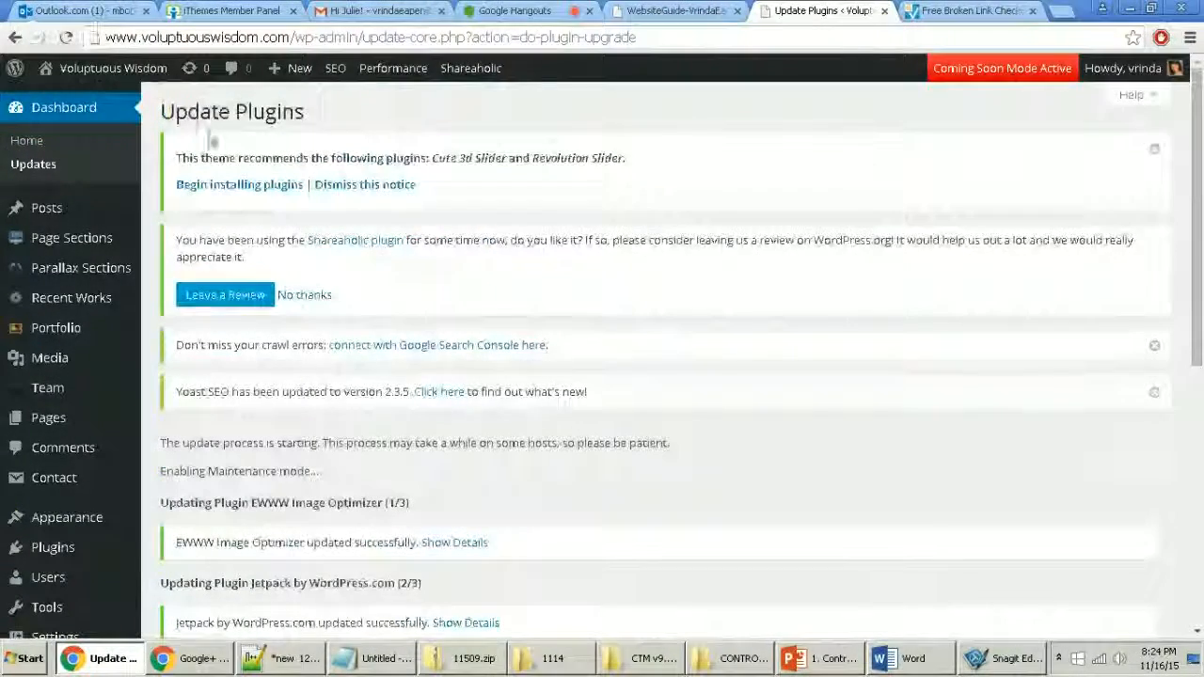
# Step: Bring up the context menu for the site name link in the admin bar
pyautogui.rightClick(111, 58)
pyautogui.press('Escape')
pyautogui.rightClick(98, 62)
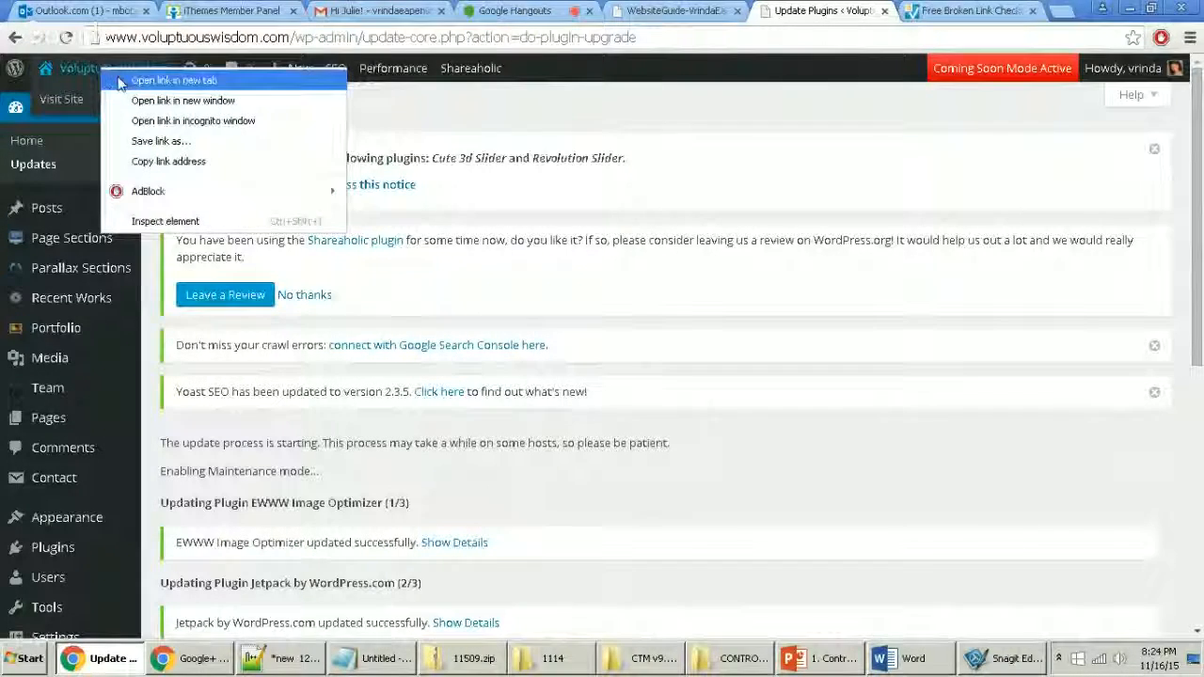
# Step: Open the live Voluptuous Wisdom site in a new tab and scroll down its home page
pyautogui.click(141, 75)
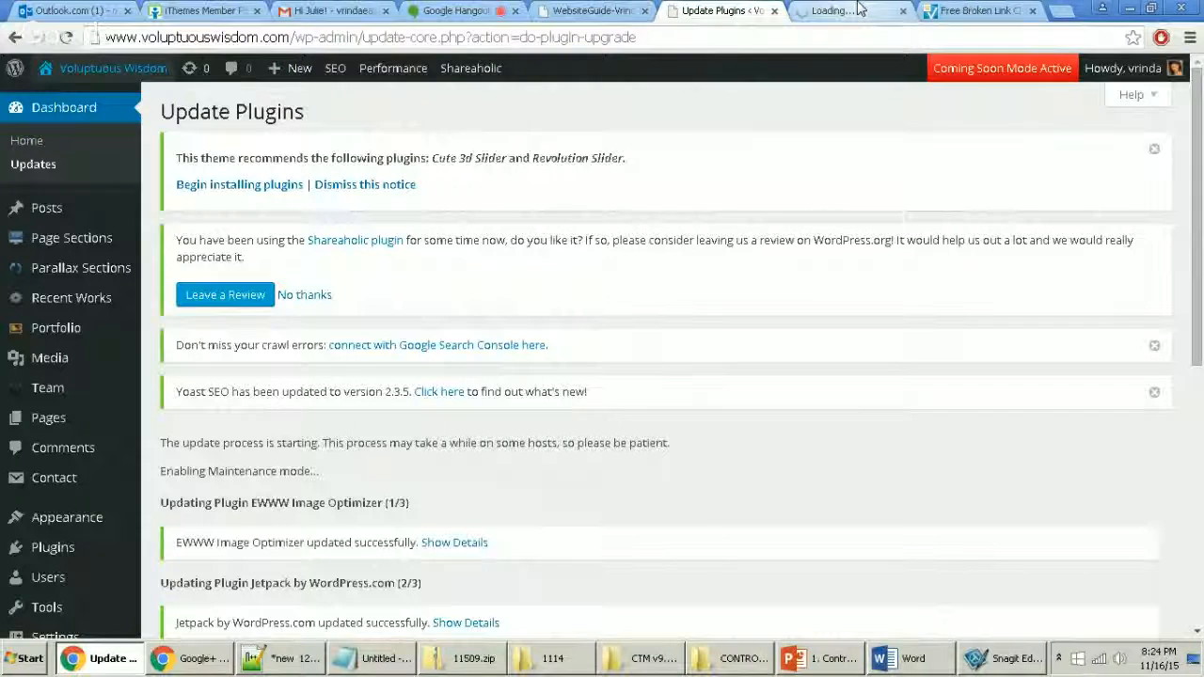
pyautogui.hotkey('ctrl', 'Tab')
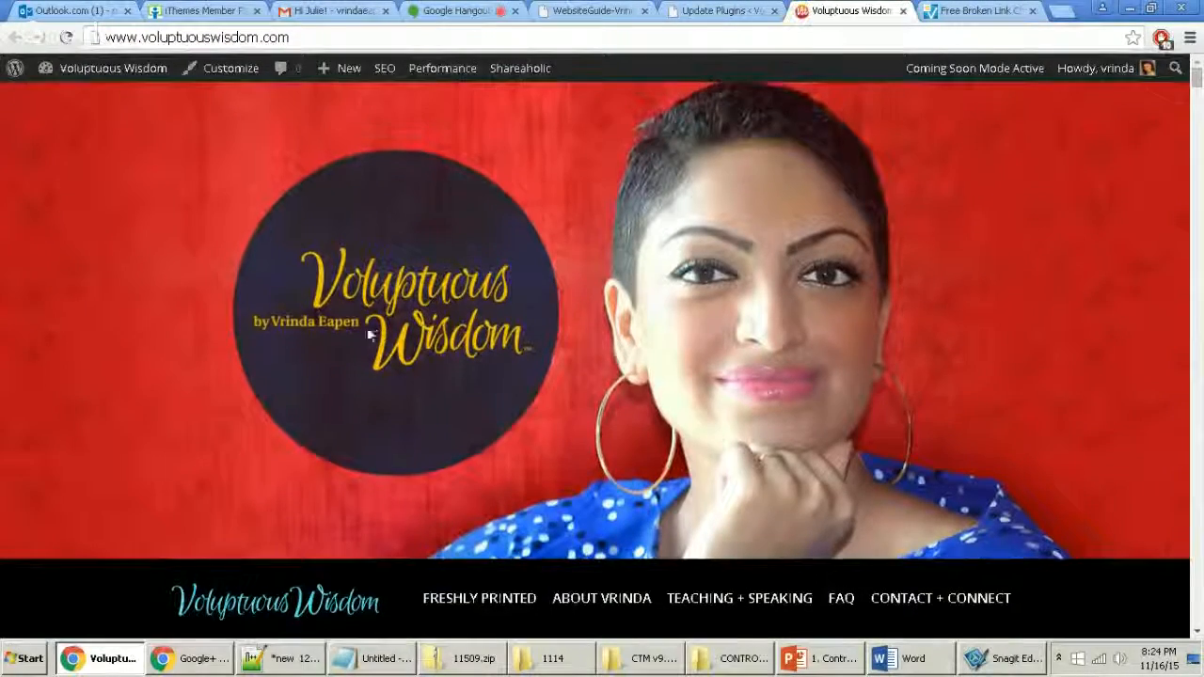
pyautogui.scroll(-5, 373, 381)
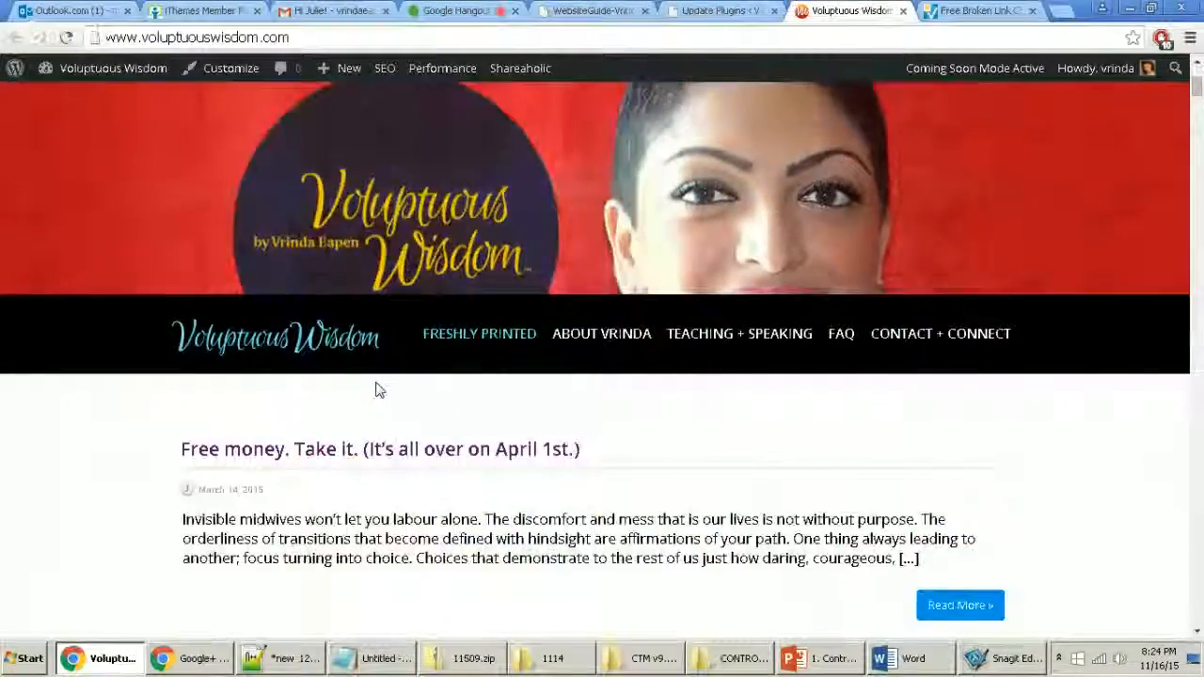
pyautogui.scroll(-7, 385, 379)
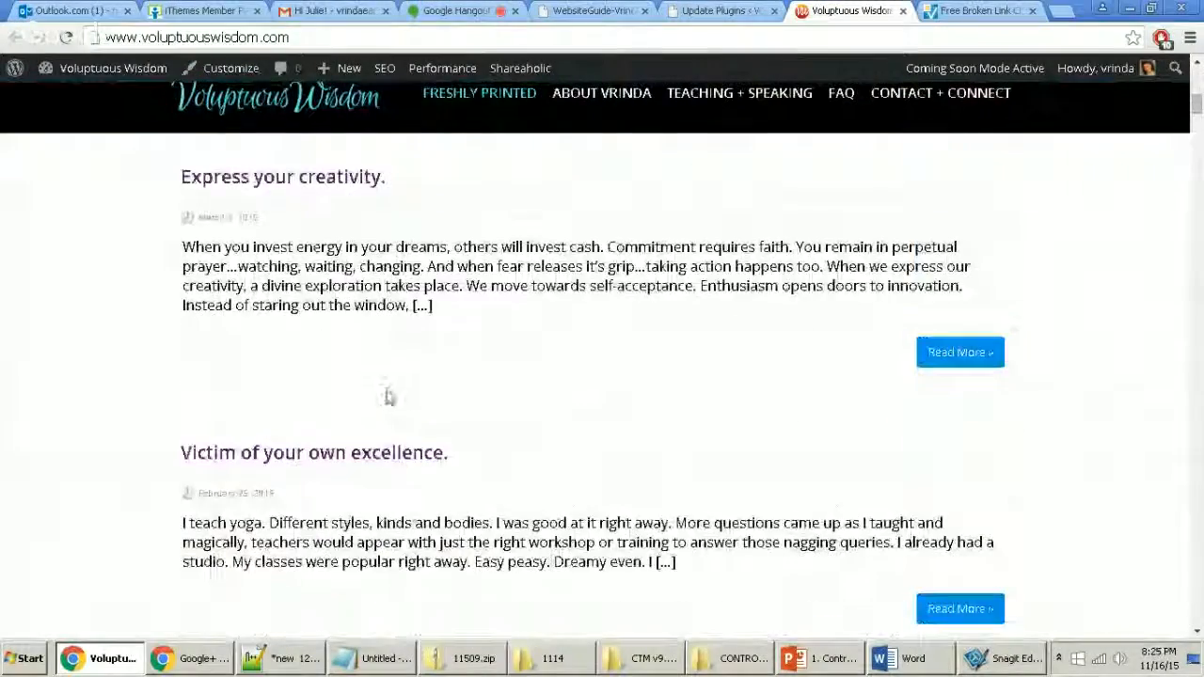
pyautogui.scroll(-8, 386, 395)
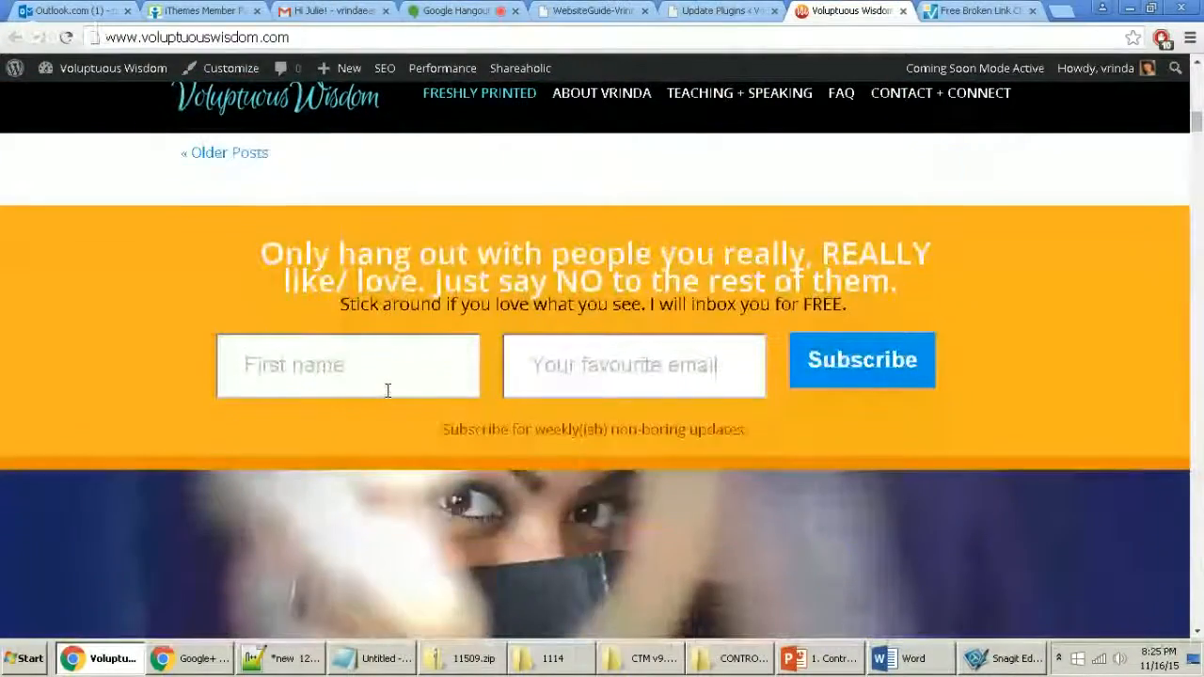
pyautogui.scroll(-8, 390, 403)
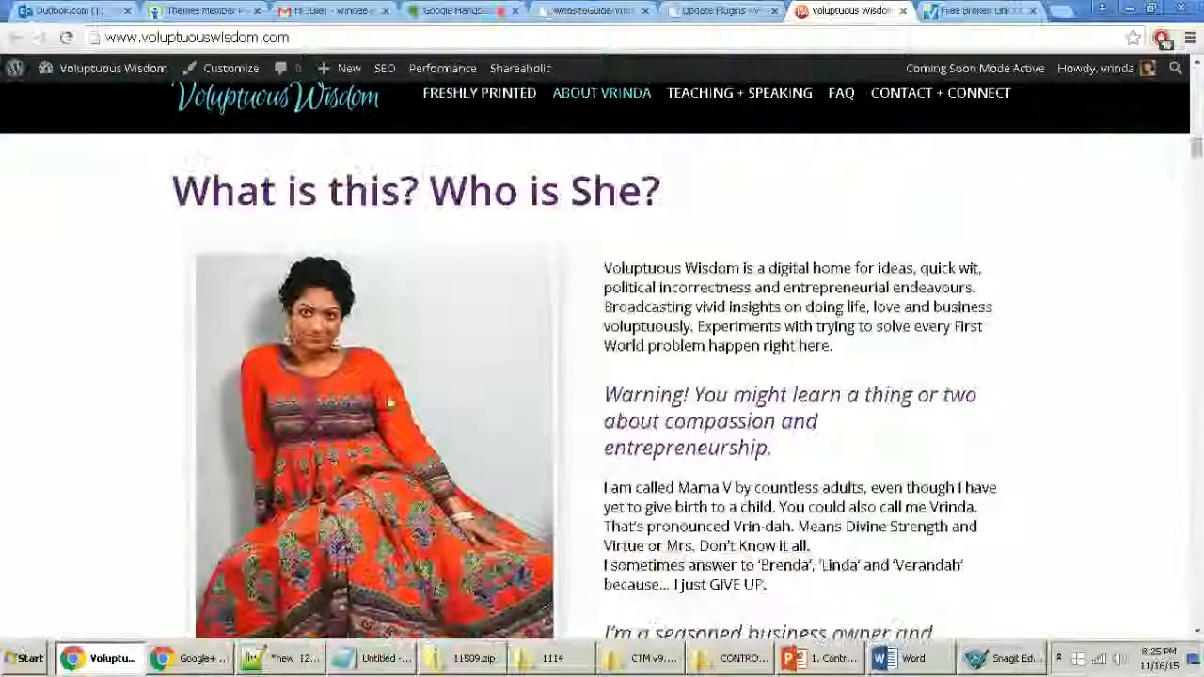
pyautogui.scroll(-10, 395, 399)
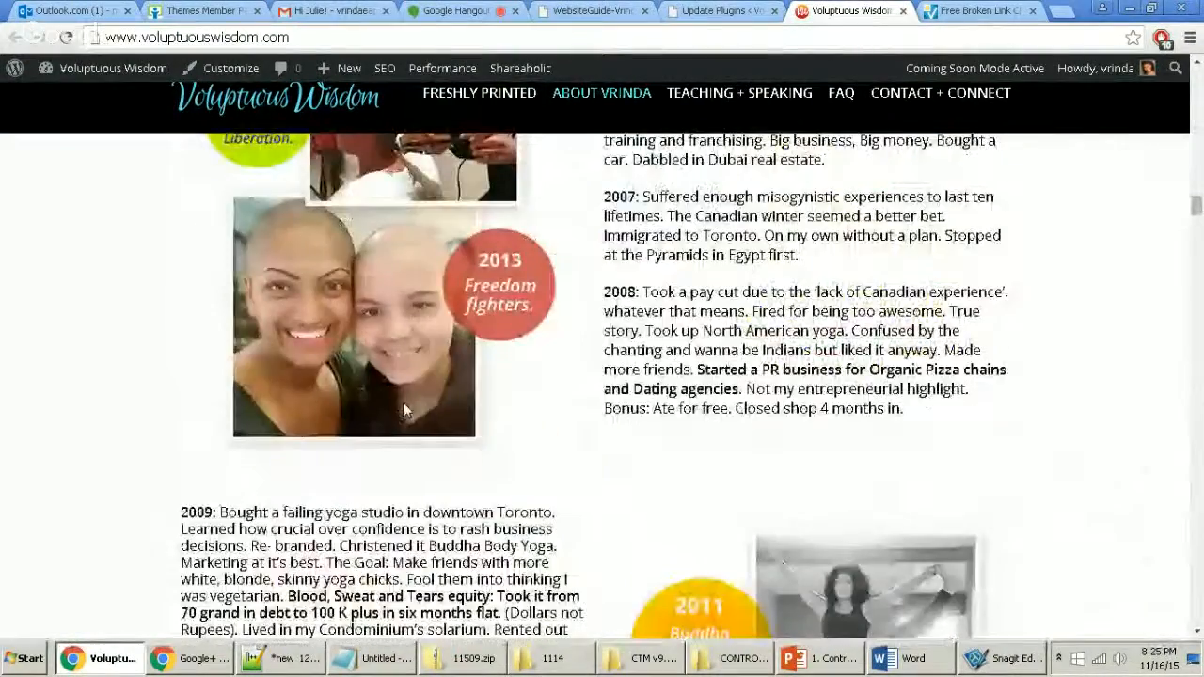
pyautogui.scroll(-5, 573, 402)
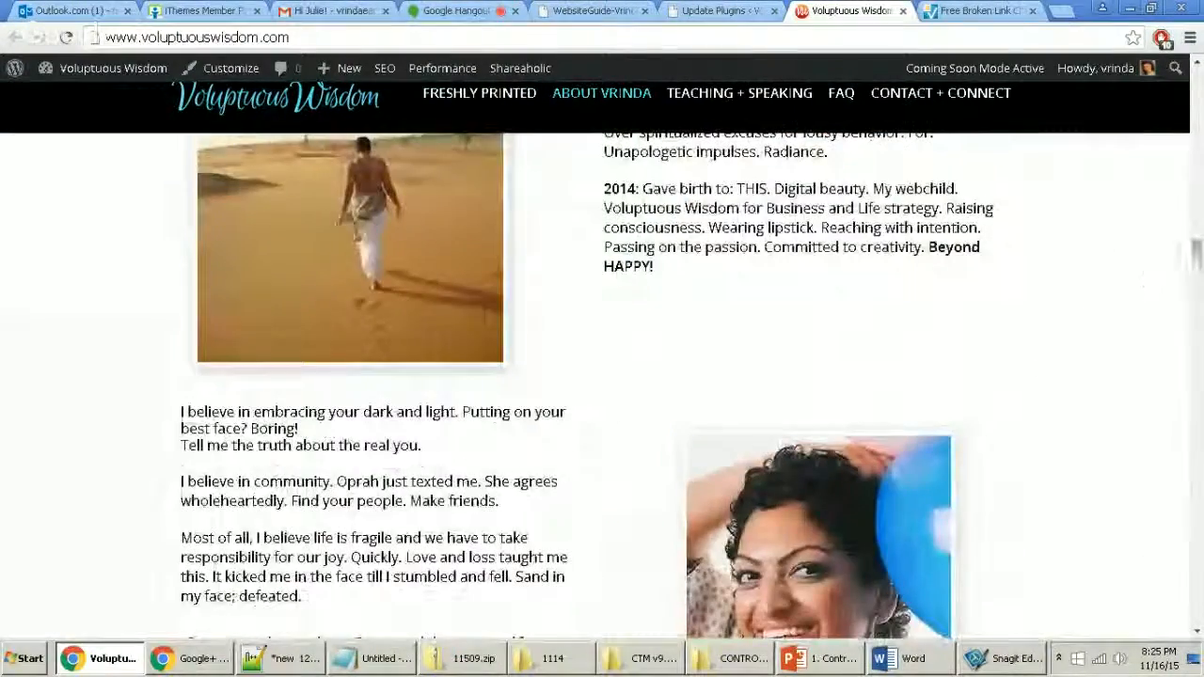
# Step: Open the full 'Free money. Take it.' post from the home page
pyautogui.moveTo(1197, 256); pyautogui.dragTo(1197, 113)
pyautogui.scroll(10, 953, 201)
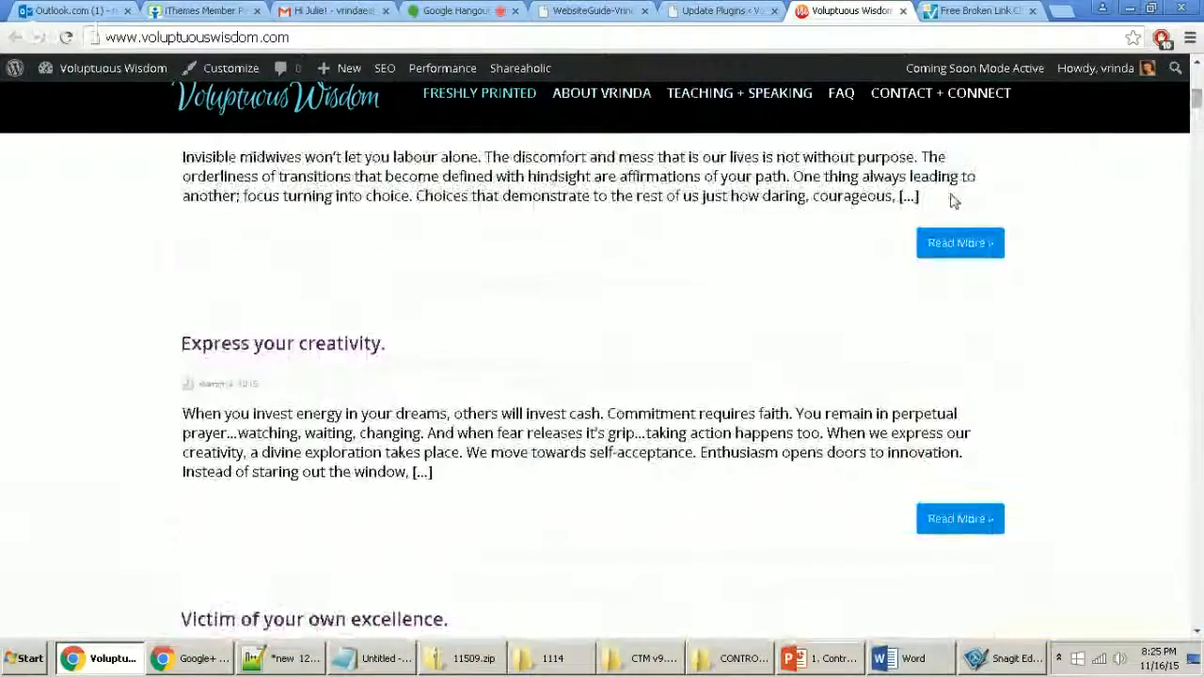
pyautogui.scroll(-5, 712, 339)
pyautogui.click(999, 341)
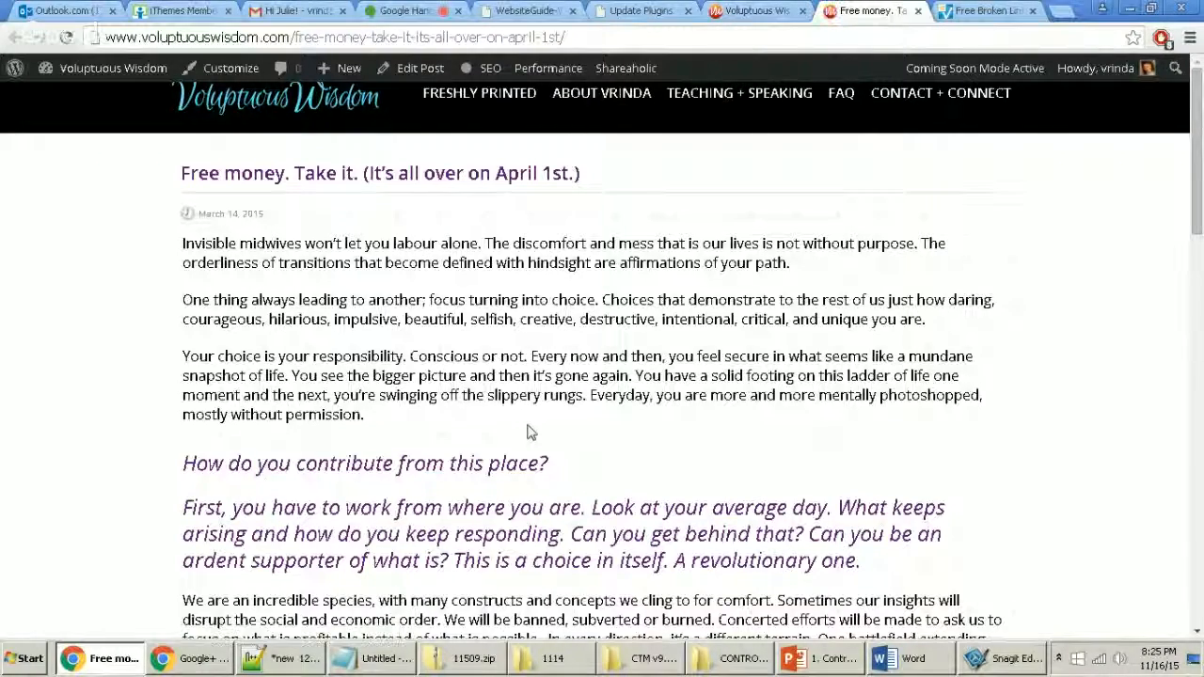
# Step: Scroll through the Free money post, then go to the 'Emails excite me.' Contact + Connect page
pyautogui.scroll(-5, 528, 432)
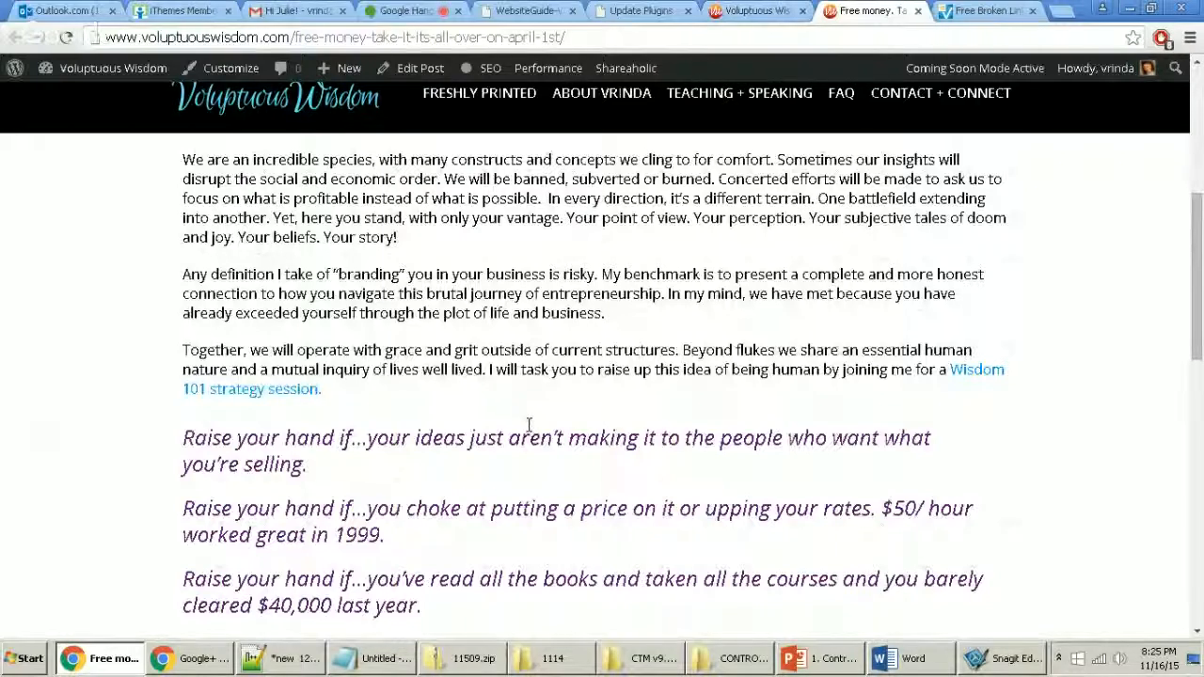
pyautogui.scroll(-1, 528, 425)
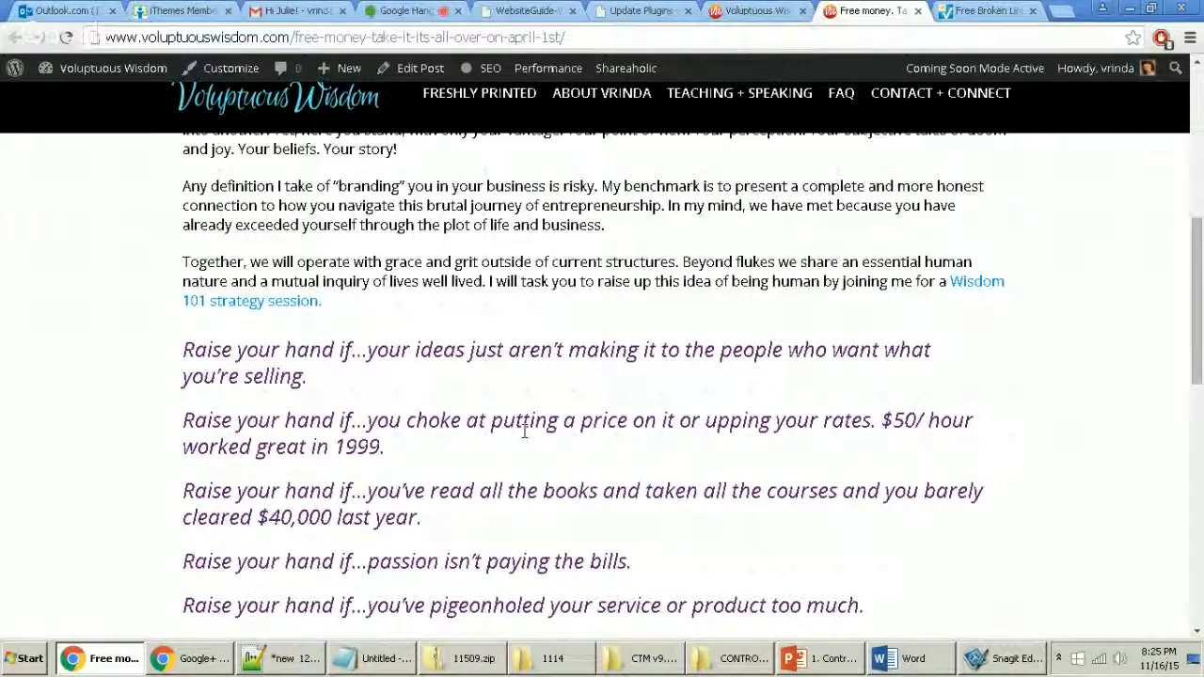
pyautogui.scroll(-3, 522, 434)
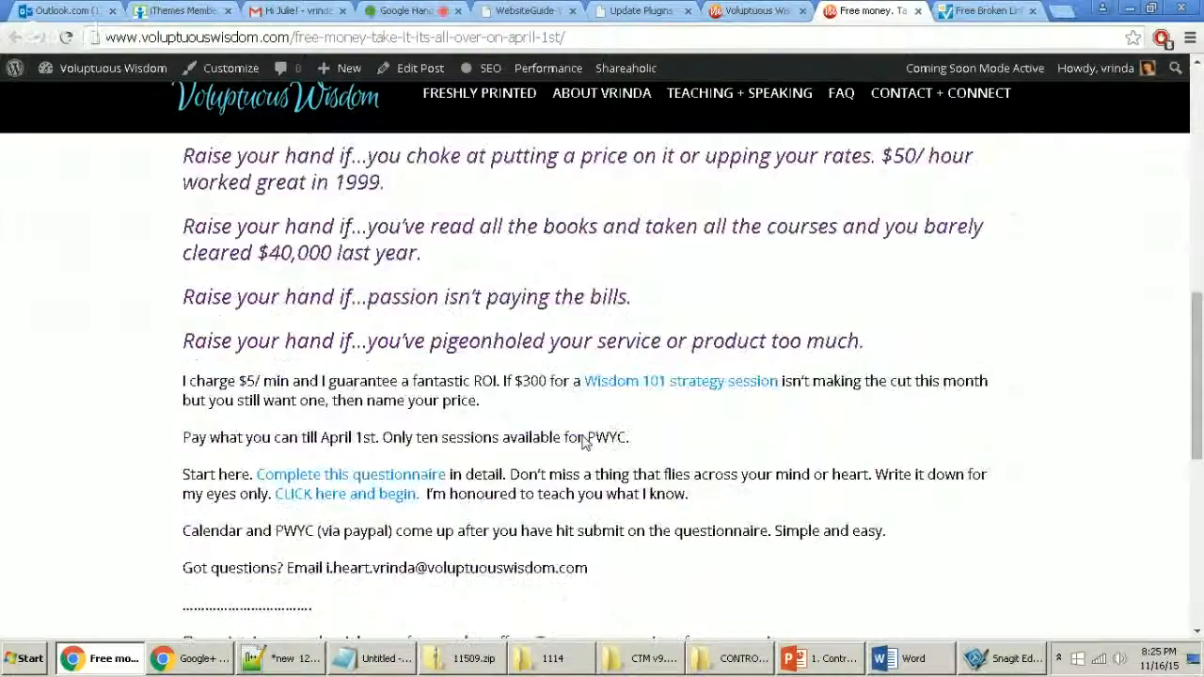
pyautogui.scroll(-3, 588, 440)
pyautogui.scroll(-3, 611, 299)
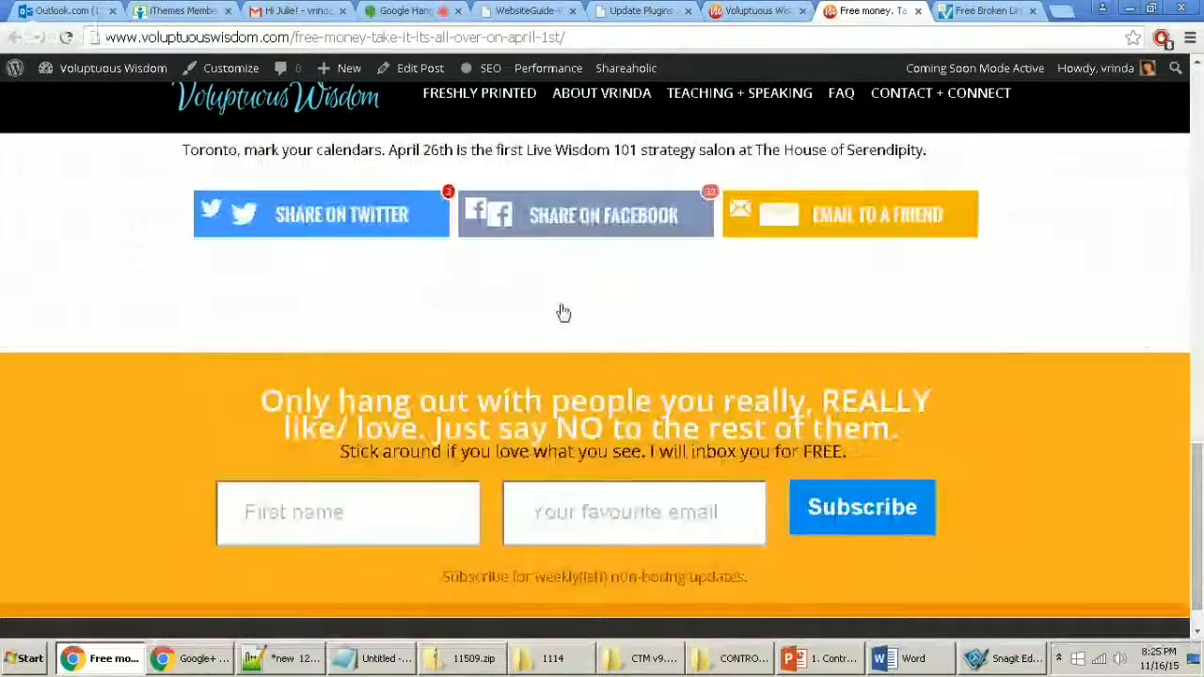
pyautogui.scroll(-1, 734, 367)
pyautogui.scroll(11, 769, 381)
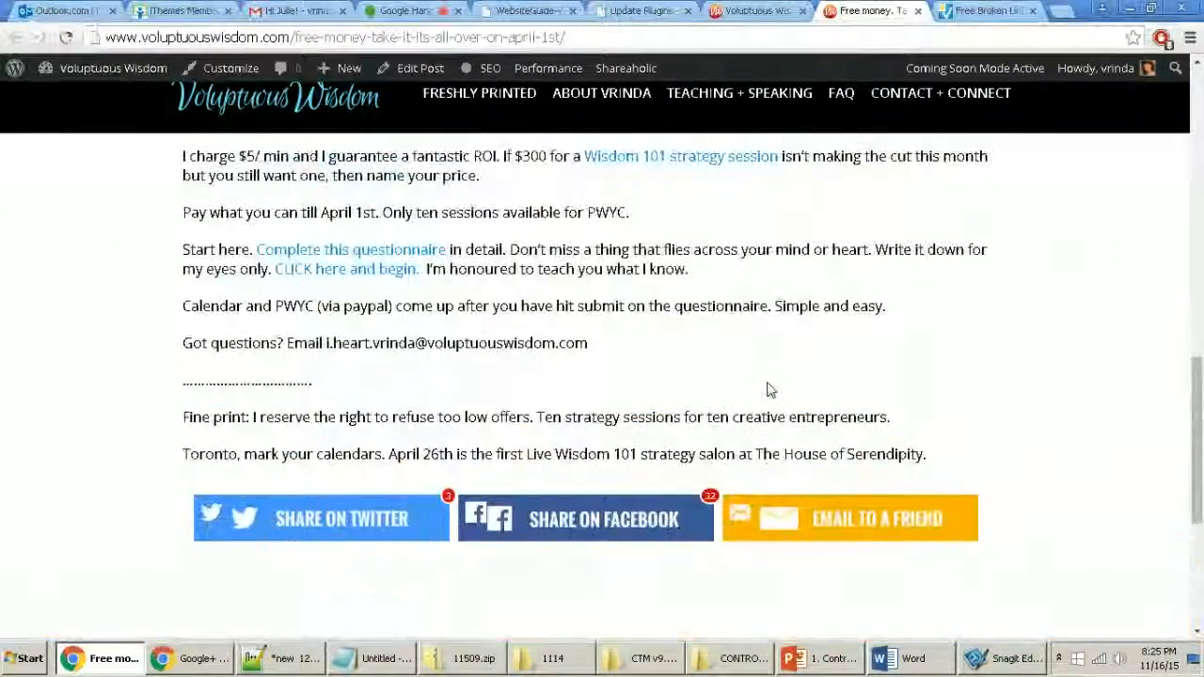
pyautogui.scroll(5, 768, 381)
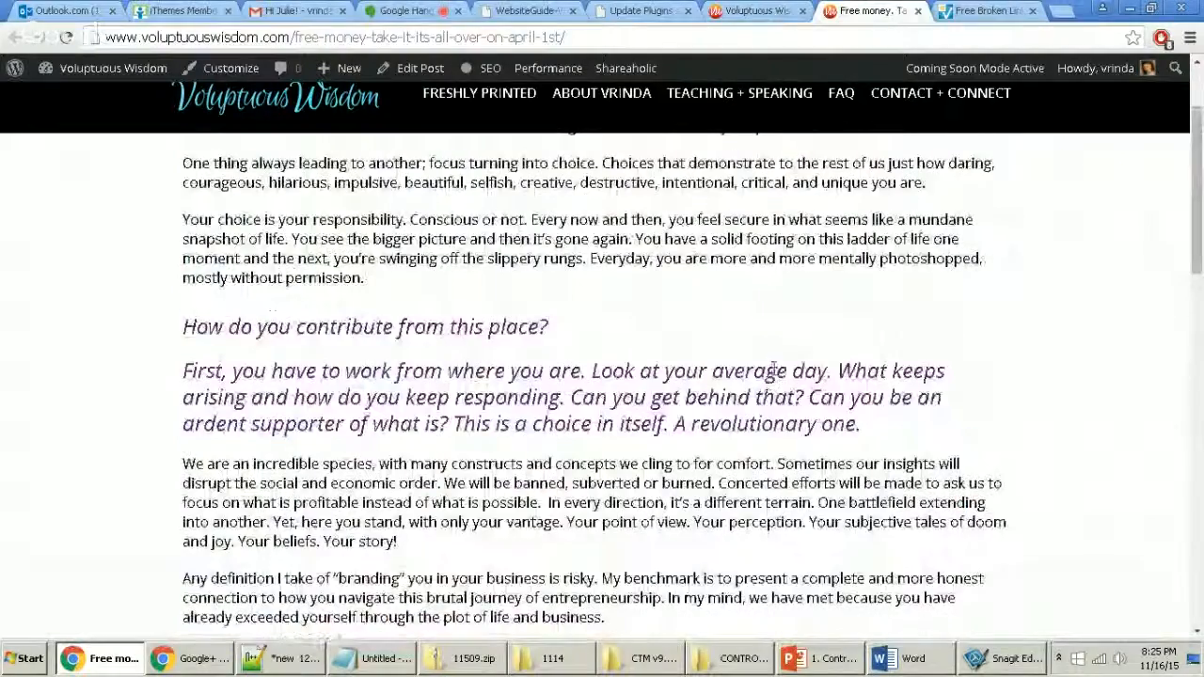
pyautogui.click(946, 106)
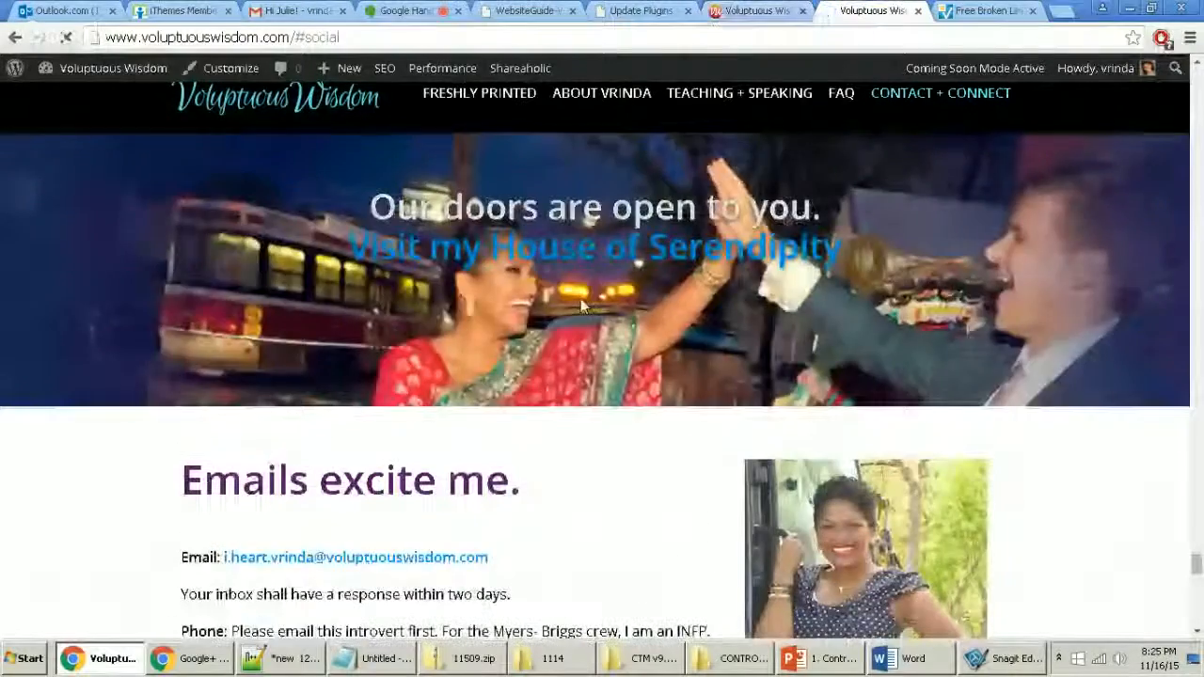
# Step: Switch between the site tabs and scroll back up to the home page's red header banner
pyautogui.scroll(-10, 584, 357)
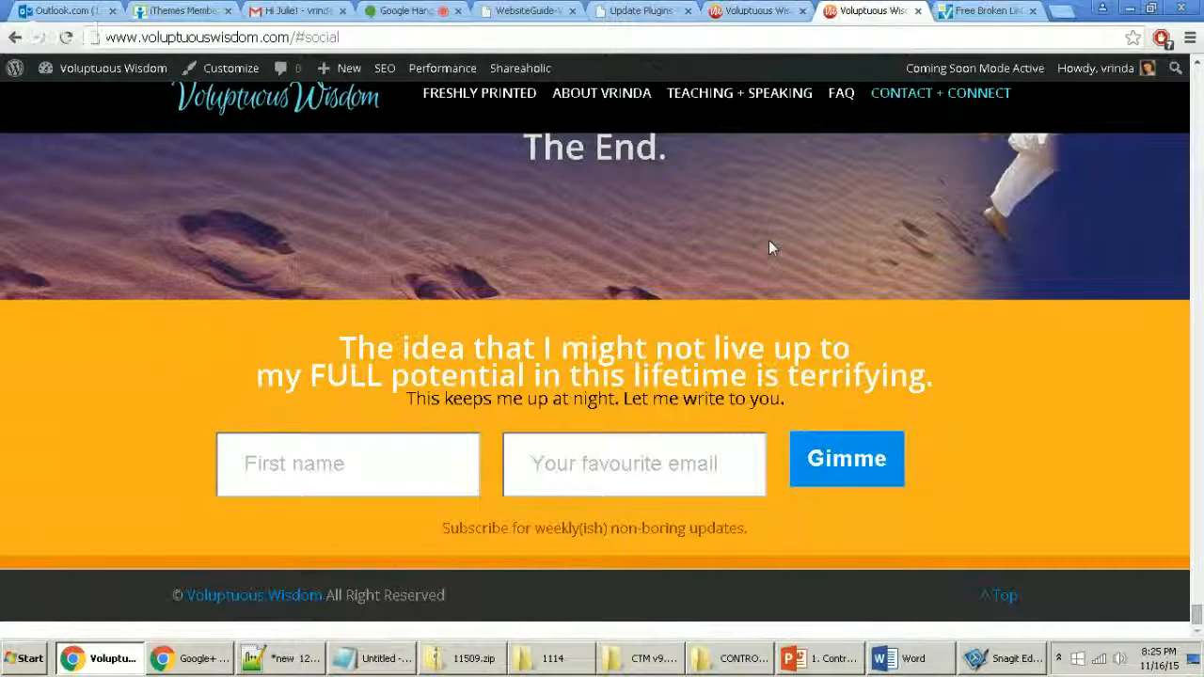
pyautogui.click(752, 11)
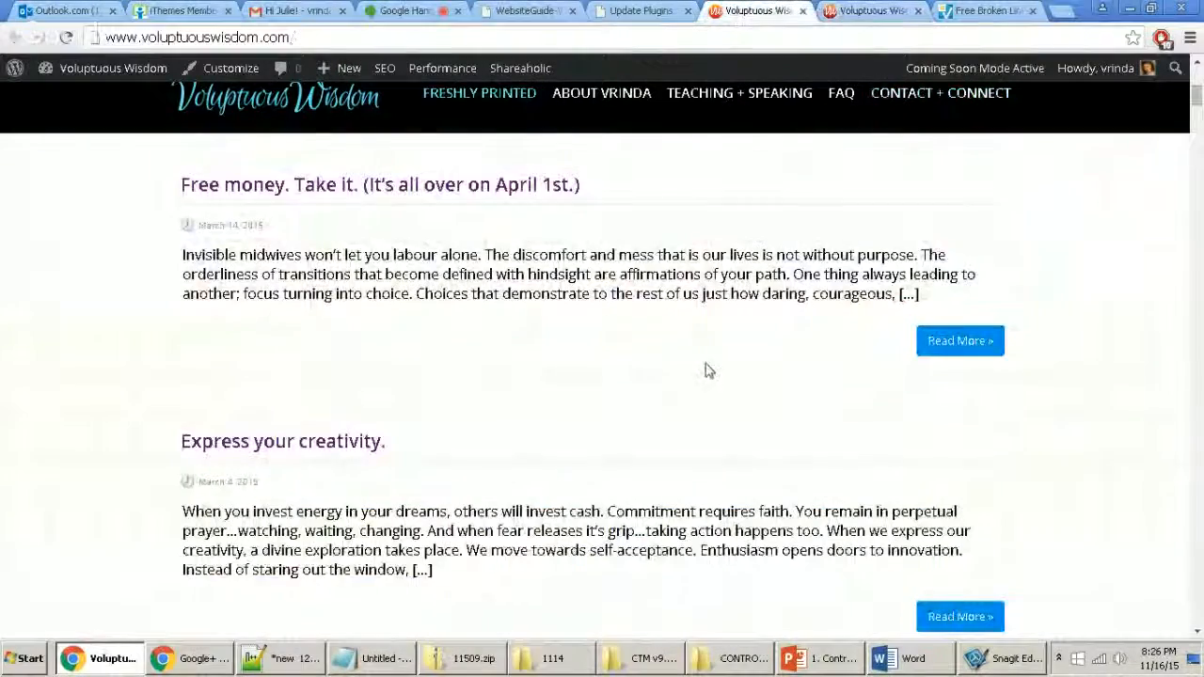
pyautogui.scroll(2, 698, 399)
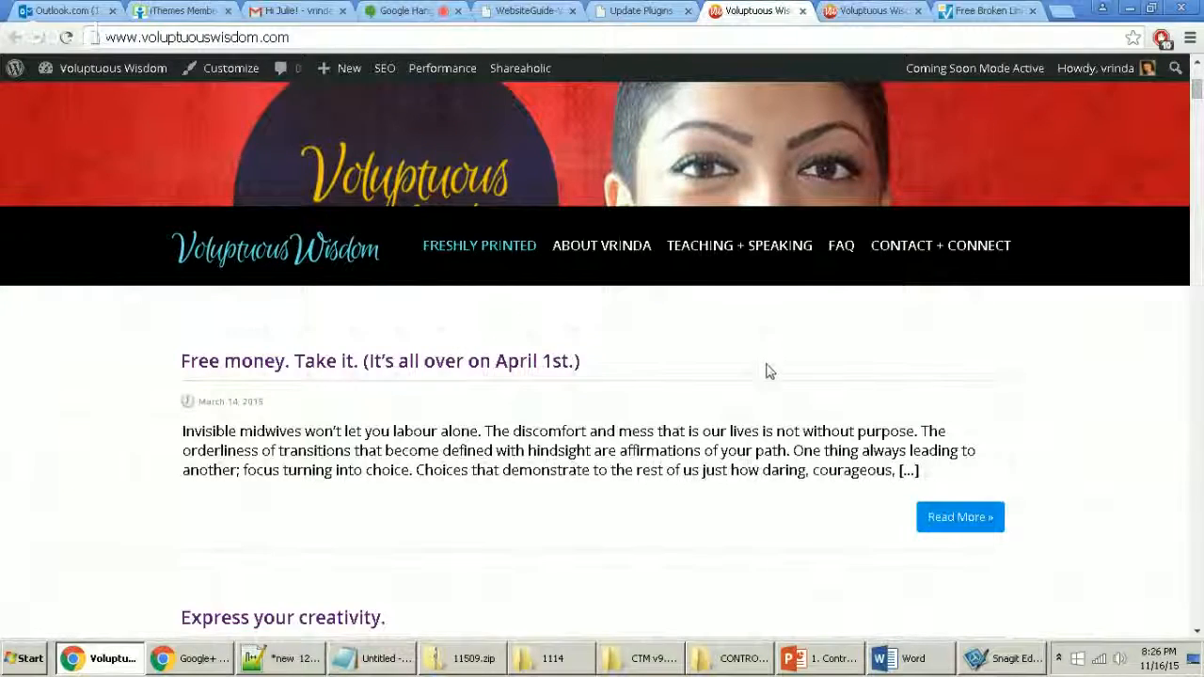
pyautogui.click(887, 7)
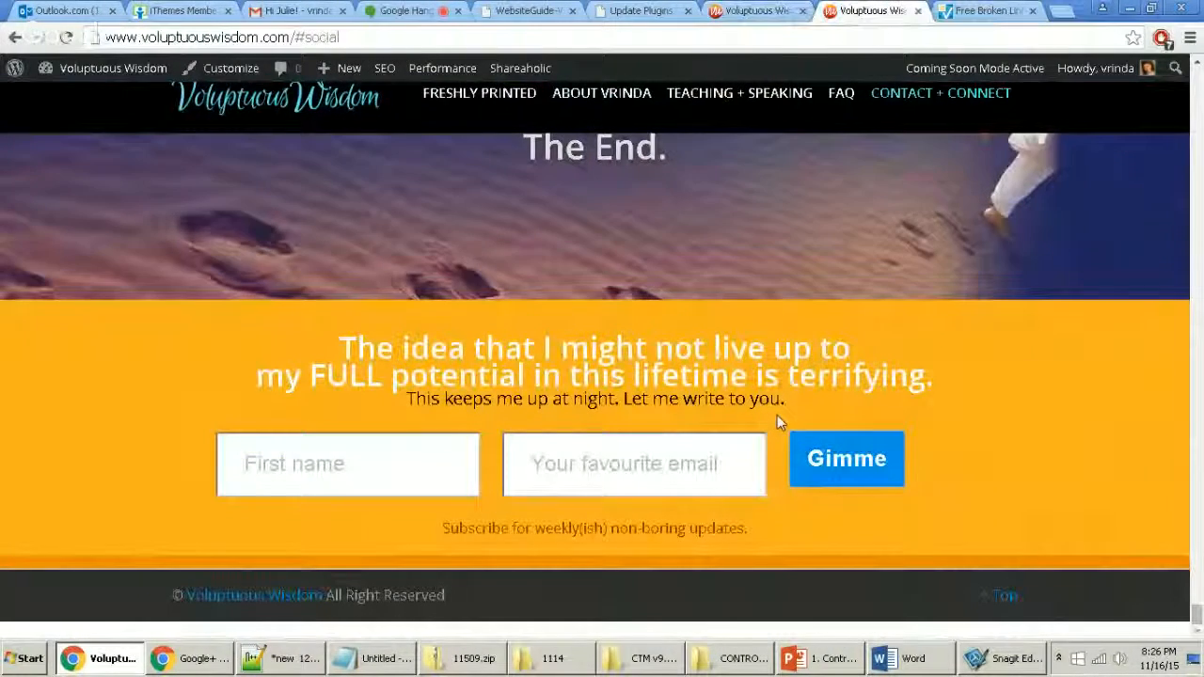
pyautogui.scroll(4, 750, 504)
pyautogui.scroll(6, 749, 505)
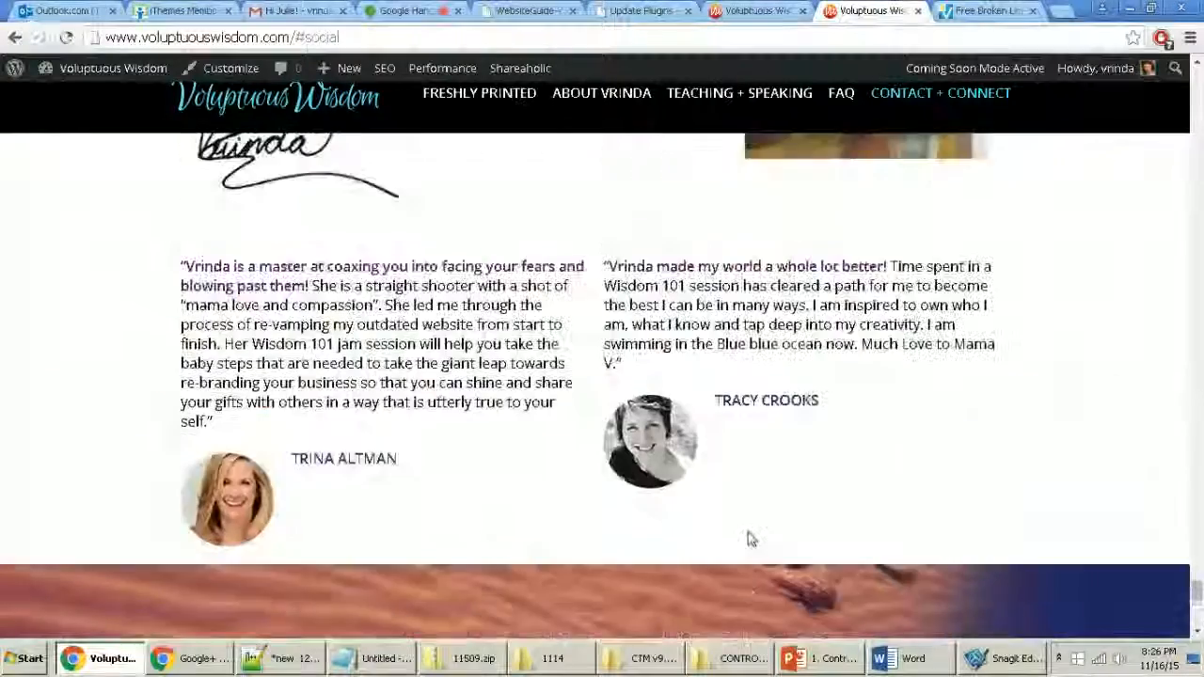
pyautogui.scroll(15, 752, 534)
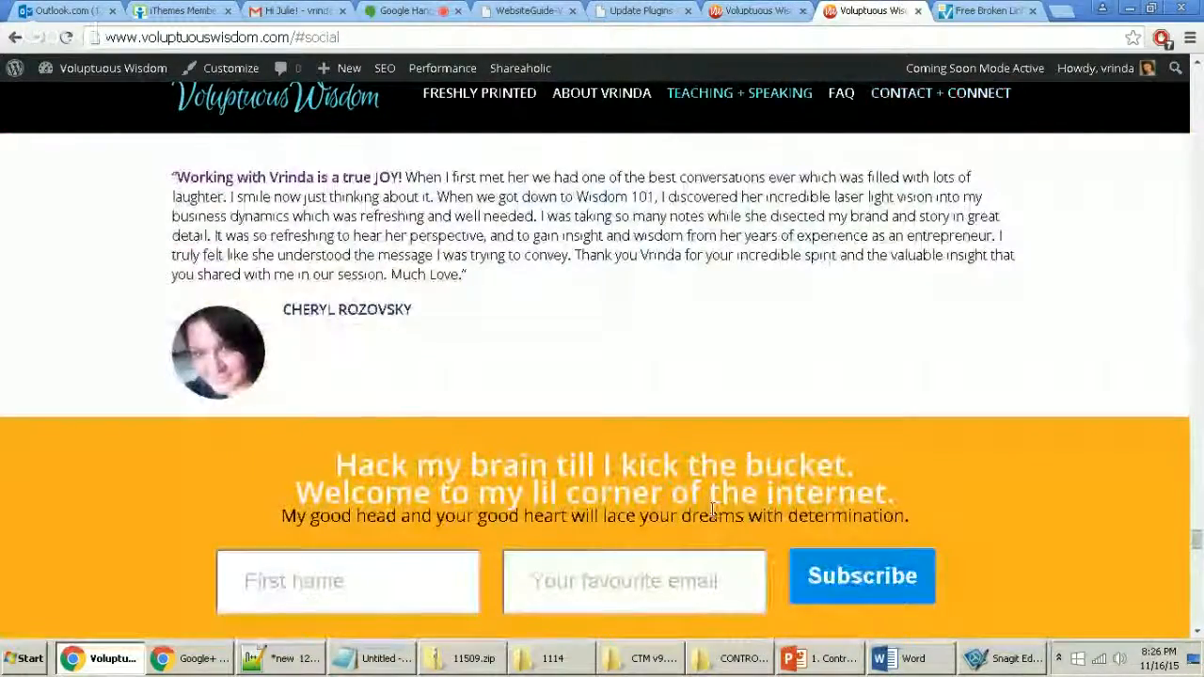
pyautogui.scroll(8, 712, 512)
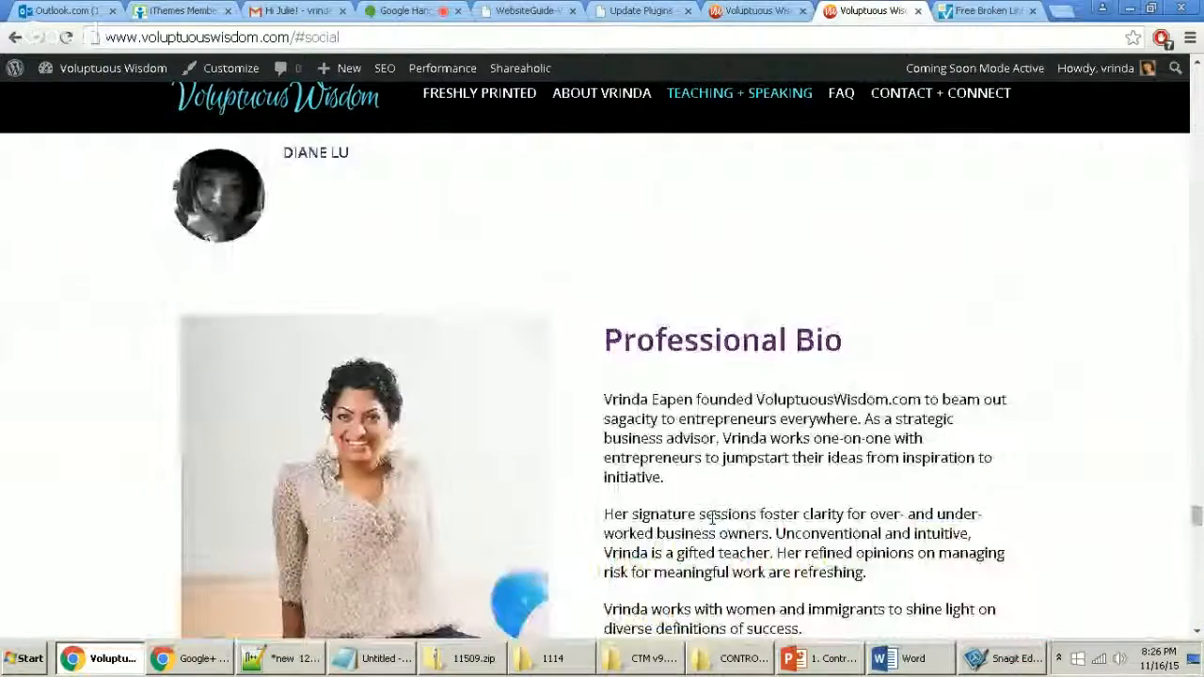
pyautogui.scroll(5, 712, 516)
pyautogui.moveTo(1197, 510); pyautogui.dragTo(1197, 83)
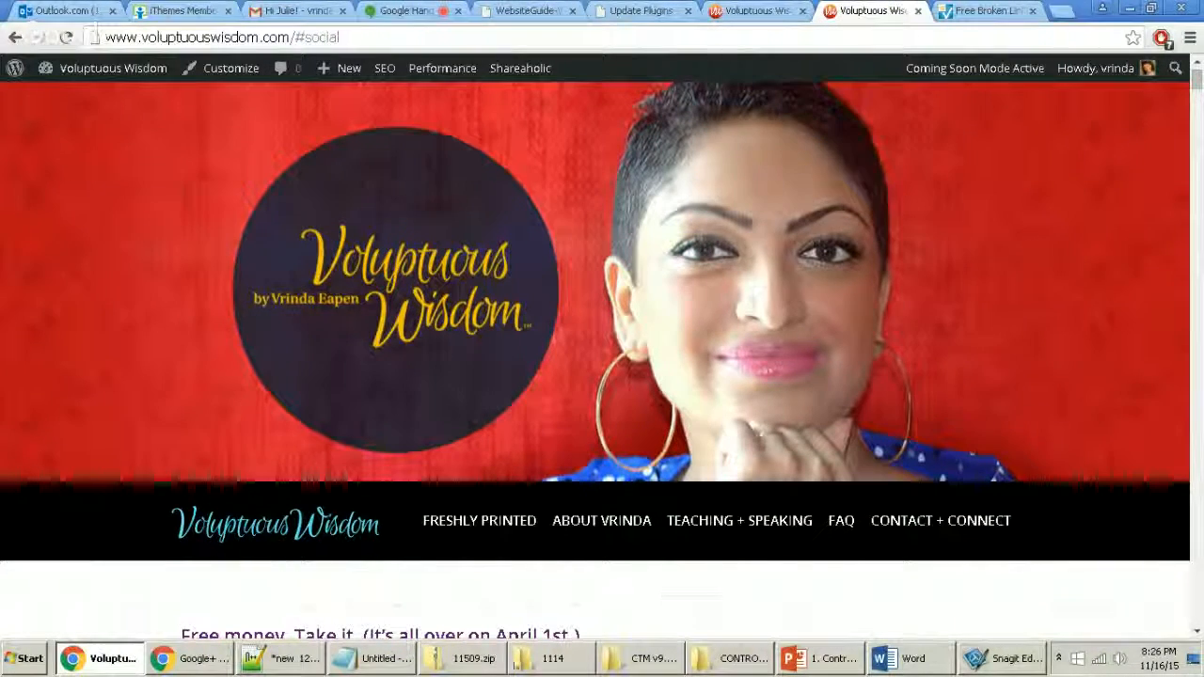
# Step: Add a '- unneeded plugins?' line under the plugin items in the Notepad++ checklist
pyautogui.click(287, 661)
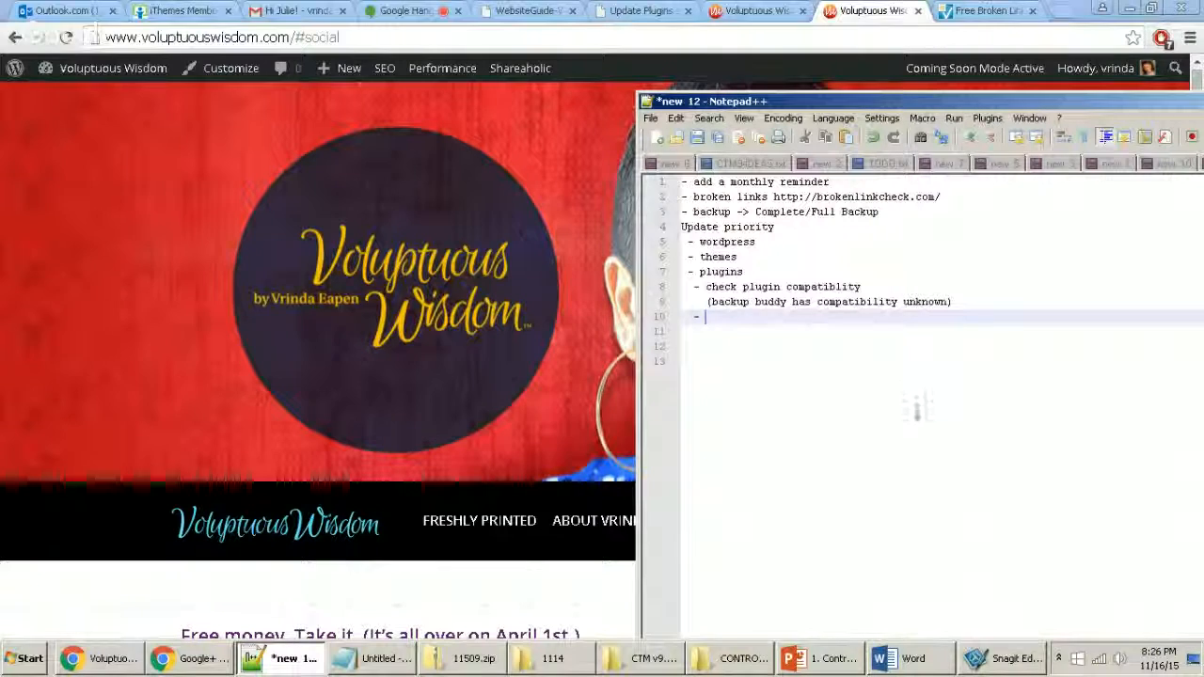
pyautogui.write('plug')
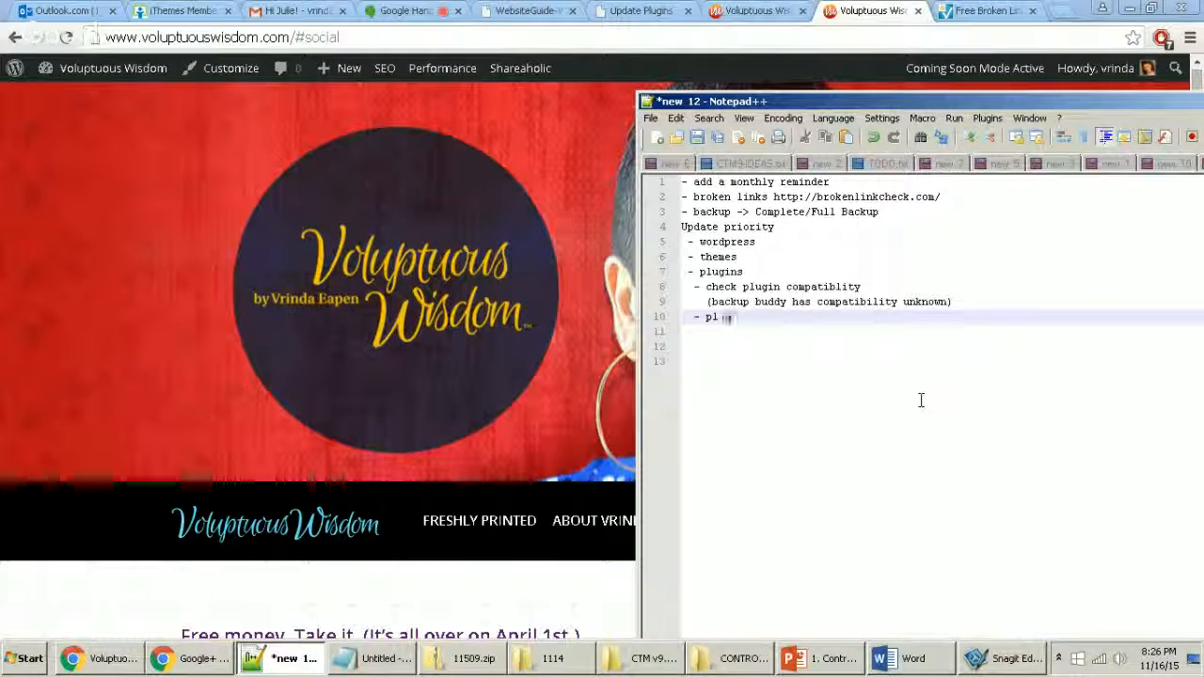
pyautogui.press('BackSpace')
pyautogui.press('BackSpace')
pyautogui.press('BackSpace')
pyautogui.press('BackSpace')
pyautogui.write('unneede')
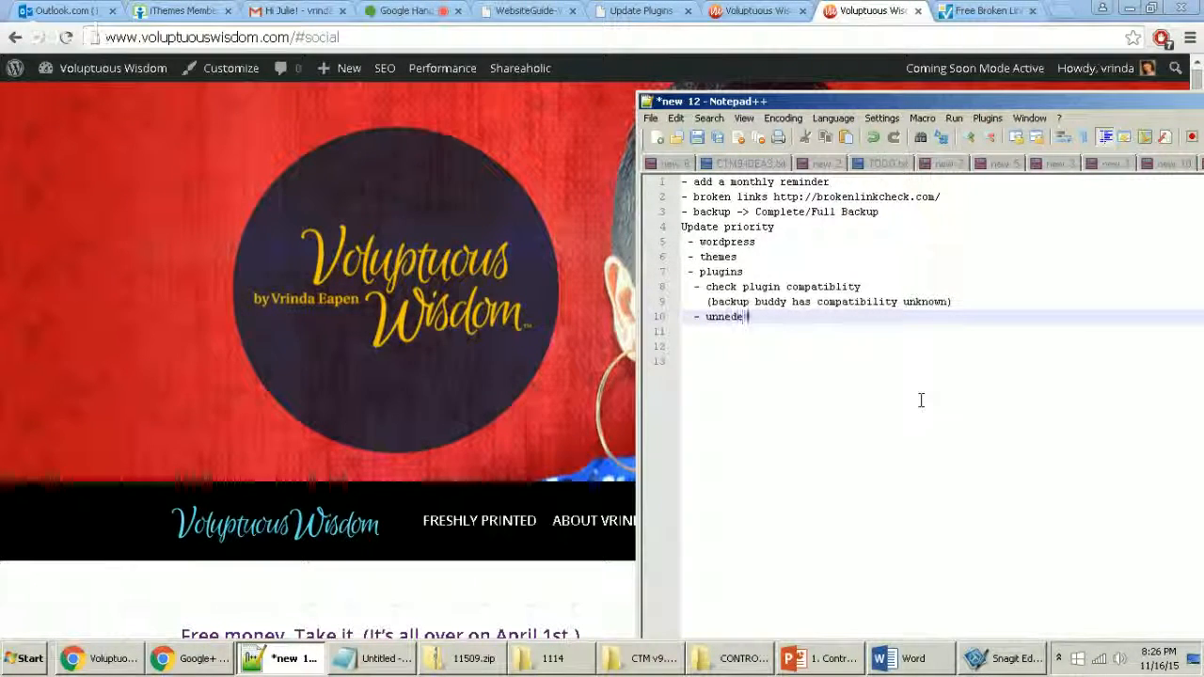
pyautogui.write('d')
pyautogui.press('BackSpace')
pyautogui.press('BackSpace')
pyautogui.press('BackSpace')
pyautogui.write('eded')
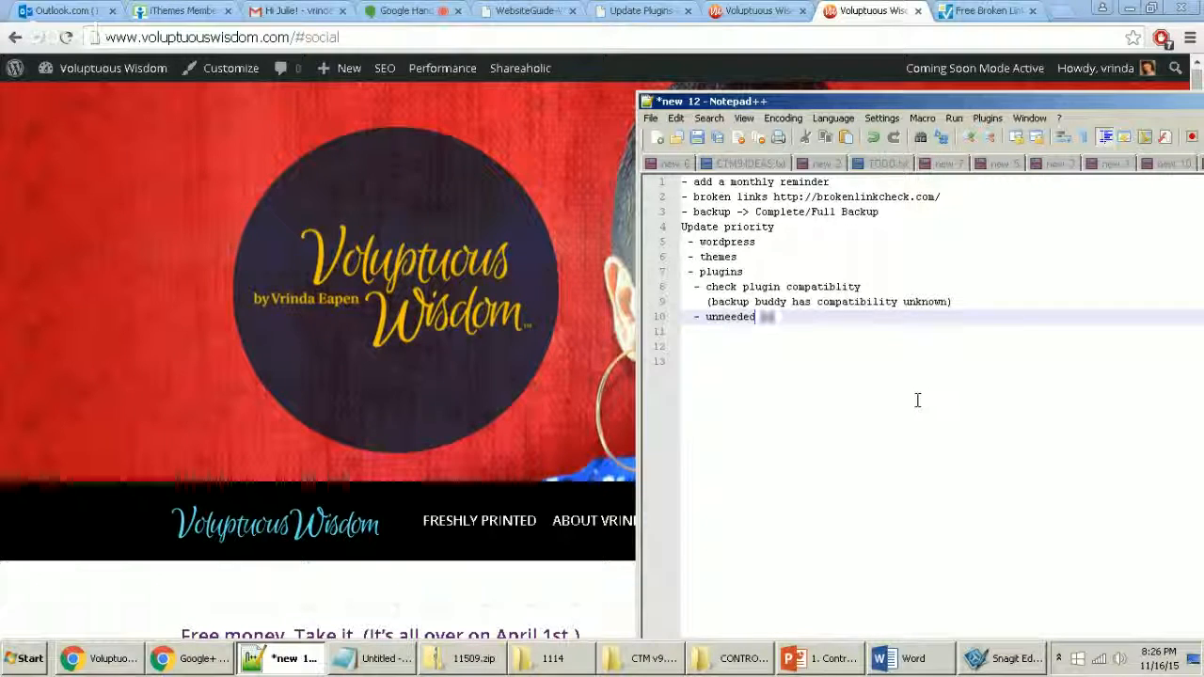
pyautogui.write(' plugins?')
pyautogui.click(757, 10)
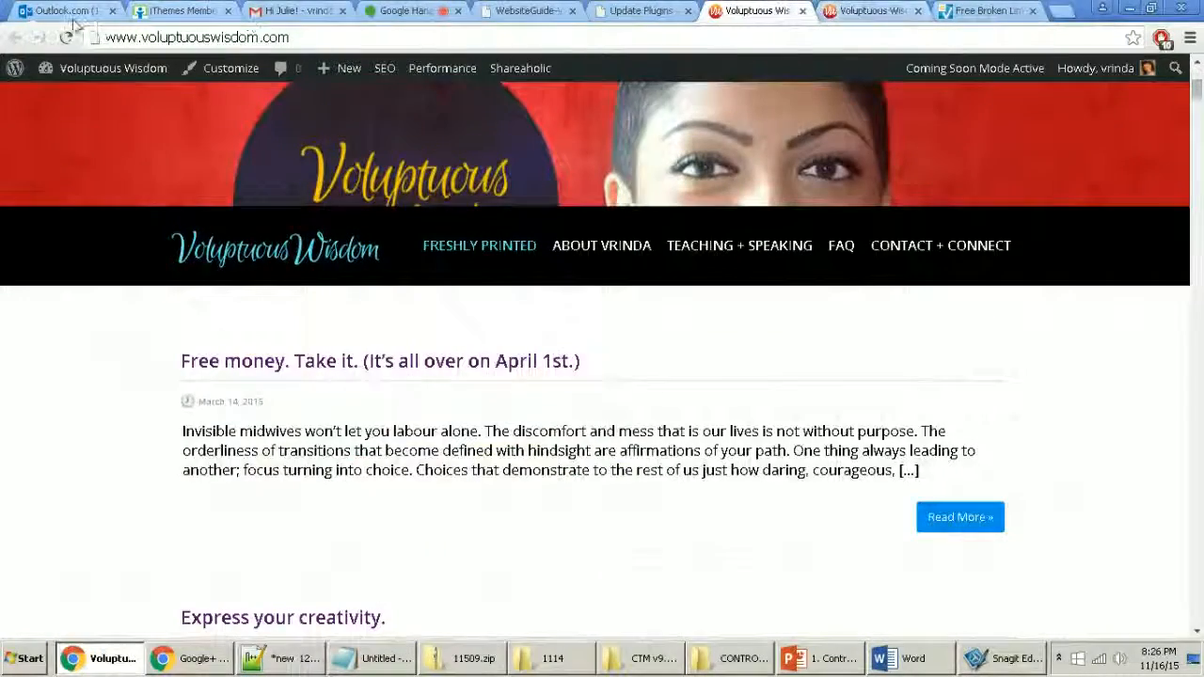
# Step: Go from the update results to Installed Plugins and scroll down to the YouTube Channel entry
pyautogui.click(628, 10)
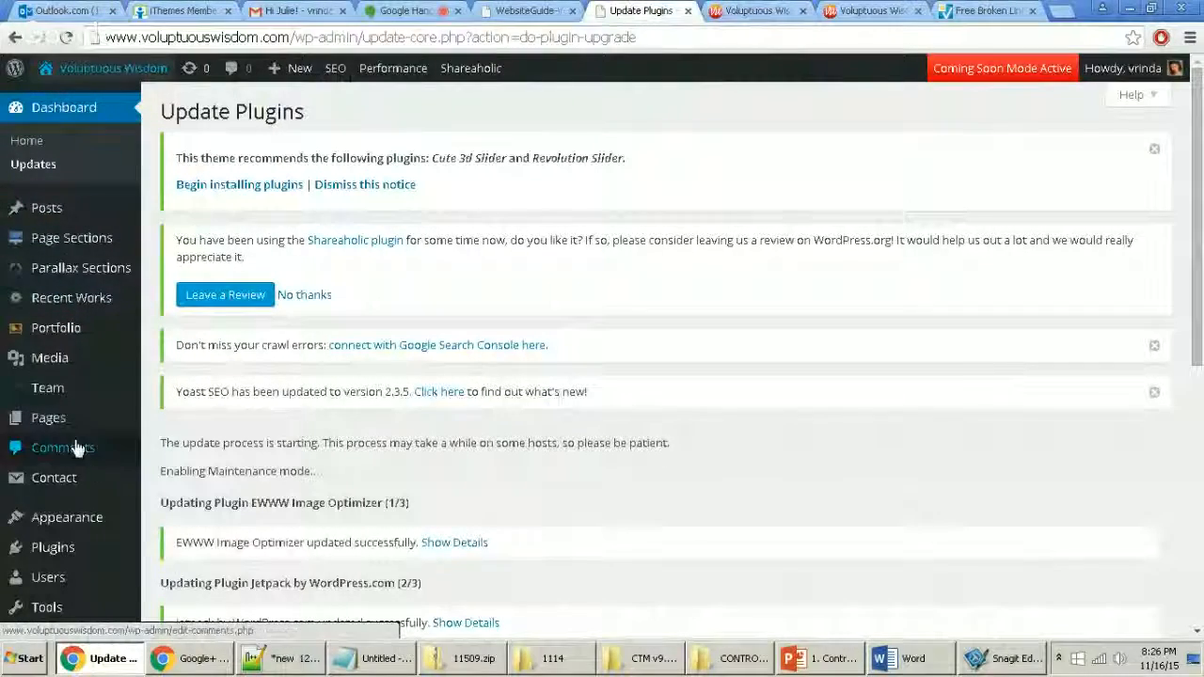
pyautogui.moveTo(30, 553)
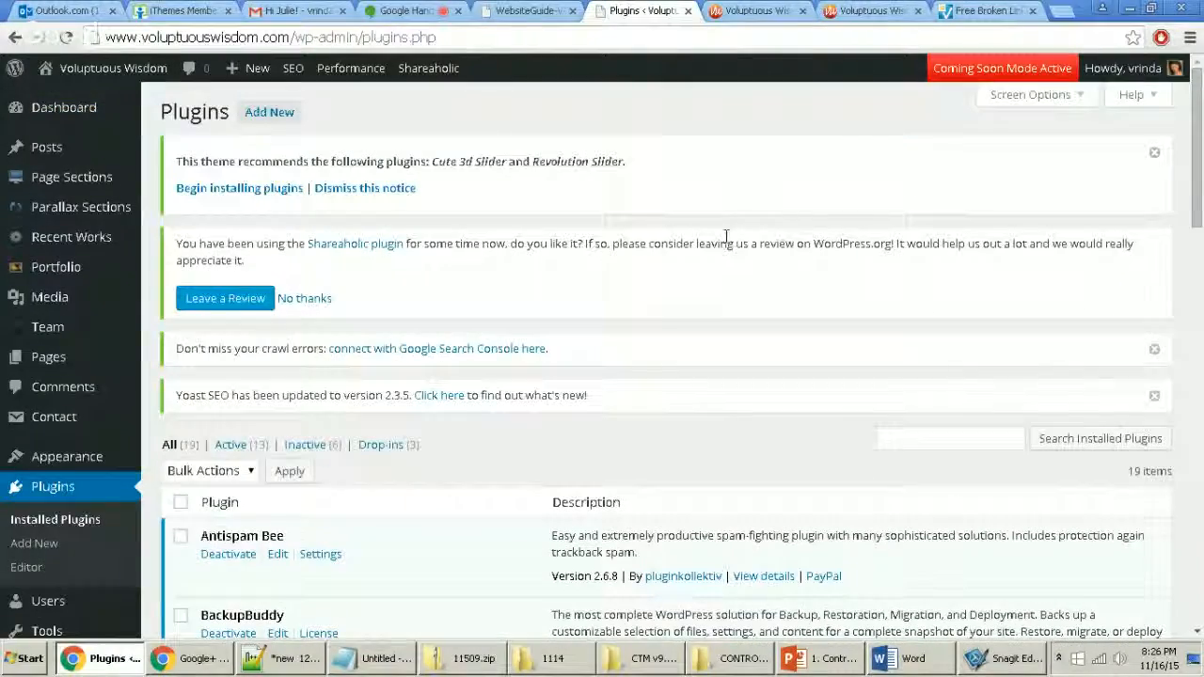
pyautogui.scroll(-3, 749, 294)
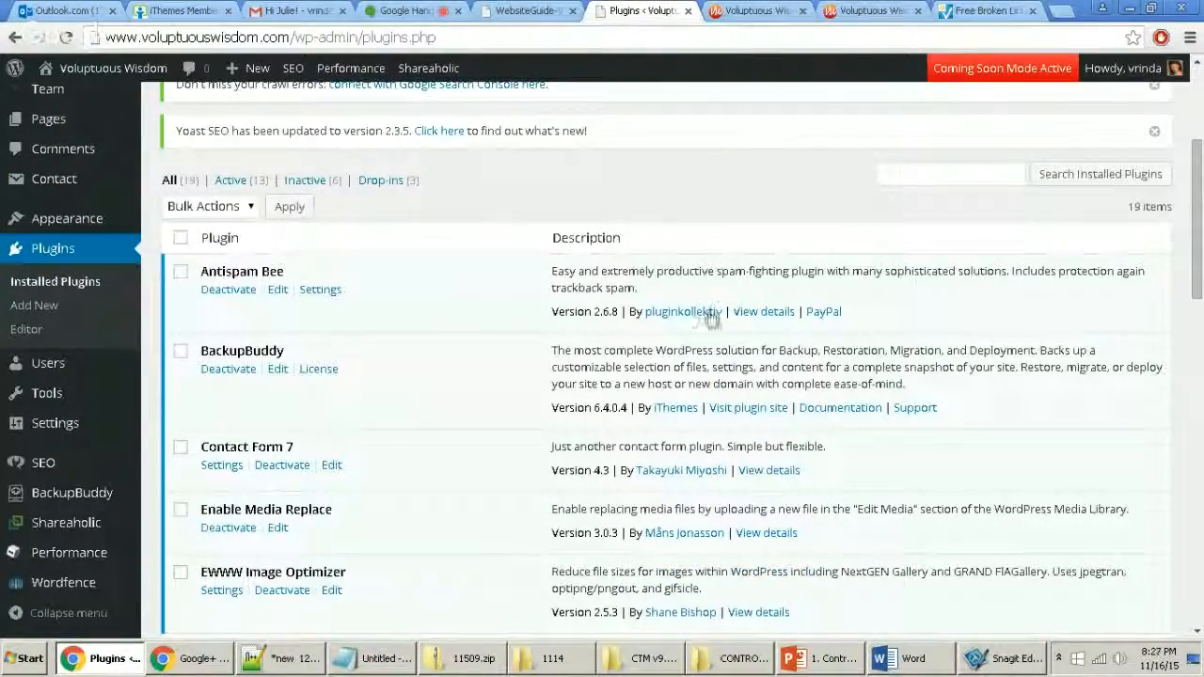
pyautogui.scroll(-1, 668, 346)
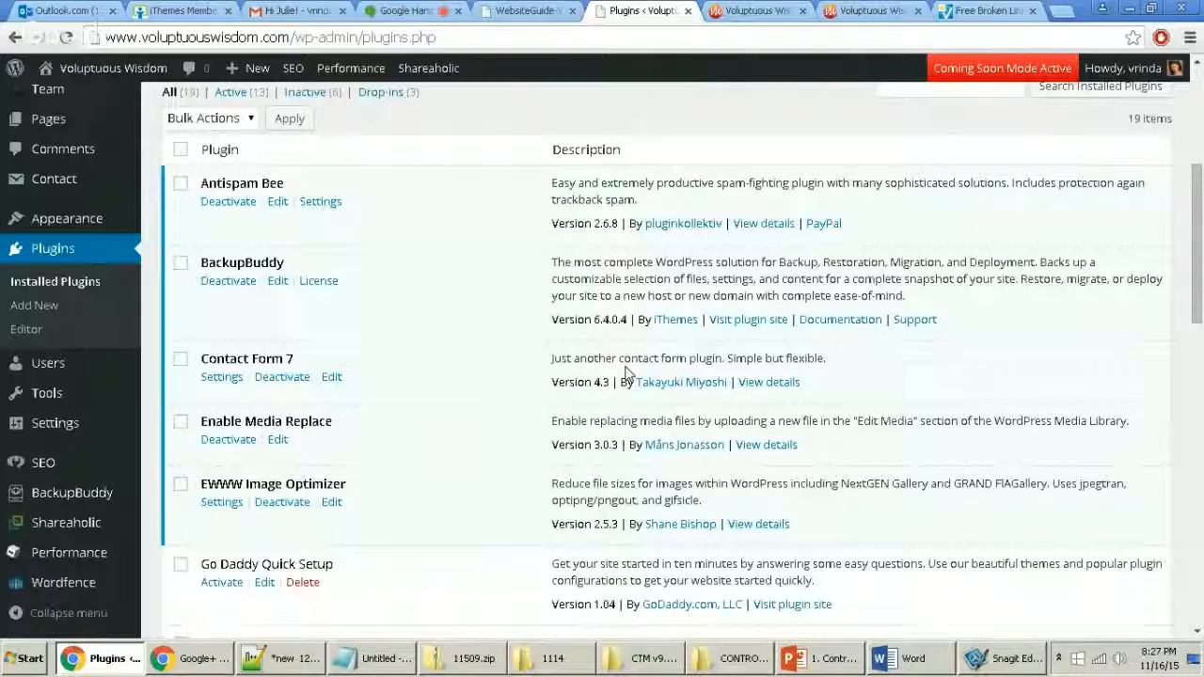
pyautogui.scroll(-5, 611, 381)
pyautogui.scroll(-8, 596, 391)
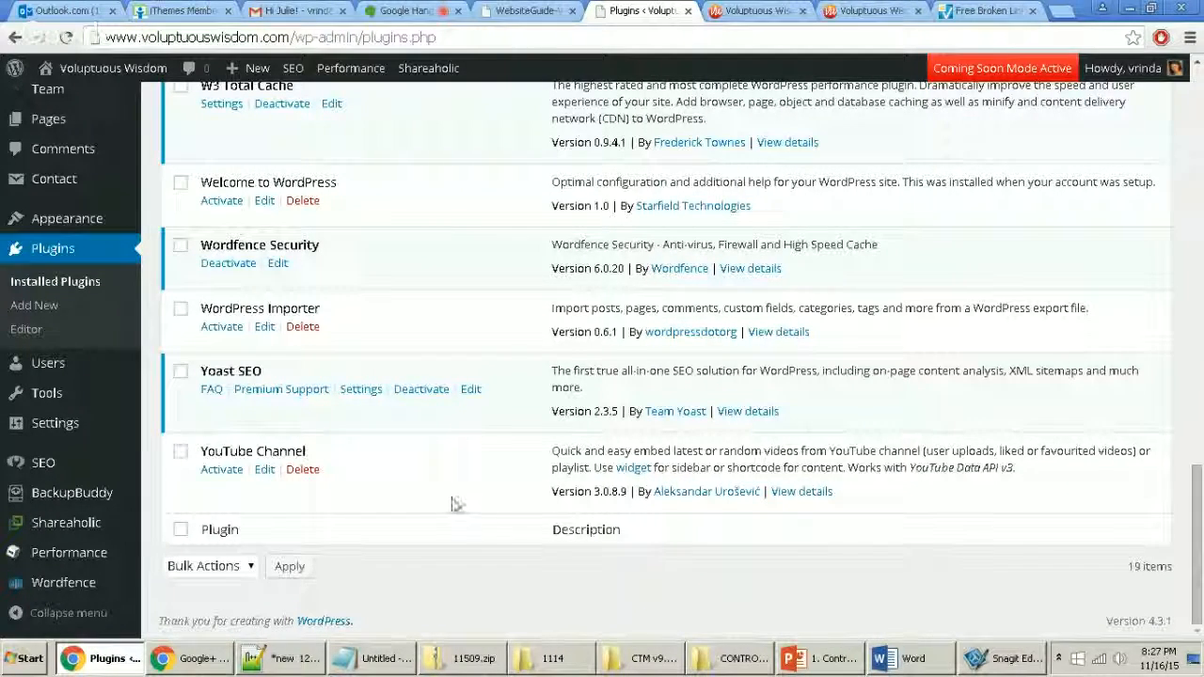
pyautogui.moveTo(616, 468); pyautogui.dragTo(705, 468)
pyautogui.click(696, 457)
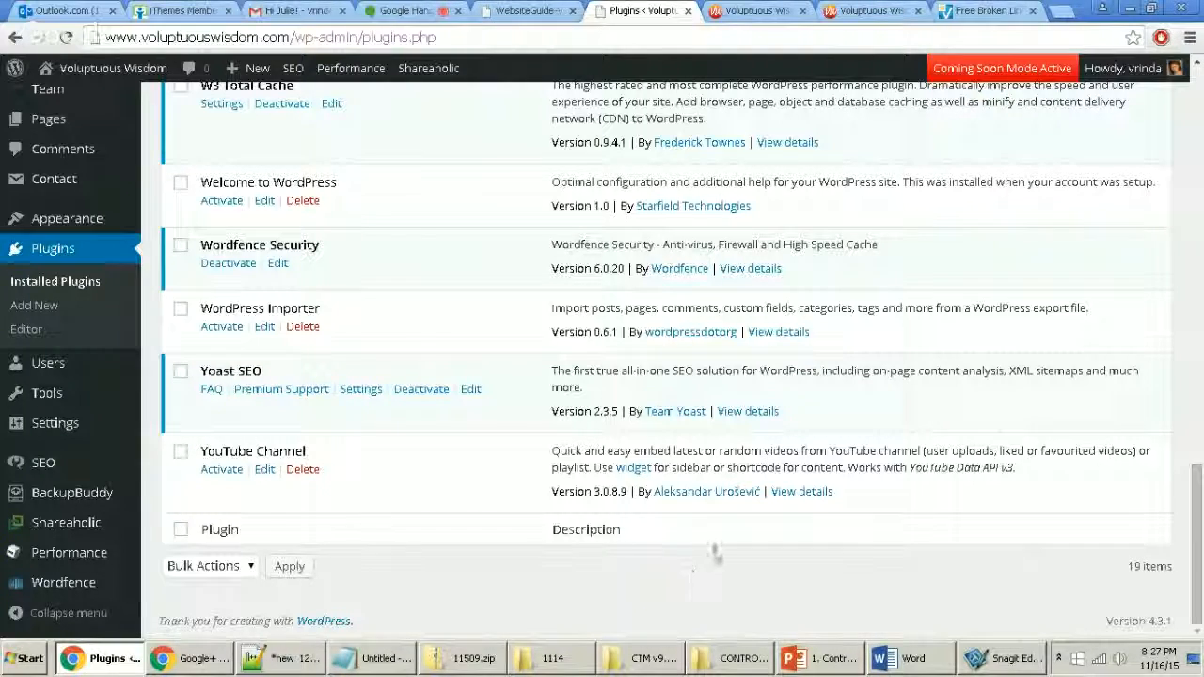
# Step: Scan the 19 plugins, noting inactive Go Daddy Quick Setup and Google XML Sitemaps
pyautogui.scroll(3, 771, 495)
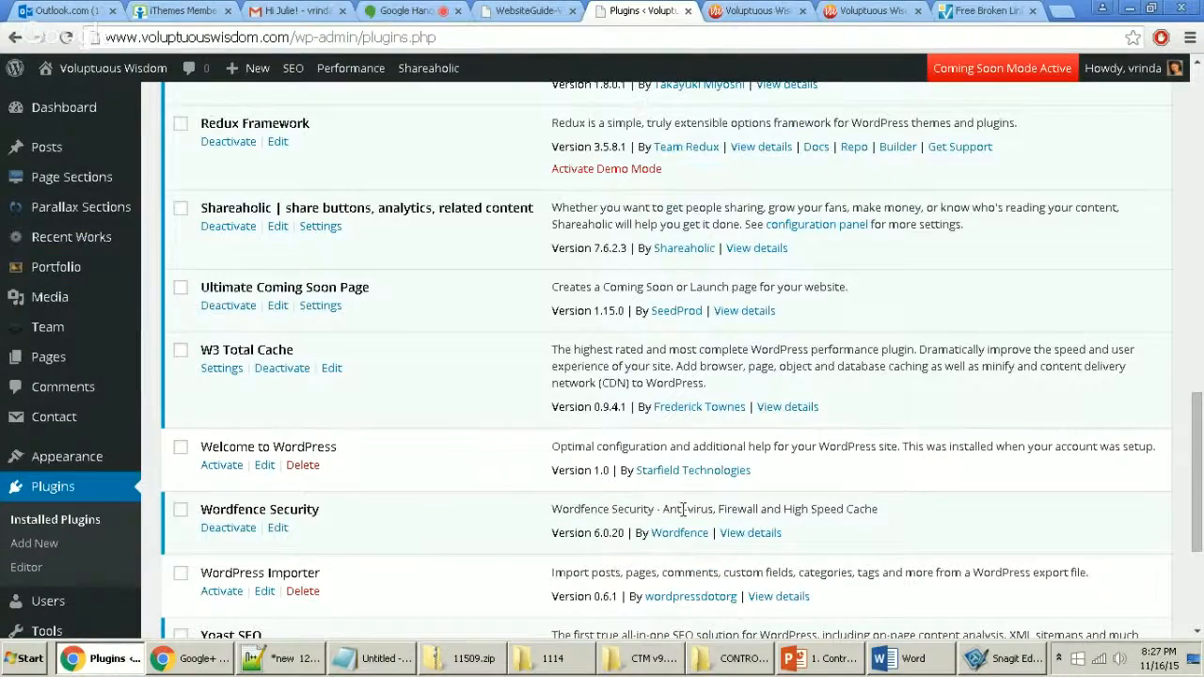
pyautogui.scroll(3, 549, 501)
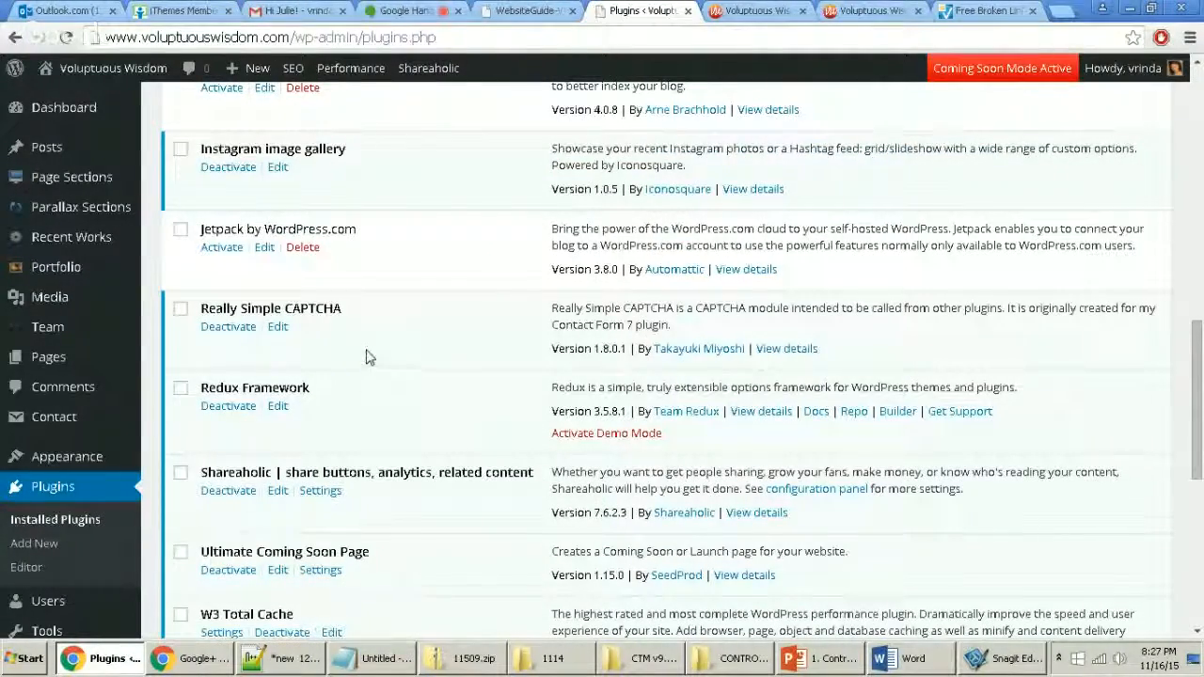
pyautogui.scroll(1, 411, 361)
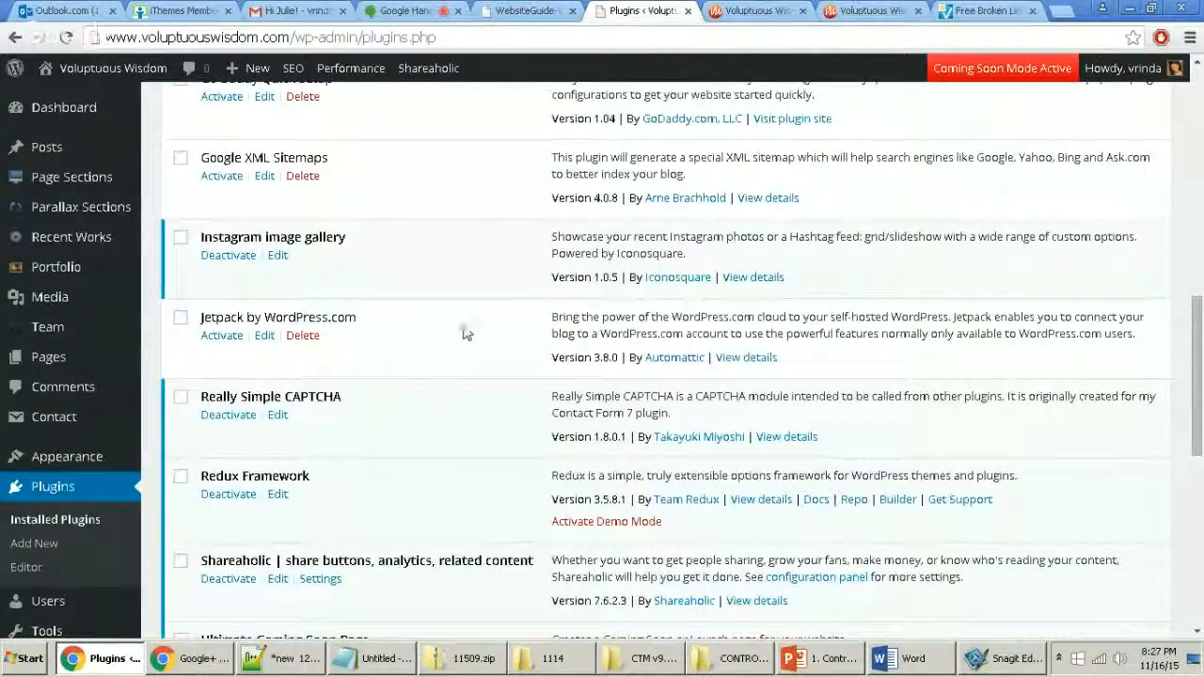
pyautogui.moveTo(1197, 338); pyautogui.dragTo(1197, 70)
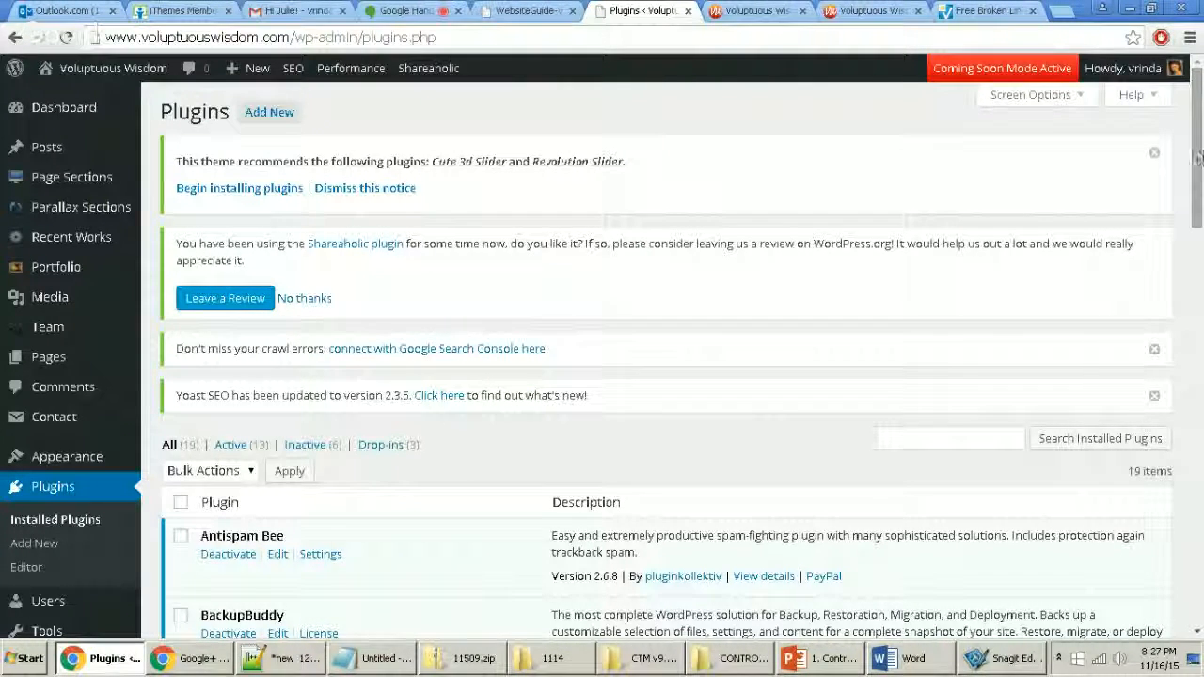
pyautogui.scroll(-2, 361, 525)
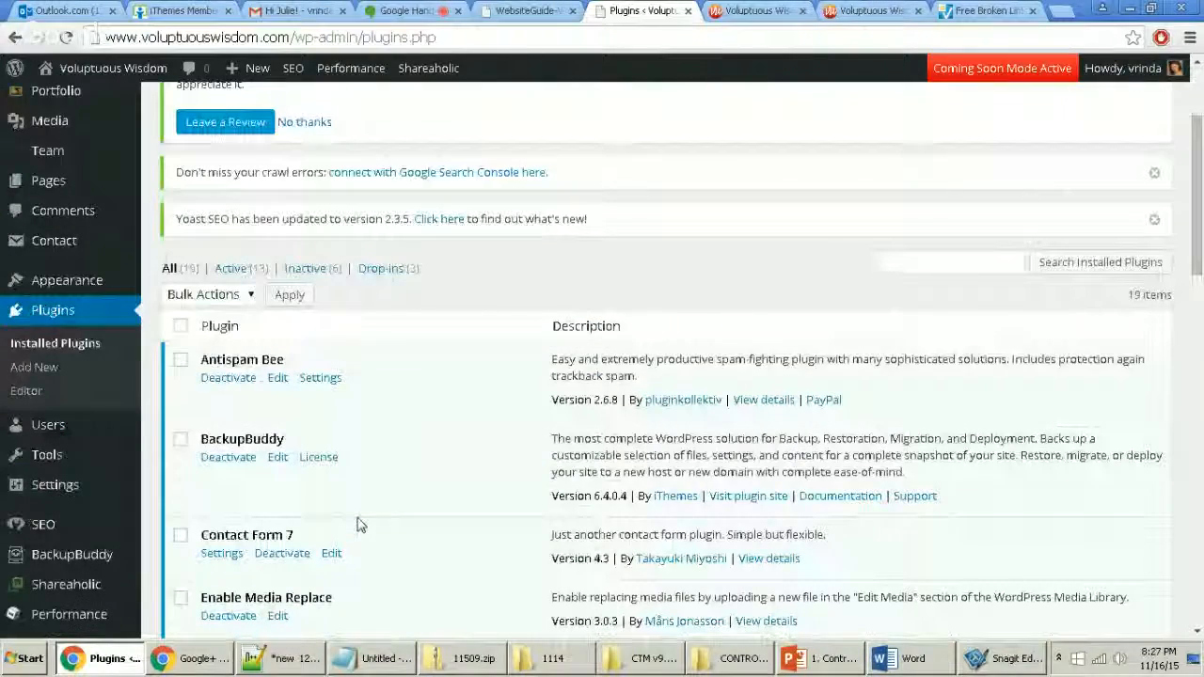
pyautogui.scroll(-5, 357, 525)
pyautogui.moveTo(62, 591)
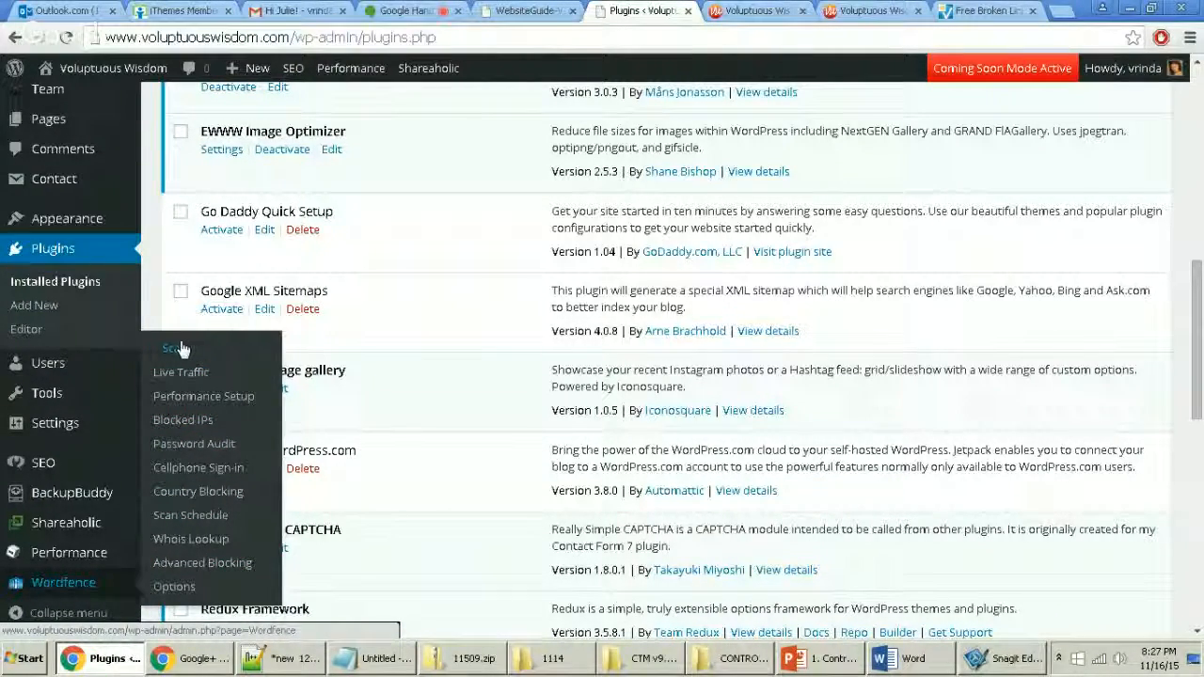
# Step: Take a Snagit region capture of the Wordfence menu, then open Wordfence > Scan
pyautogui.press('Print')
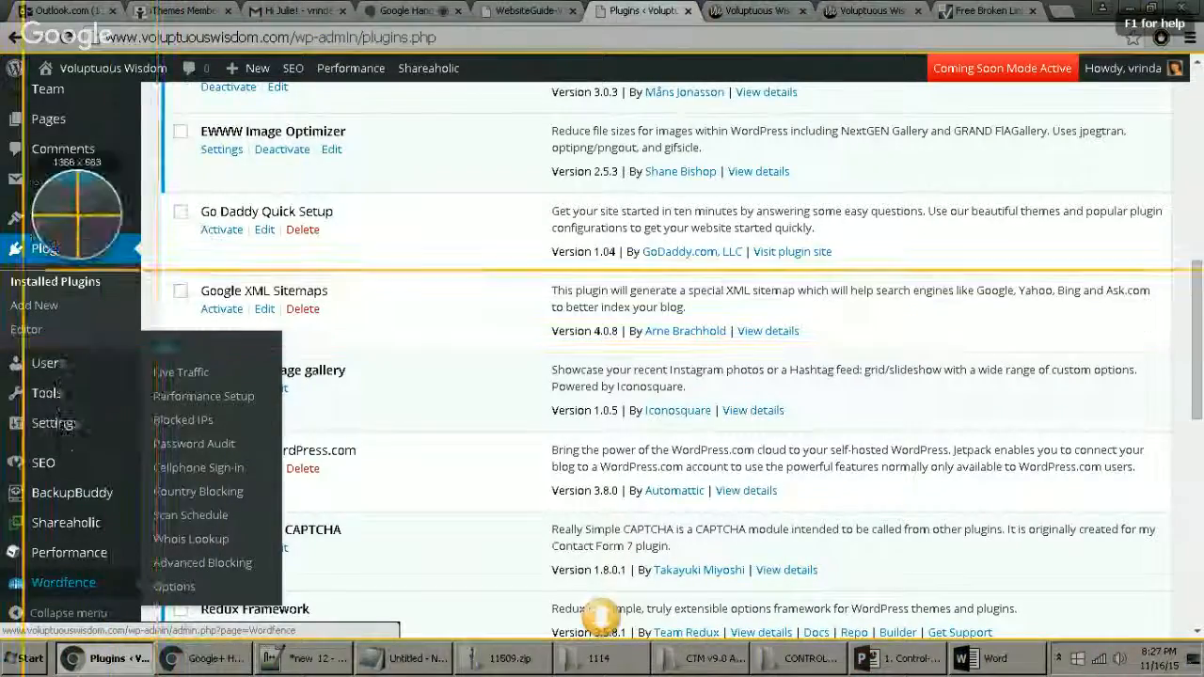
pyautogui.moveTo(19, 56); pyautogui.dragTo(341, 621)
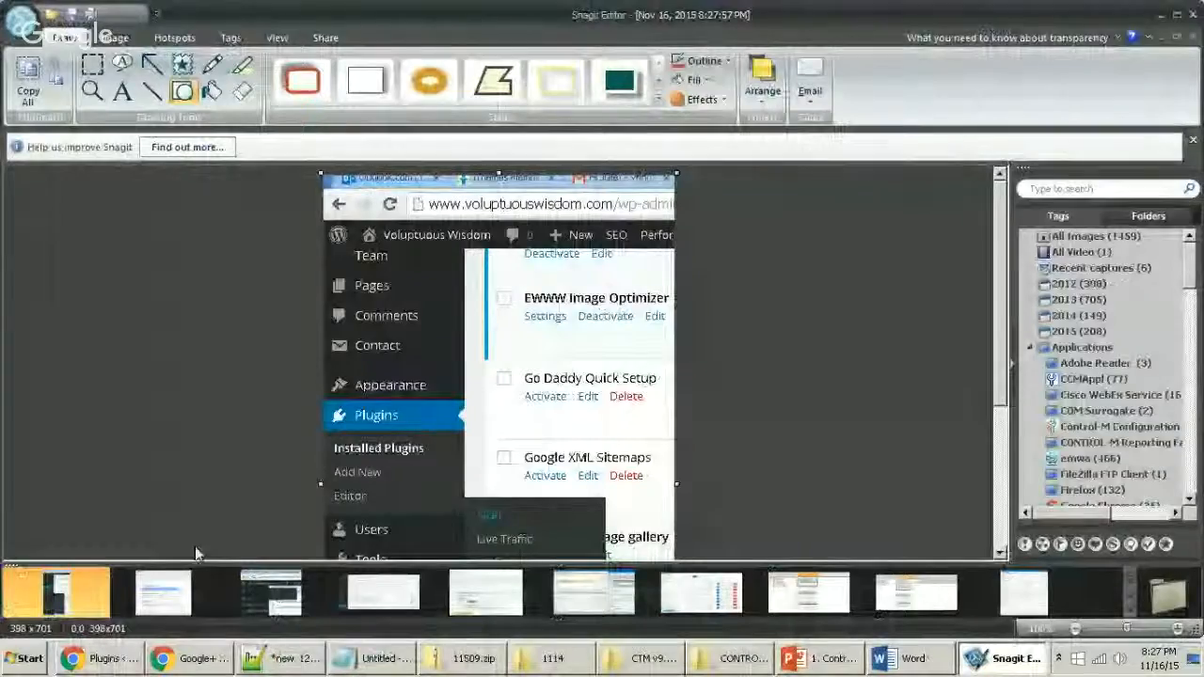
pyautogui.hotkey('alt', 'Tab')
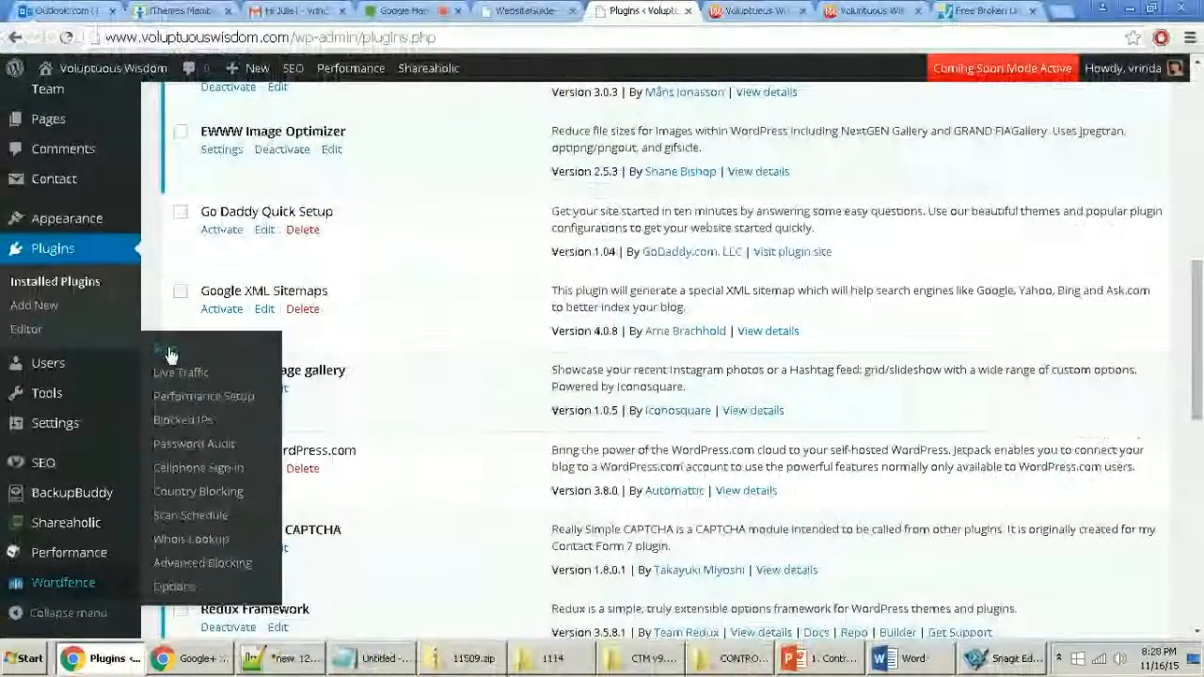
pyautogui.click(165, 349)
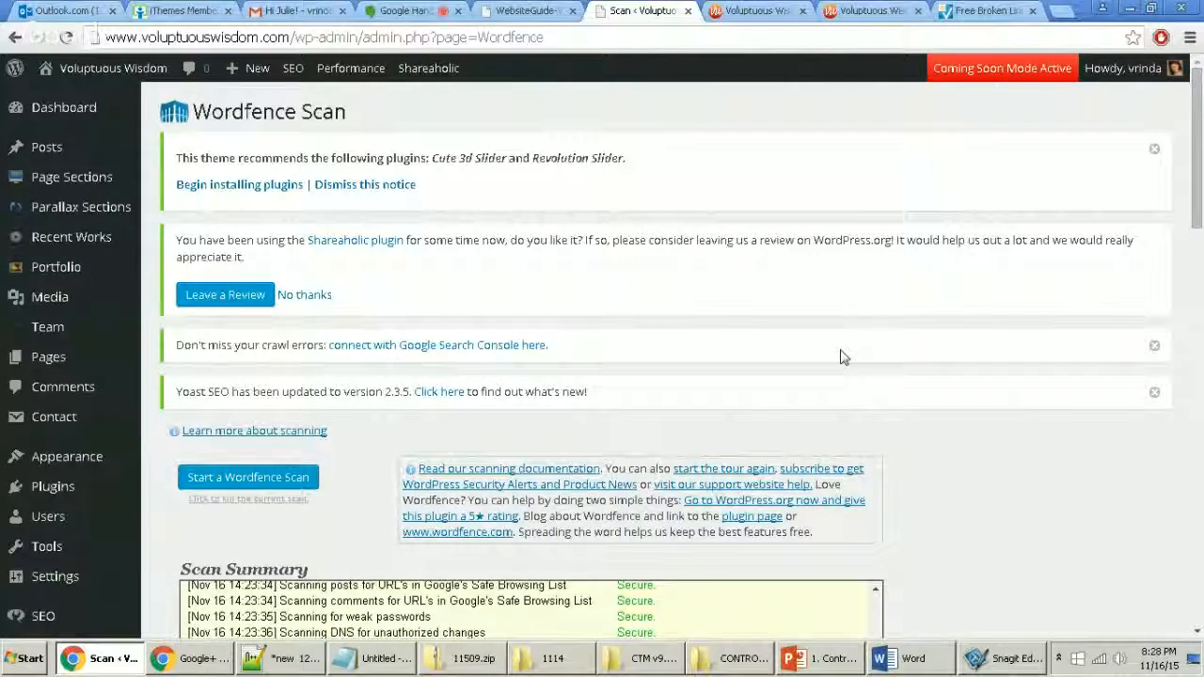
# Step: Review the Wordfence scan results reporting 3 new issues, then begin a Snagit capture of the summary
pyautogui.scroll(-2, 856, 423)
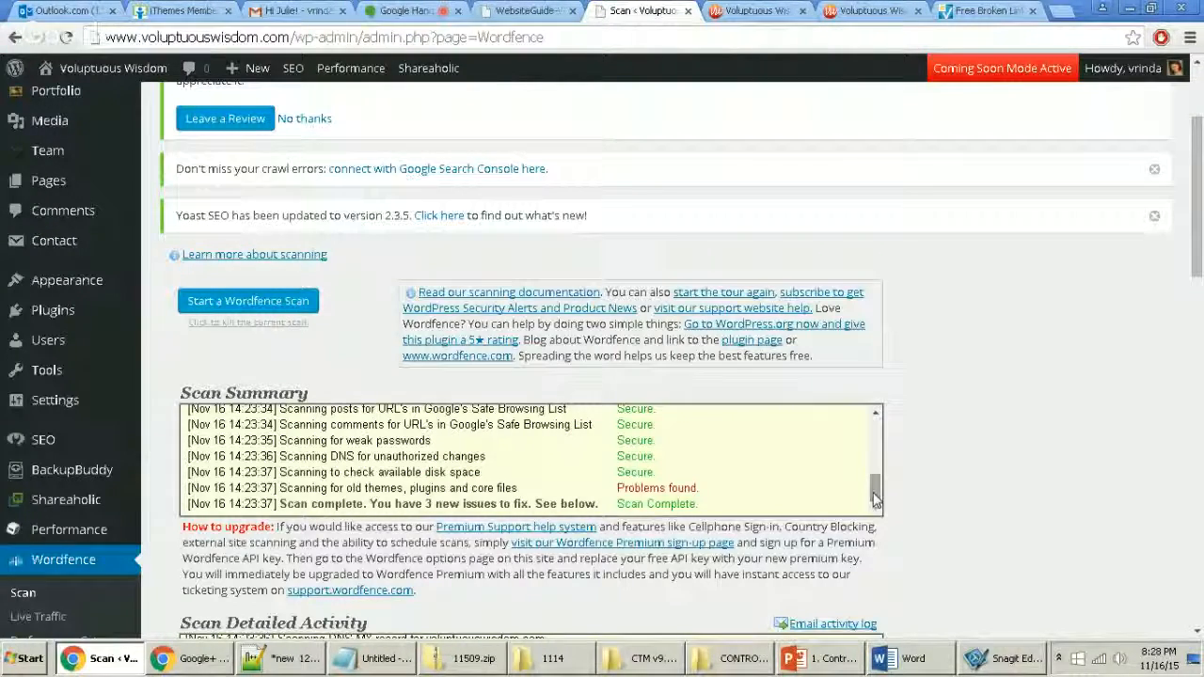
pyautogui.moveTo(870, 490); pyautogui.dragTo(865, 525)
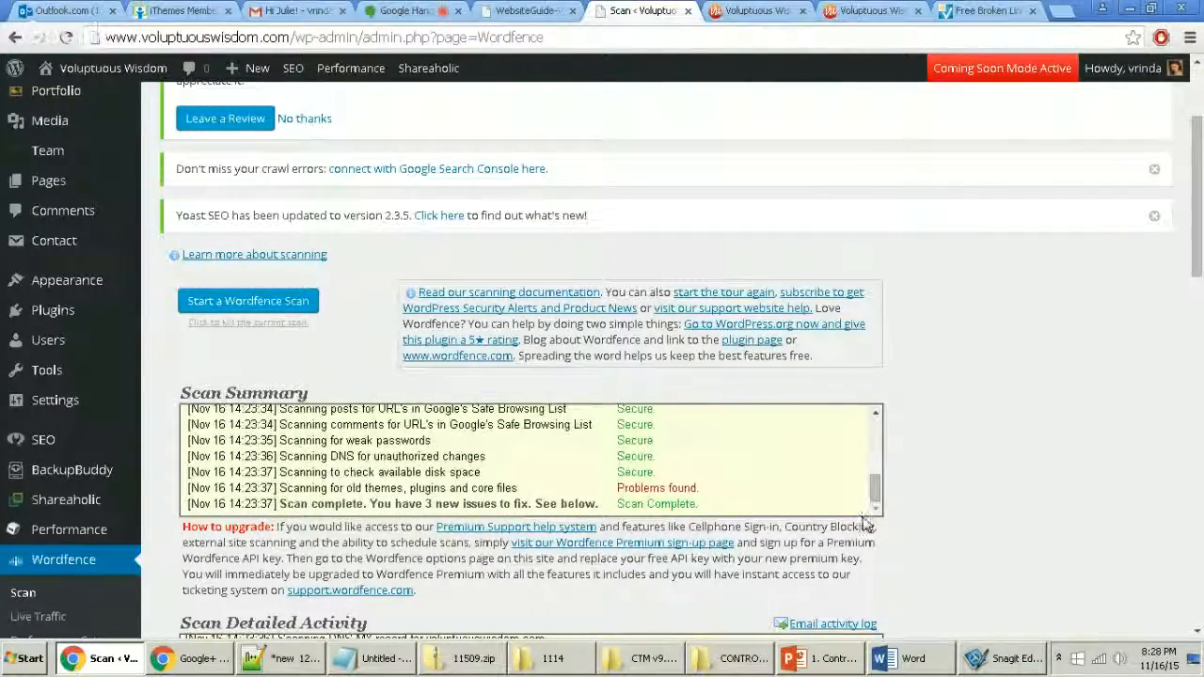
pyautogui.scroll(-2, 950, 500)
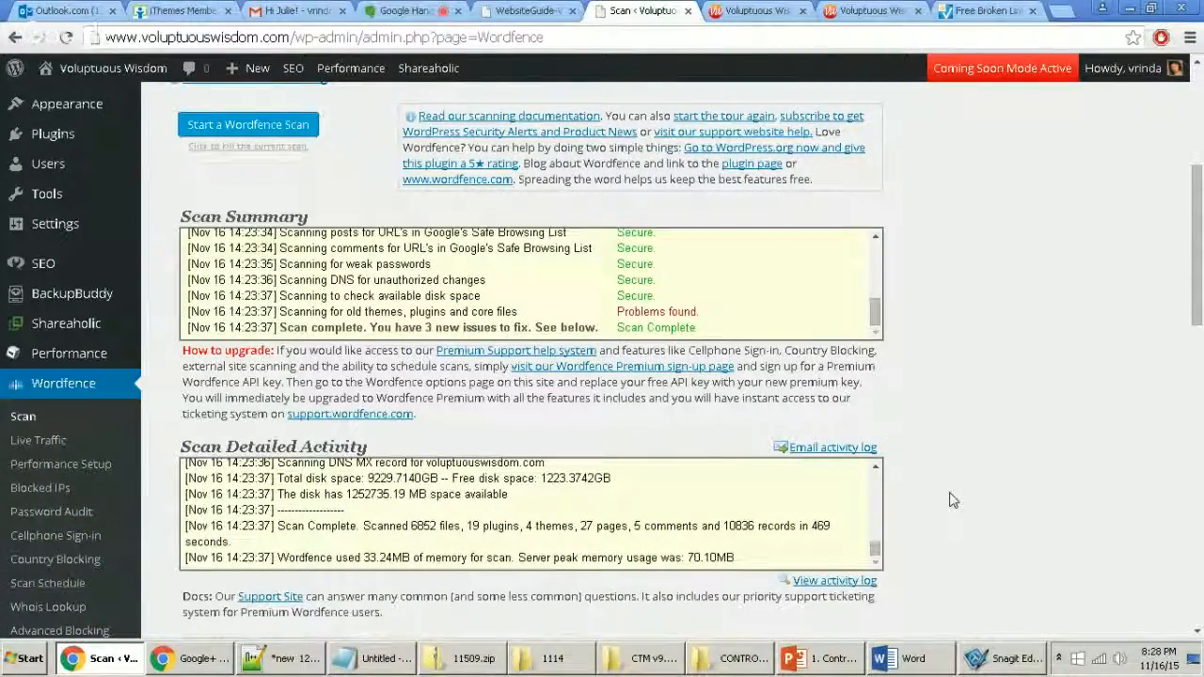
pyautogui.scroll(-1, 950, 500)
pyautogui.scroll(-6, 950, 500)
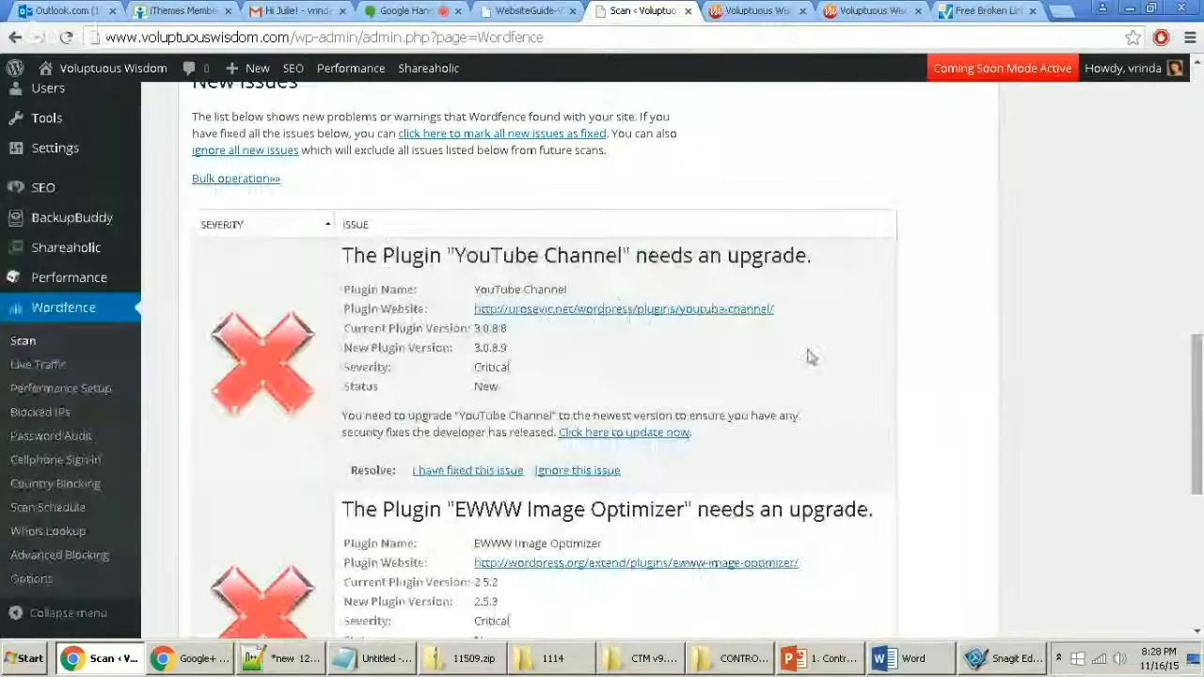
pyautogui.scroll(-4, 729, 428)
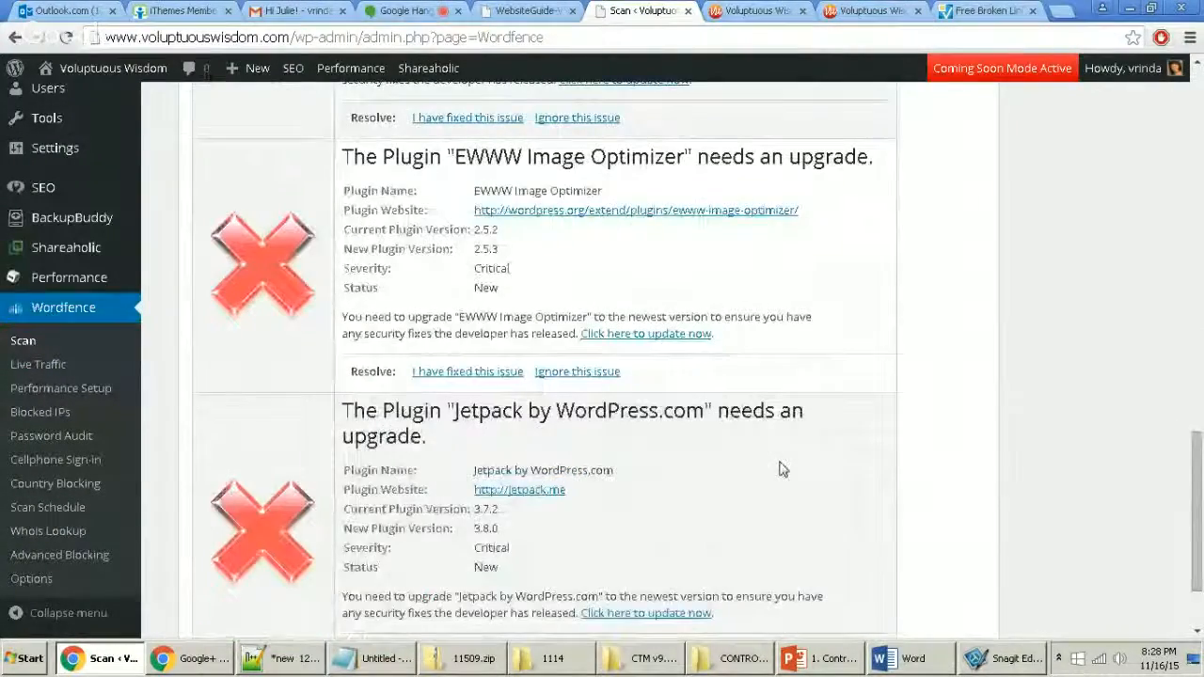
pyautogui.scroll(-2, 779, 472)
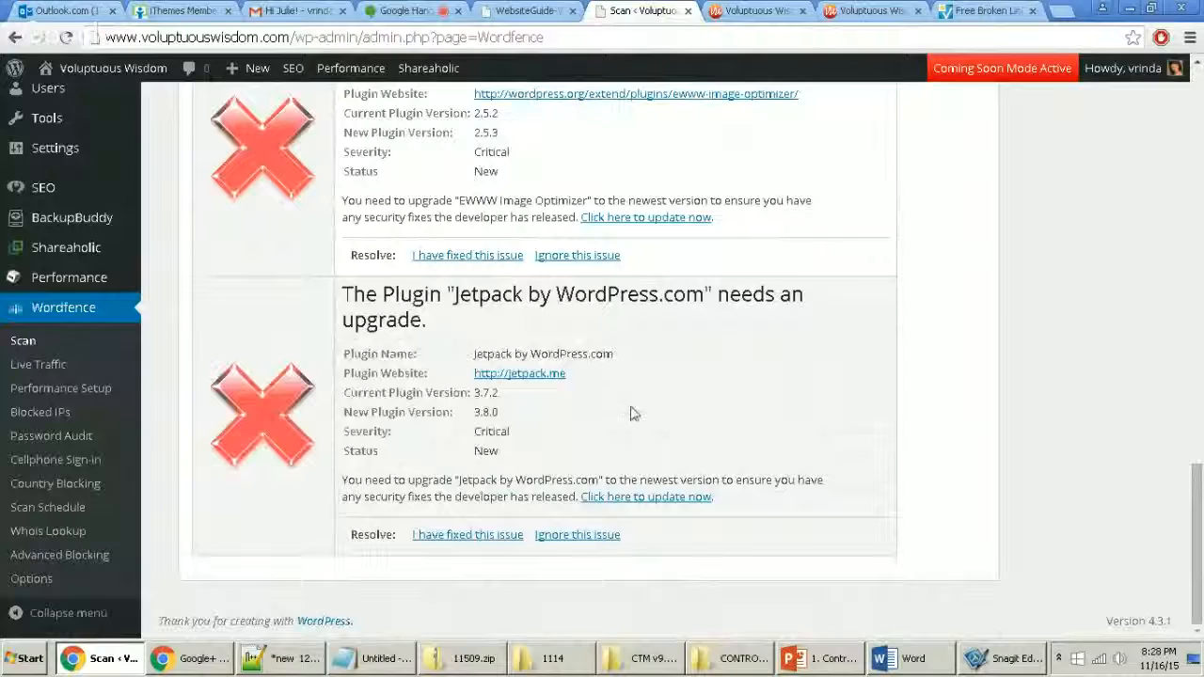
pyautogui.scroll(2, 715, 444)
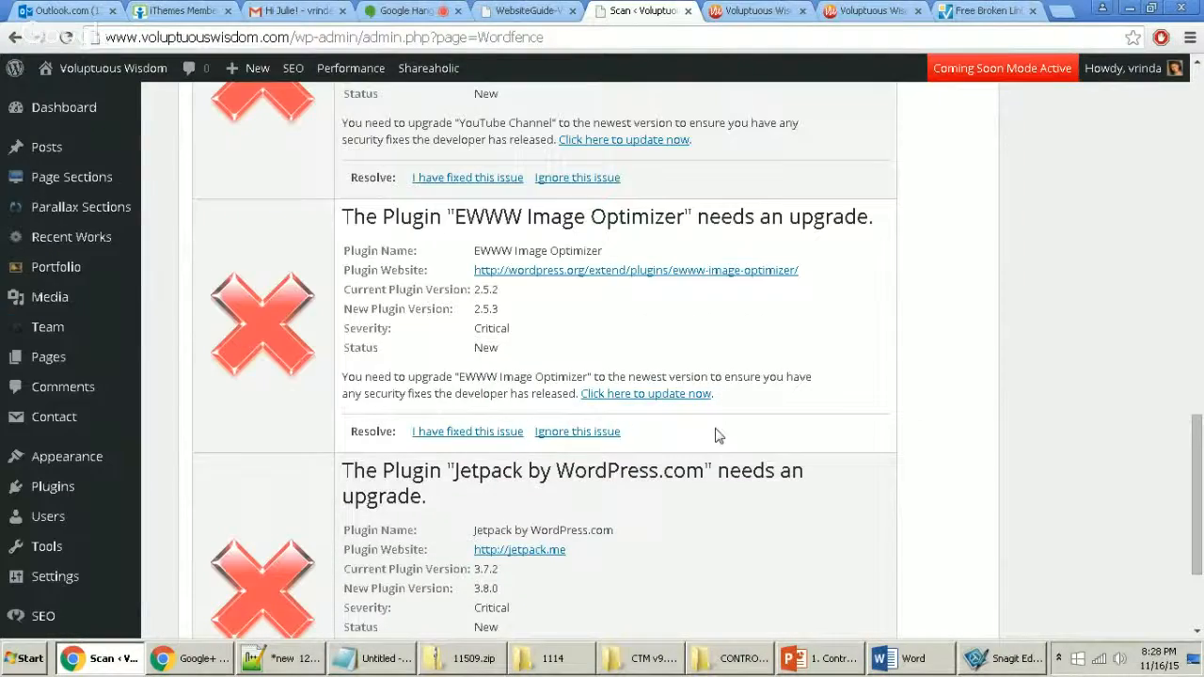
pyautogui.scroll(1, 645, 498)
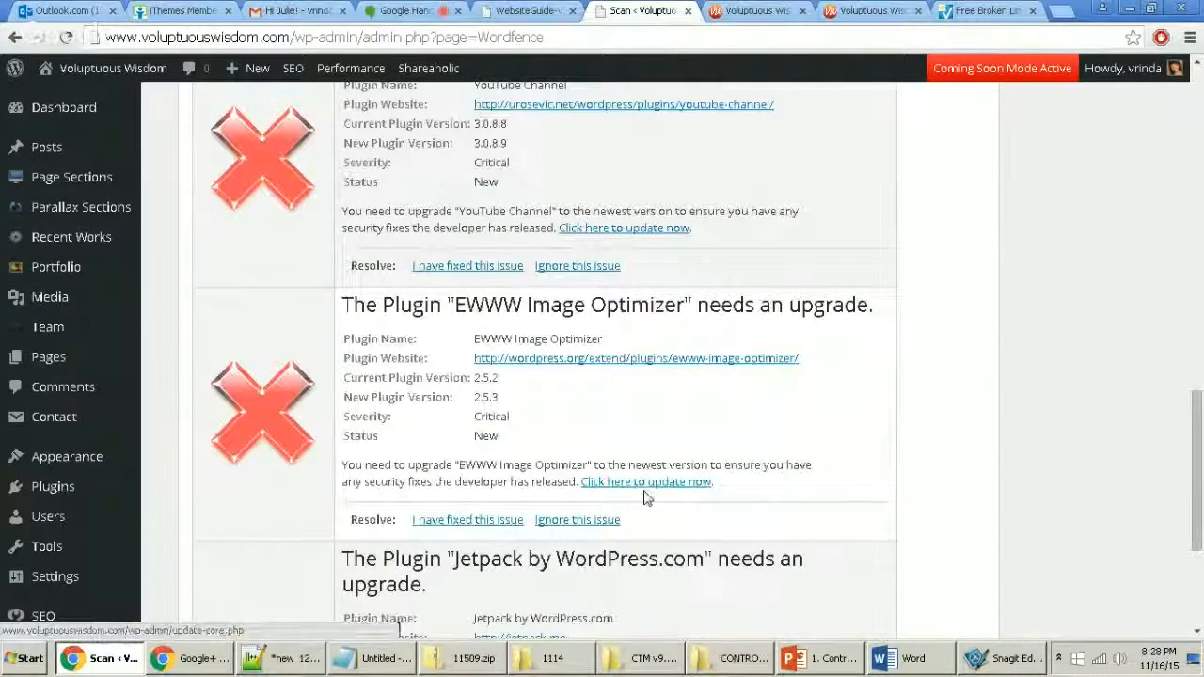
pyautogui.scroll(6, 706, 503)
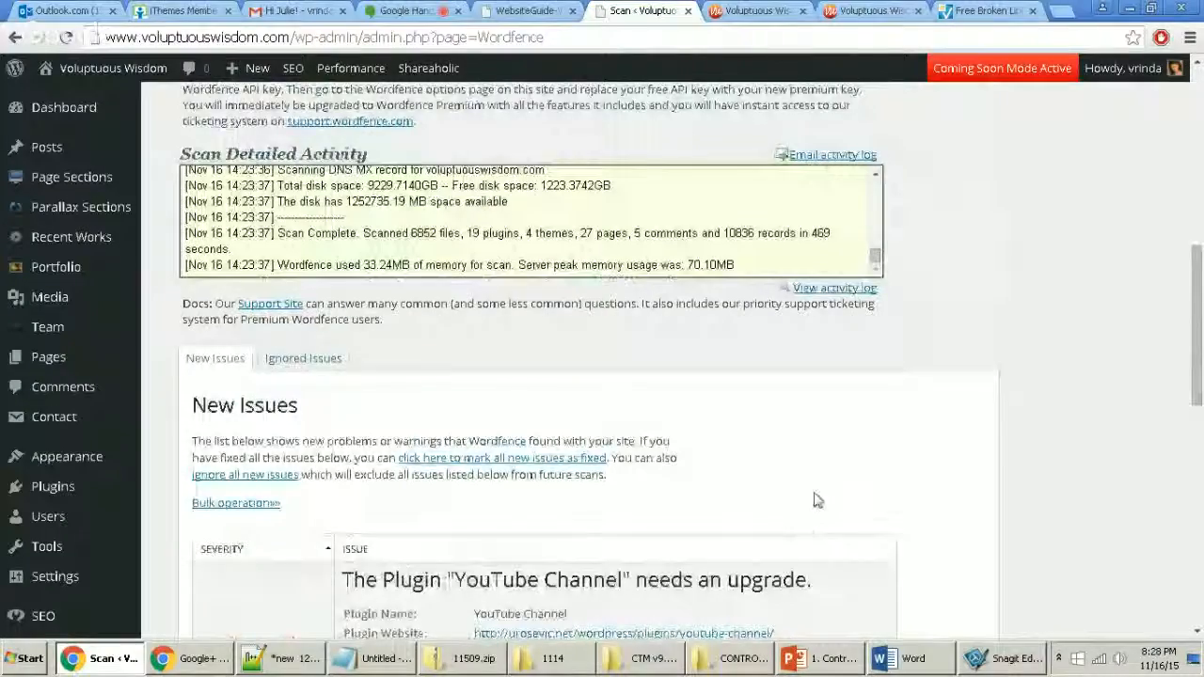
pyautogui.scroll(4, 819, 508)
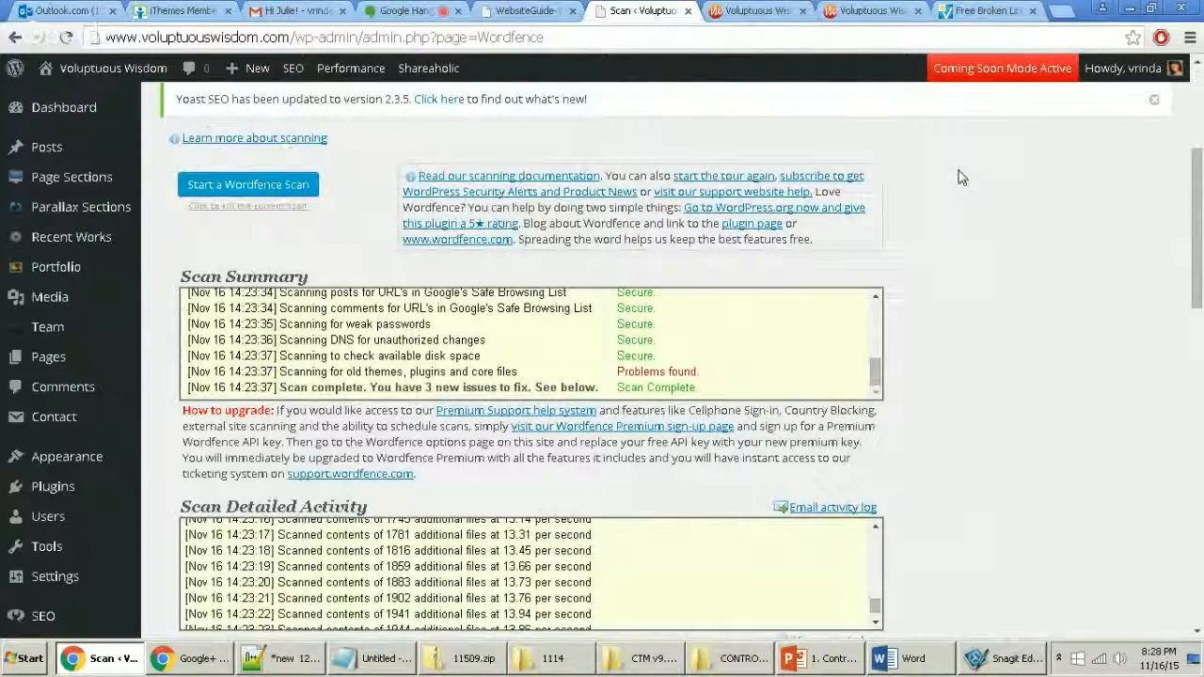
pyautogui.press('Print')
# Step: Capture the scan page top and outline Start a Wordfence Scan with an unfilled red rectangle
pyautogui.moveTo(2, 76); pyautogui.dragTo(905, 628)
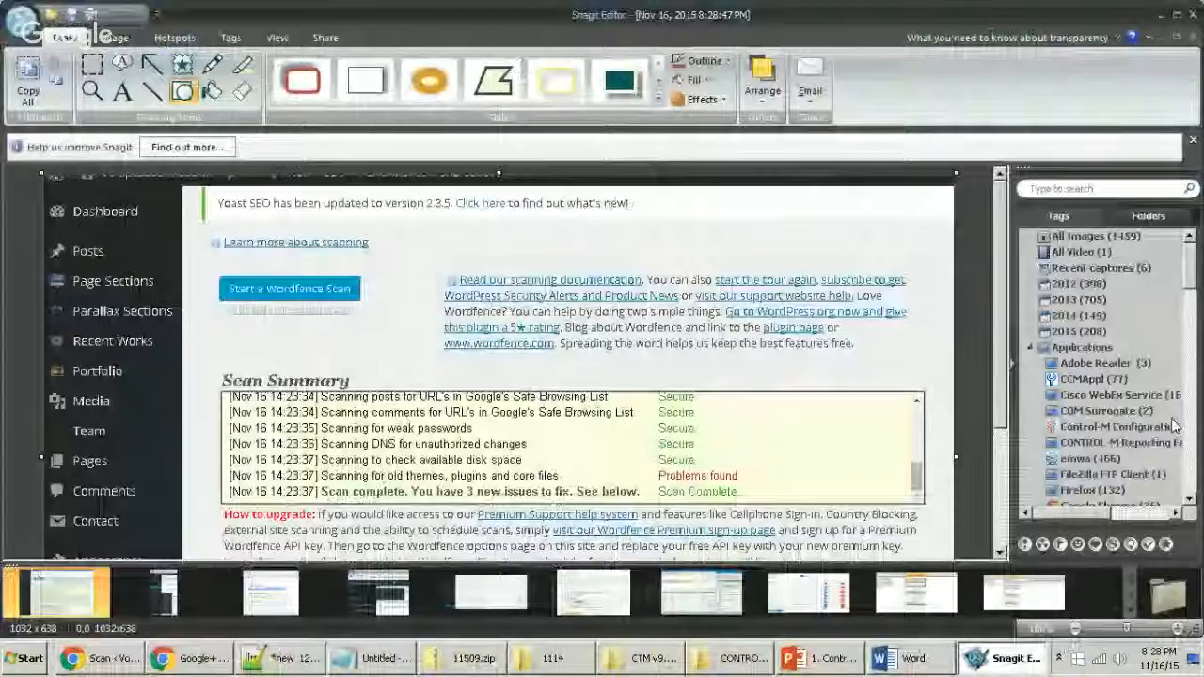
pyautogui.click(309, 81)
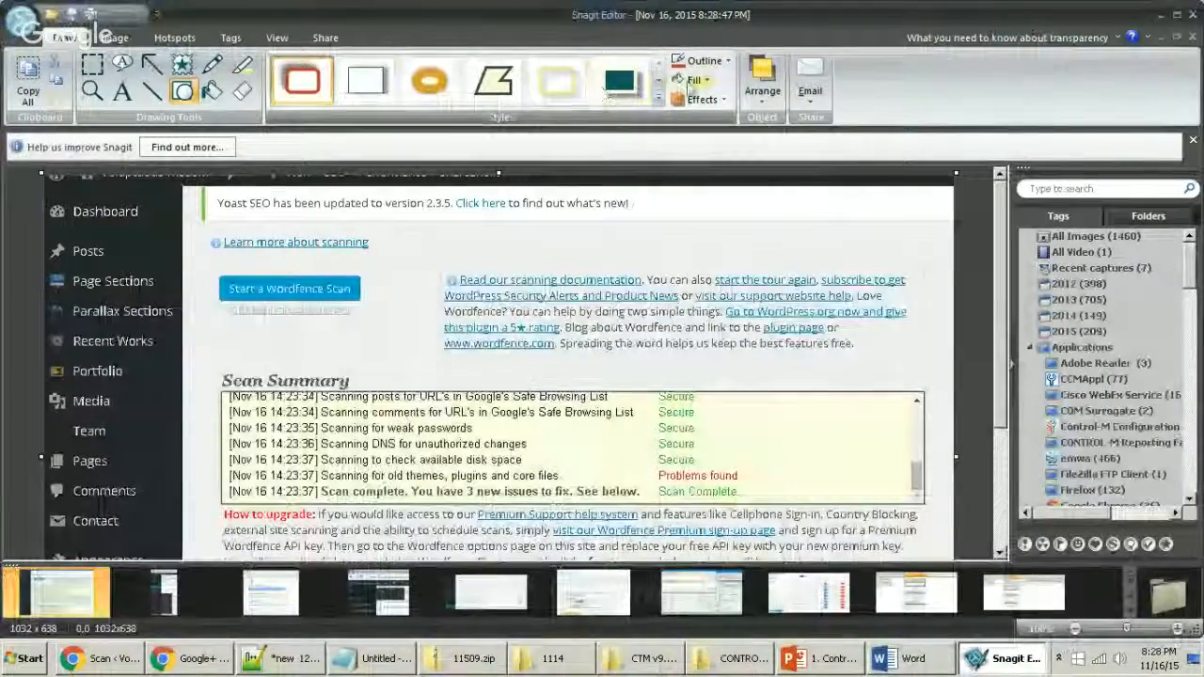
pyautogui.click(709, 82)
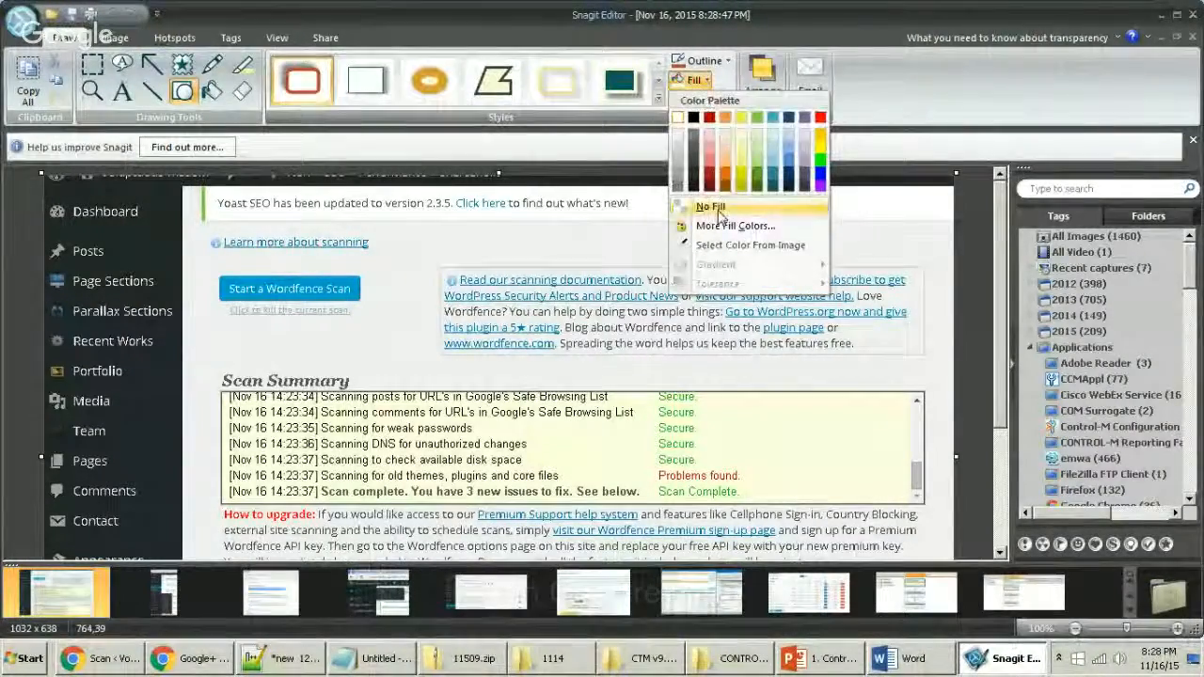
pyautogui.click(712, 203)
pyautogui.moveTo(199, 258); pyautogui.dragTo(454, 366)
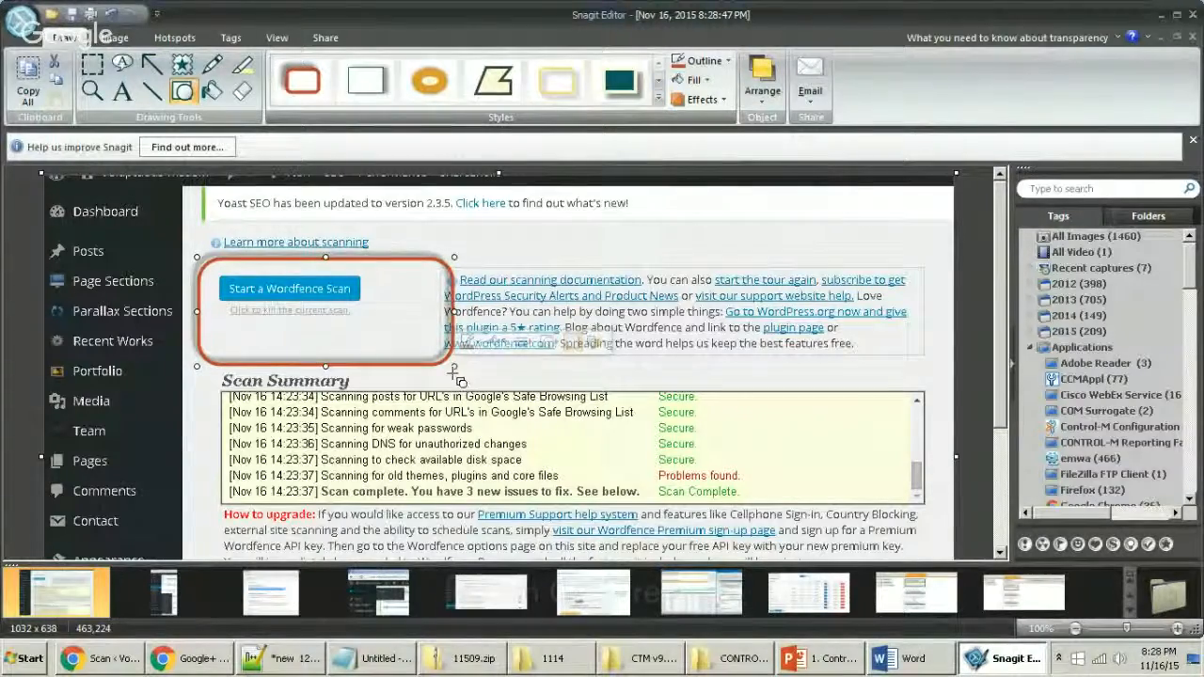
pyautogui.hotkey('alt', 'Tab')
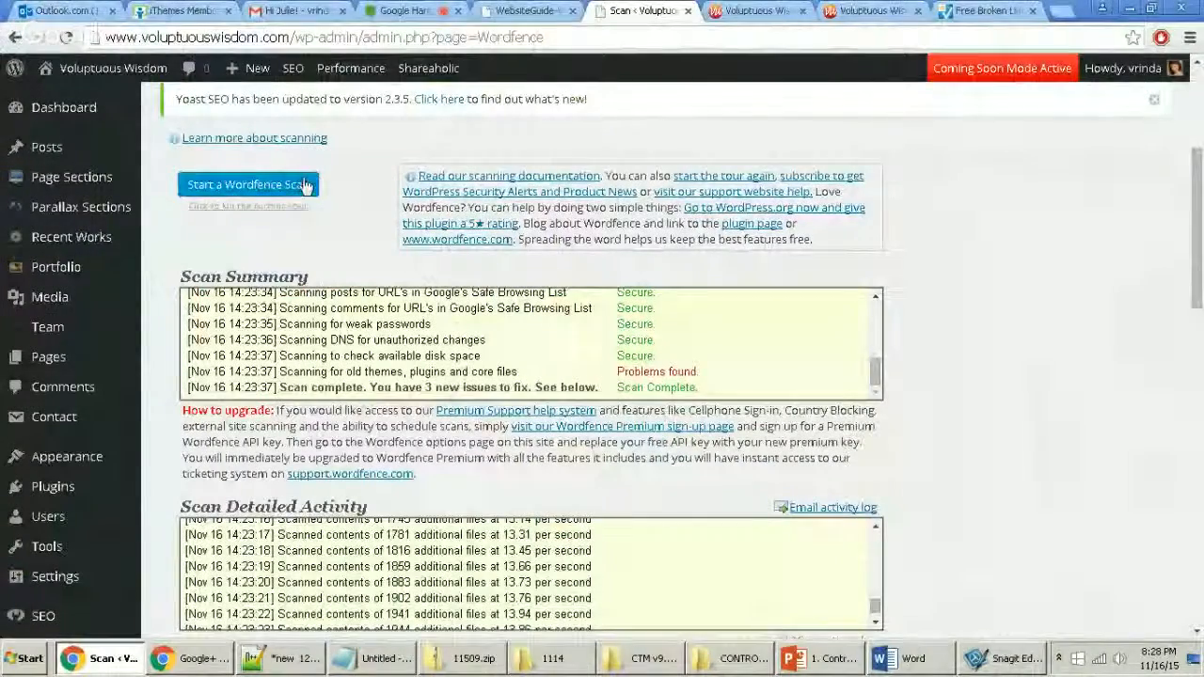
# Step: Start a new Wordfence scan and follow its log as it finds 19 plugins and 4 themes
pyautogui.click(305, 185)
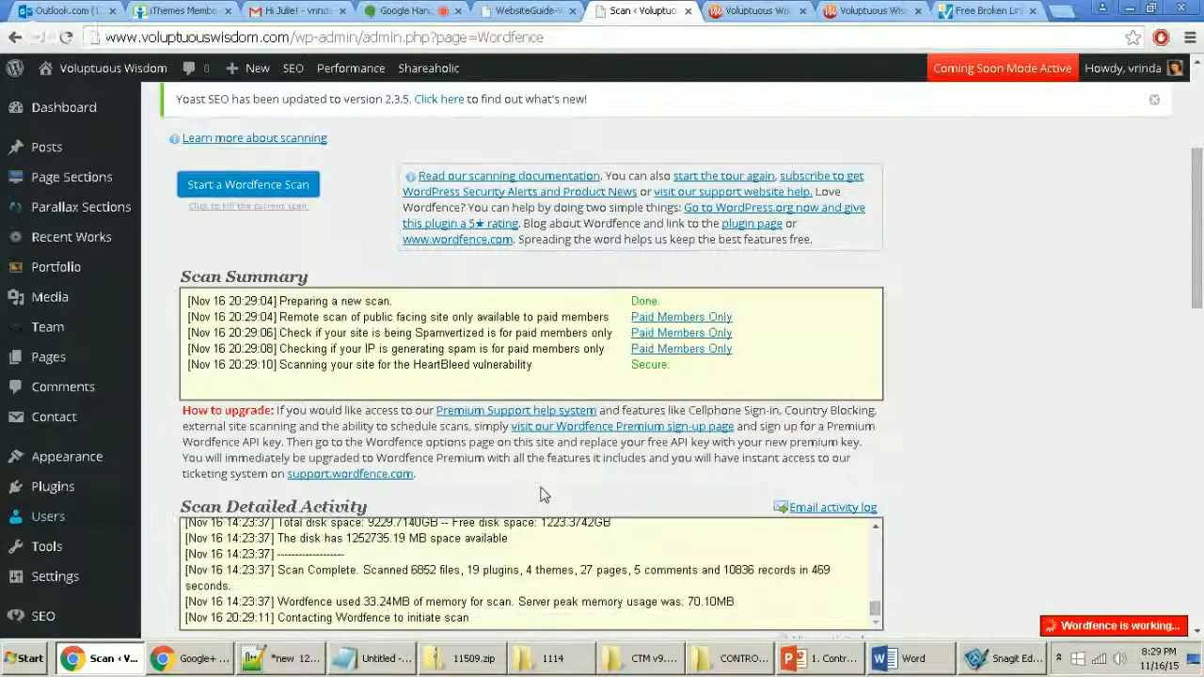
pyautogui.scroll(-1, 1062, 482)
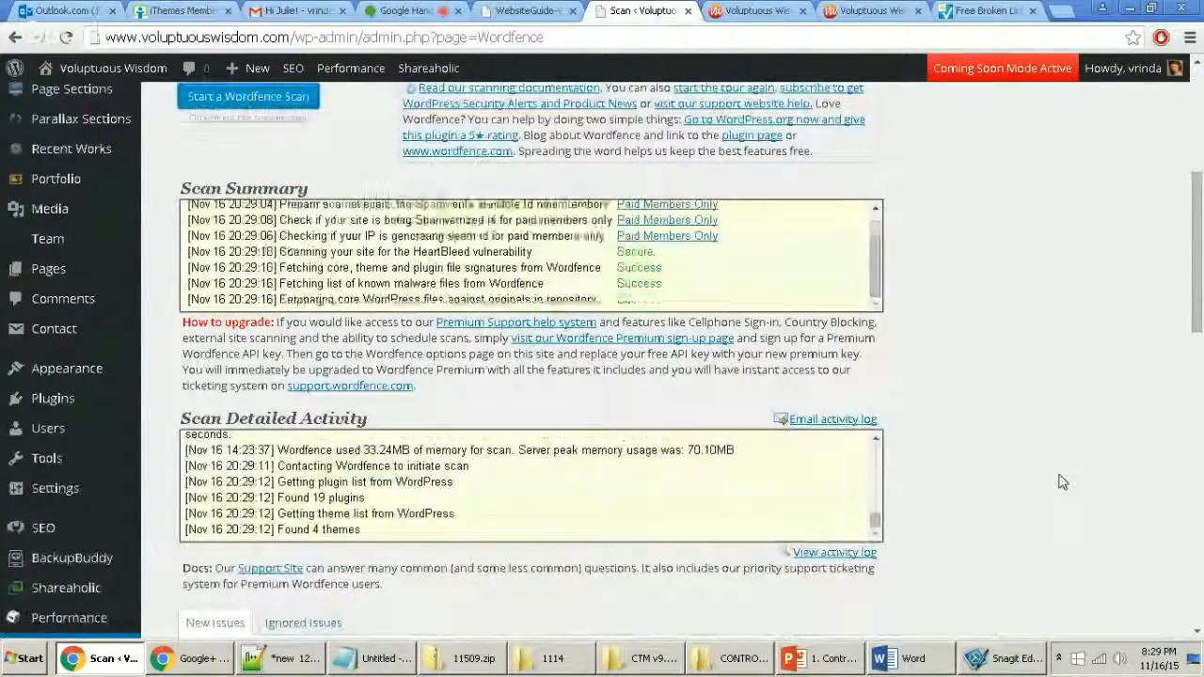
pyautogui.scroll(-2, 1063, 482)
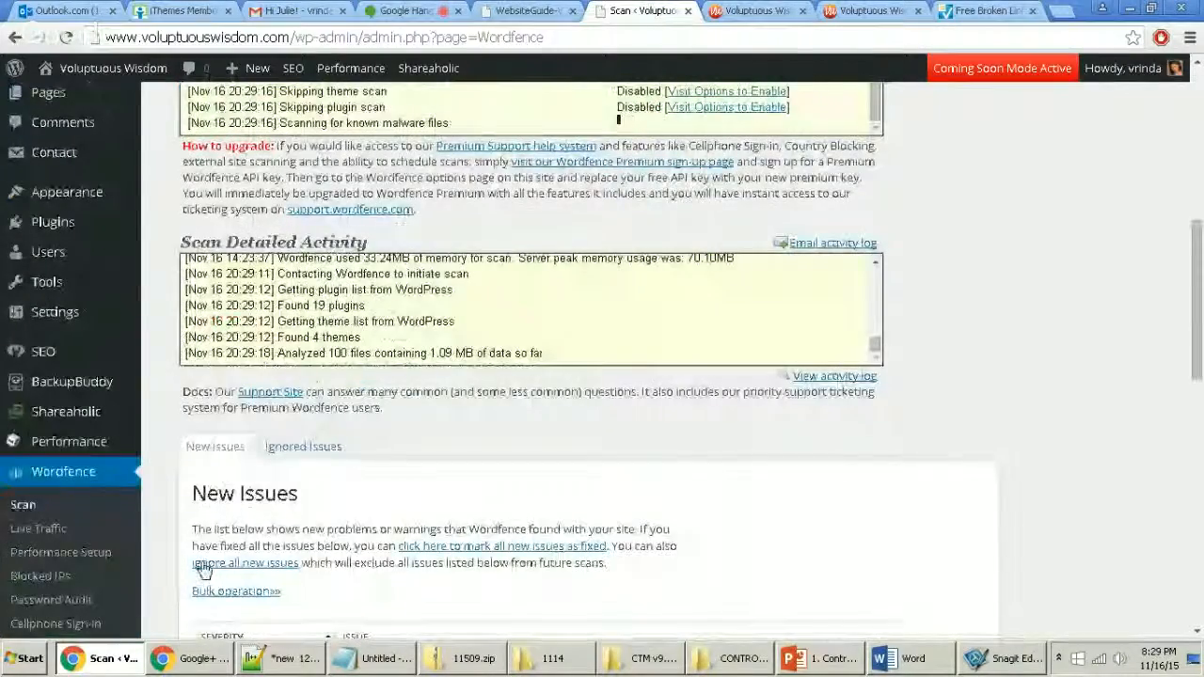
pyautogui.scroll(-2, 203, 569)
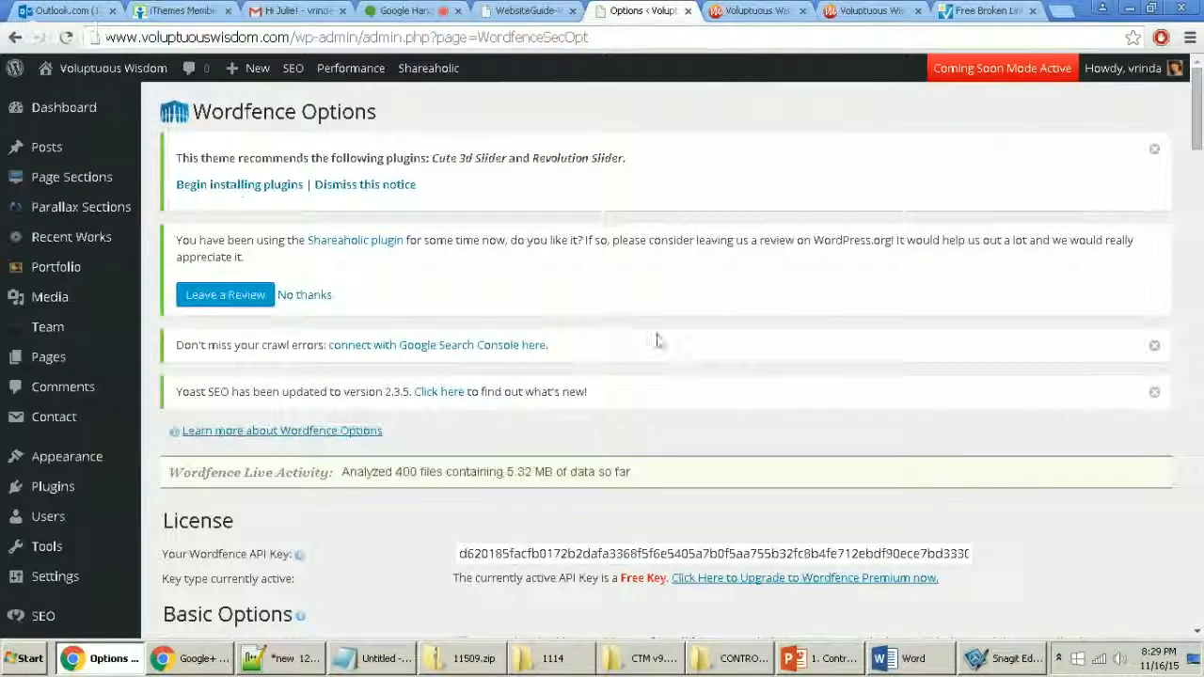
# Step: Replace the 'Where to email alerts' address with the client's email address
pyautogui.scroll(-2, 664, 411)
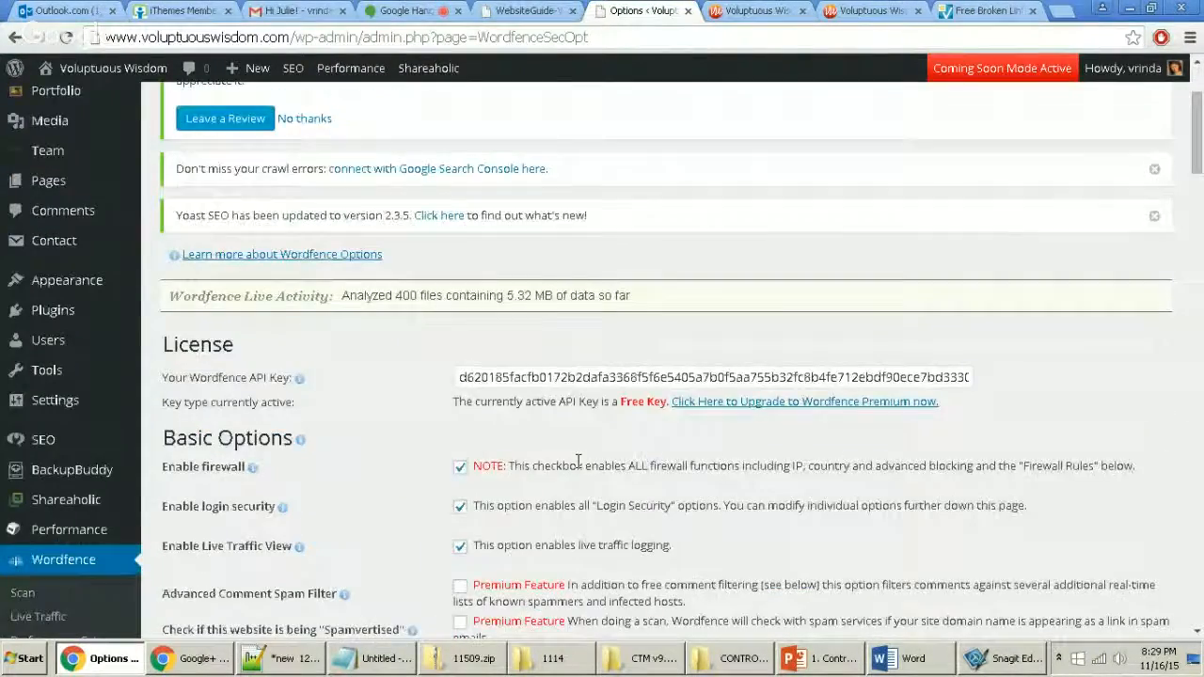
pyautogui.scroll(-1, 578, 460)
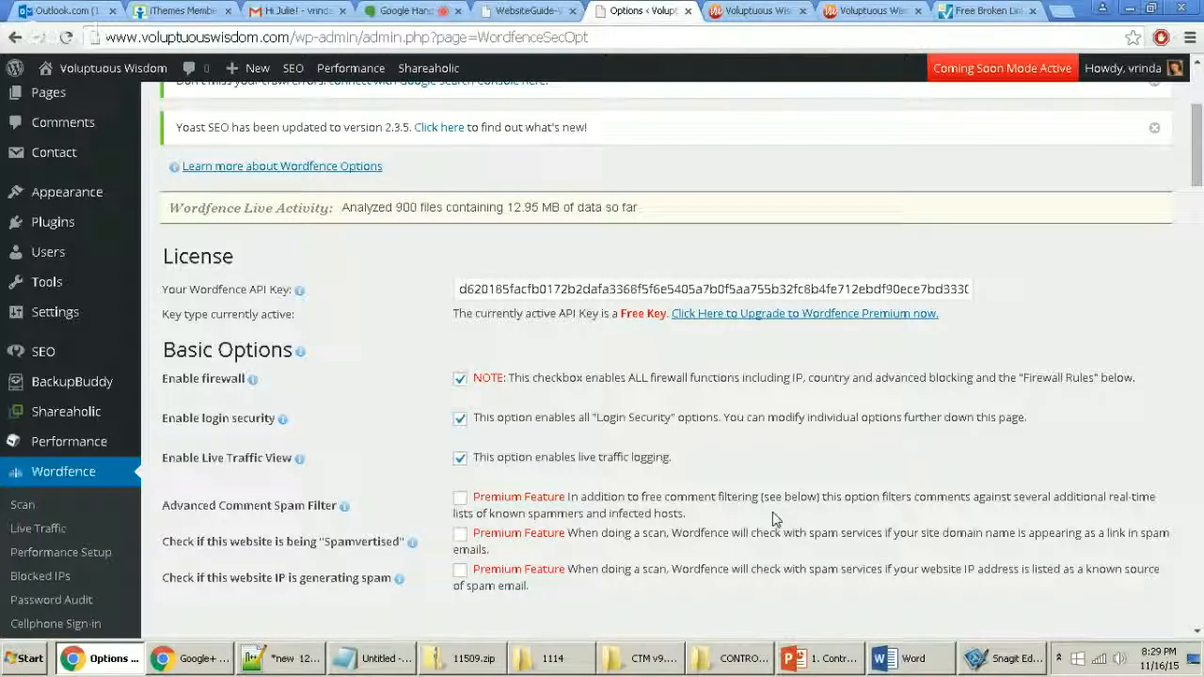
pyautogui.scroll(-3, 773, 518)
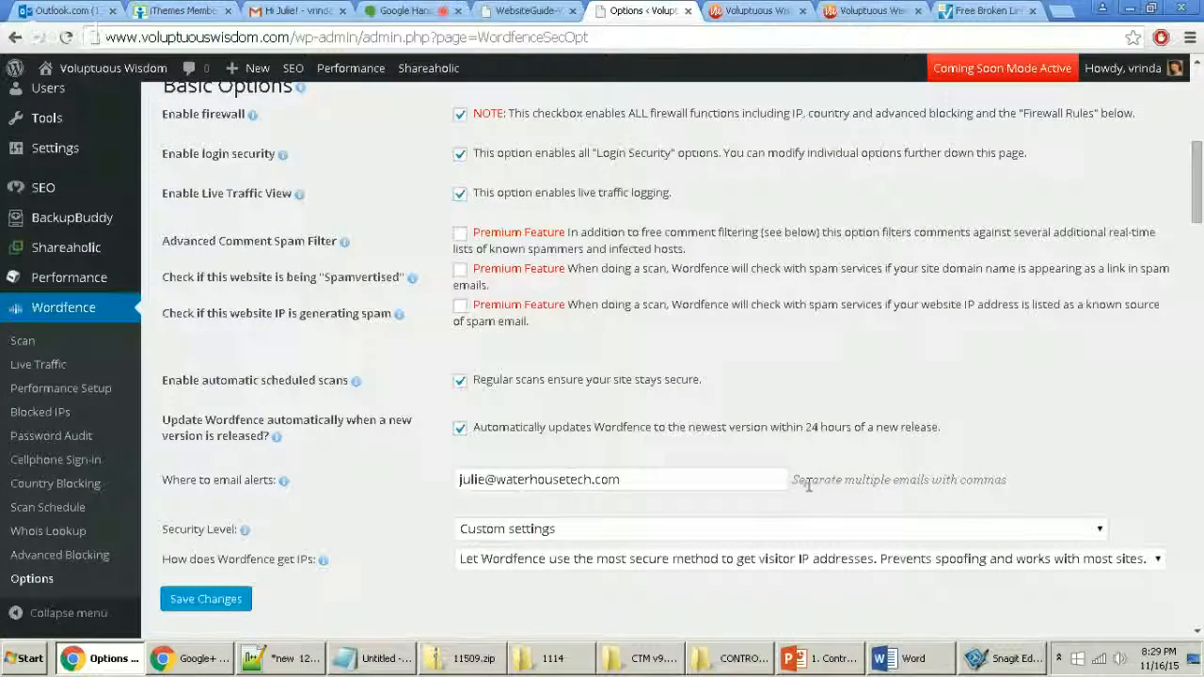
pyautogui.moveTo(625, 479); pyautogui.dragTo(455, 480)
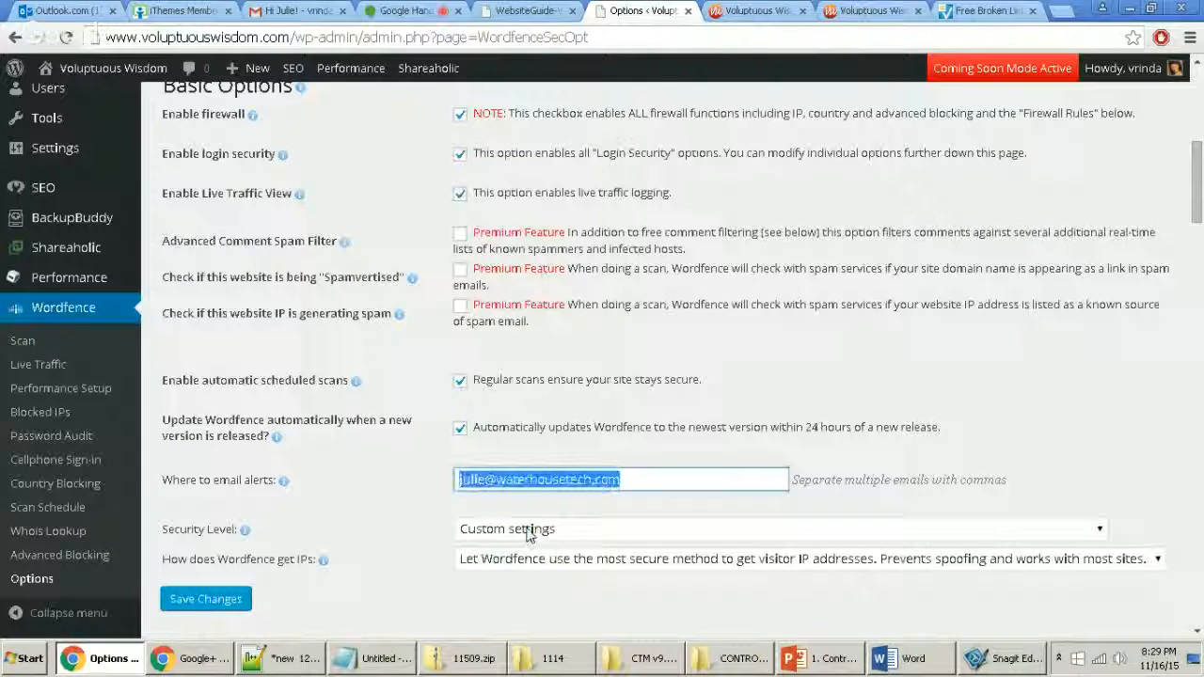
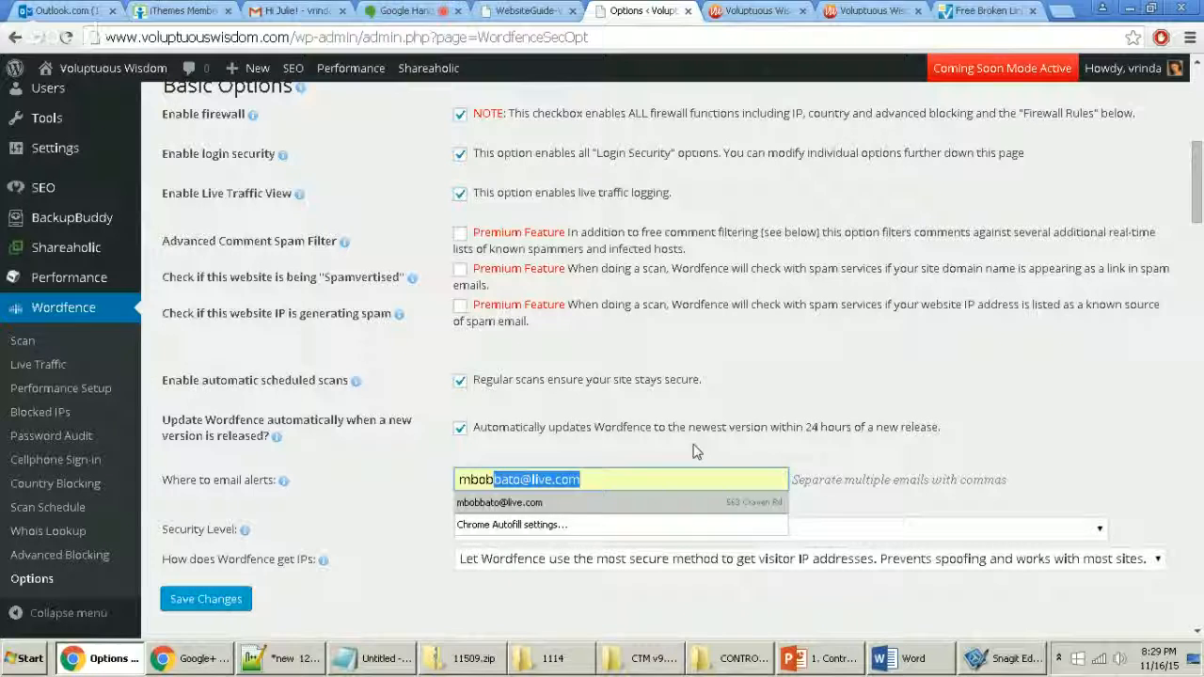
pyautogui.click(645, 470)
pyautogui.press('Escape')
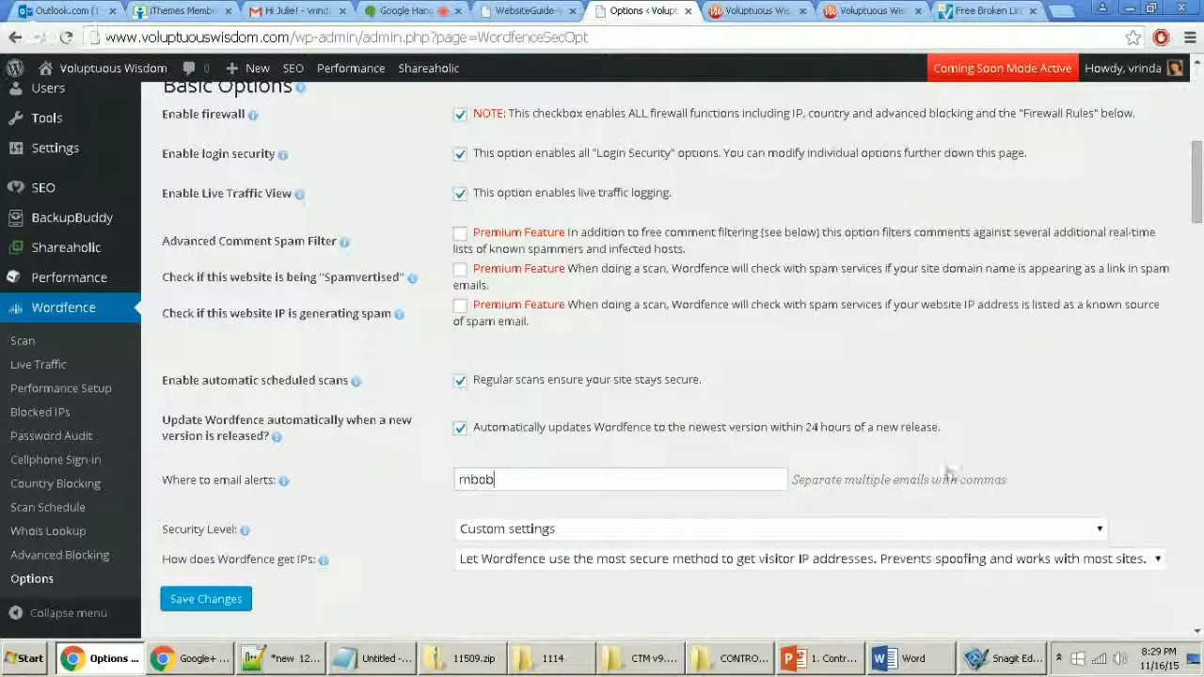
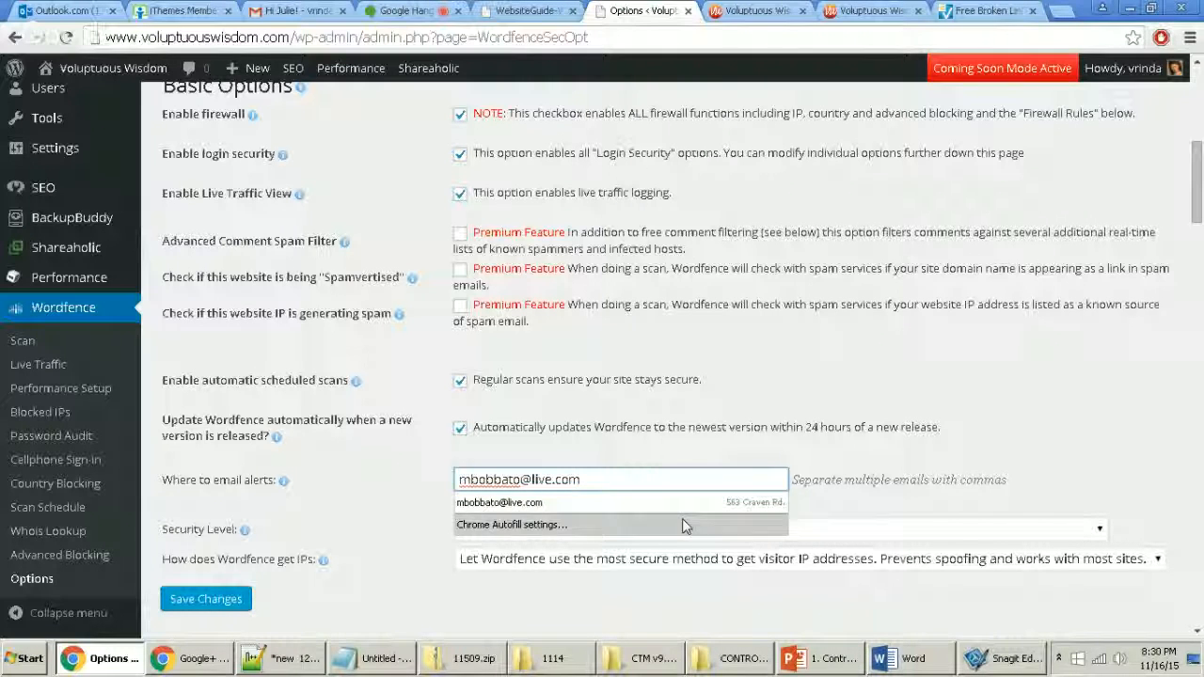
pyautogui.click(389, 530)
# Step: Save the Wordfence options and review the remaining Alerts settings
pyautogui.click(199, 598)
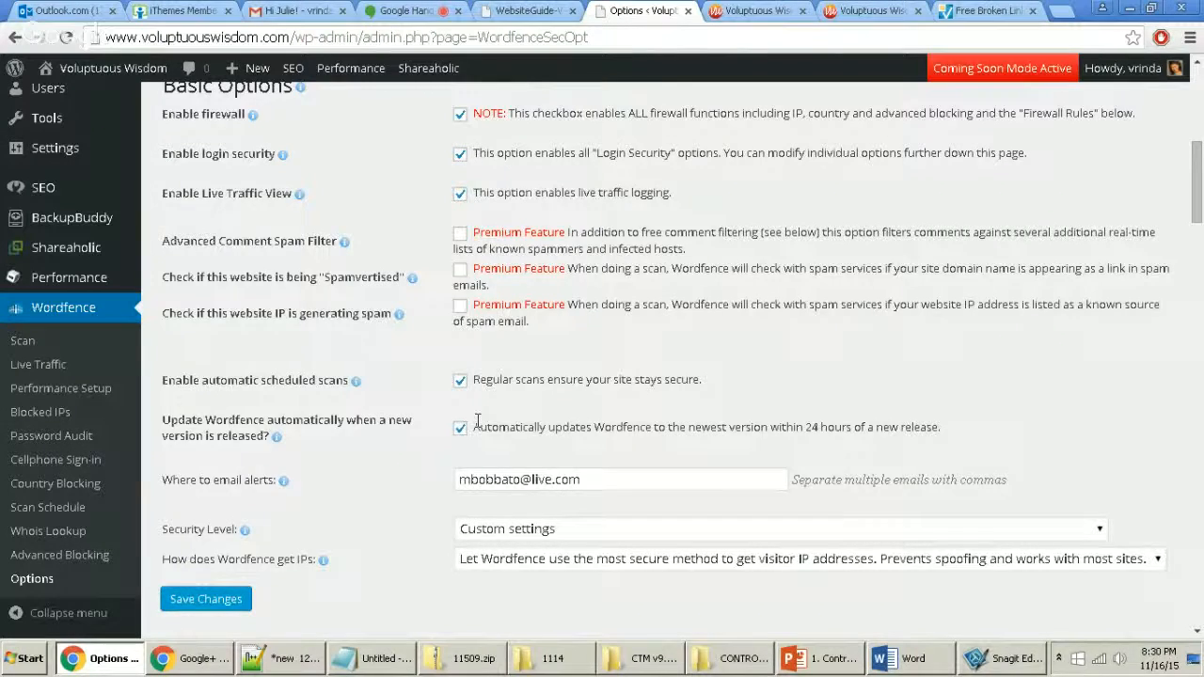
pyautogui.scroll(-2, 536, 446)
pyautogui.scroll(-5, 536, 488)
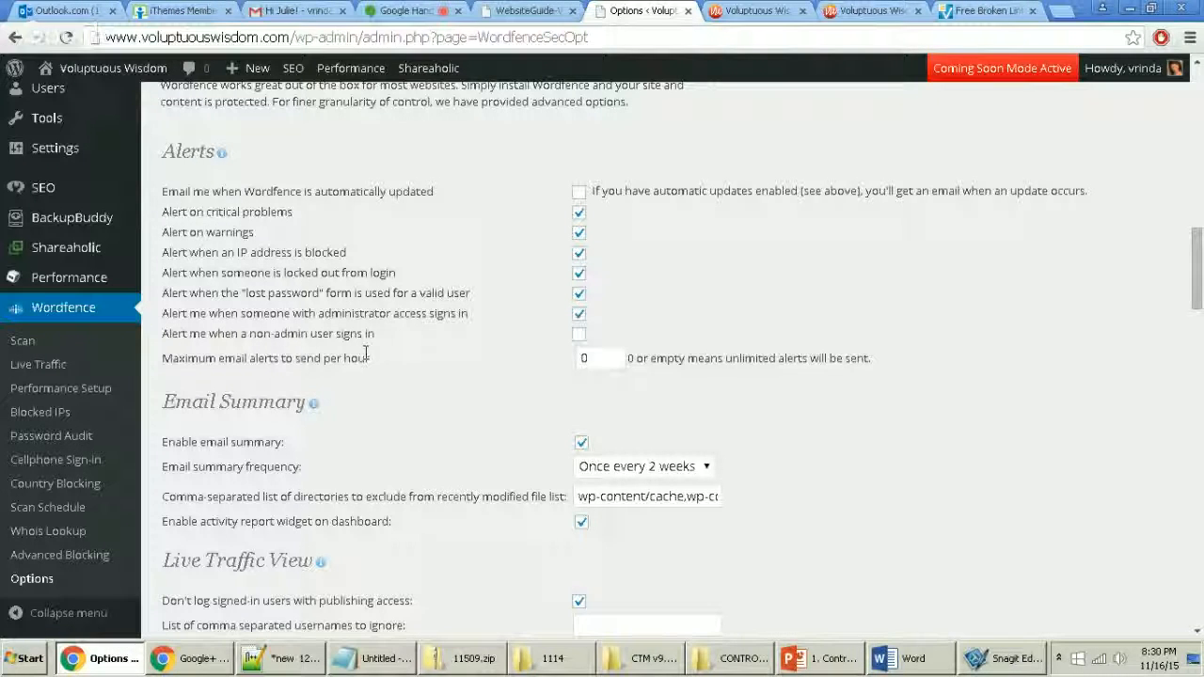
pyautogui.scroll(-3, 401, 427)
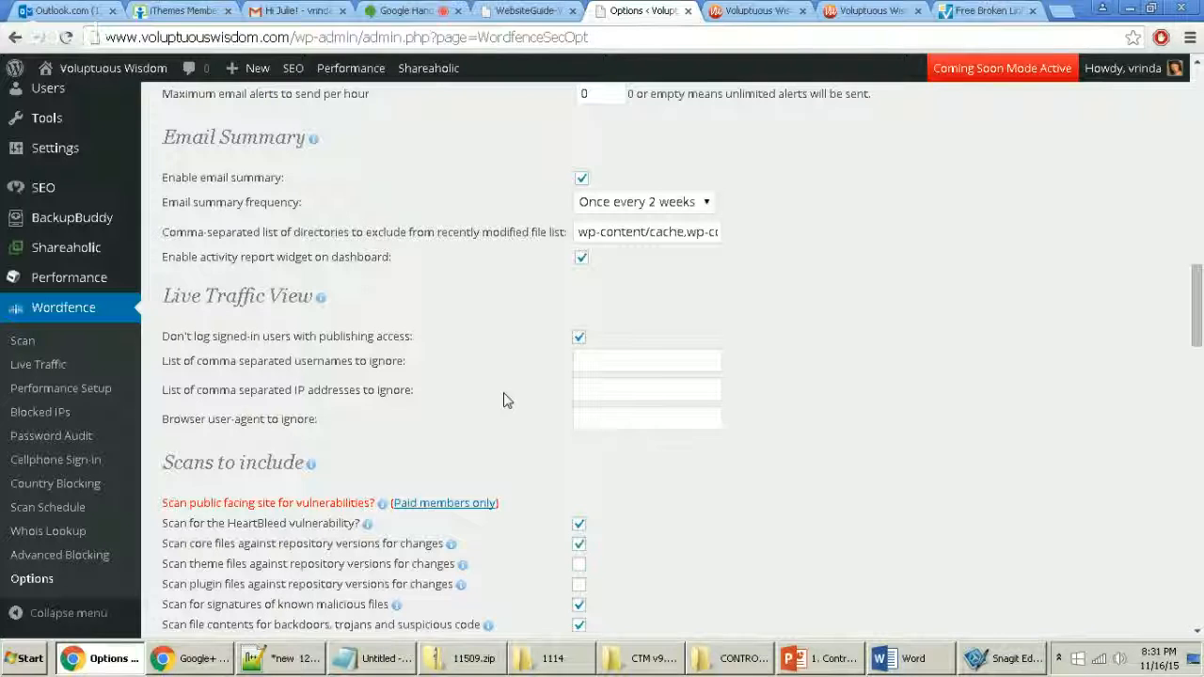
pyautogui.click(49, 368)
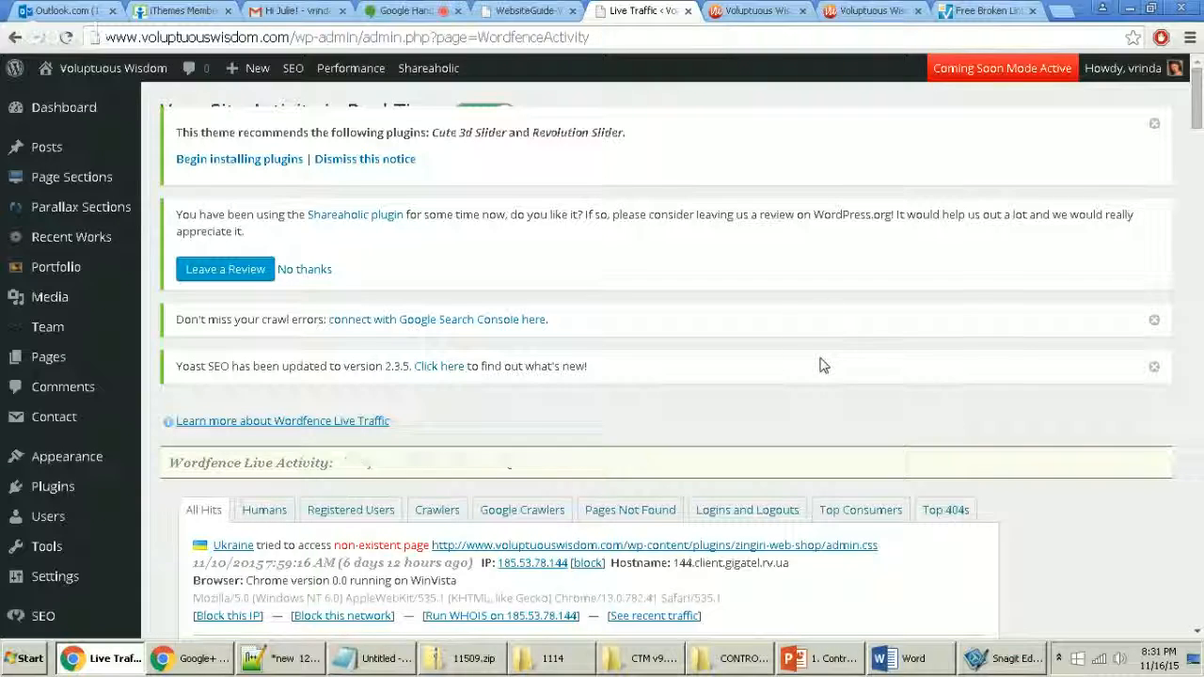
# Step: Filter Live Traffic to Logins and Logouts and review the repeated failed logins from Riga, Latvia
pyautogui.scroll(-4, 821, 362)
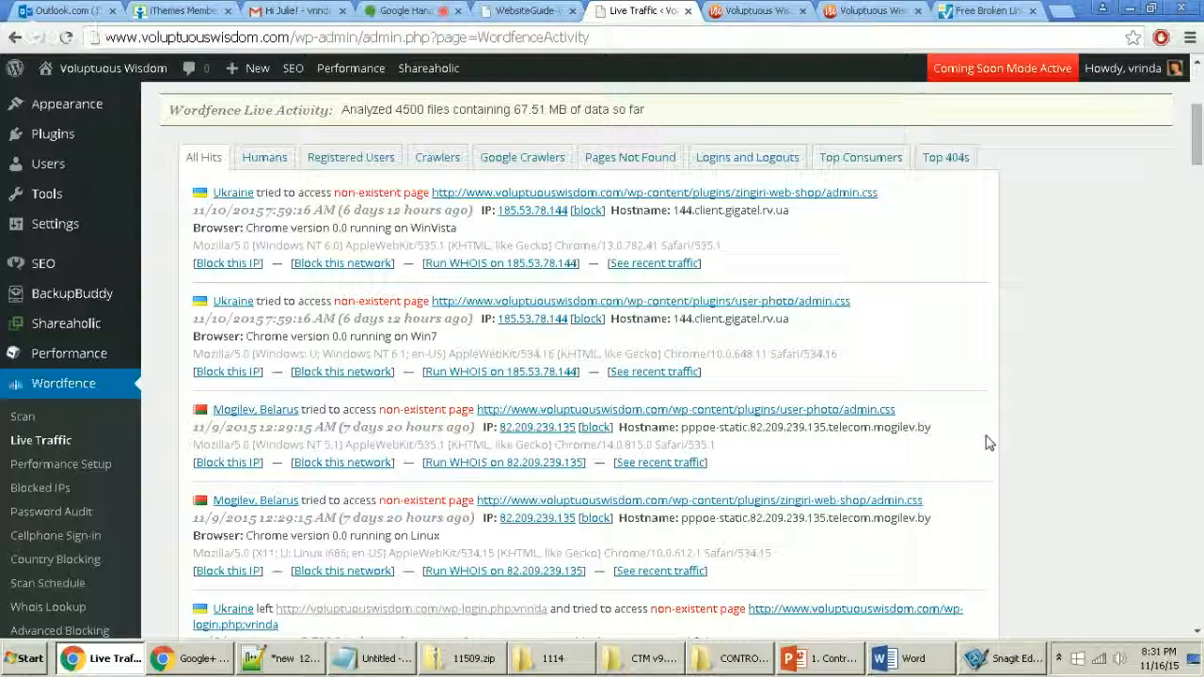
pyautogui.click(733, 158)
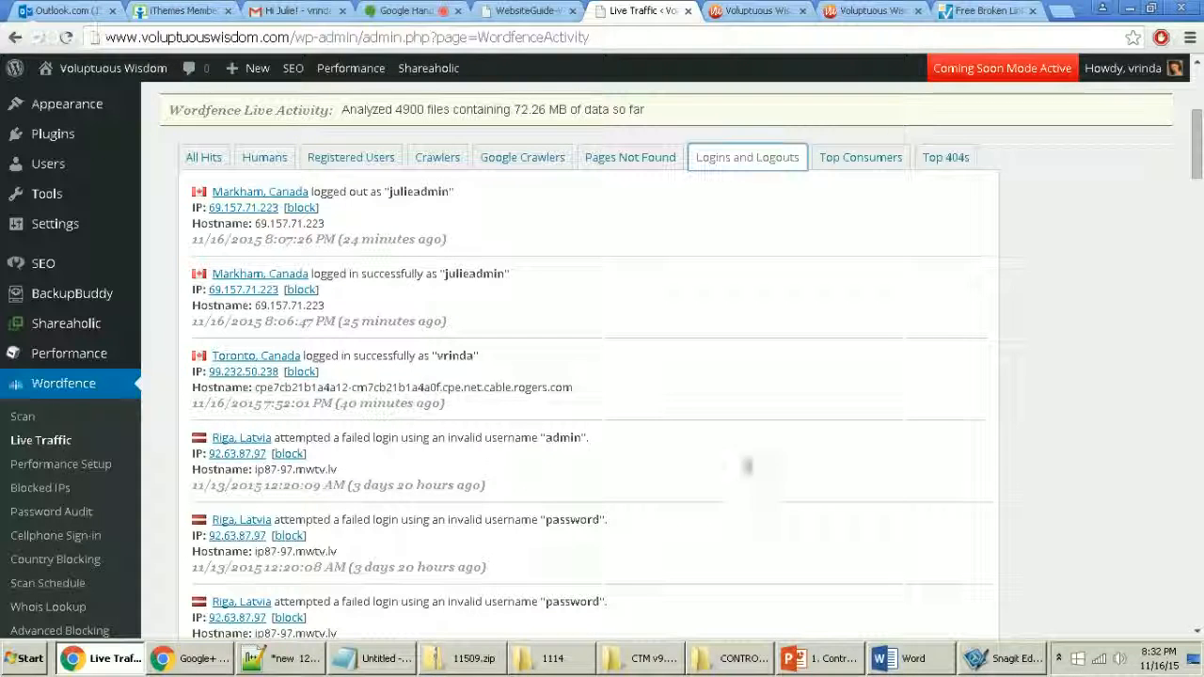
pyautogui.scroll(-1, 737, 494)
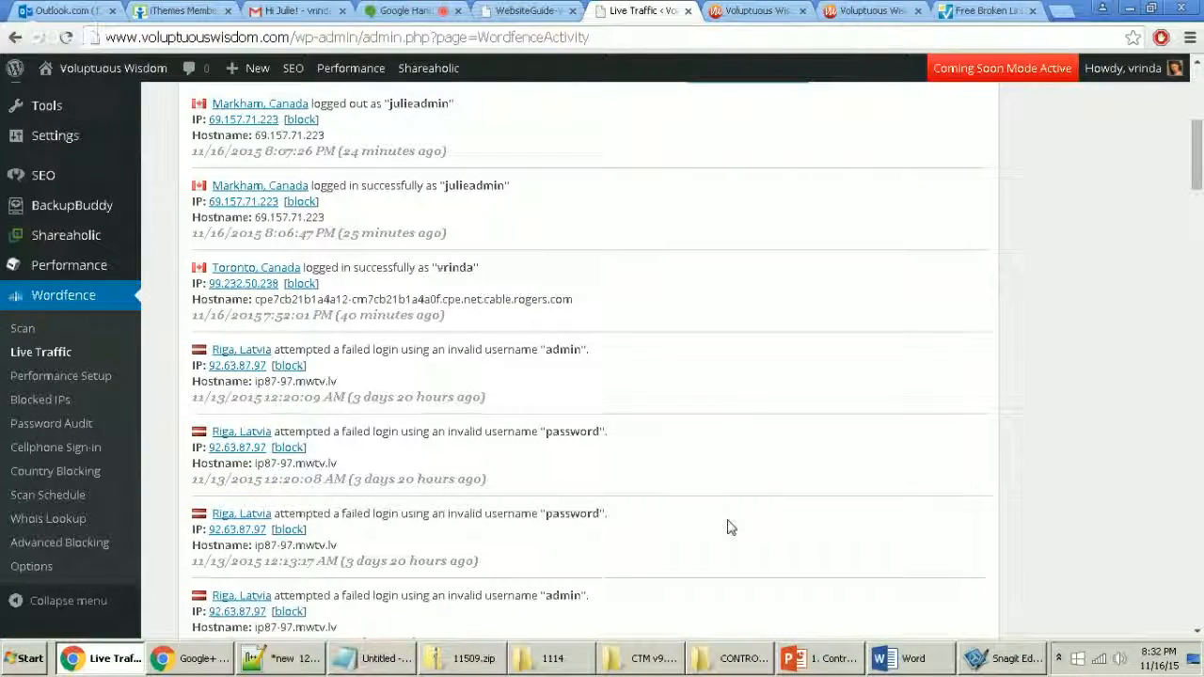
pyautogui.scroll(-2, 726, 524)
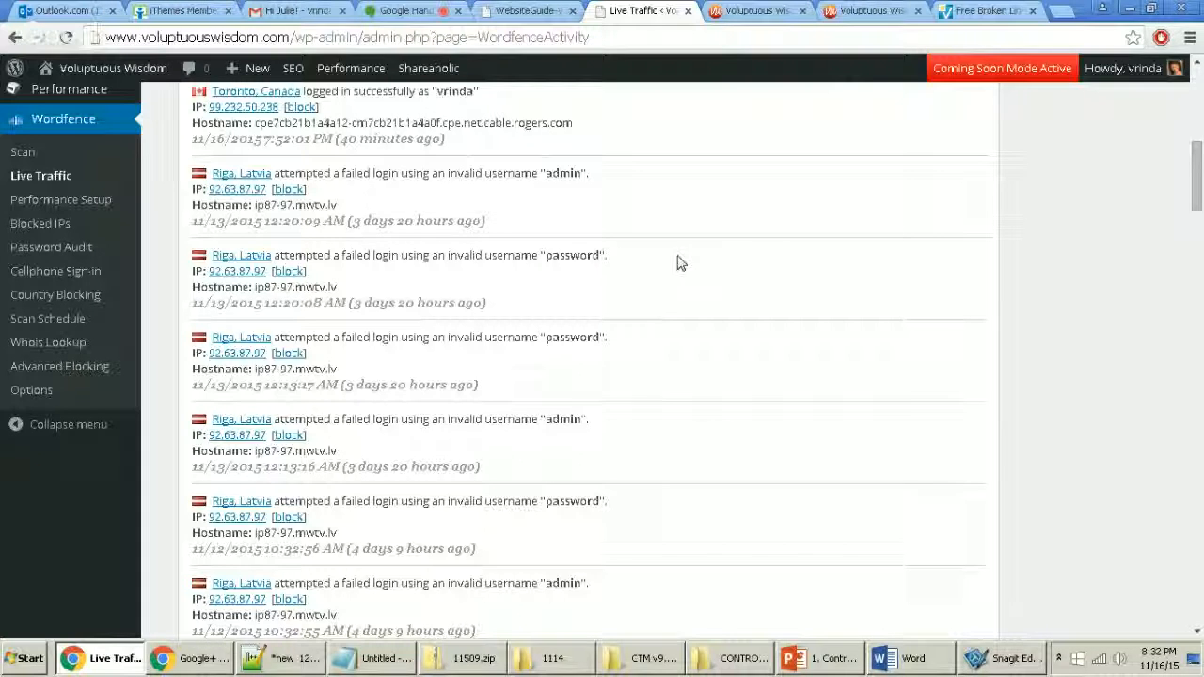
pyautogui.scroll(-5, 739, 480)
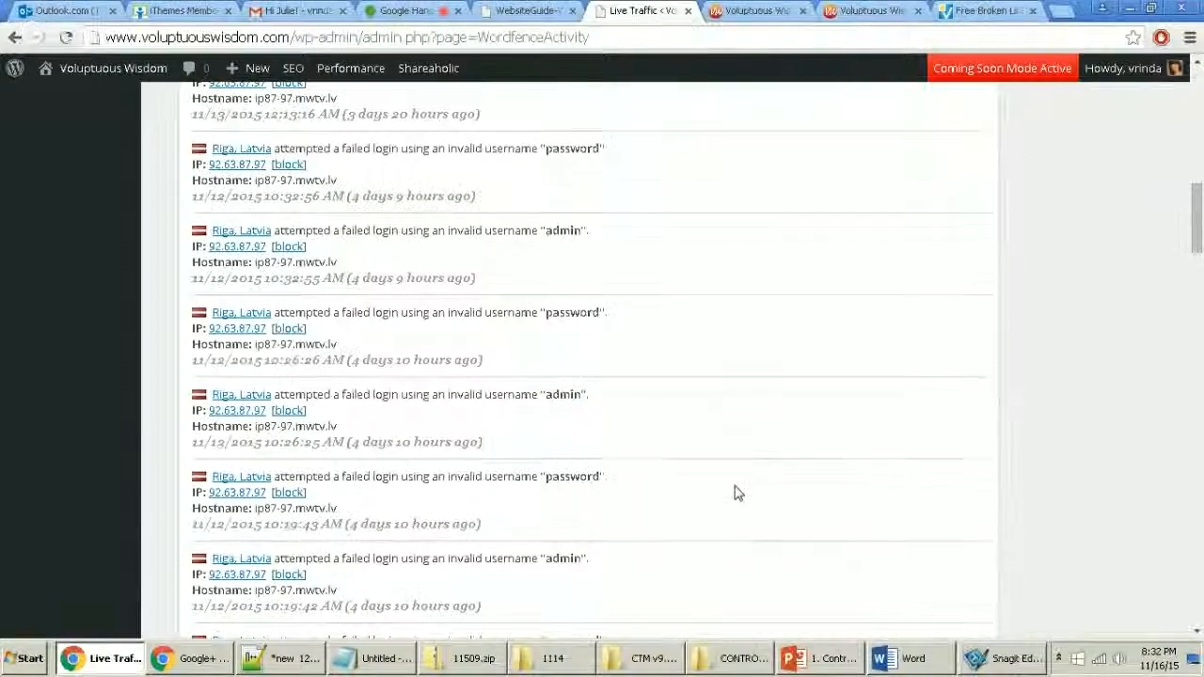
pyautogui.scroll(-3, 734, 492)
pyautogui.scroll(15, 734, 503)
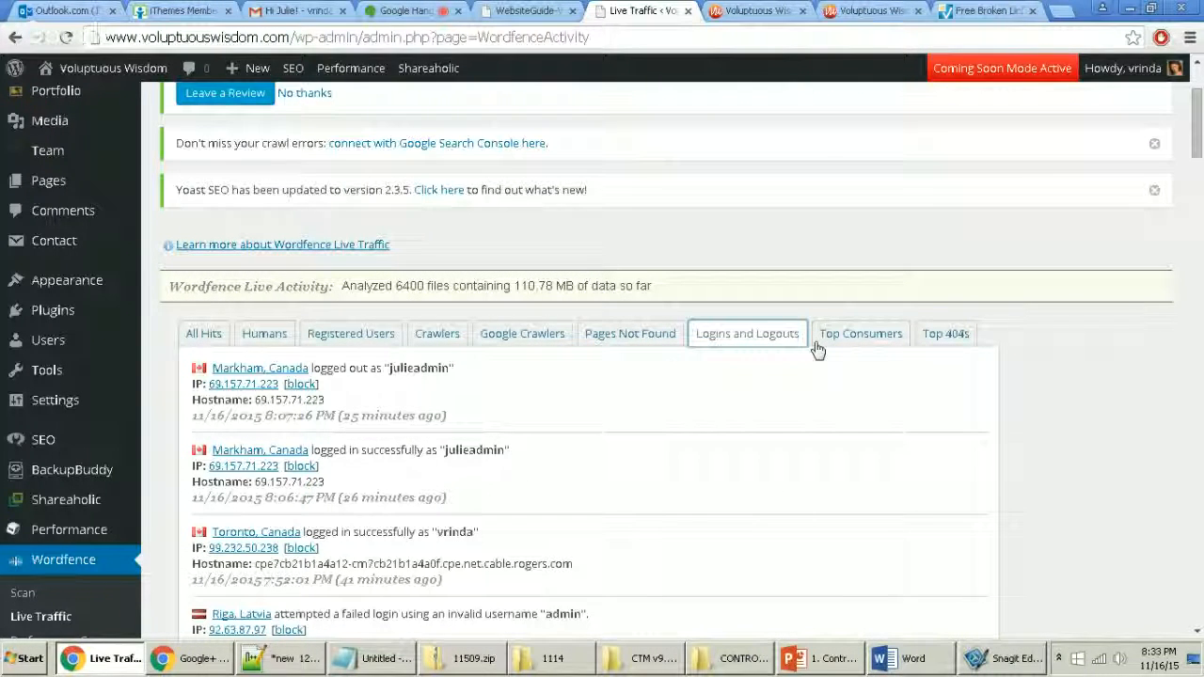
# Step: Try the 404s, Crawlers and Top 404s Live Traffic filters, settling on Humans
pyautogui.click(643, 346)
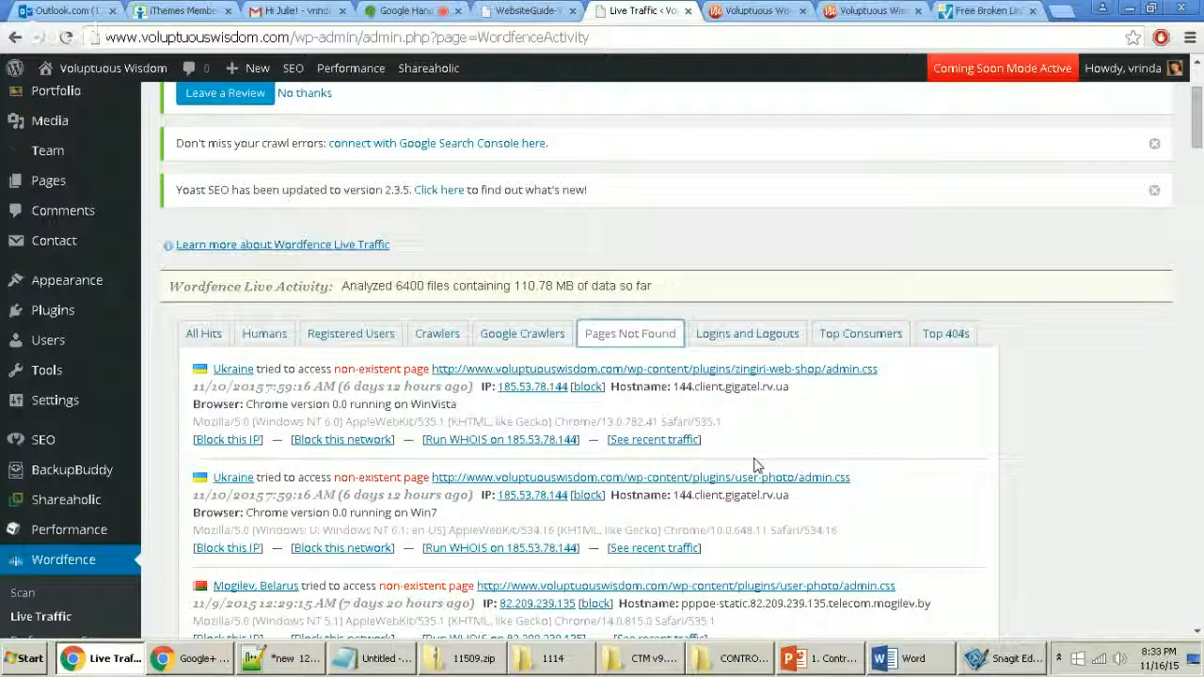
pyautogui.click(436, 338)
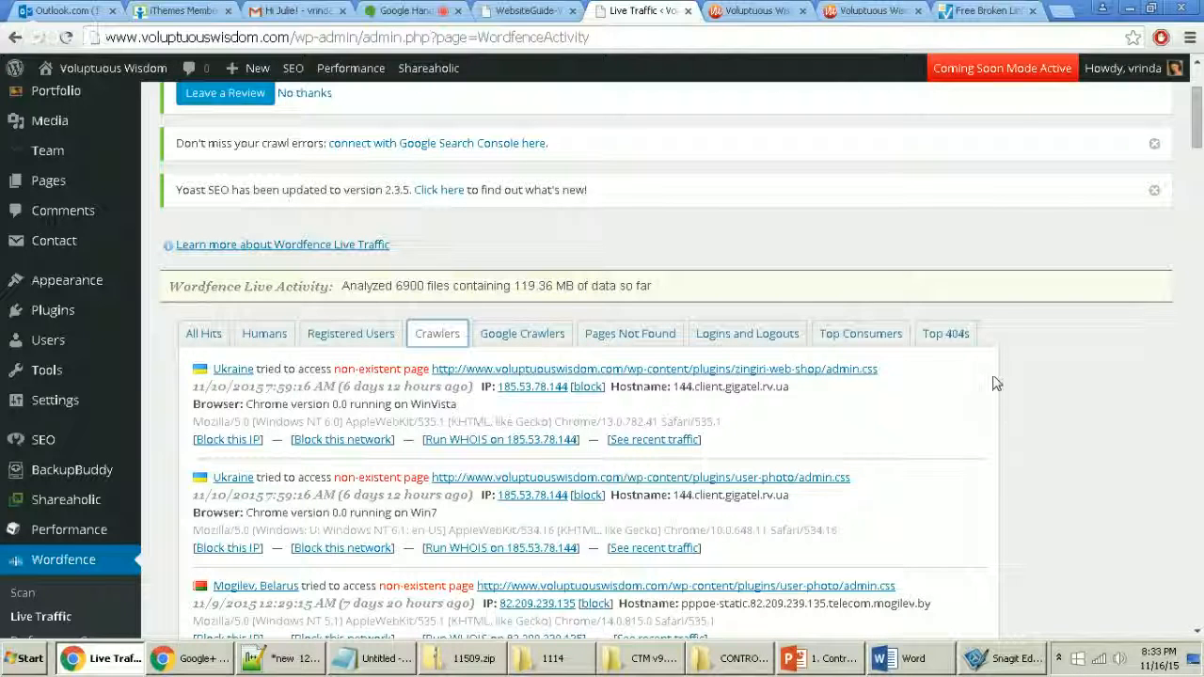
pyautogui.click(957, 333)
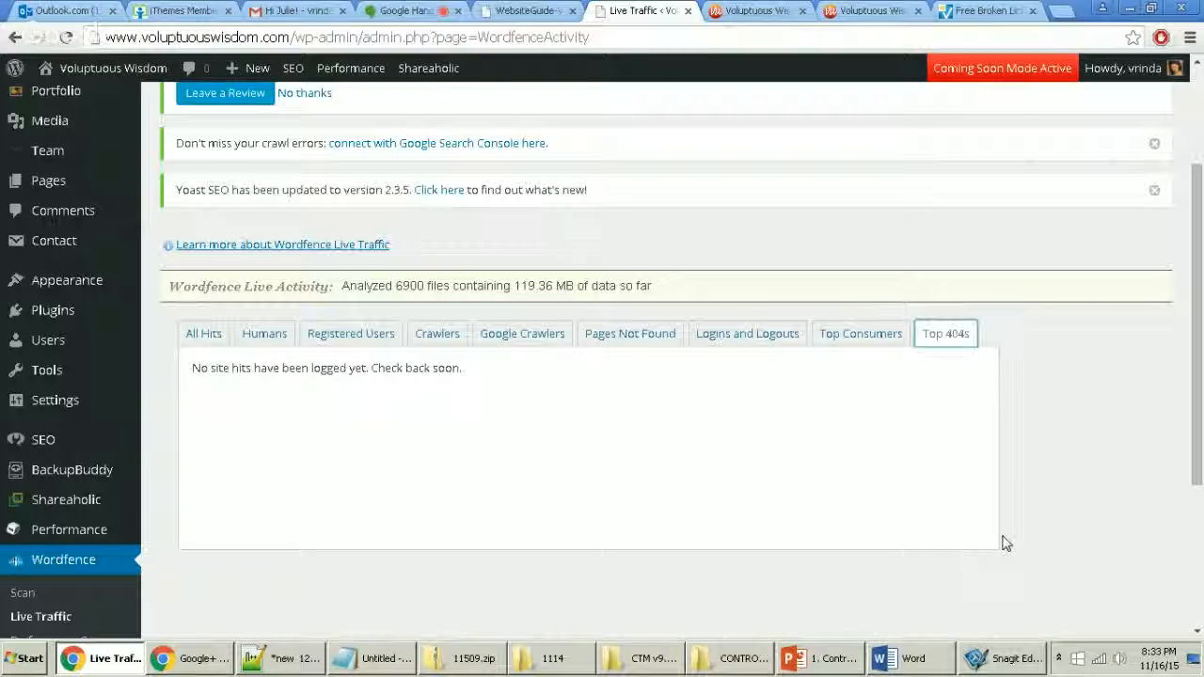
pyautogui.click(257, 339)
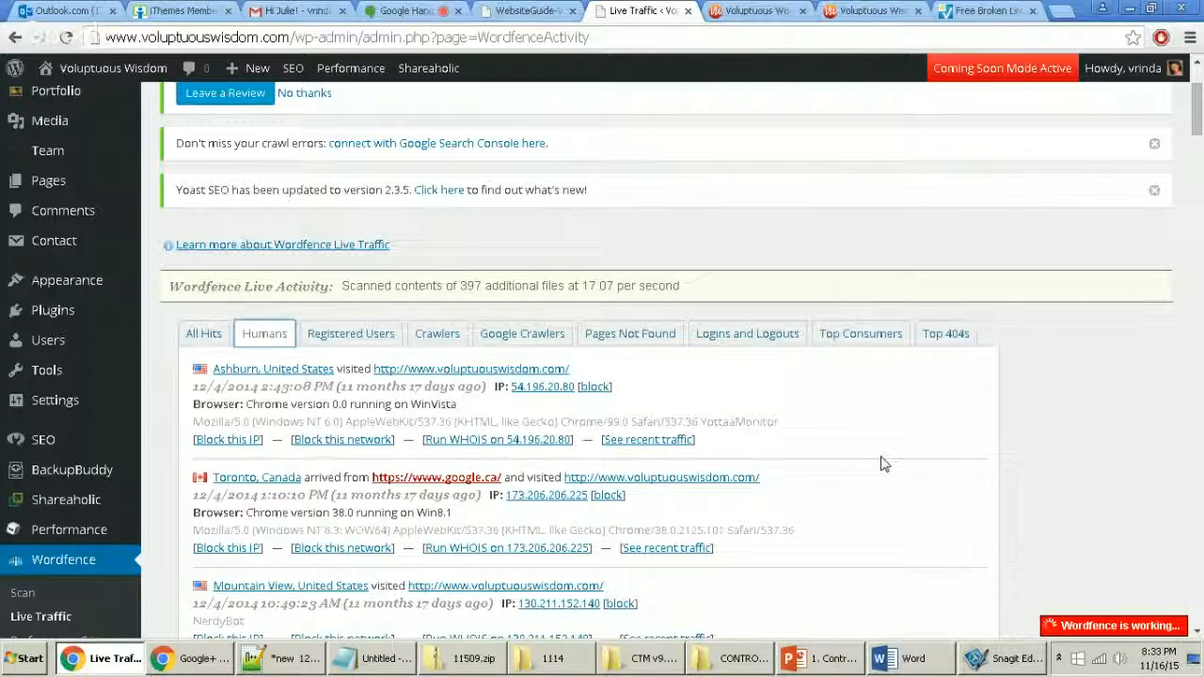
# Step: Review the human visitor entries, then switch to the site's public homepage
pyautogui.scroll(-3, 881, 467)
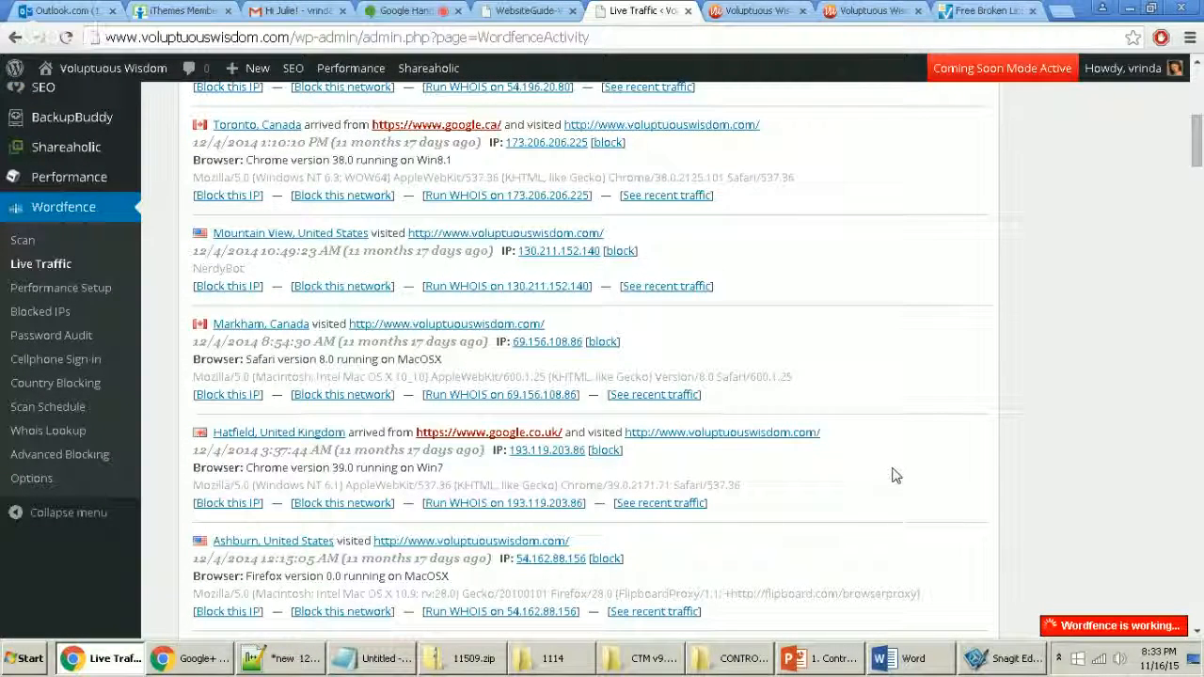
pyautogui.scroll(1, 896, 474)
pyautogui.scroll(2, 889, 489)
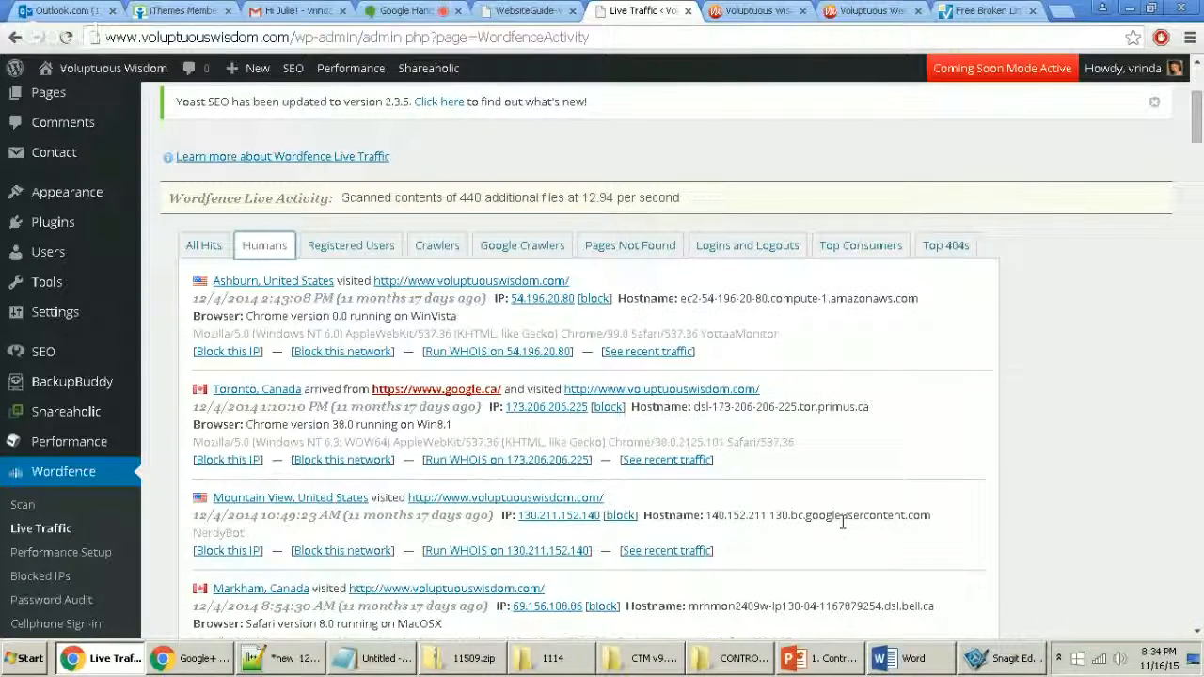
pyautogui.moveTo(58, 446)
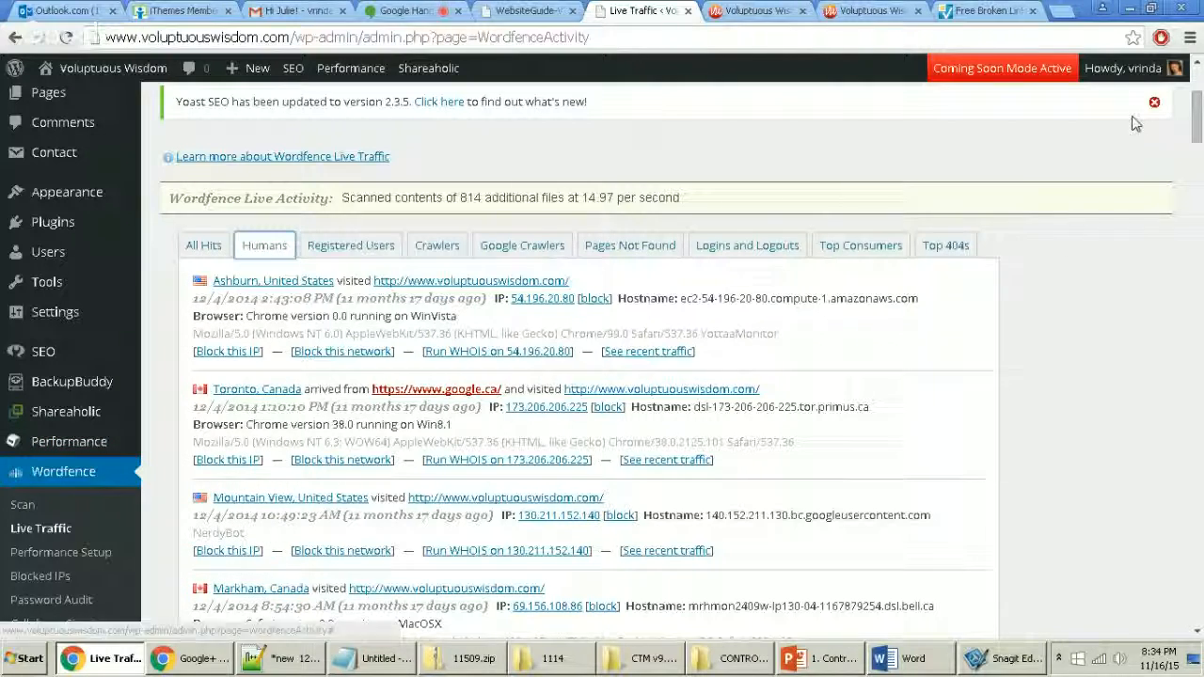
pyautogui.moveTo(350, 68)
pyautogui.moveTo(350, 120)
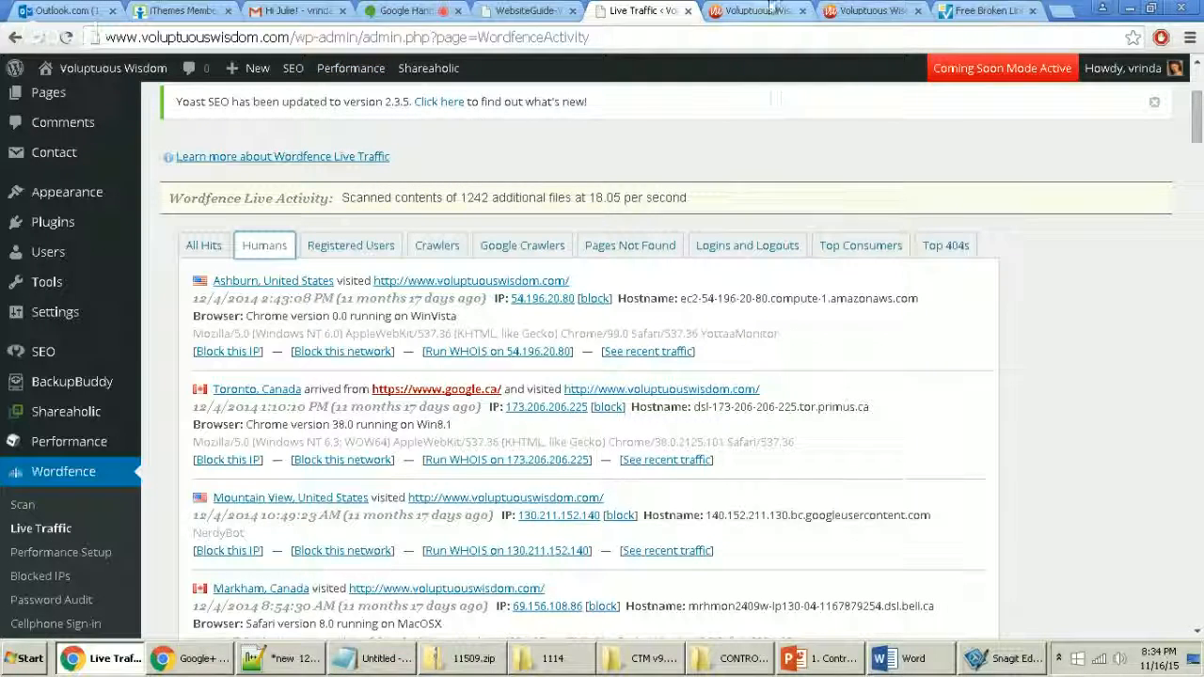
pyautogui.click(770, 9)
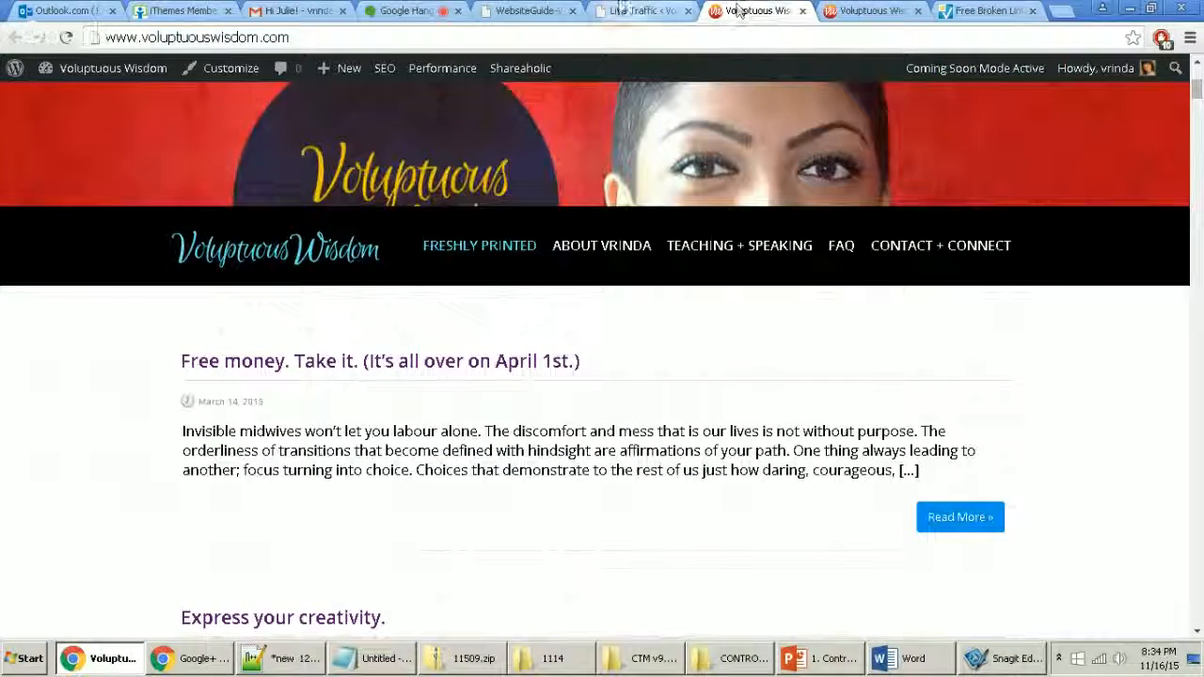
pyautogui.click(623, 10)
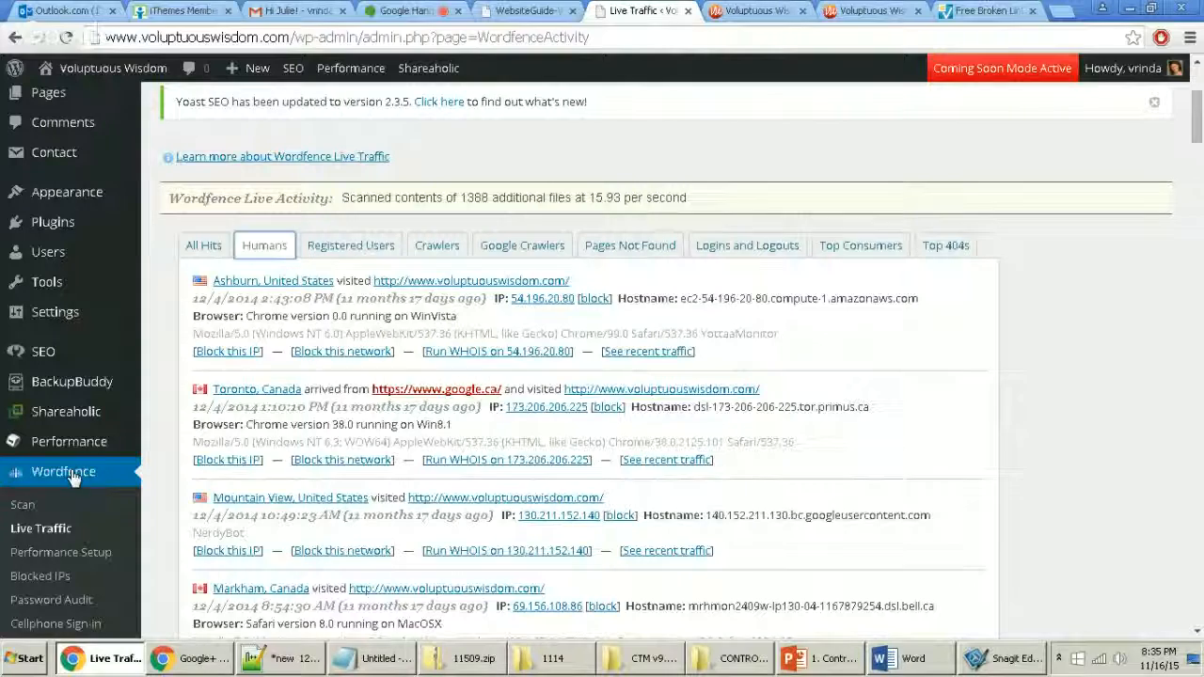
pyautogui.click(39, 507)
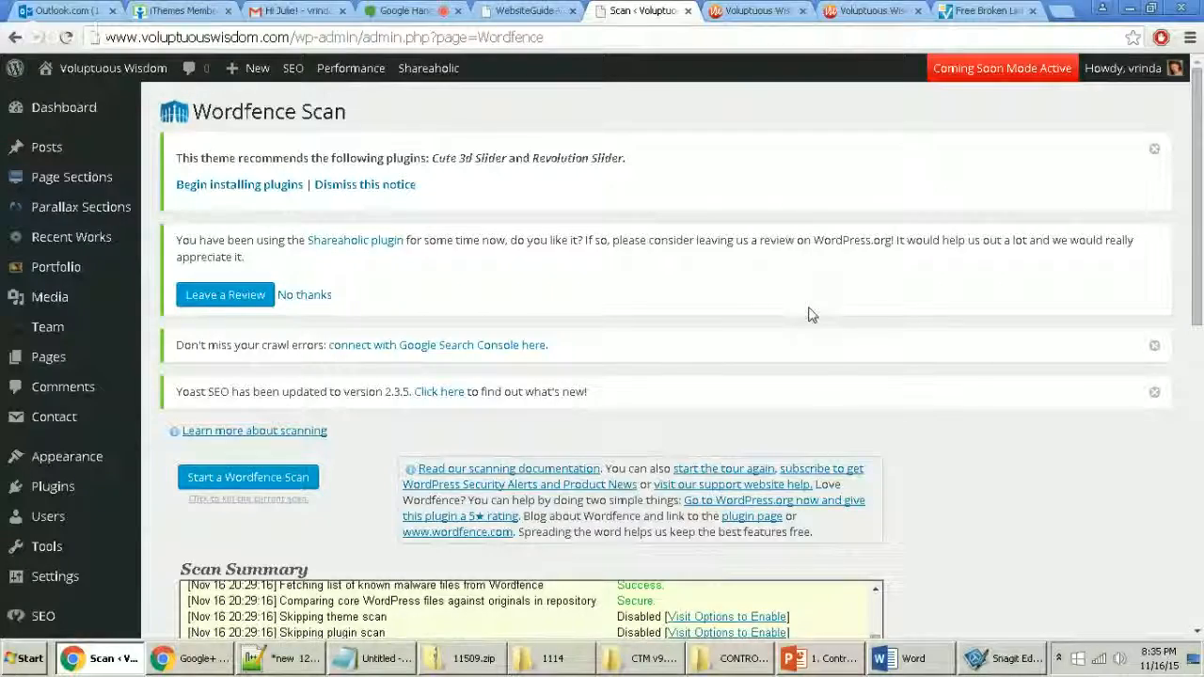
# Step: Scroll the Wordfence Scan page down to New Issues, which reports no security problems detected
pyautogui.scroll(-2, 809, 345)
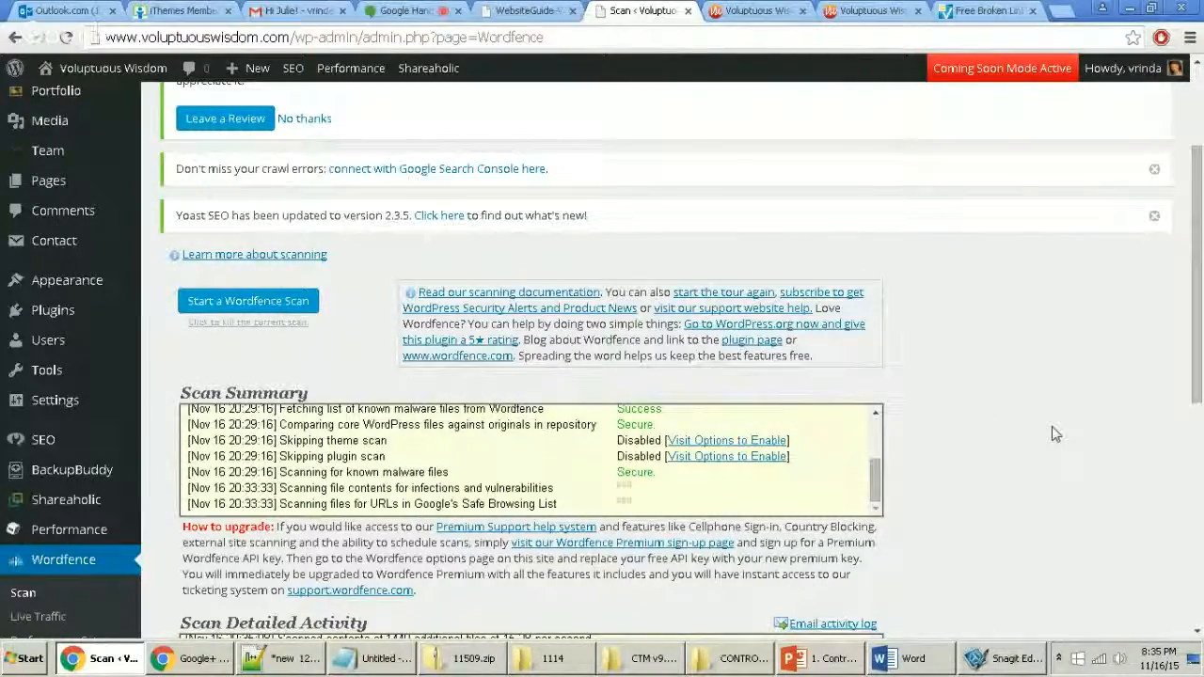
pyautogui.scroll(-1, 1049, 433)
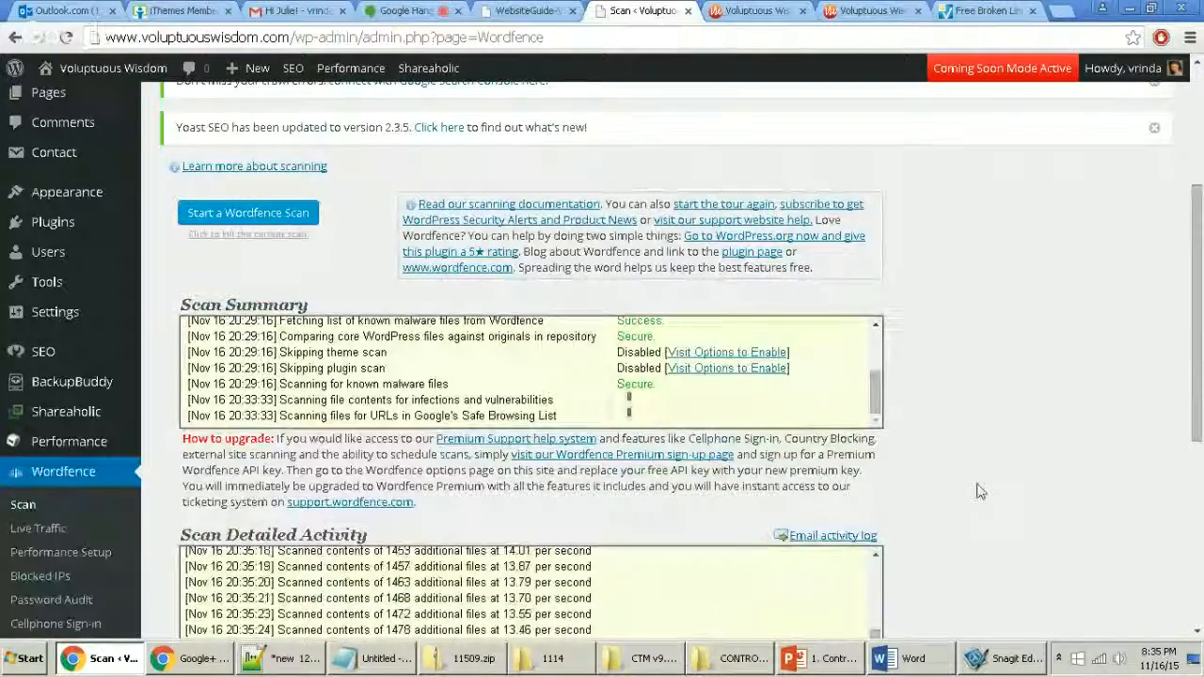
pyautogui.scroll(-3, 978, 492)
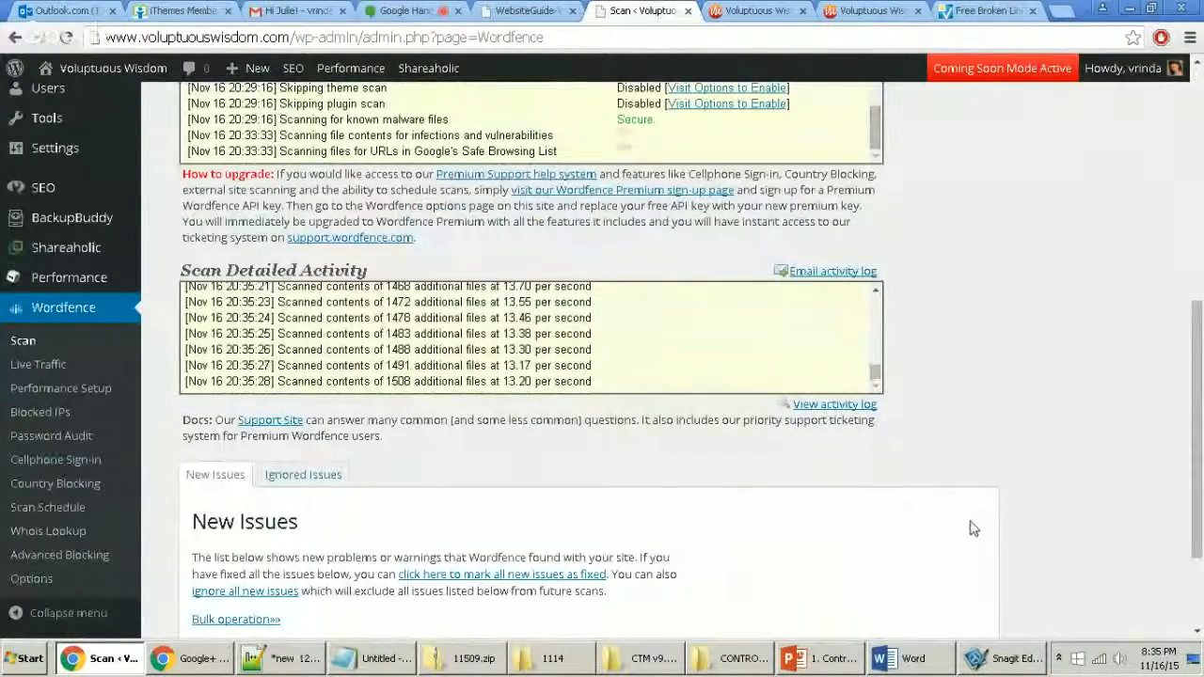
pyautogui.scroll(-2, 972, 564)
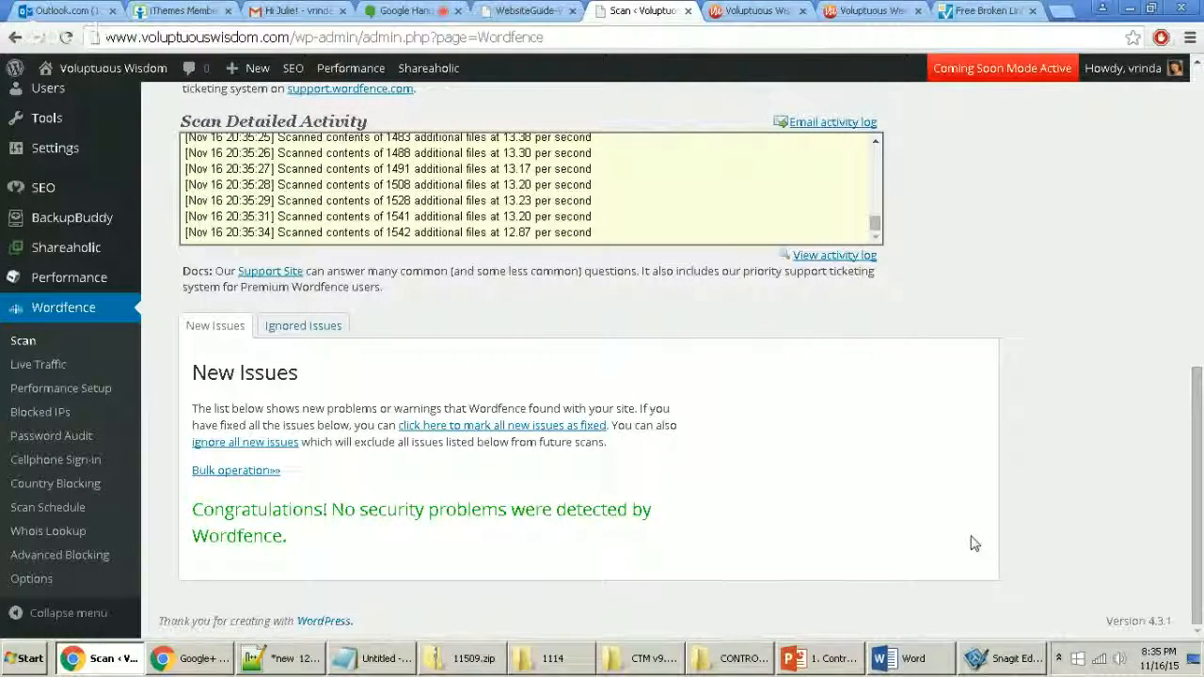
pyautogui.scroll(1, 974, 536)
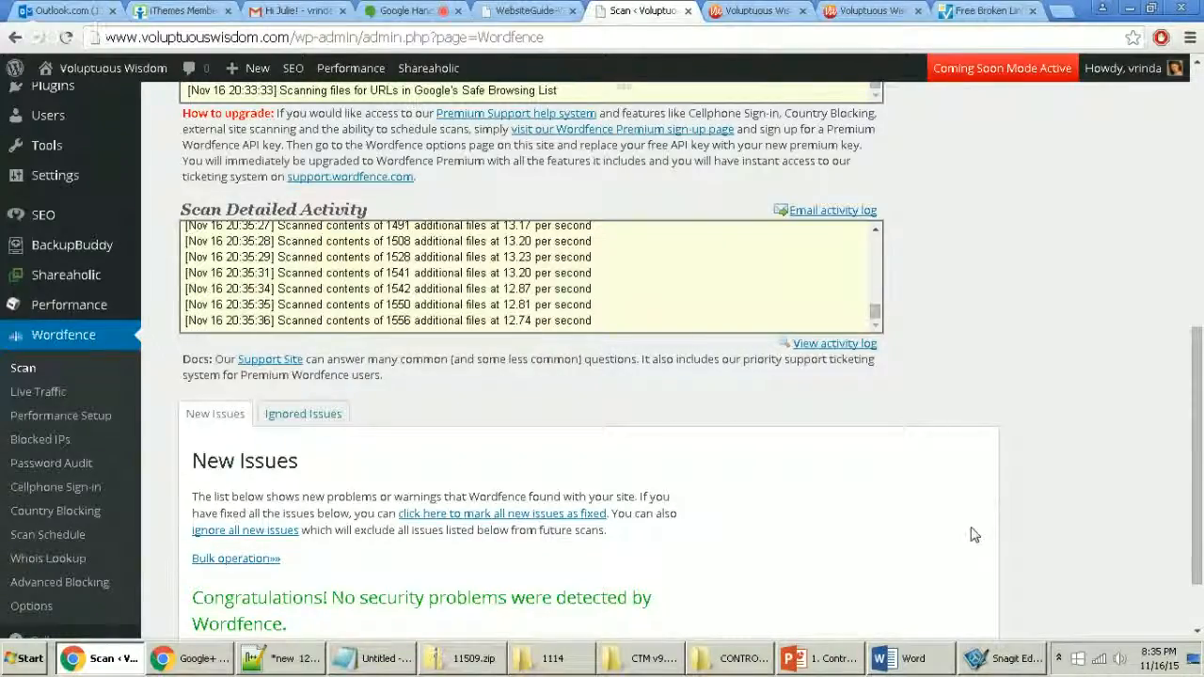
pyautogui.scroll(1, 974, 534)
pyautogui.scroll(1, 974, 535)
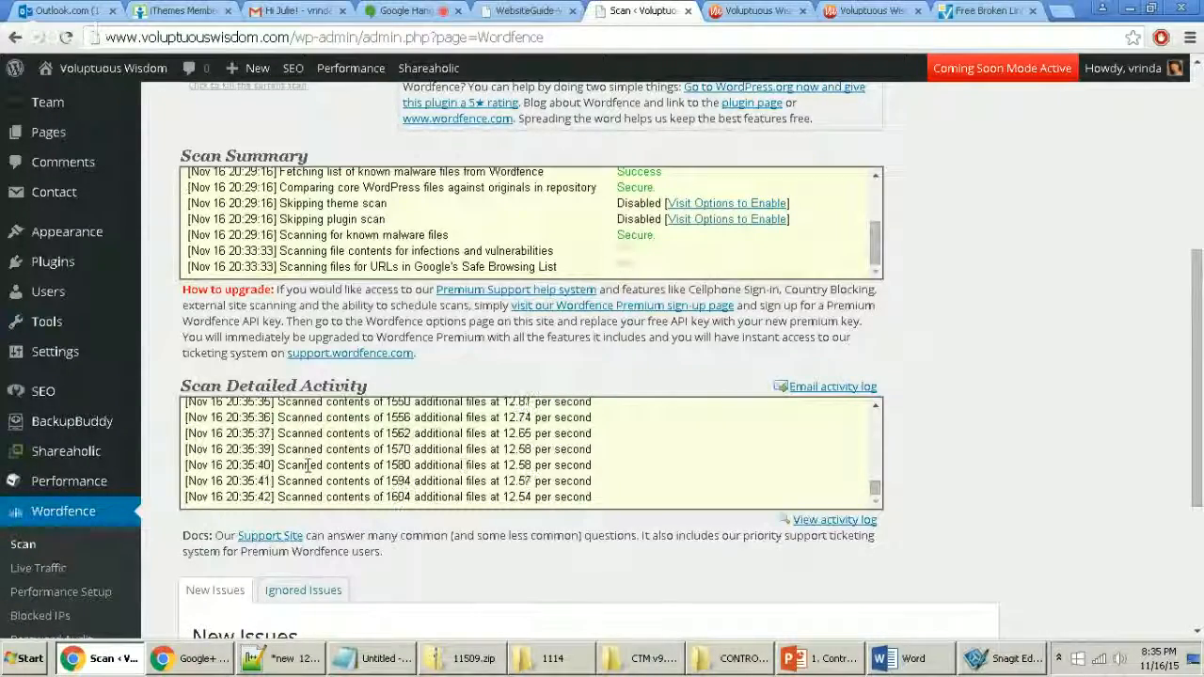
pyautogui.scroll(-2, 491, 570)
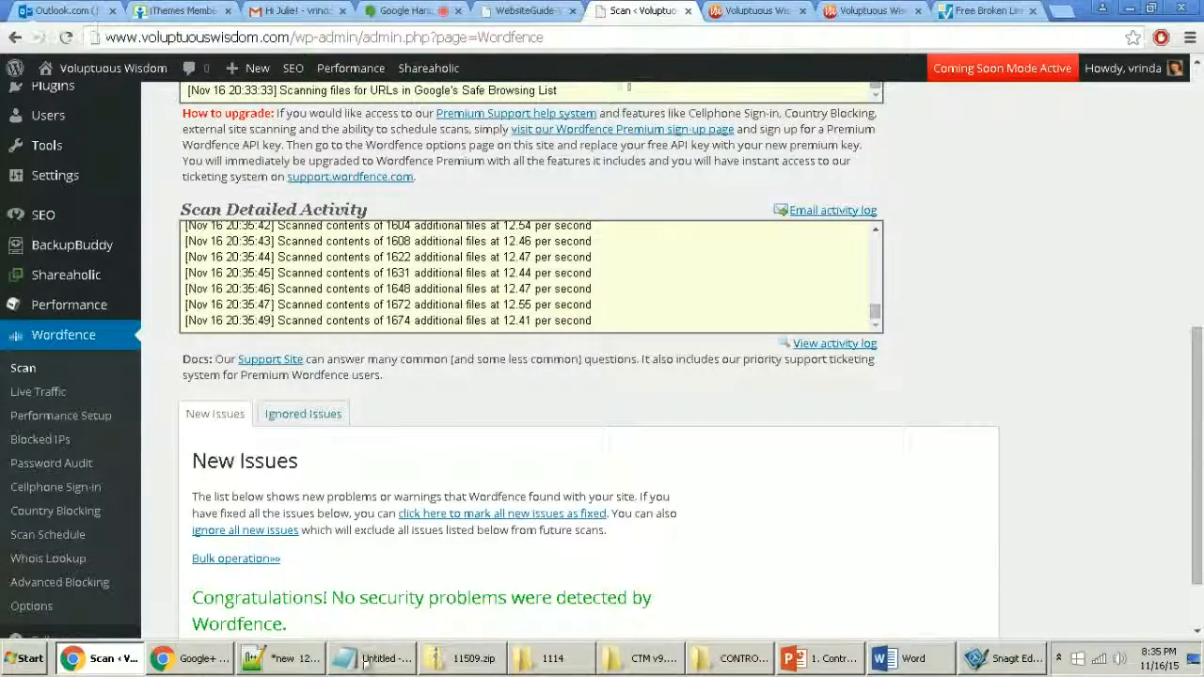
# Step: Bring the Notepad++ maintenance notes to the front, maximizing and then restoring the window
pyautogui.click(313, 661)
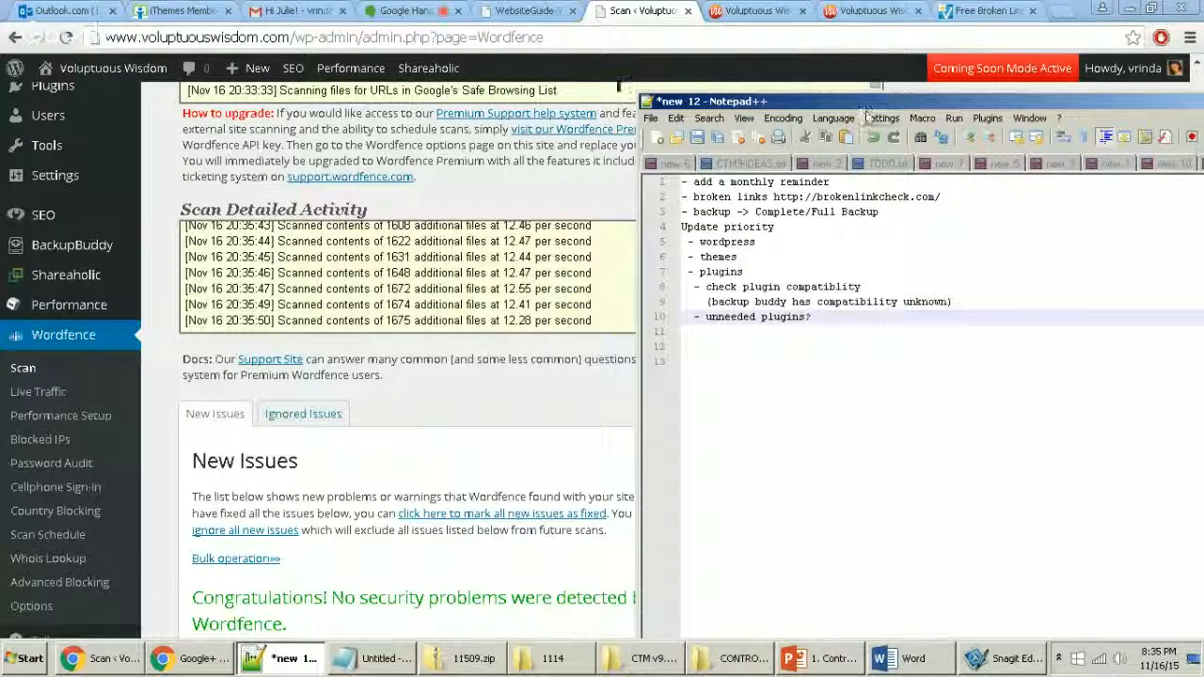
pyautogui.moveTo(863, 101); pyautogui.dragTo(379, 74)
pyautogui.doubleClick(378, 74)
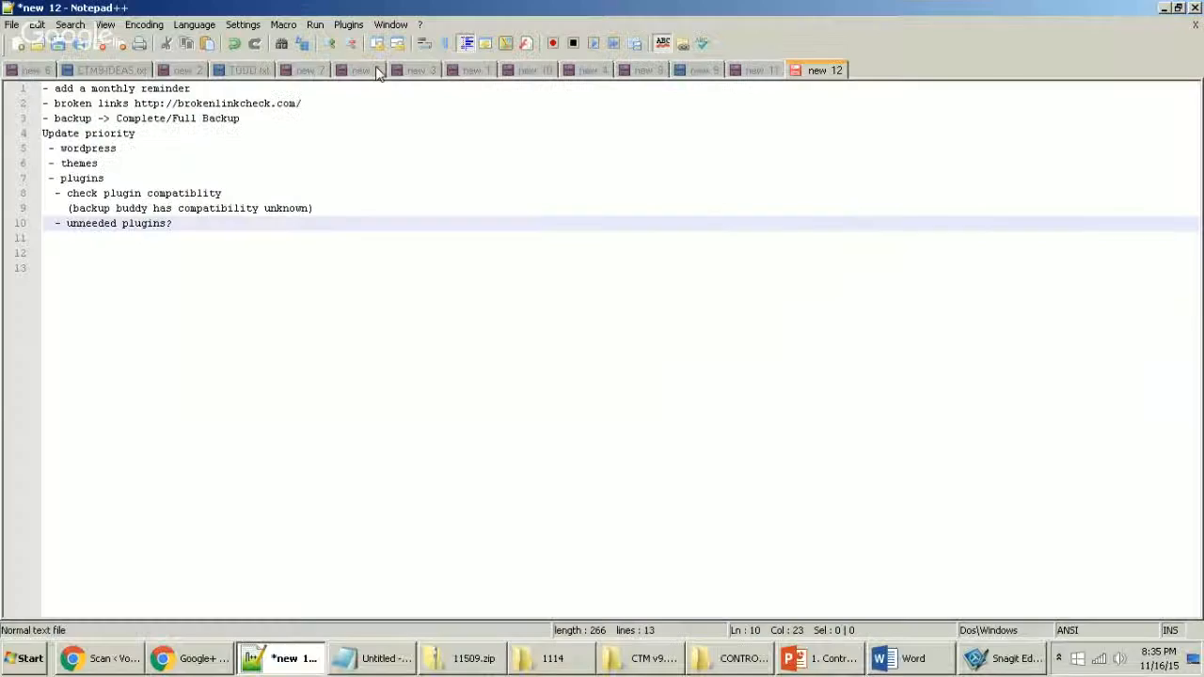
pyautogui.moveTo(473, 7); pyautogui.dragTo(578, 19)
# Step: Add blank lines after the notes, then delete lines 14–72 to leave 13 lines
pyautogui.hotkey('ctrl', 'End')
pyautogui.press('Return')
pyautogui.press('Return')
pyautogui.press('Return')
pyautogui.press('Return')
pyautogui.press('Return')
pyautogui.press('Return')
pyautogui.press('Return')
pyautogui.press('Return')
pyautogui.press('Return')
pyautogui.press('Return')
pyautogui.press('Return')
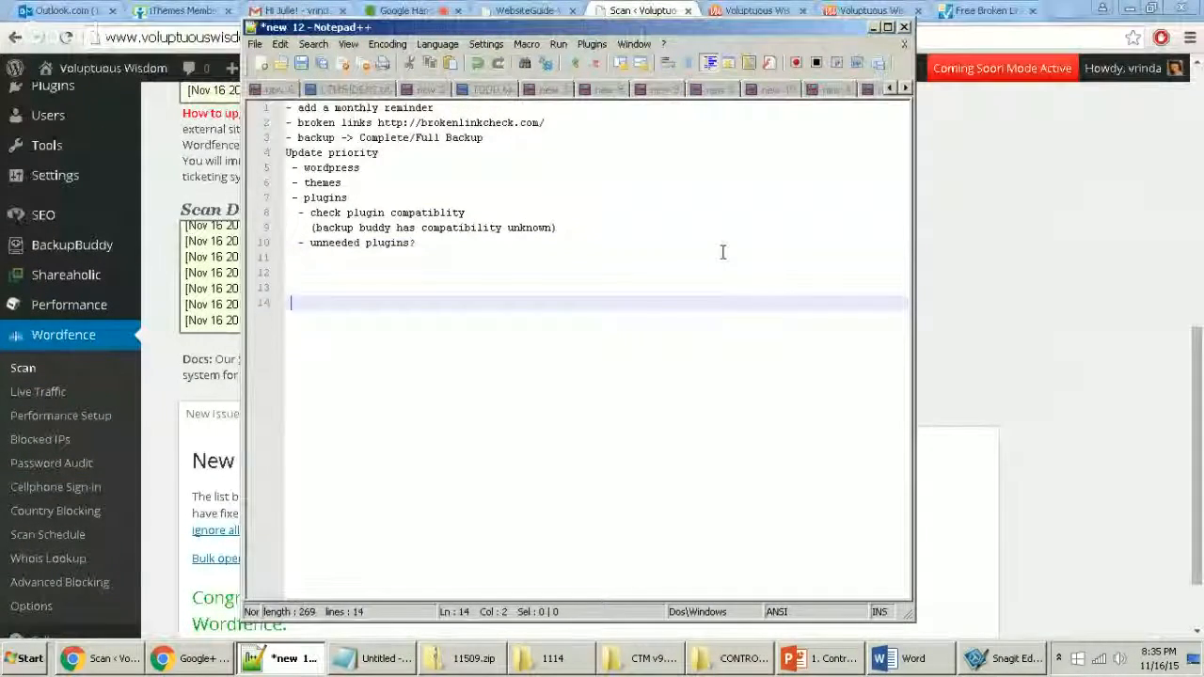
pyautogui.press('Return')
pyautogui.press('Return')
pyautogui.press('Return')
pyautogui.press('Return')
pyautogui.press('Return')
pyautogui.press('Return')
pyautogui.press('Return')
pyautogui.press('Return')
pyautogui.press('Return')
pyautogui.press('Return')
pyautogui.press('Return')
pyautogui.press('Return')
pyautogui.press('Return')
pyautogui.press('Return')
pyautogui.press('Return')
pyautogui.press('Return')
pyautogui.press('Return')
pyautogui.press('Return')
pyautogui.press('Return')
pyautogui.press('Return')
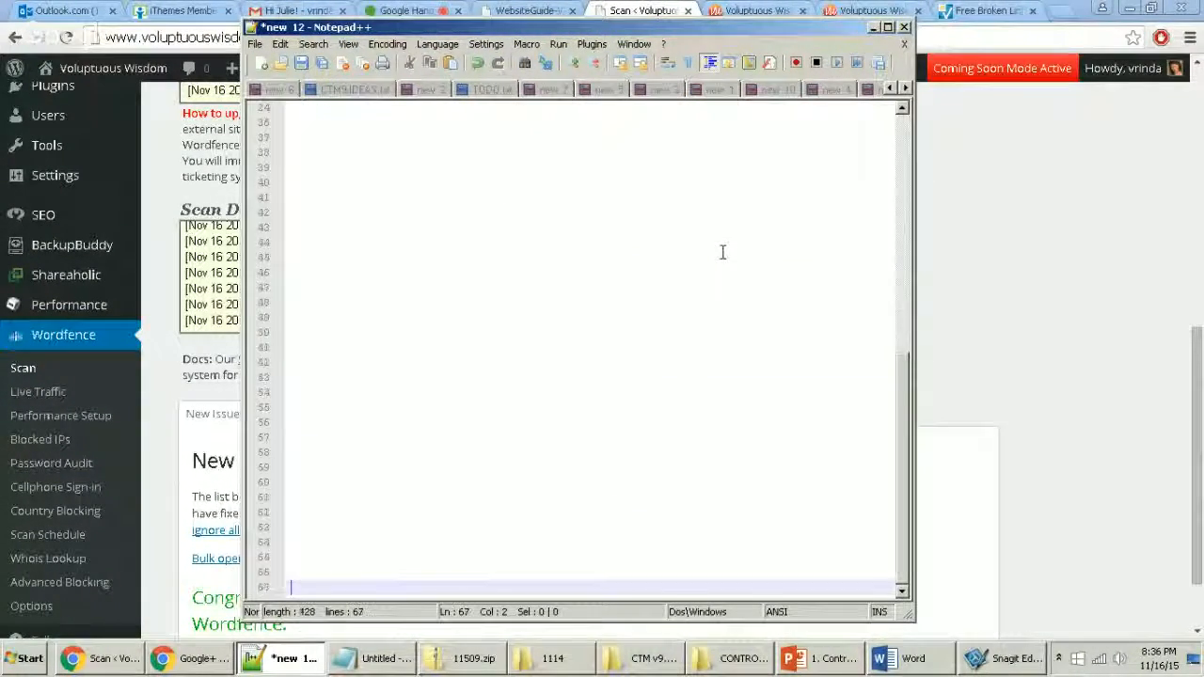
pyautogui.press('Return')
pyautogui.press('Return')
pyautogui.press('Return')
pyautogui.press('Return')
pyautogui.press('Return')
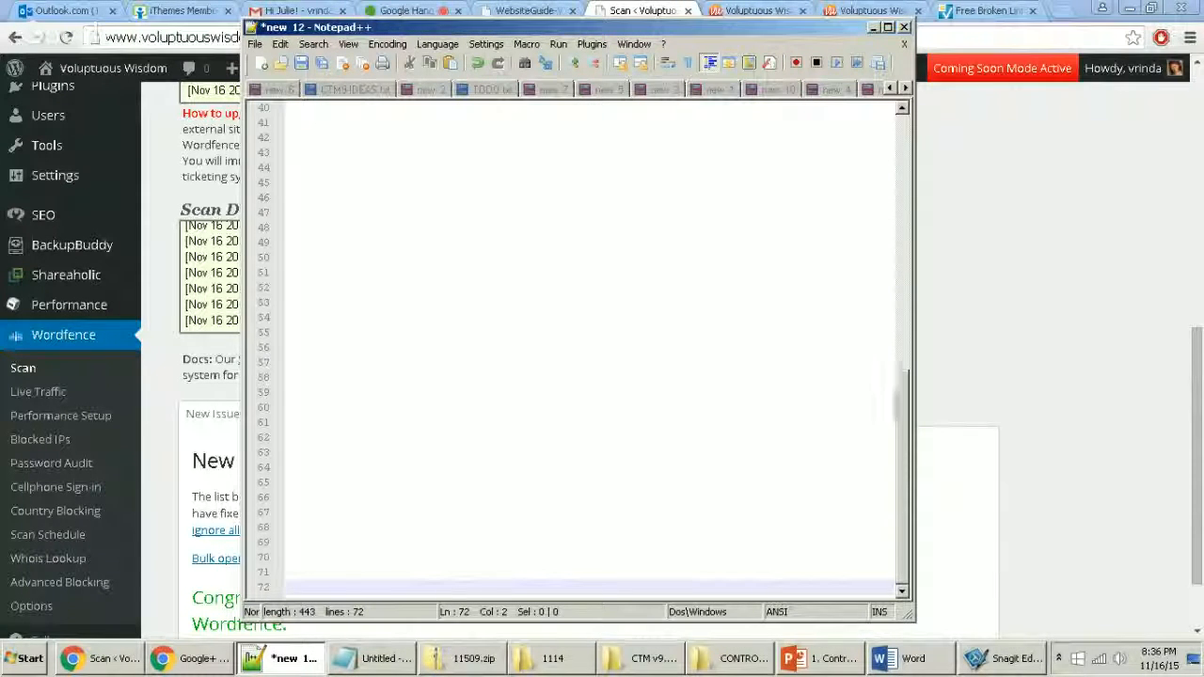
pyautogui.moveTo(900, 410); pyautogui.dragTo(924, 142)
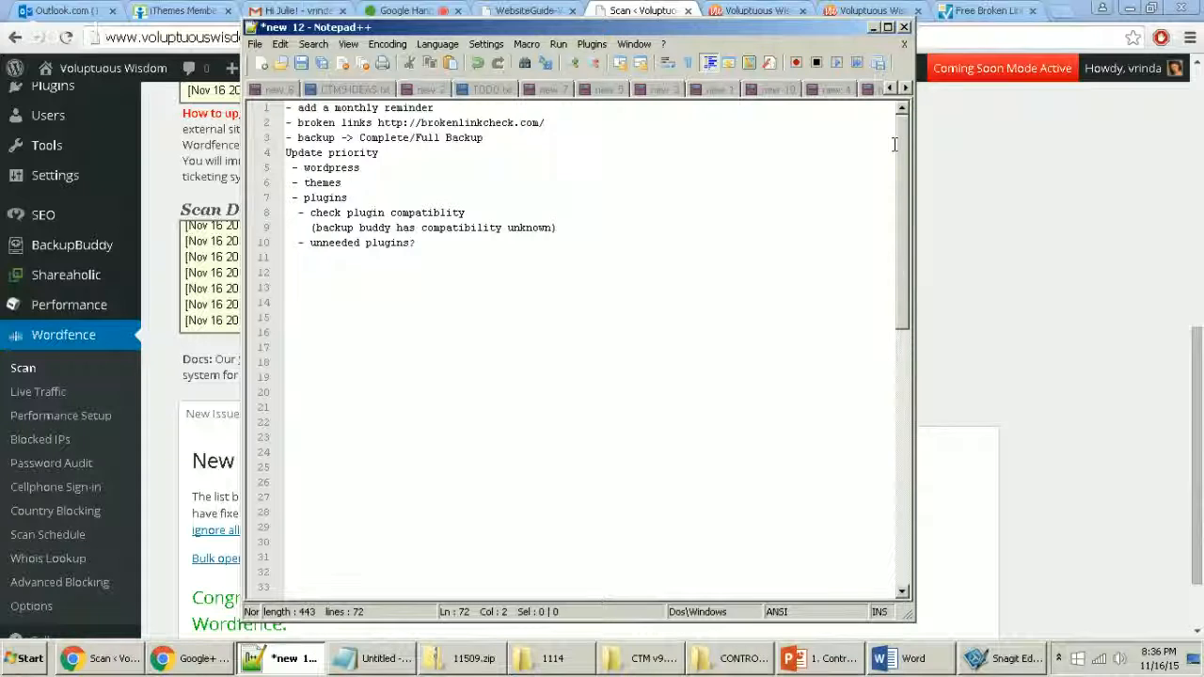
pyautogui.moveTo(355, 302); pyautogui.dragTo(528, 656)
pyautogui.press('BackSpace')
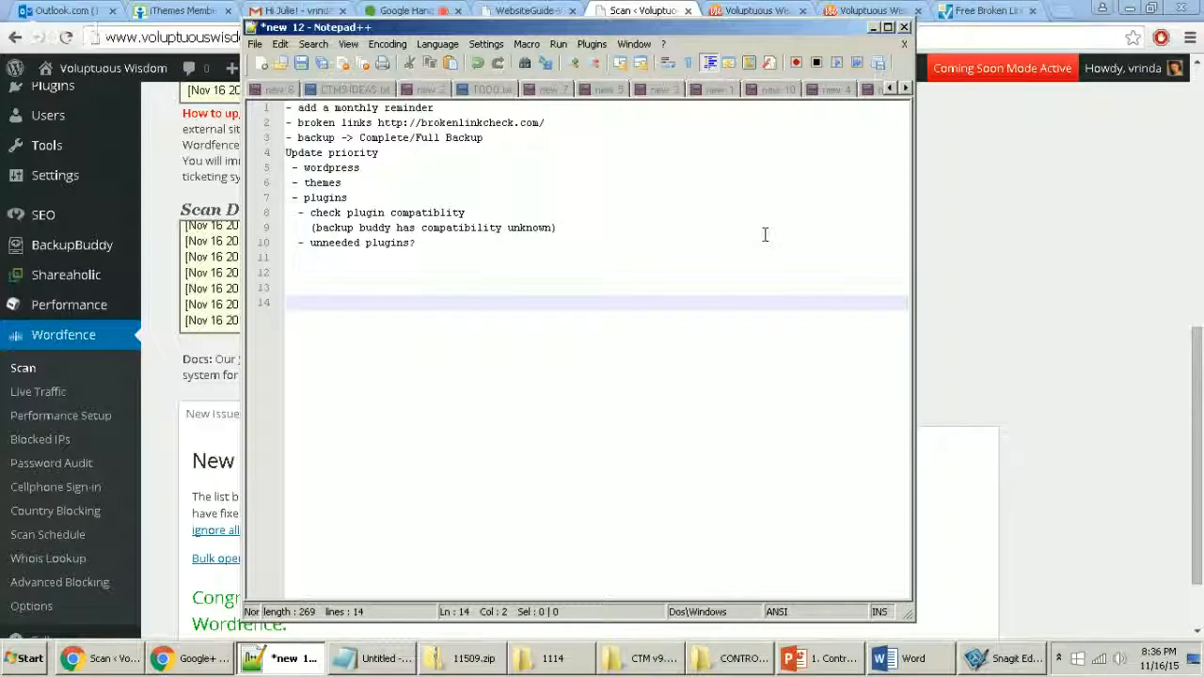
pyautogui.press('BackSpace')
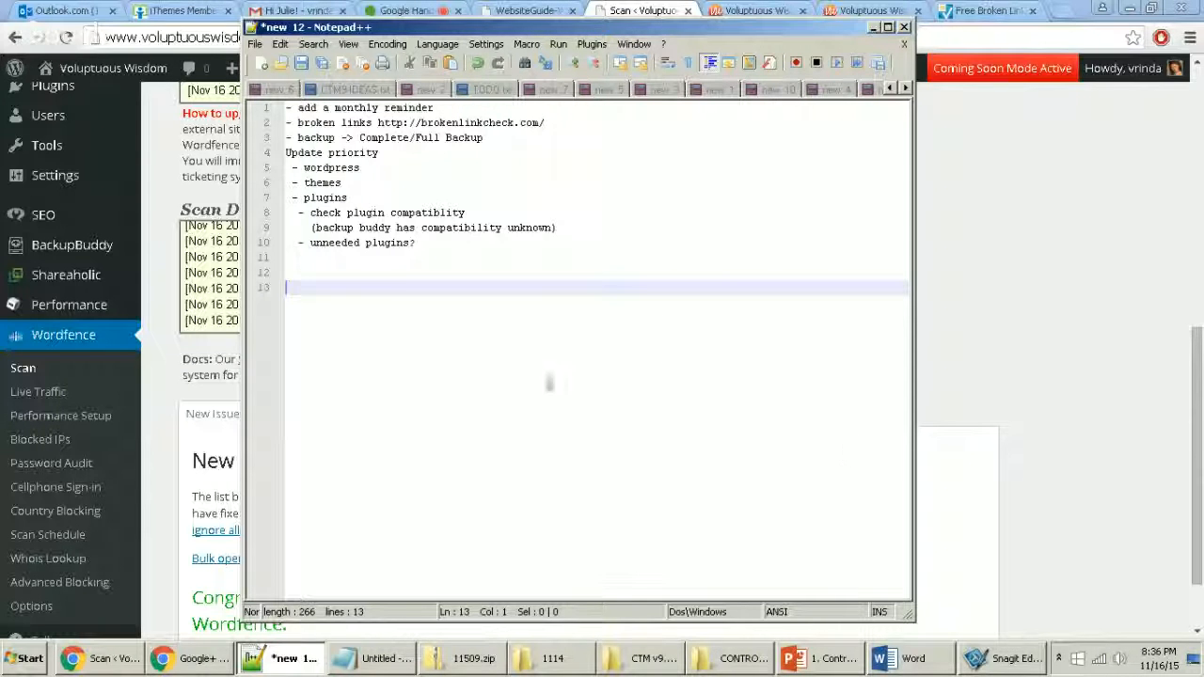
pyautogui.click(423, 10)
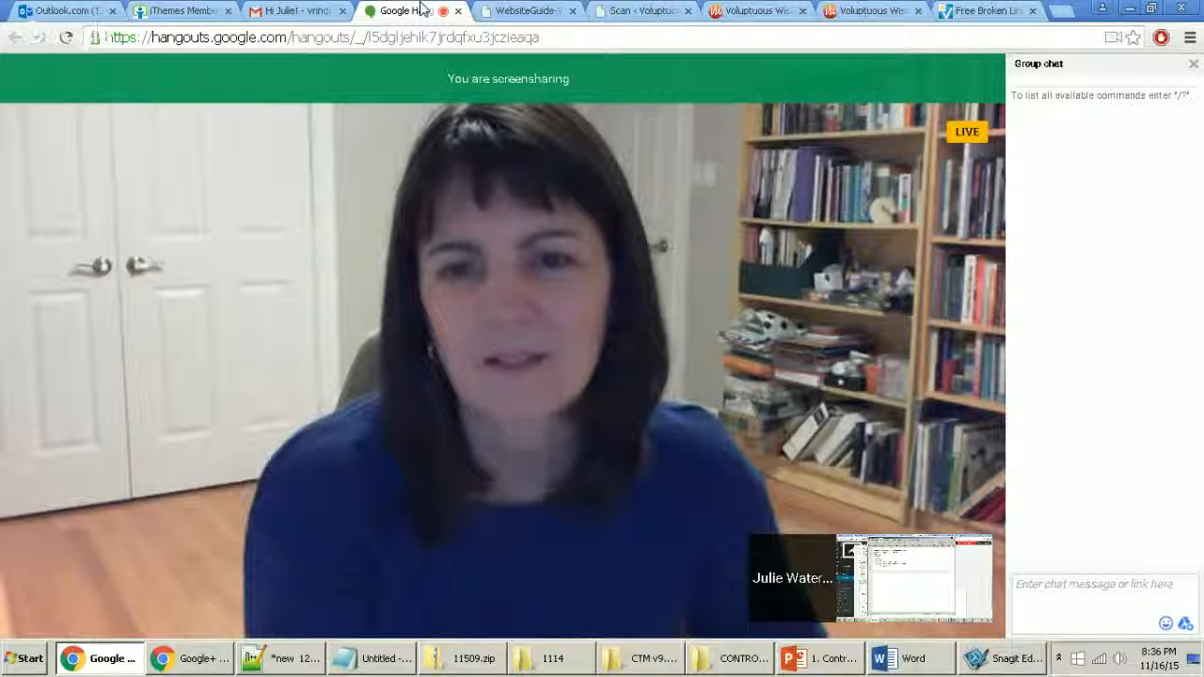
# Step: Leave the Google Hangouts call with the red Leave call button
pyautogui.moveTo(481, 150)
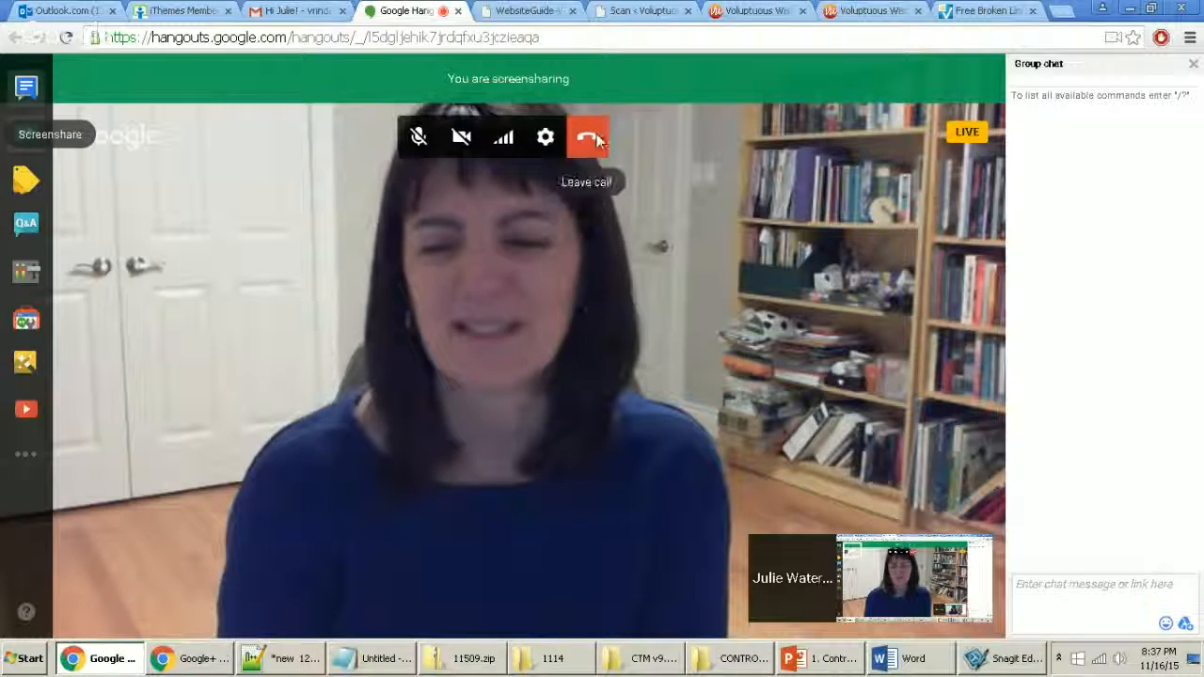
pyautogui.click(594, 135)
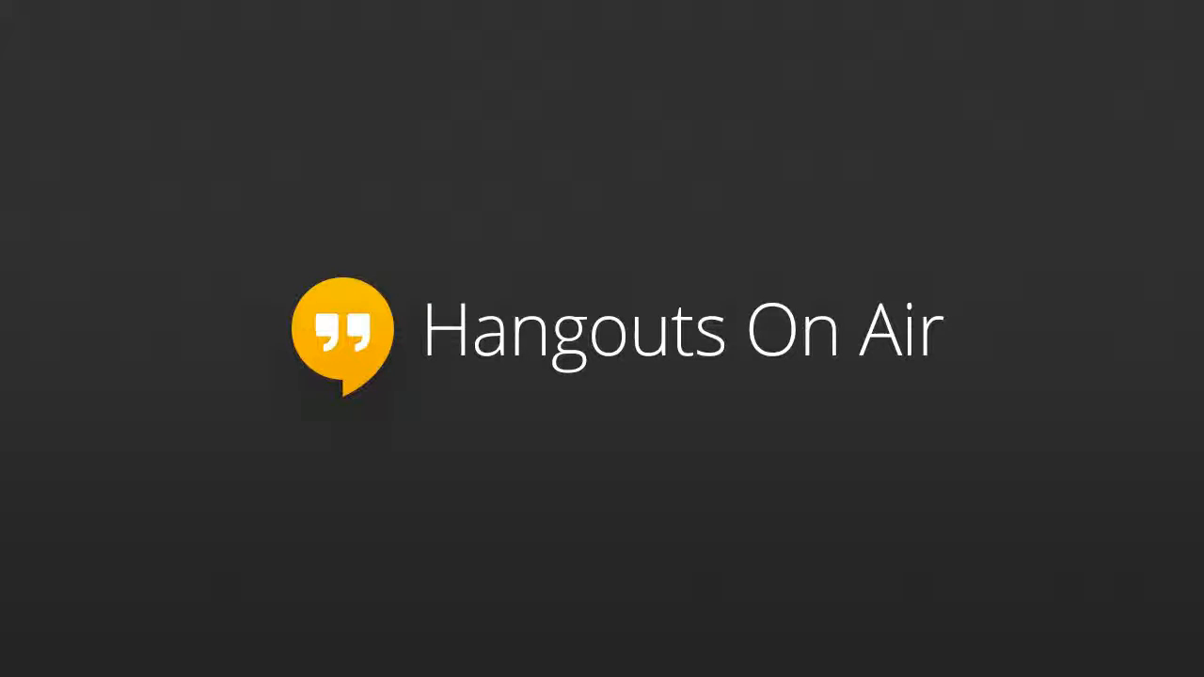